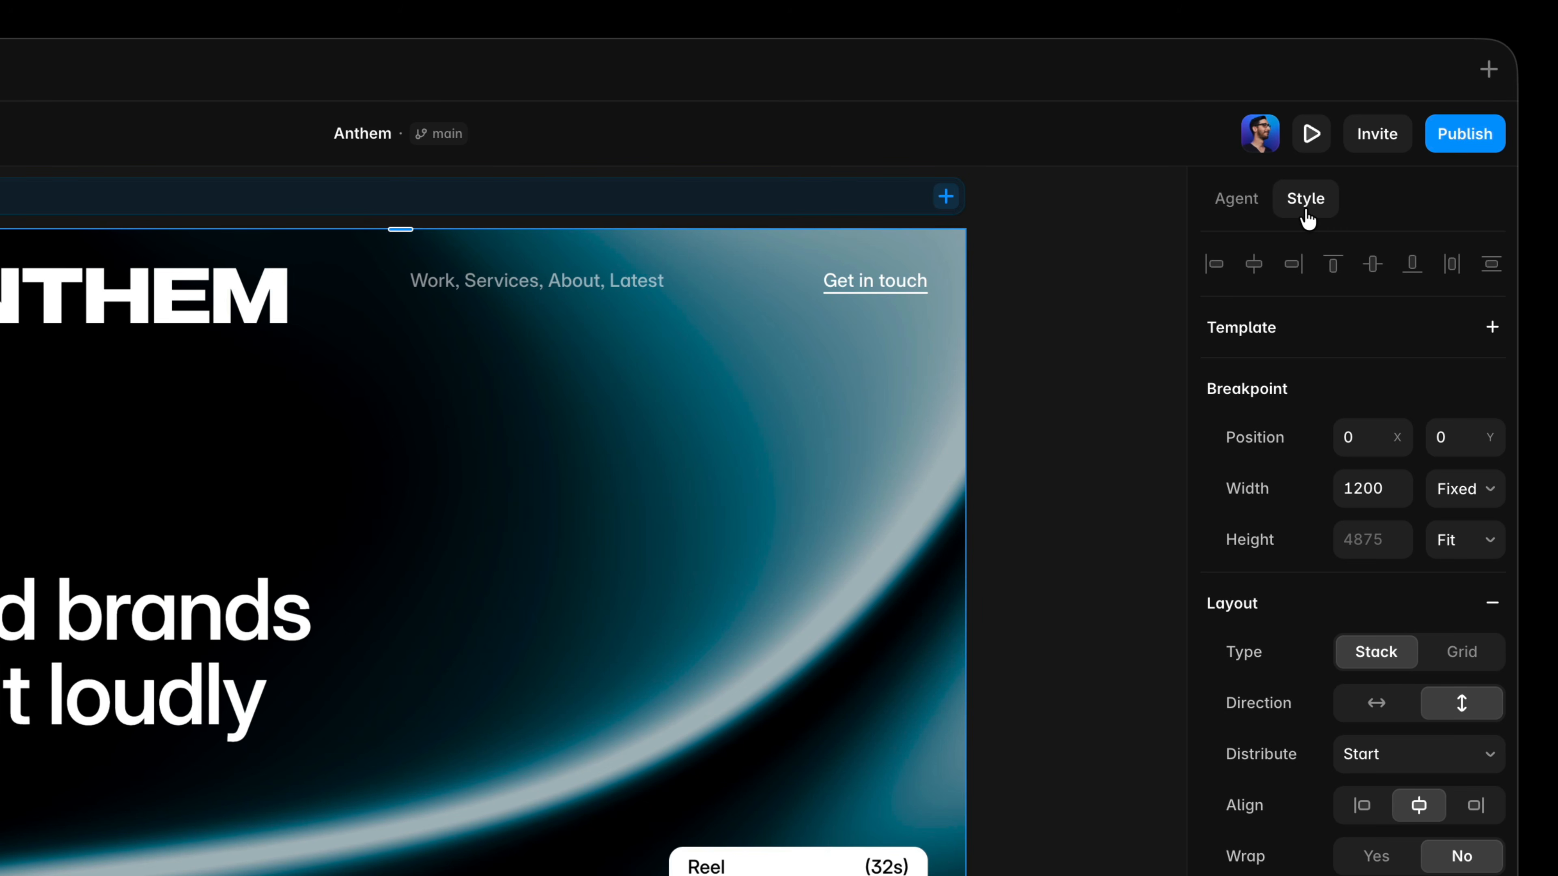
# Open the AI agent and switch its model to Opus 4.8.
pyautogui.click(1235, 199)
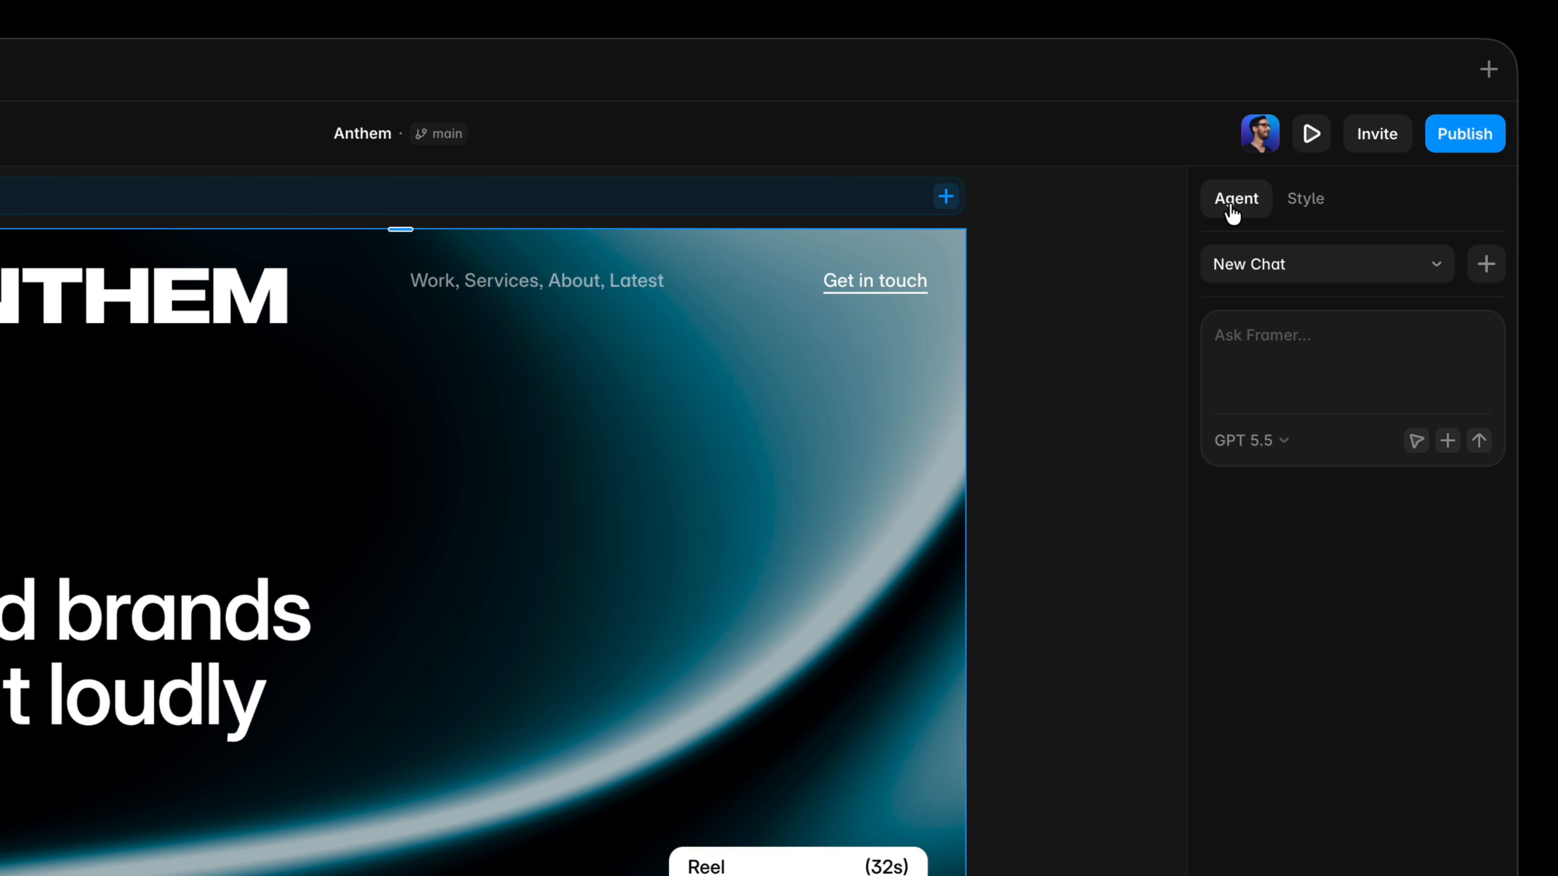
pyautogui.click(1282, 441)
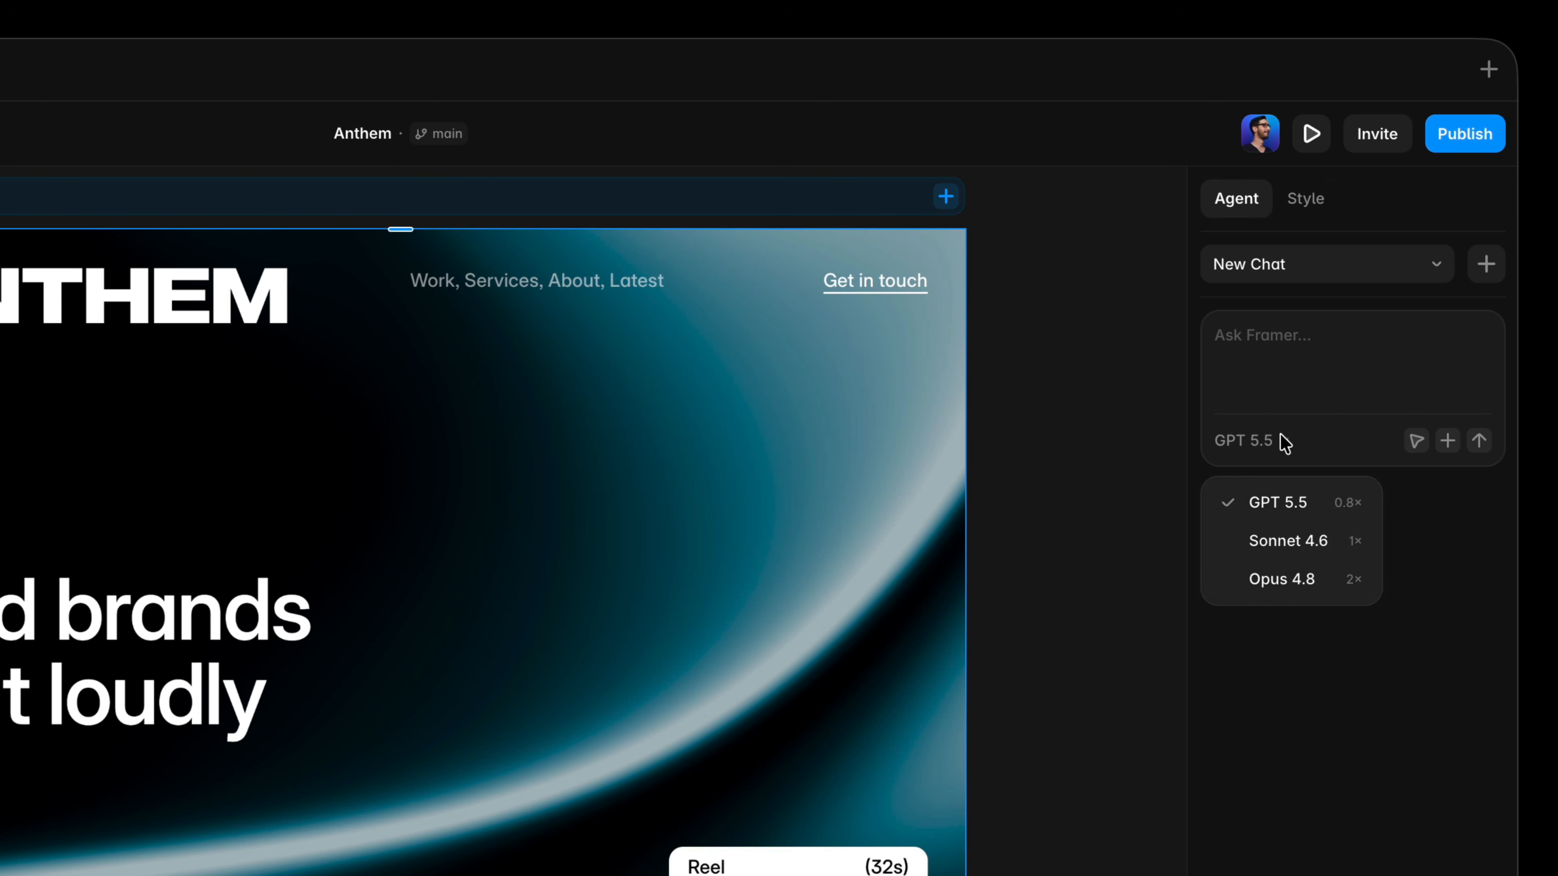
pyautogui.moveTo(1327, 493)
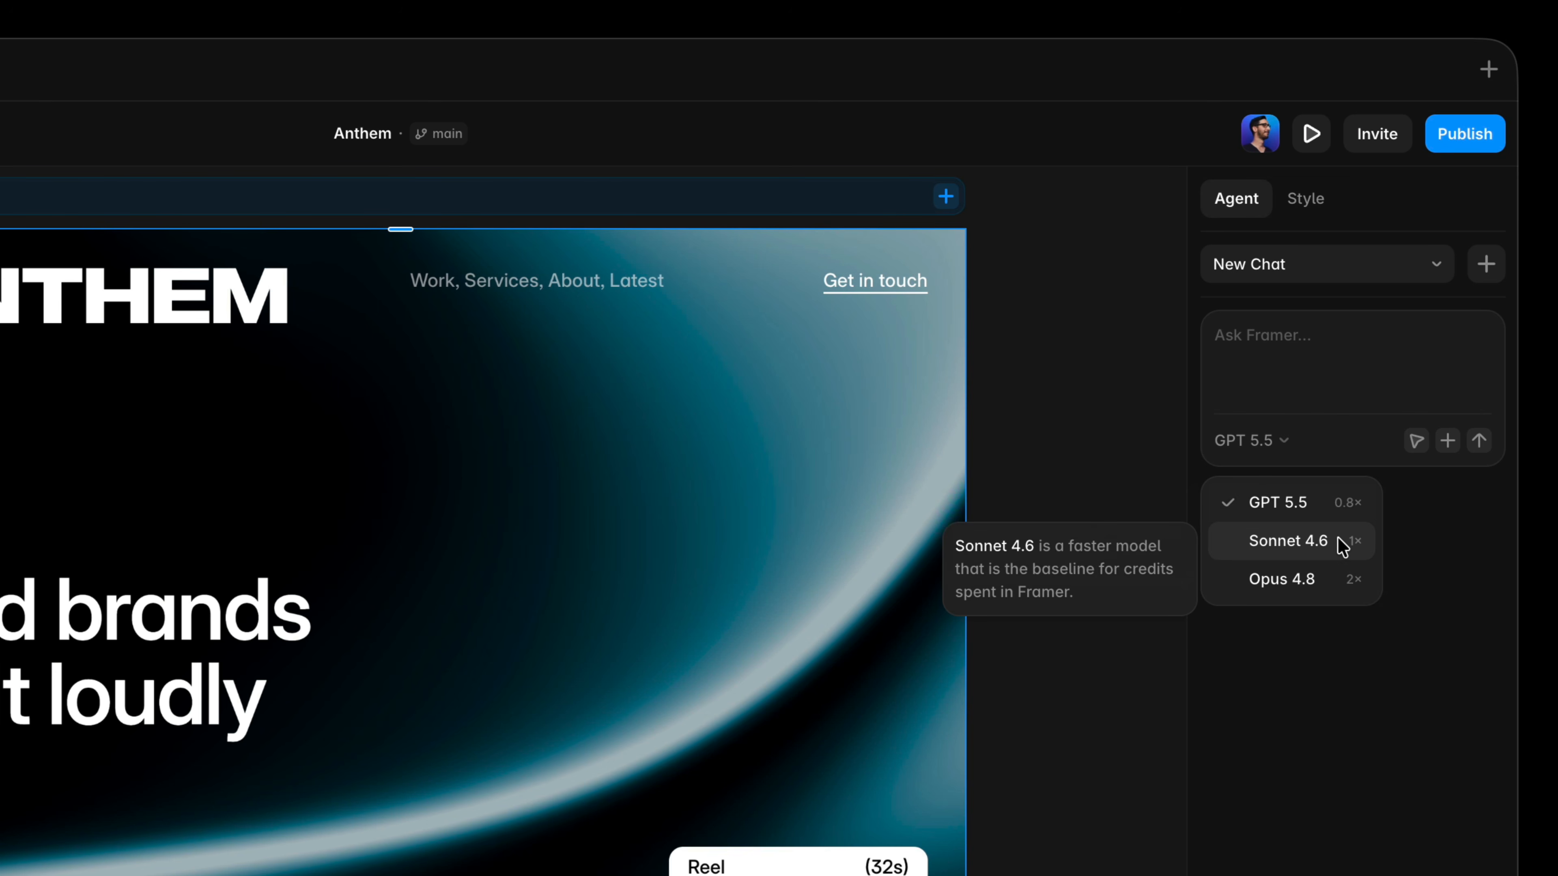
pyautogui.click(1340, 582)
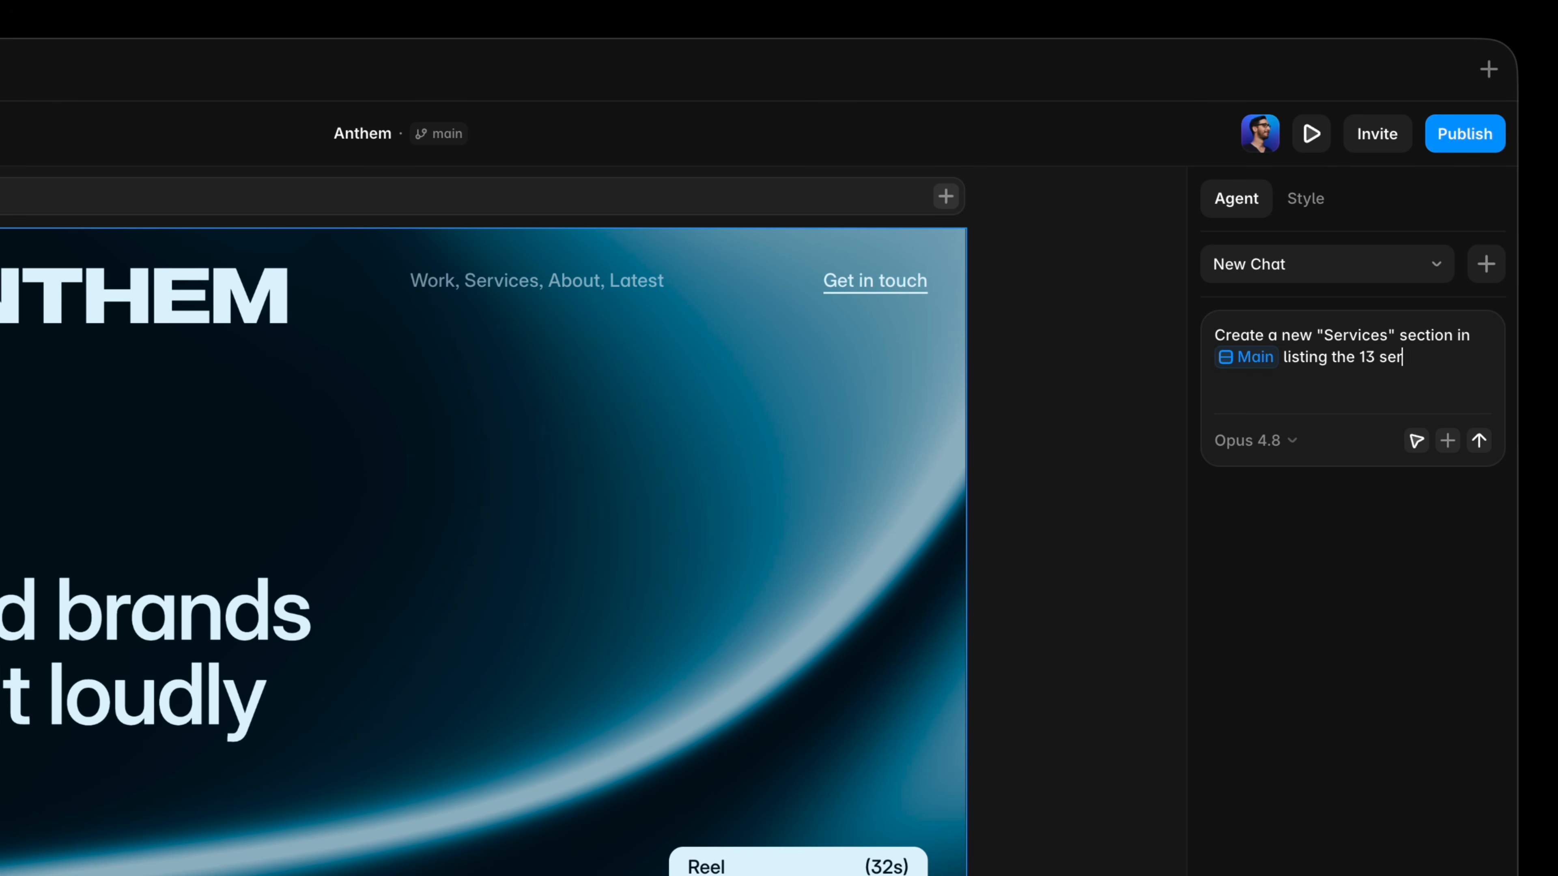
# Write an agent prompt to create a new "Services" section in Main listing the 13 services from /services.
pyautogui.write('@')
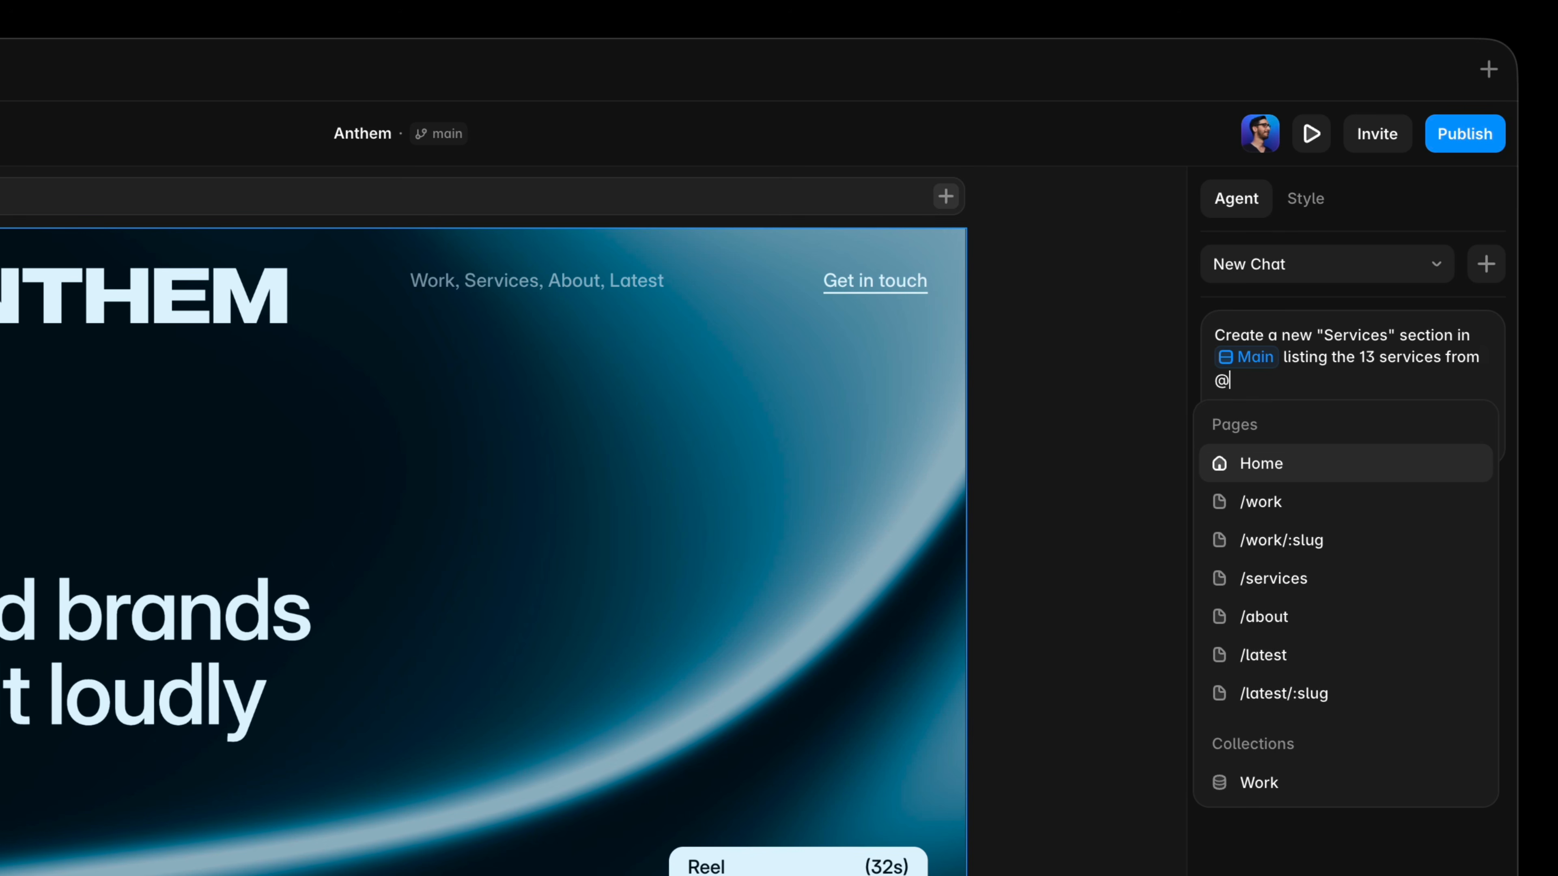
pyautogui.press('Down')
pyautogui.press('Down')
pyautogui.press('Down')
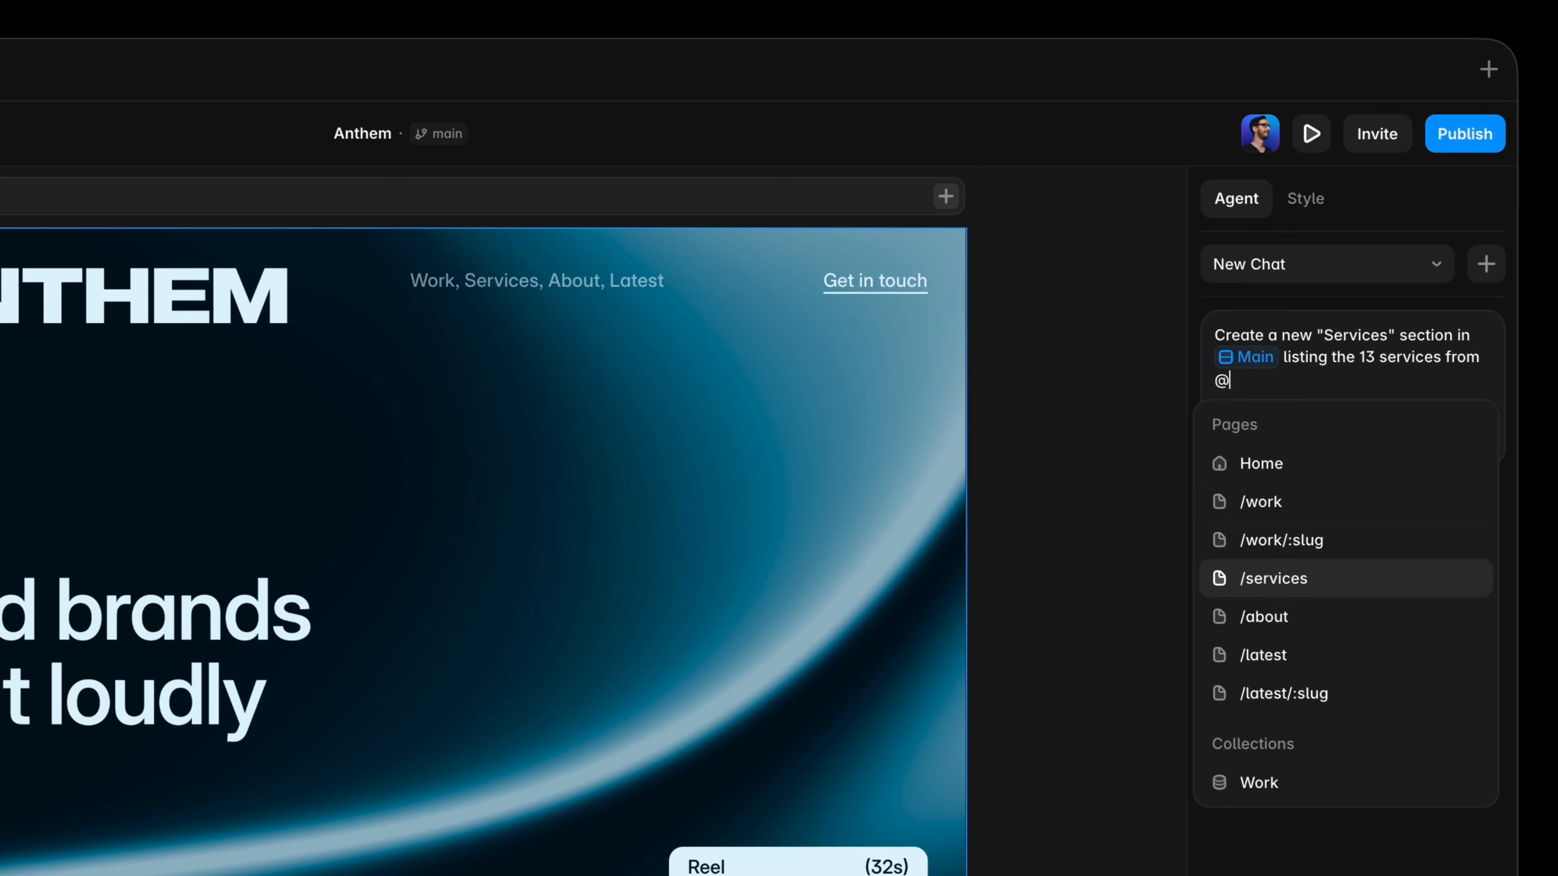
pyautogui.press('Return')
pyautogui.write('. Each wi')
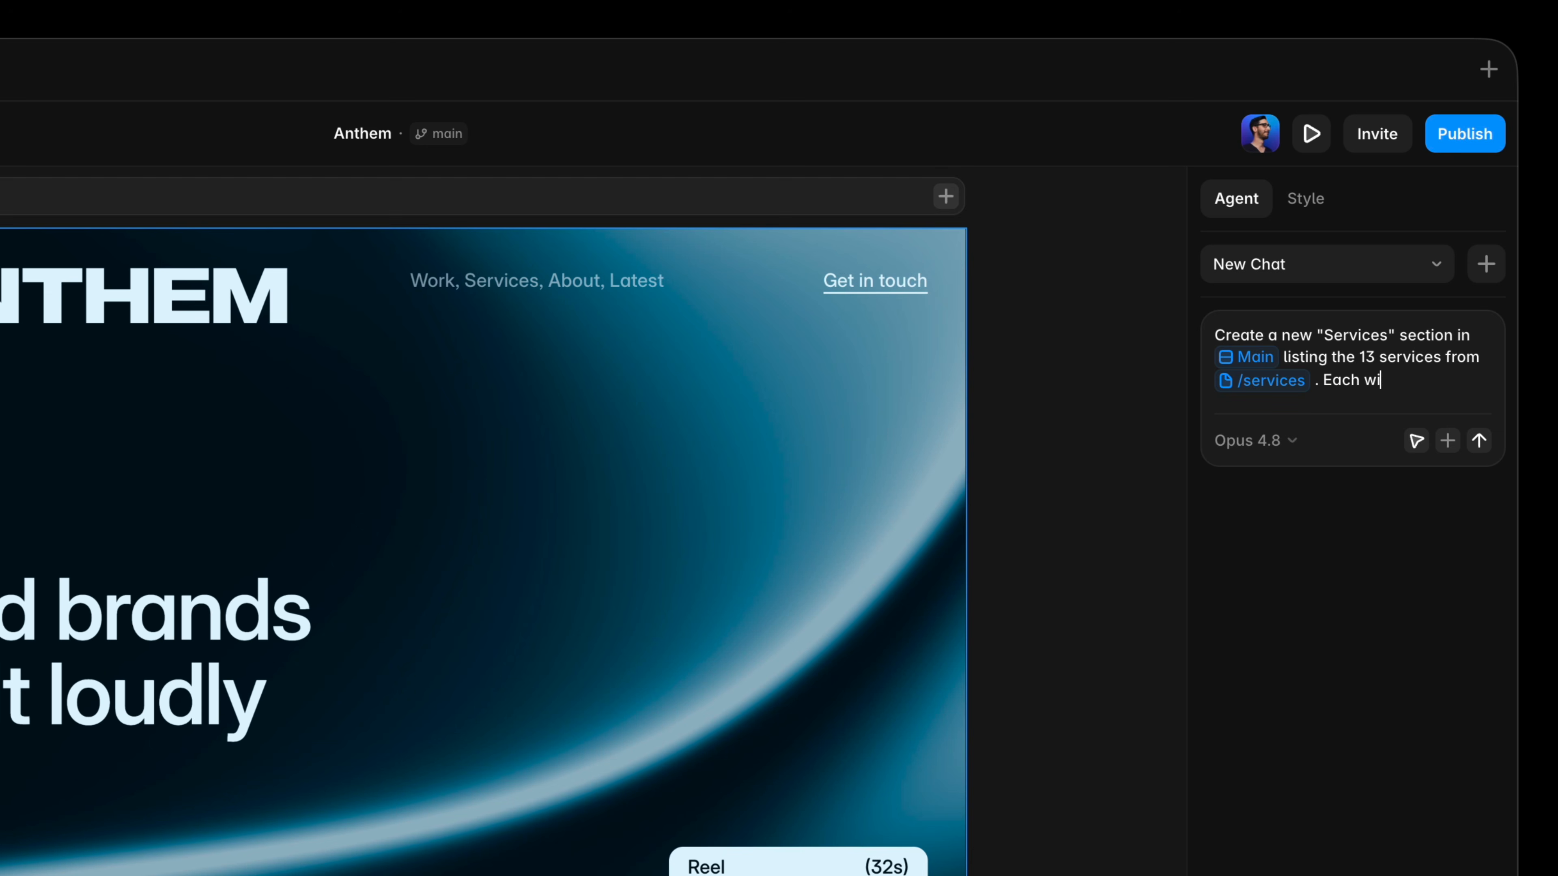
pyautogui.write('th a @head')
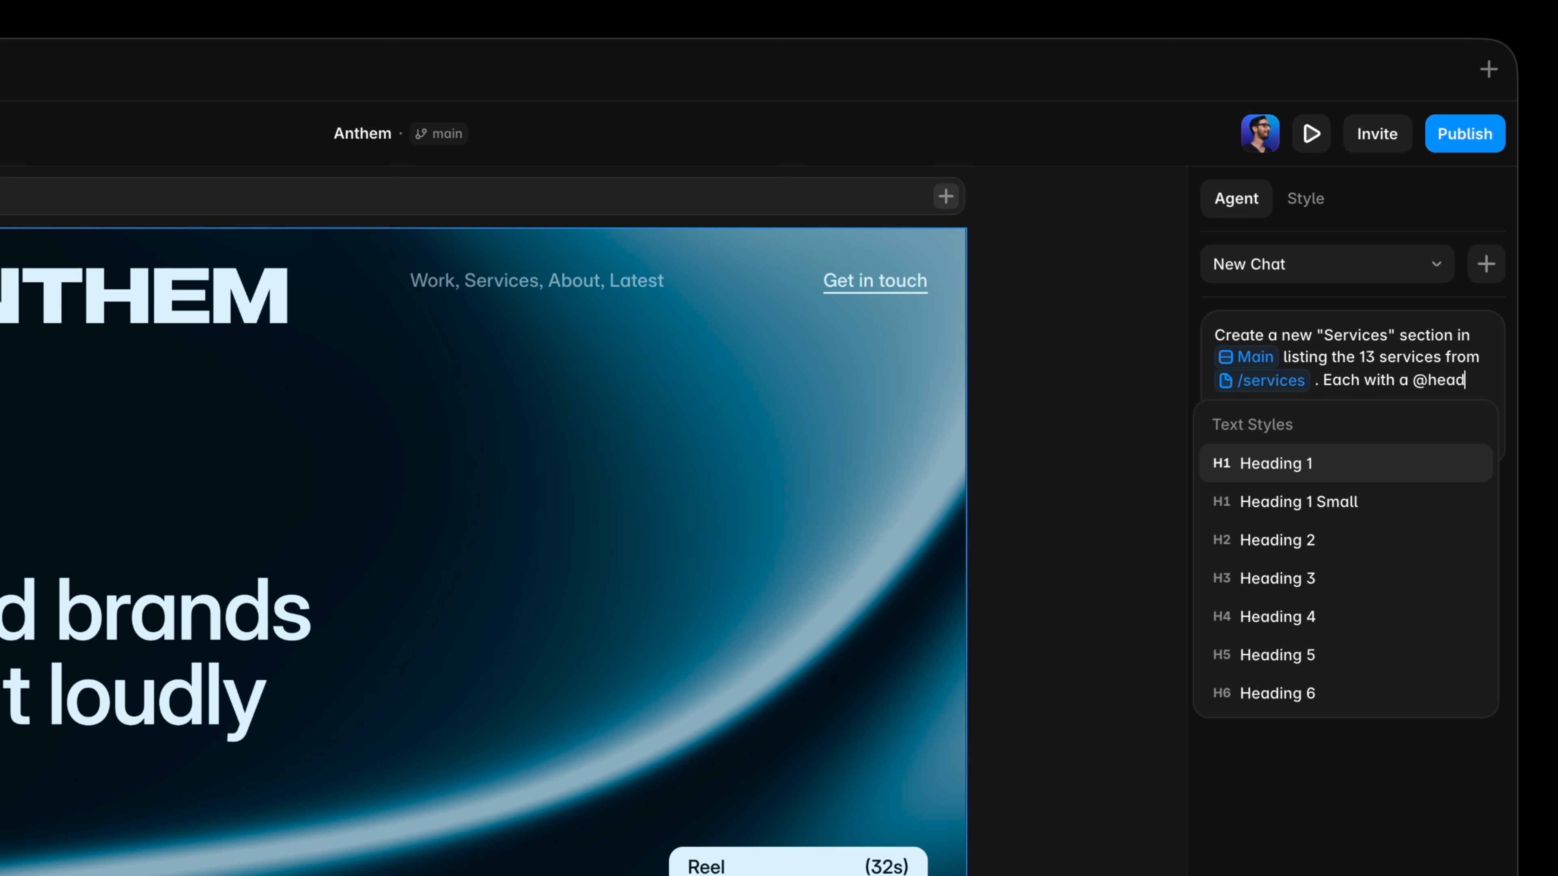
# Complete the prompt asking for Heading 2 titles, one-line descriptions below, subtle thin bottom border, generous spacing, full width, and send it.
pyautogui.press('Down')
pyautogui.press('Down')
pyautogui.press('Return')
pyautogui.write('and a ')
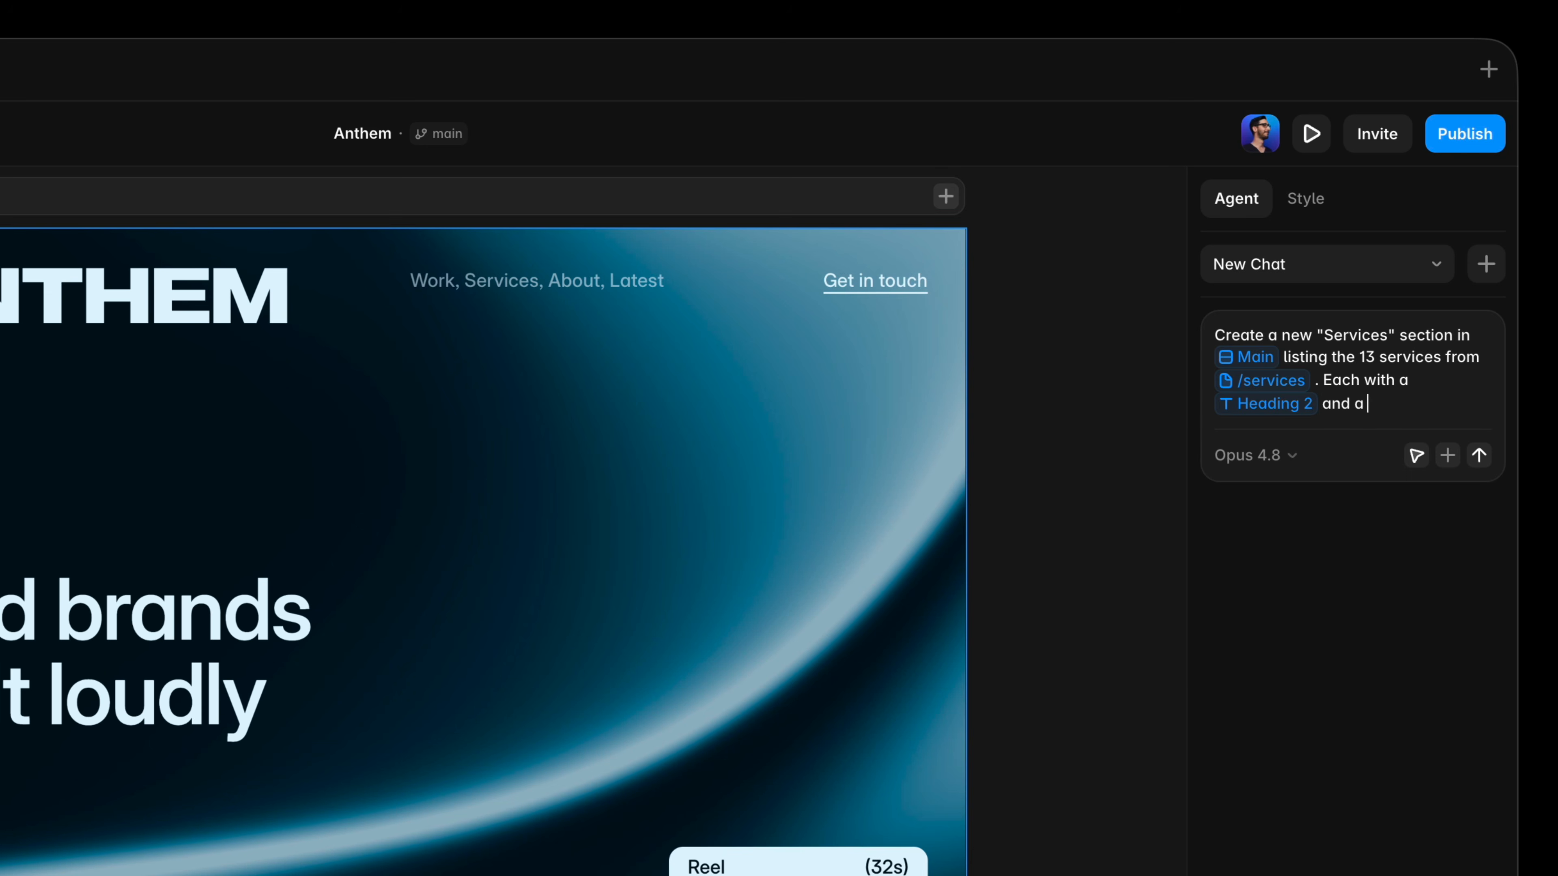
pyautogui.write('one line description below. Subtle thin bottom')
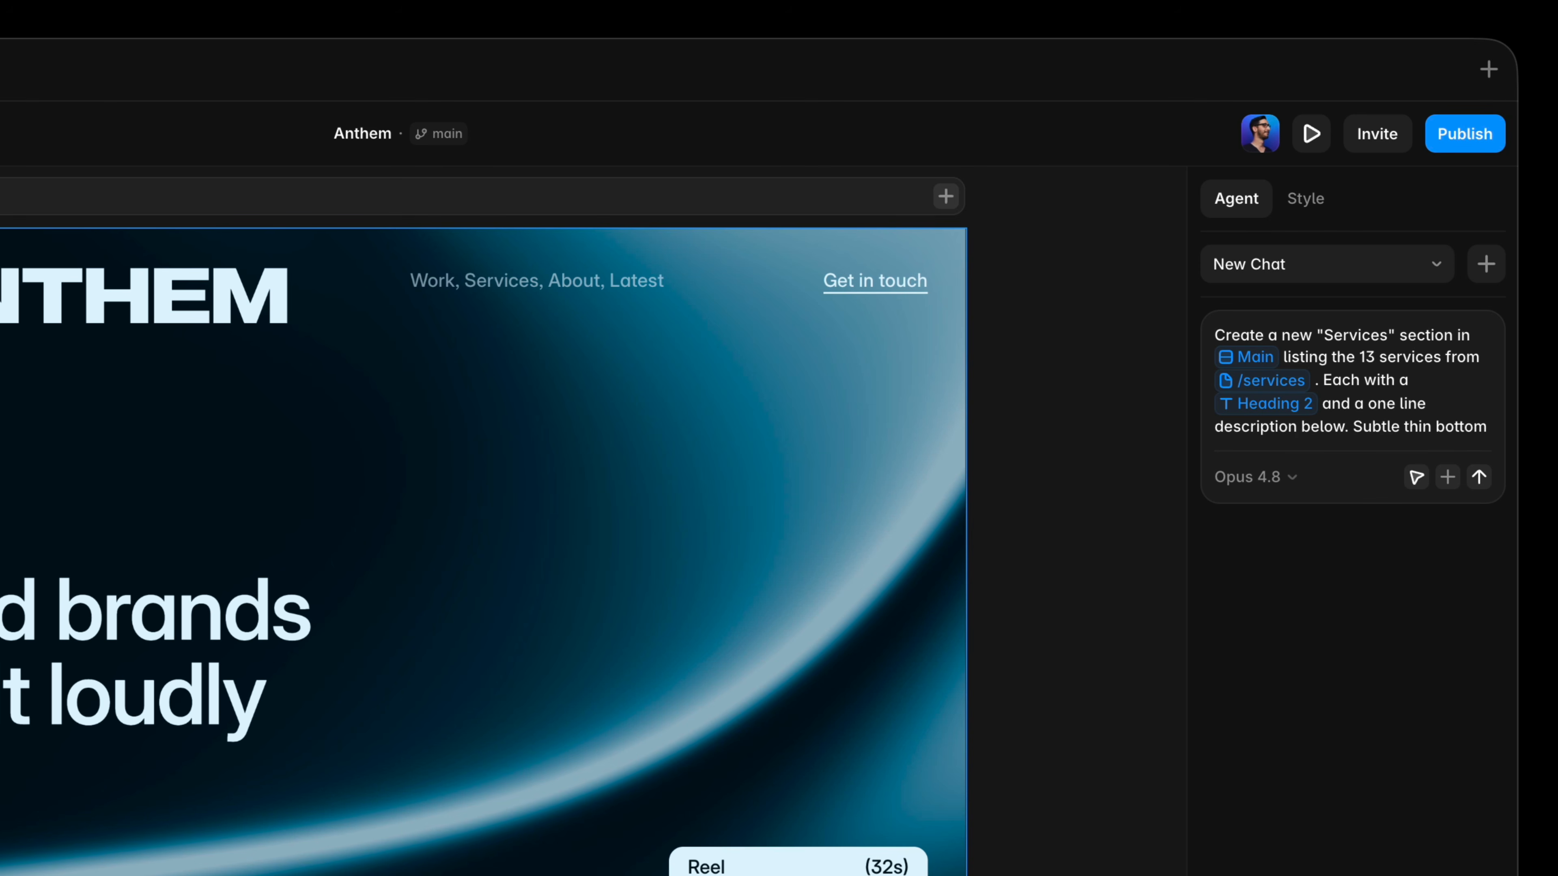
pyautogui.write(' border, generous spacing, full width.')
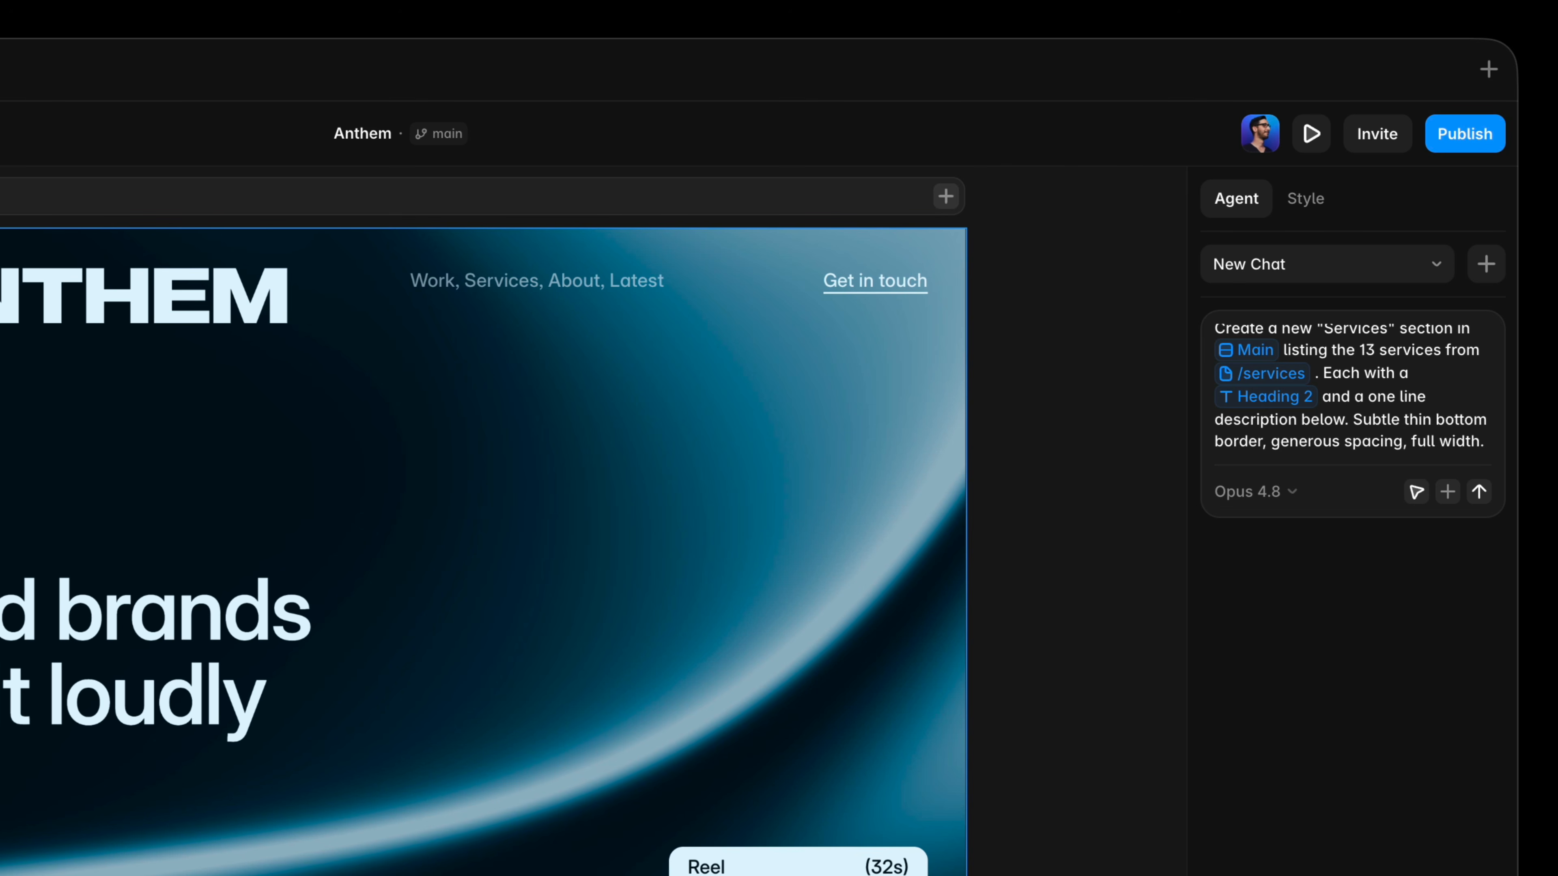
pyautogui.press('Return')
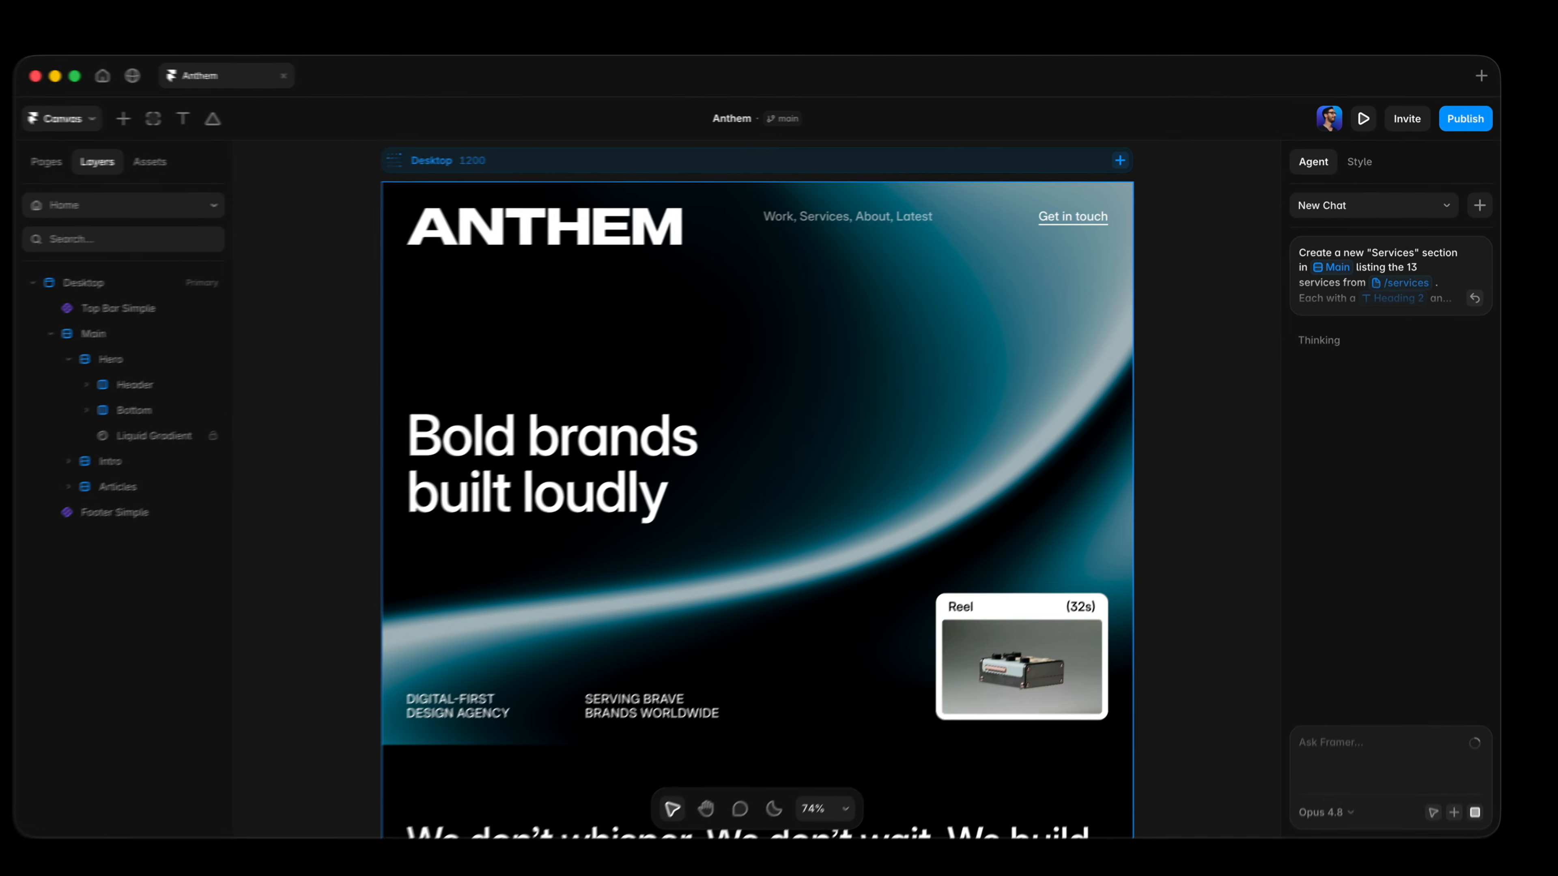
pyautogui.press('super+1')
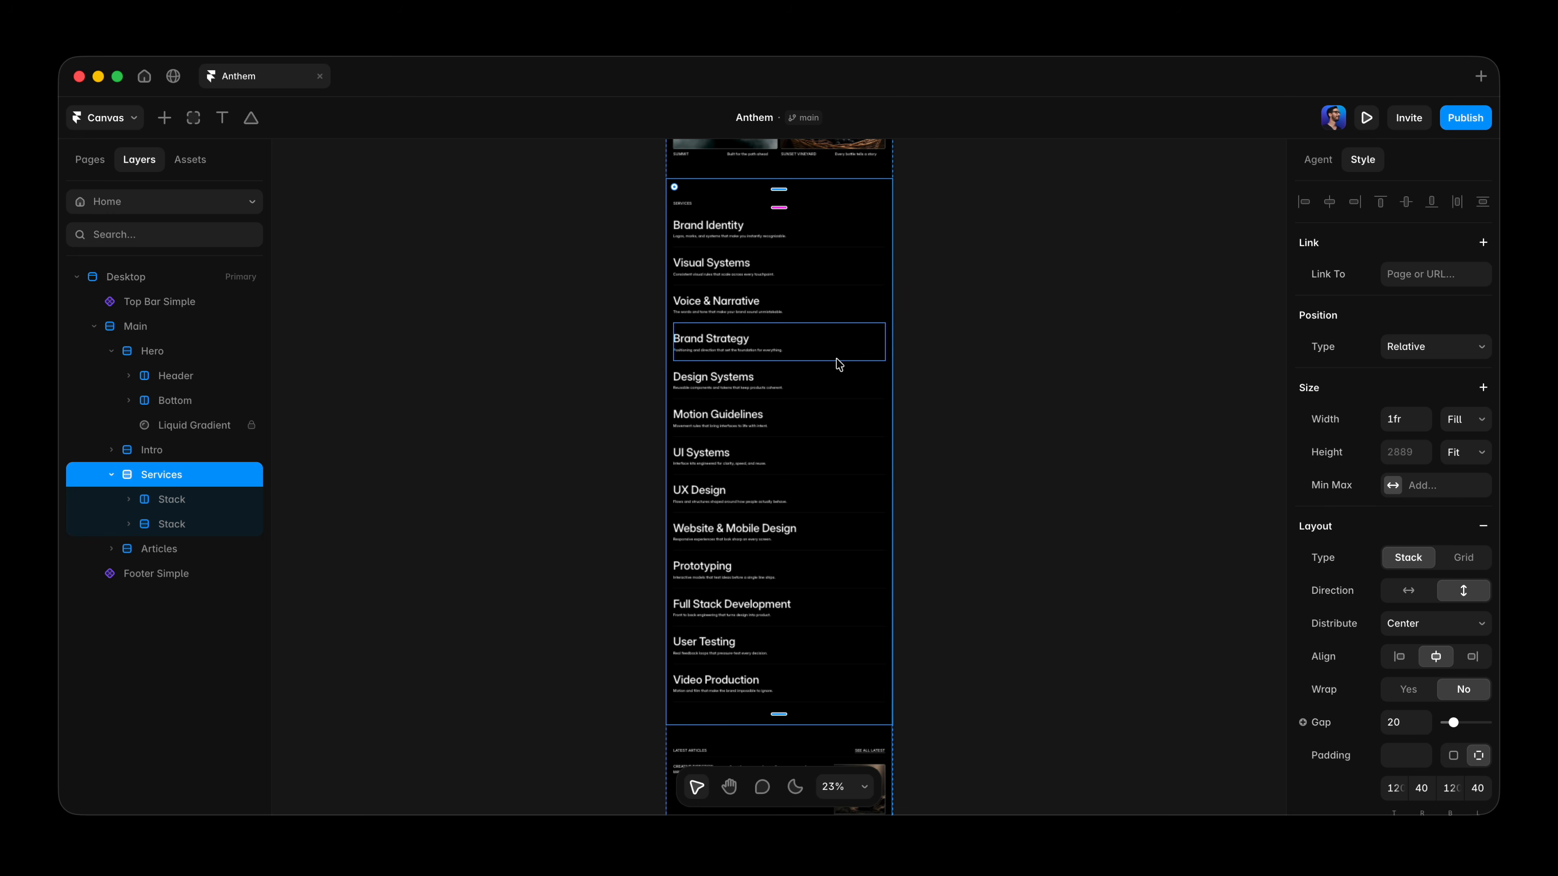
pyautogui.keyDown('super'); pyautogui.click(818, 349); pyautogui.keyUp('super')
pyautogui.press('Down')
pyautogui.press('Down')
pyautogui.press('Down')
pyautogui.press('Up')
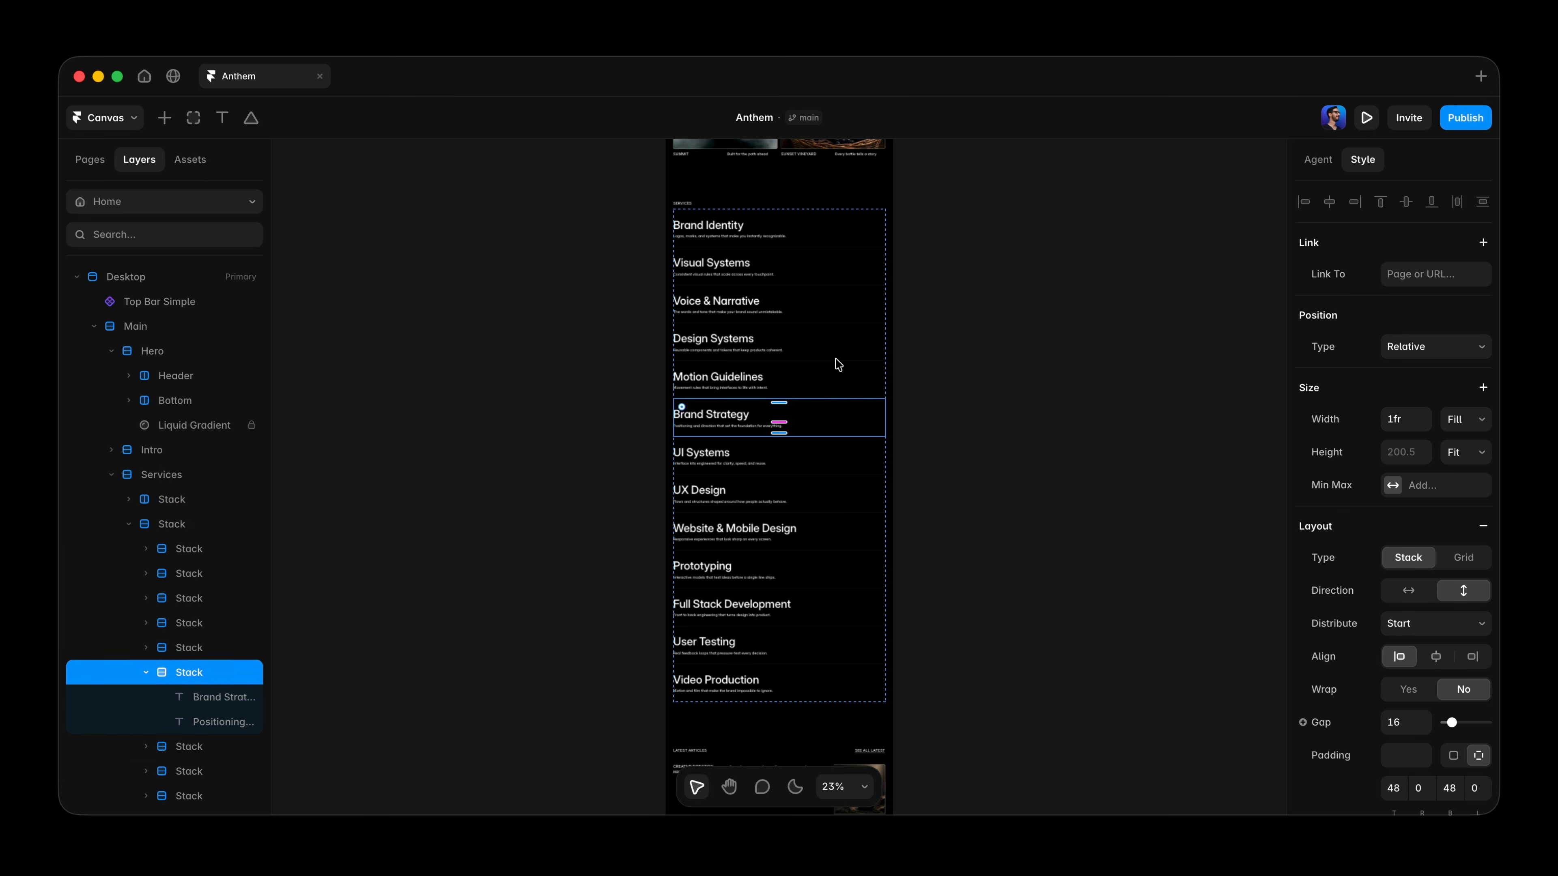
pyautogui.press('Up')
pyautogui.press('Up')
# Delete all service rows after Design Systems, starting with Motion Guidelines.
pyautogui.keyDown('super'); pyautogui.click(821, 431); pyautogui.keyUp('super')
pyautogui.press('Delete')
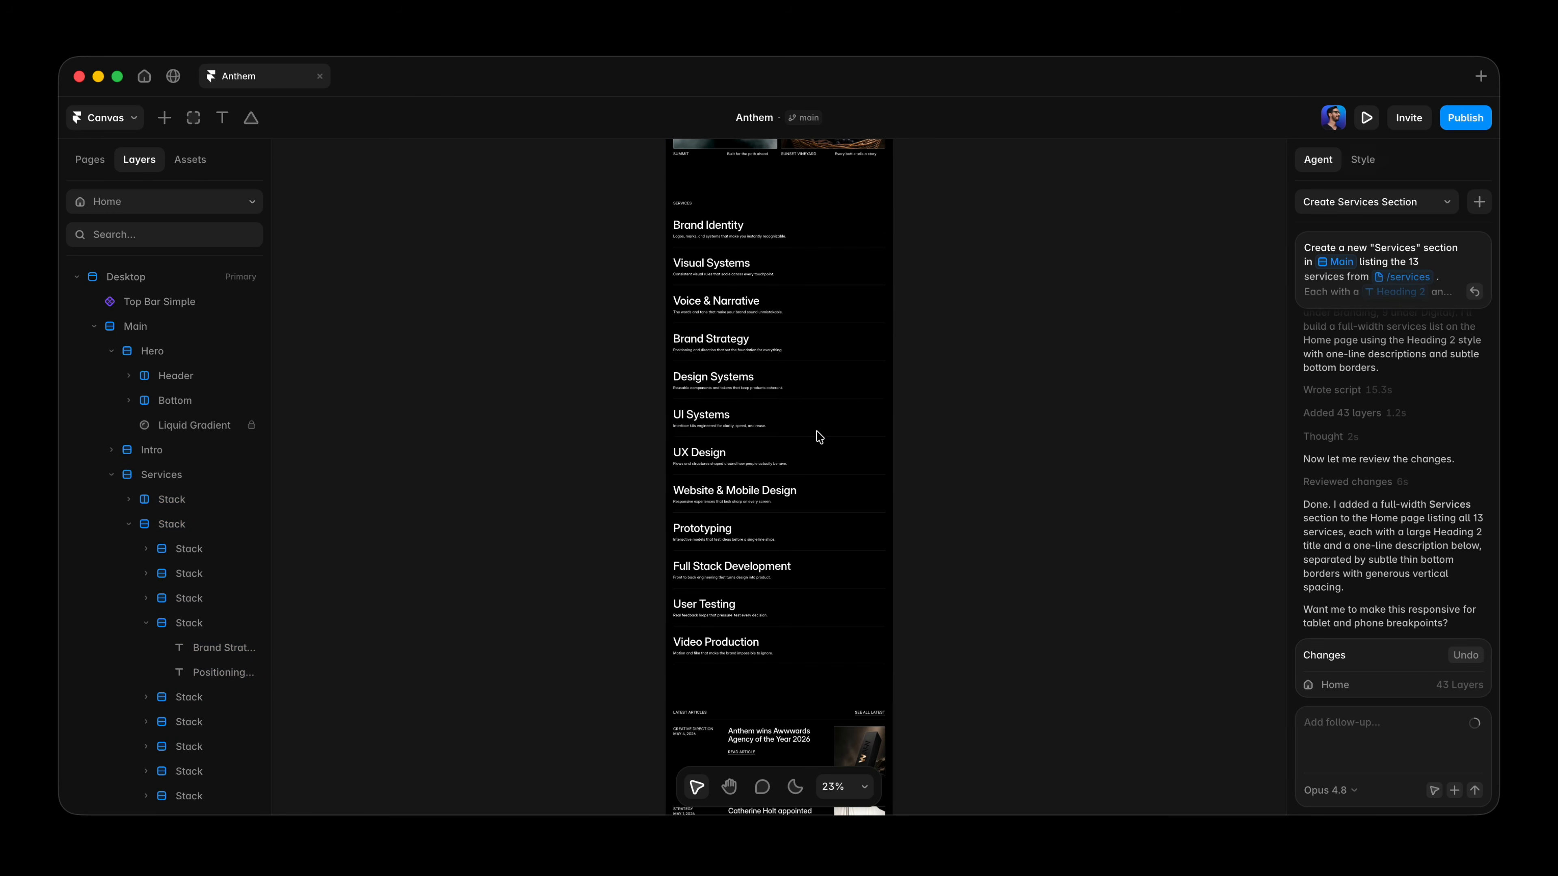
pyautogui.keyDown('super'); pyautogui.click(821, 431); pyautogui.keyUp('super')
pyautogui.scroll(-3, 183, 635)
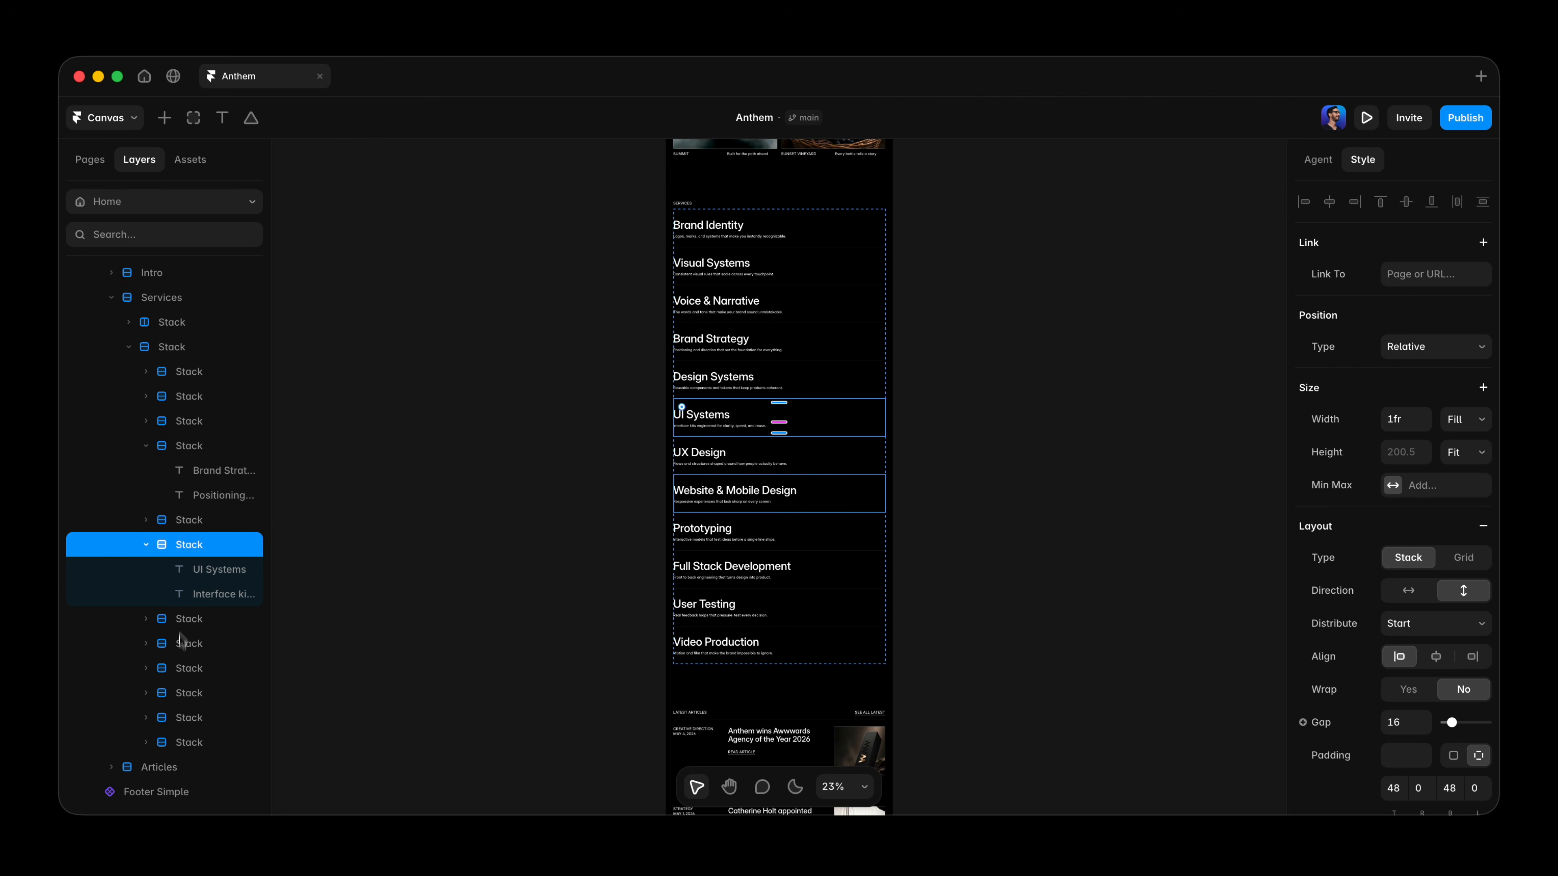
pyautogui.keyDown('shift'); pyautogui.click(190, 745); pyautogui.keyUp('shift')
pyautogui.press('Delete')
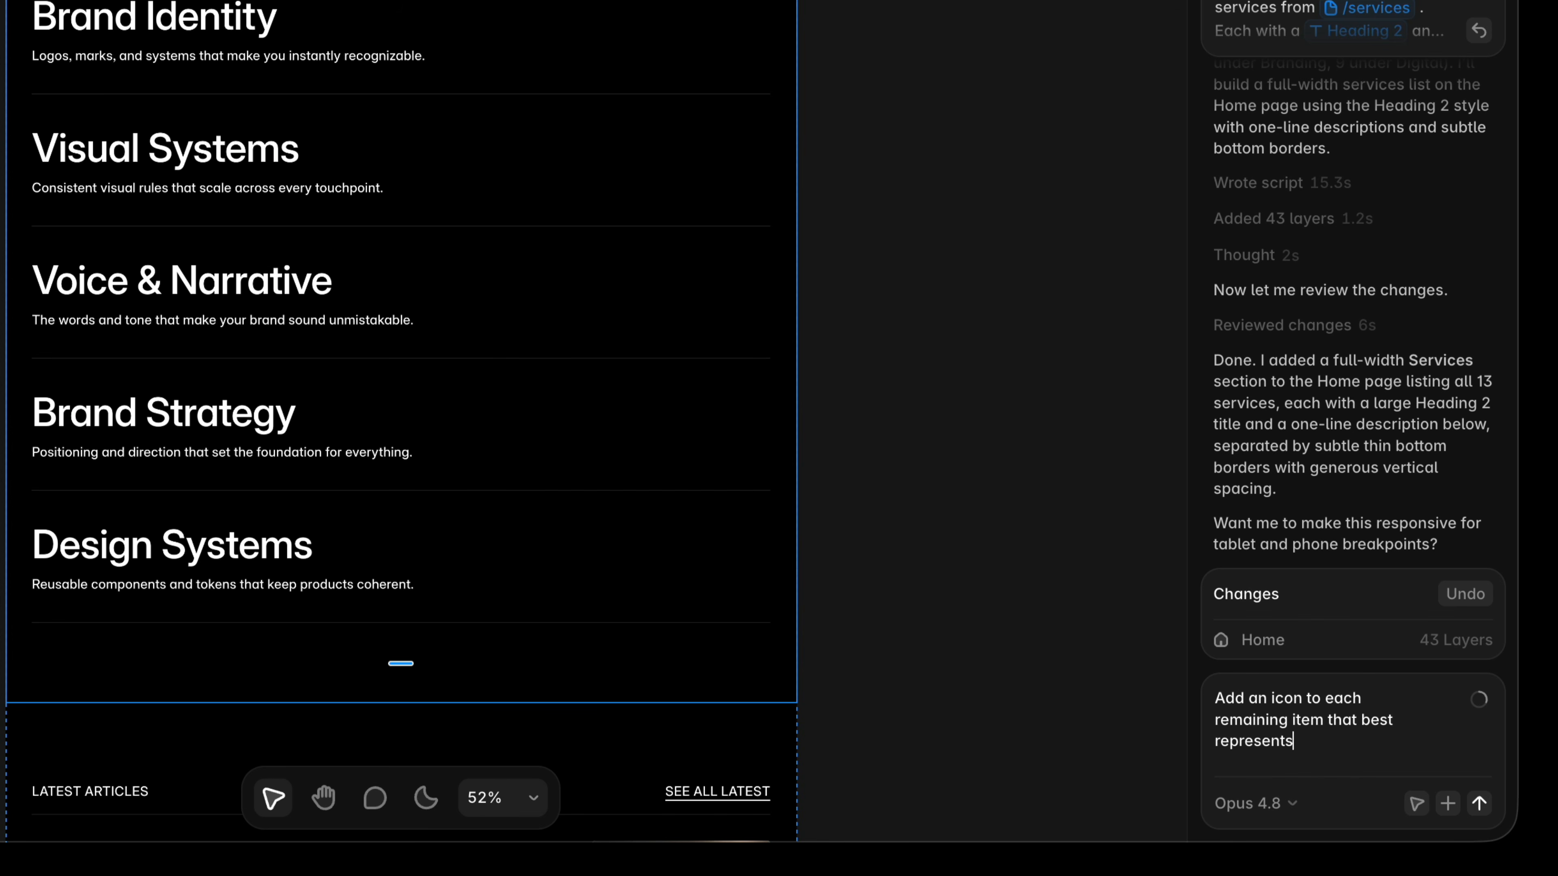
# Ask the agent to add an icon to each remaining item that best represents the service.
pyautogui.write('the service.')
pyautogui.press('Return')
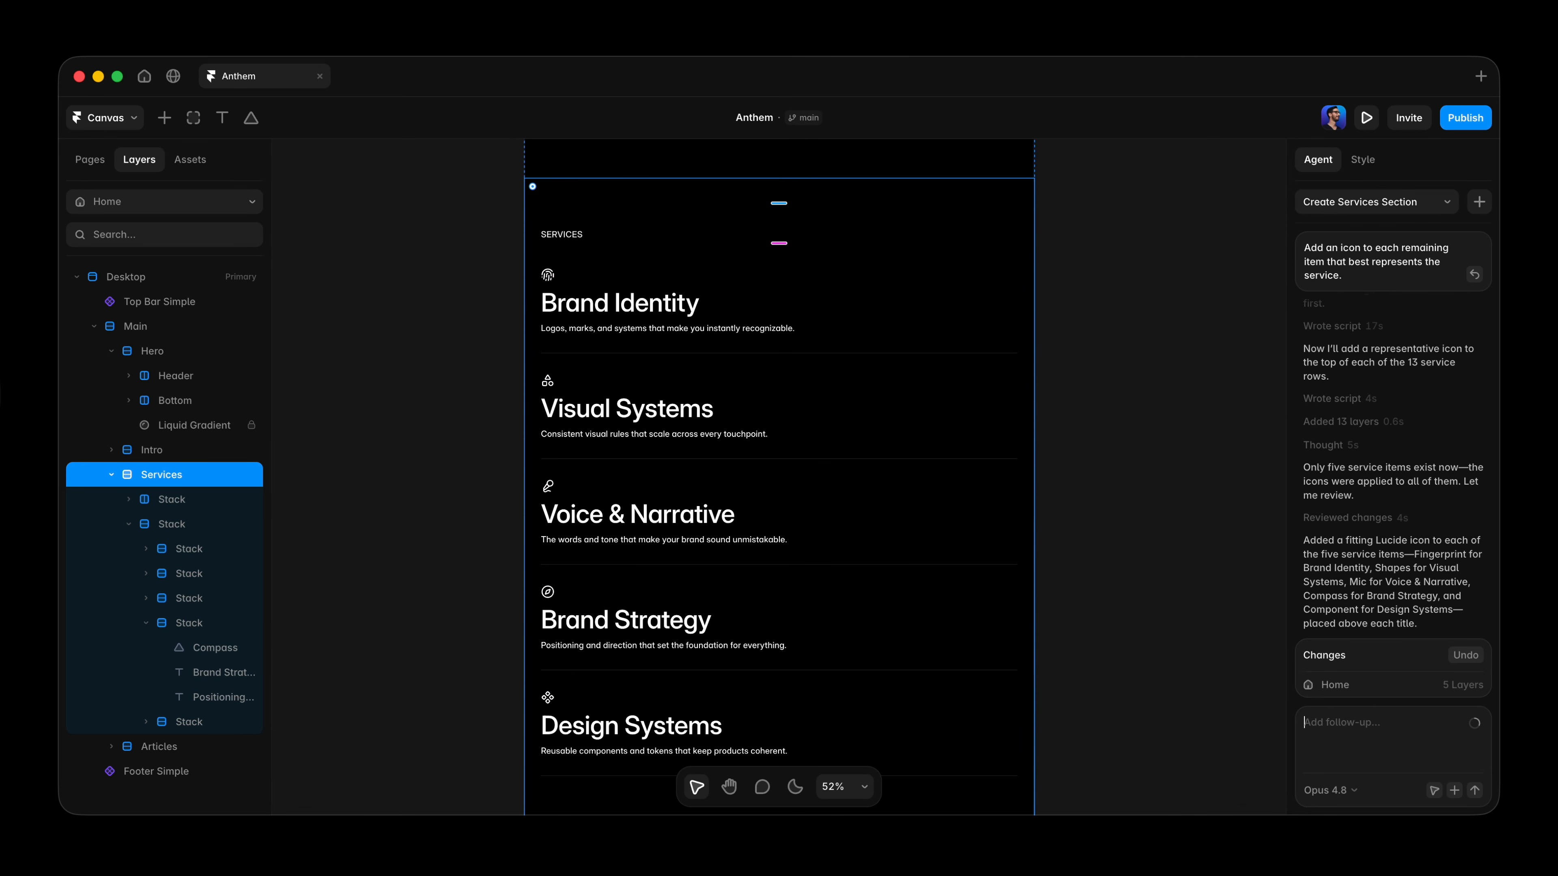
# Review the icons added above each service title and revert that agent request.
pyautogui.click(422, 333)
pyautogui.press('super+0')
pyautogui.scroll(2, 422, 333)
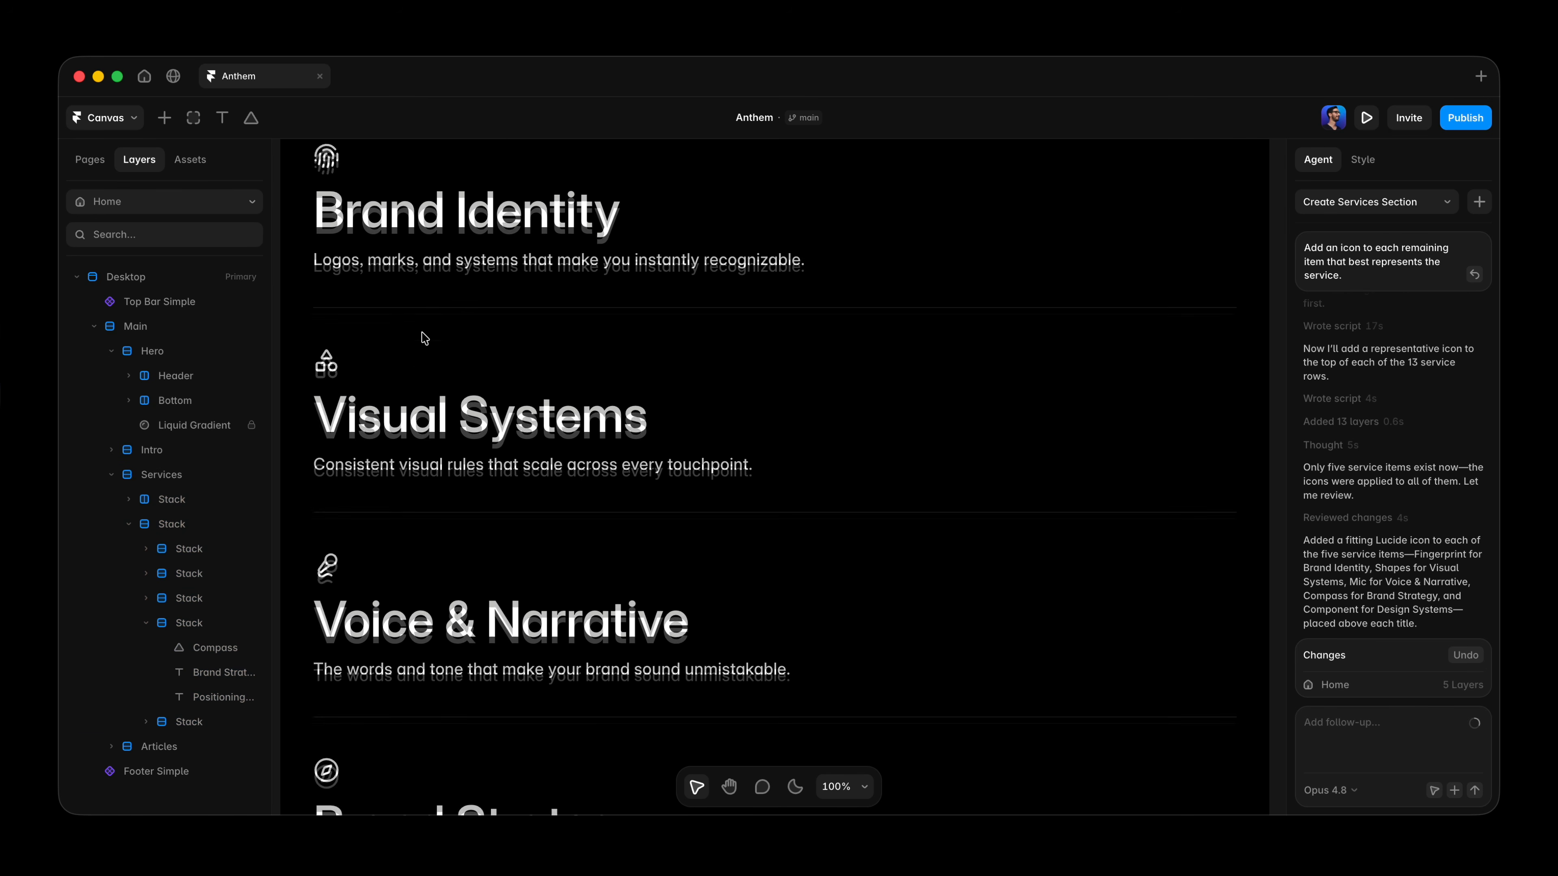
pyautogui.scroll(-5, 421, 336)
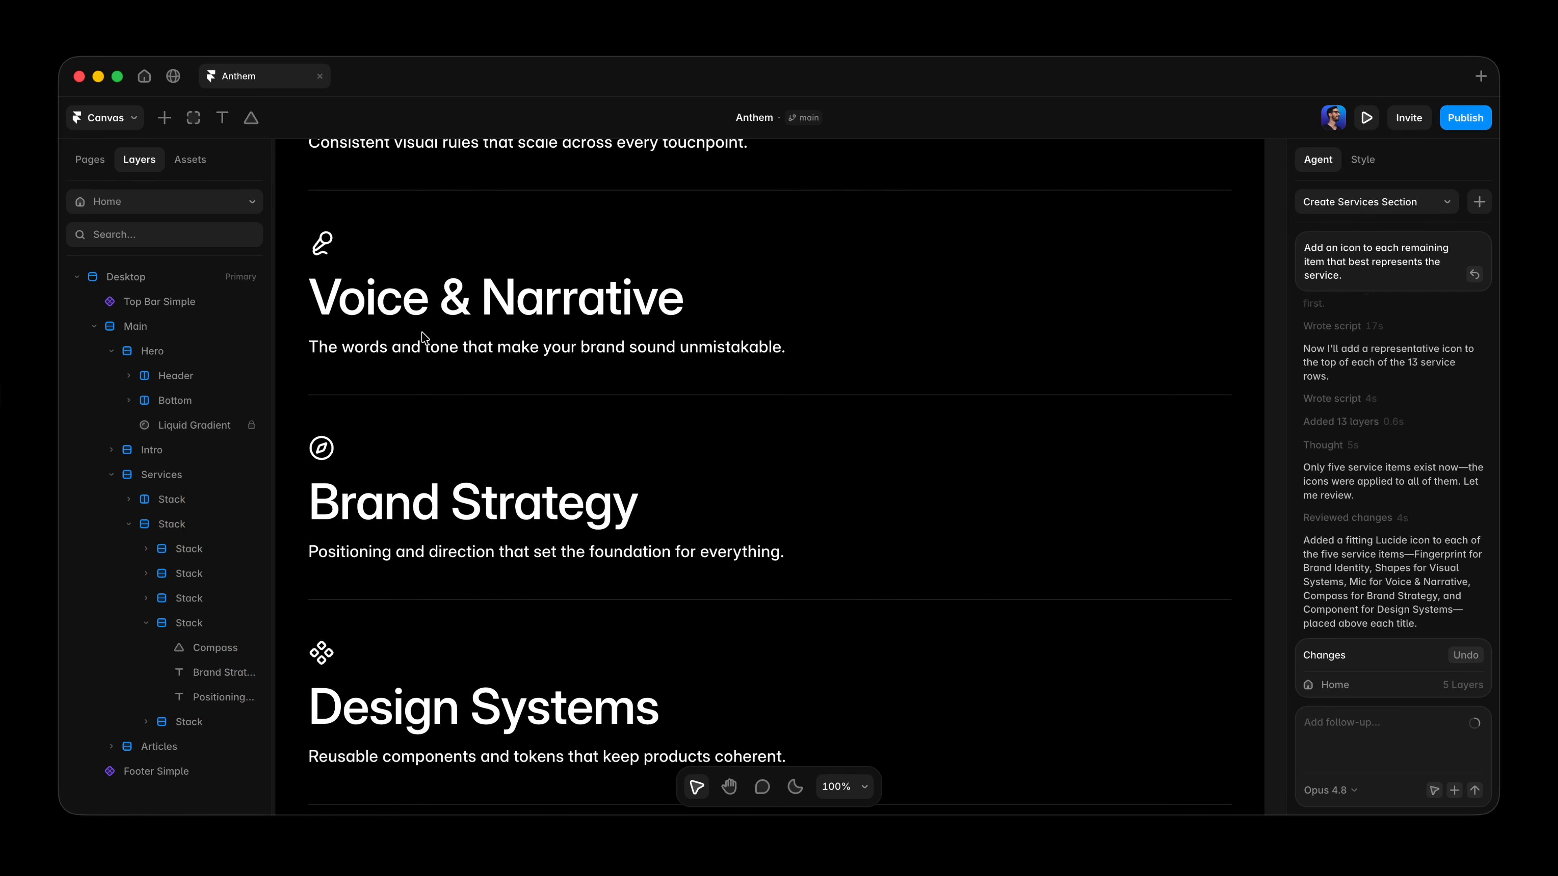
pyautogui.scroll(-3, 422, 337)
pyautogui.scroll(1, 422, 337)
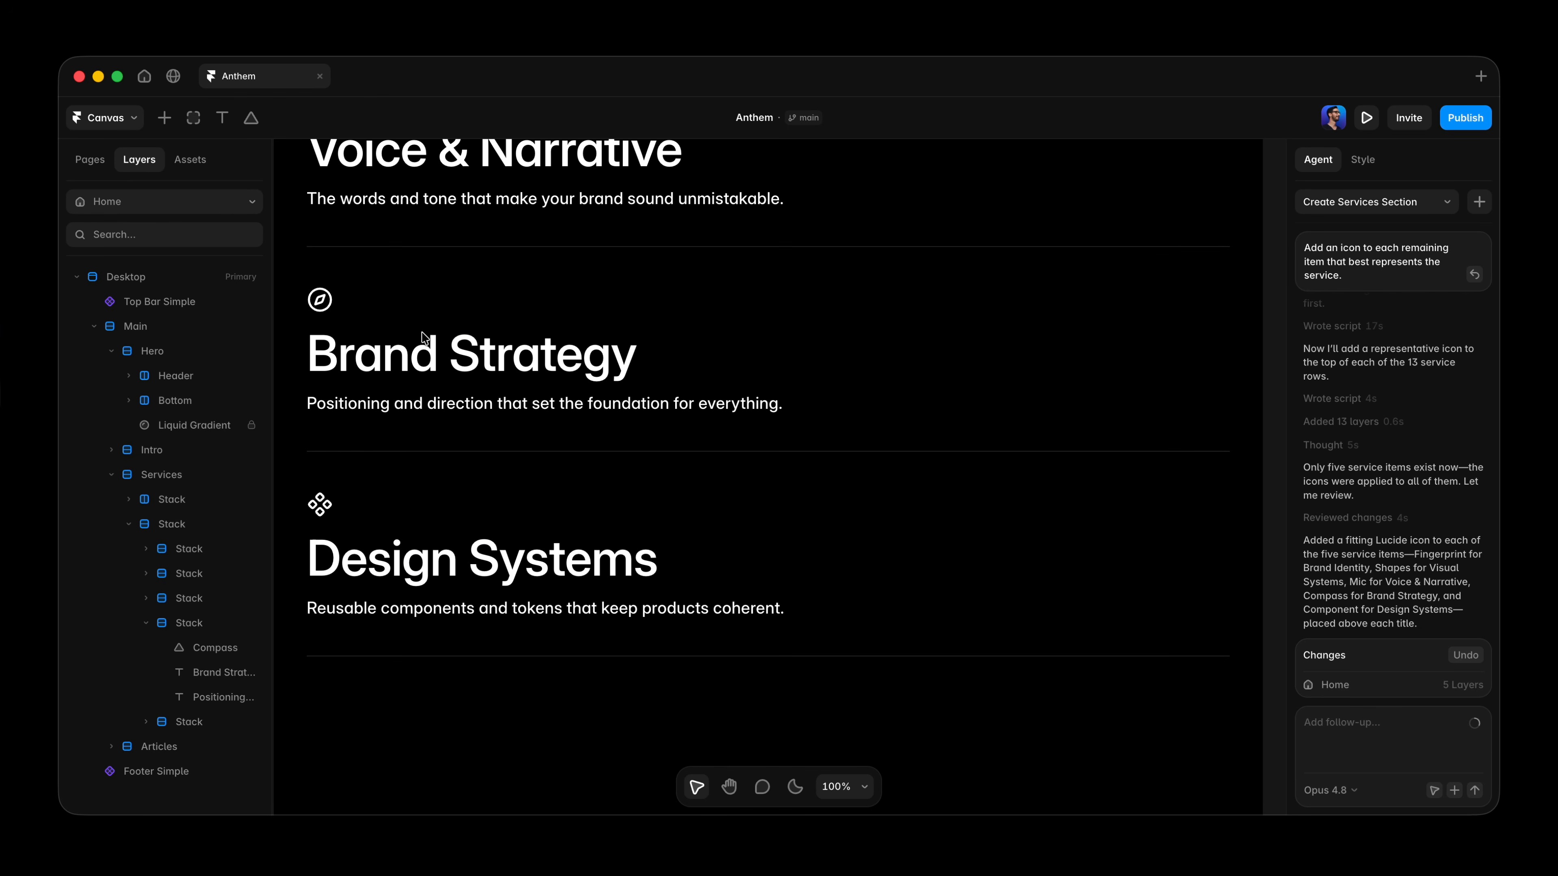
pyautogui.click(1466, 655)
pyautogui.click(1467, 655)
pyautogui.scroll(6, 1033, 504)
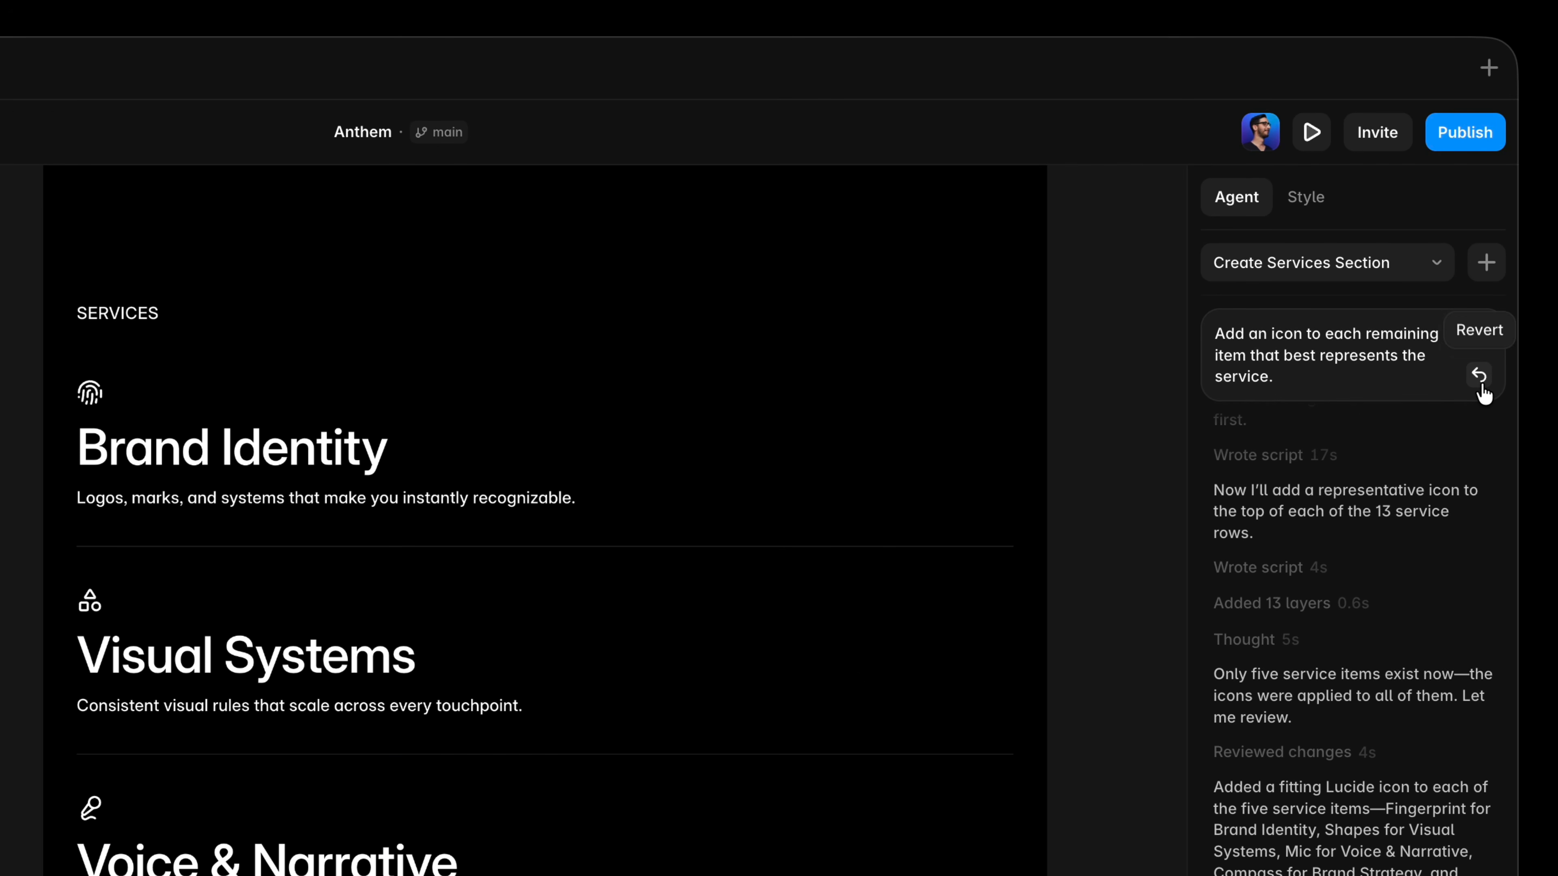
pyautogui.click(1480, 385)
pyautogui.click(1455, 376)
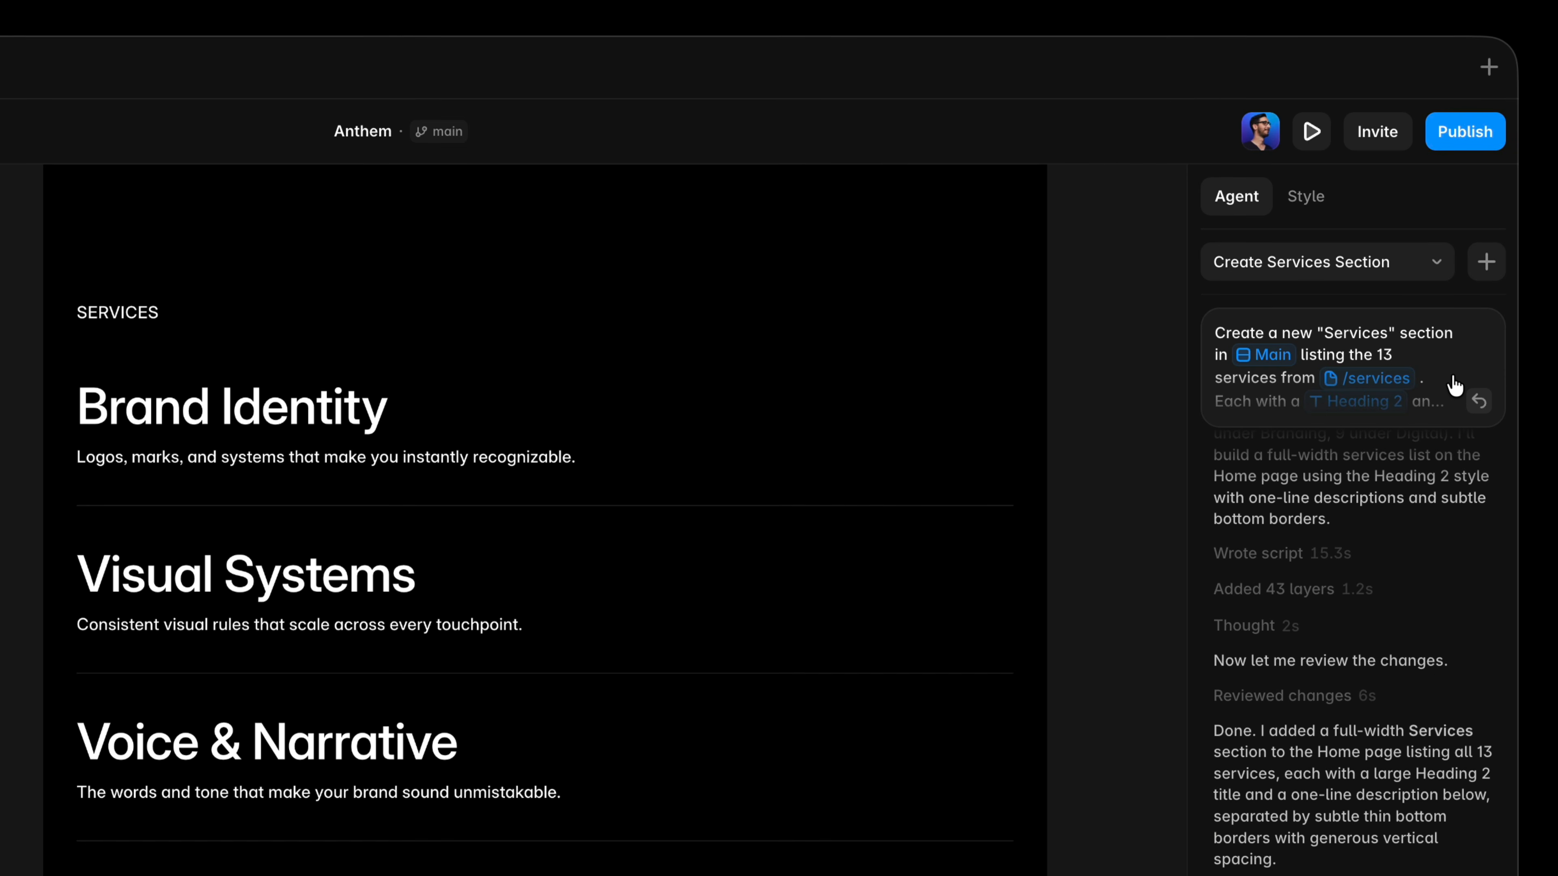
# Replace the prompt with: Label this section and add a "See all services" link that matches the other sections, and send it.
pyautogui.hotkey('ctrl', 'a')
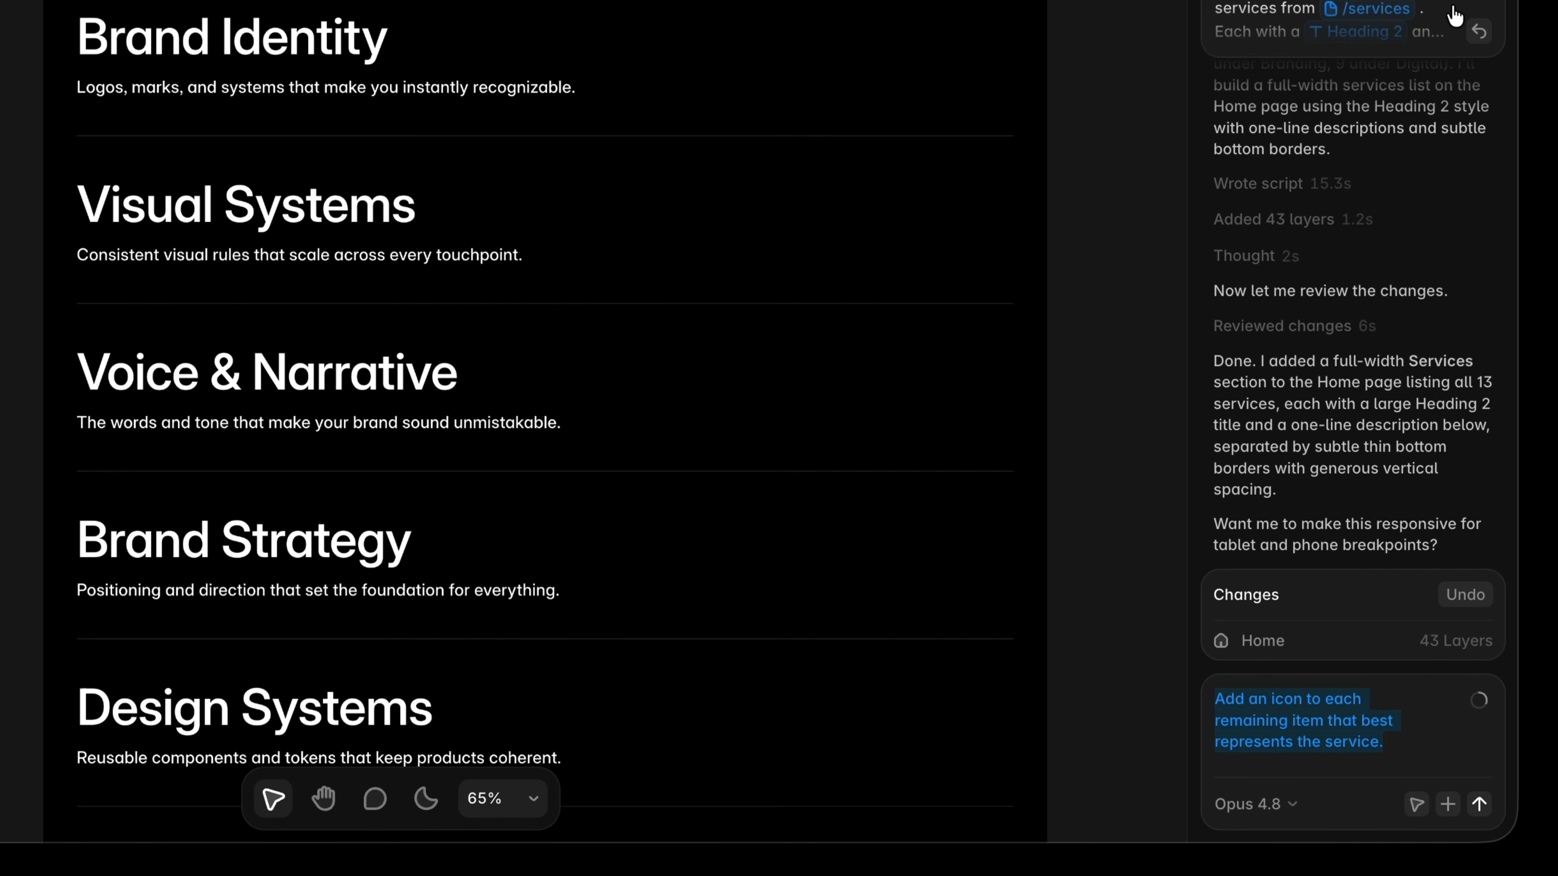
pyautogui.write('Lo')
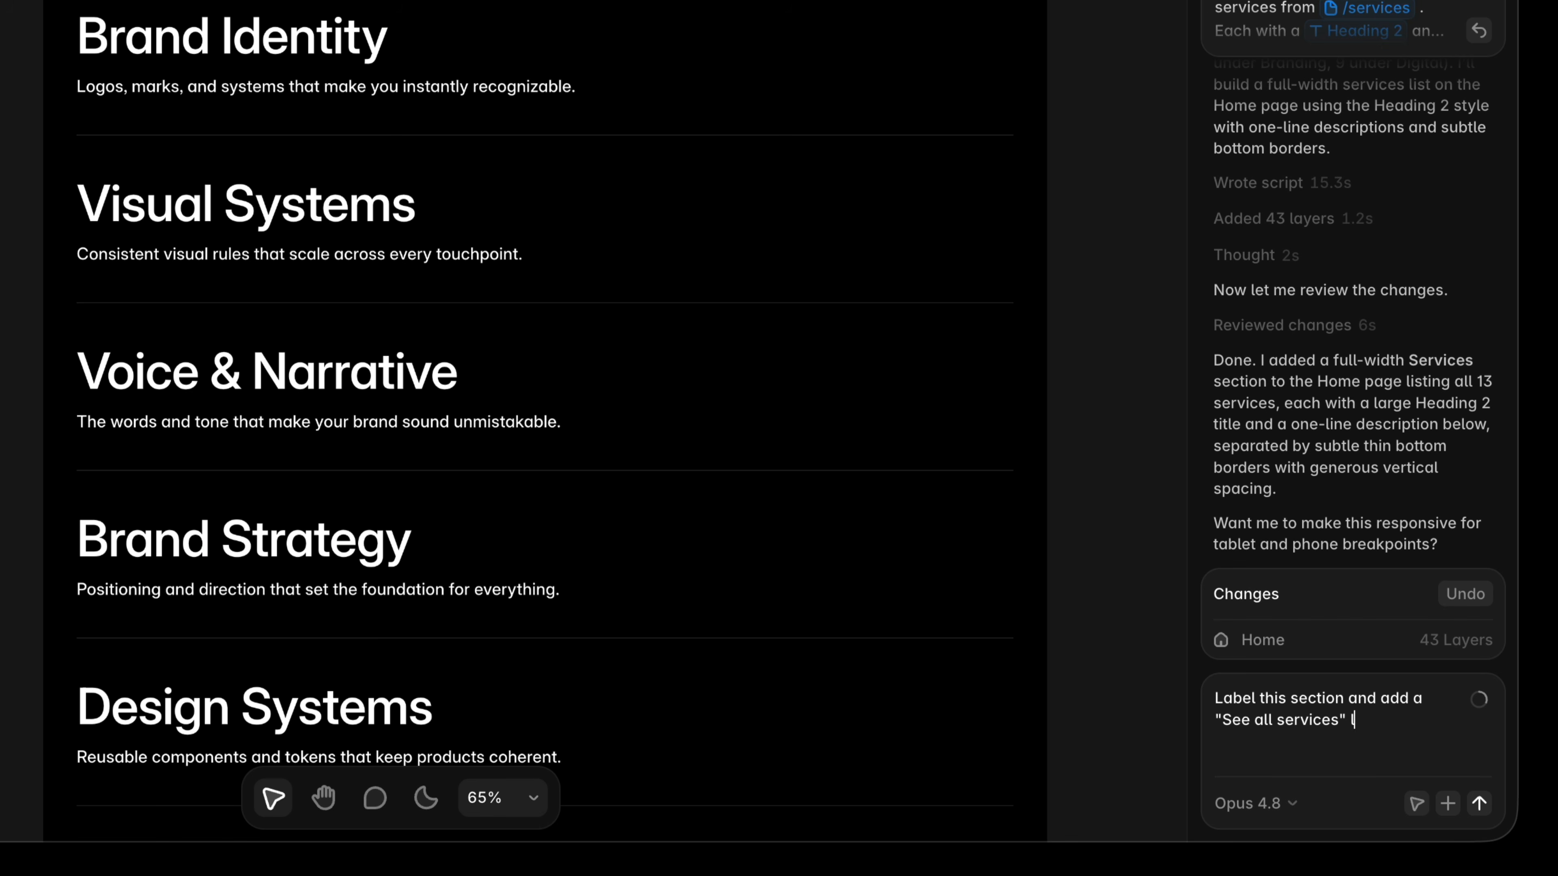
pyautogui.write('e other sections')
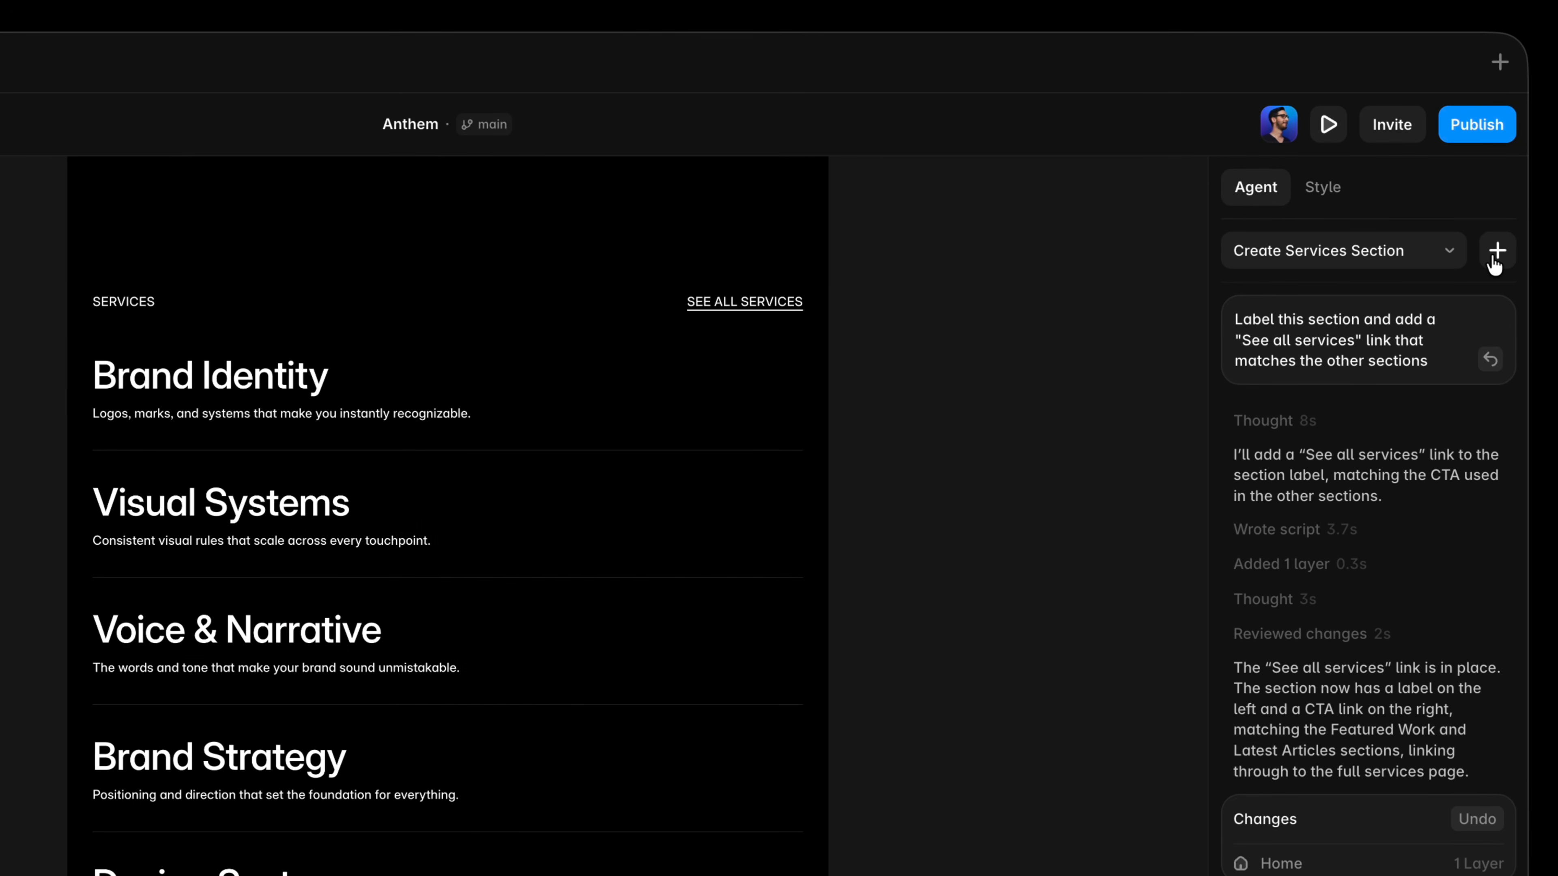
# In a new chat, request a contact page with San Francisco, New York and Amsterdam offices showing city, address, email and a landscape photo.
pyautogui.click(1494, 261)
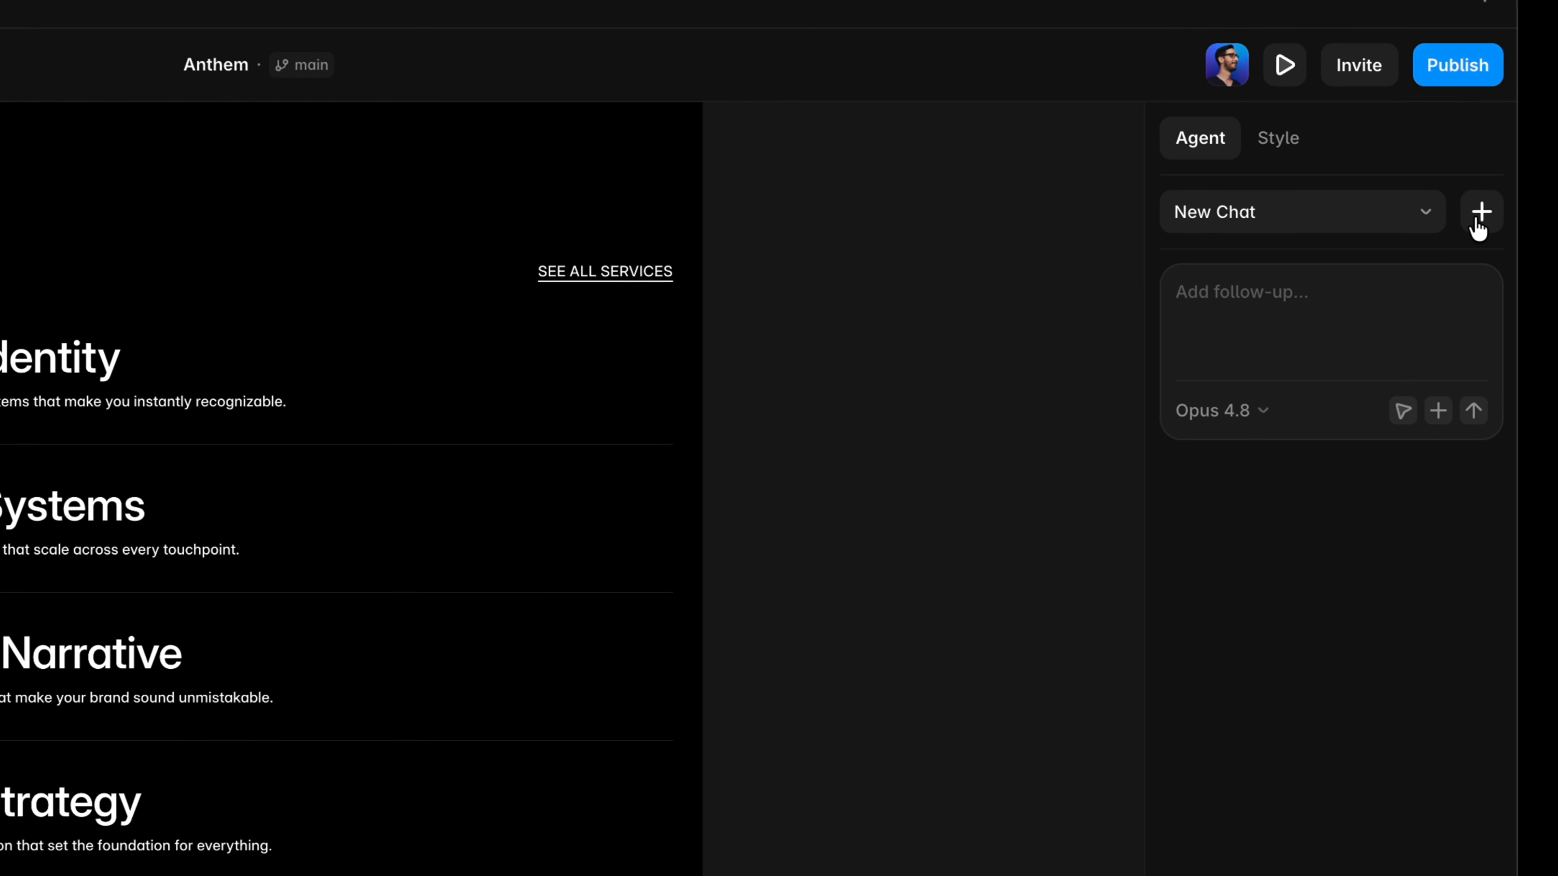
pyautogui.write('Create a c')
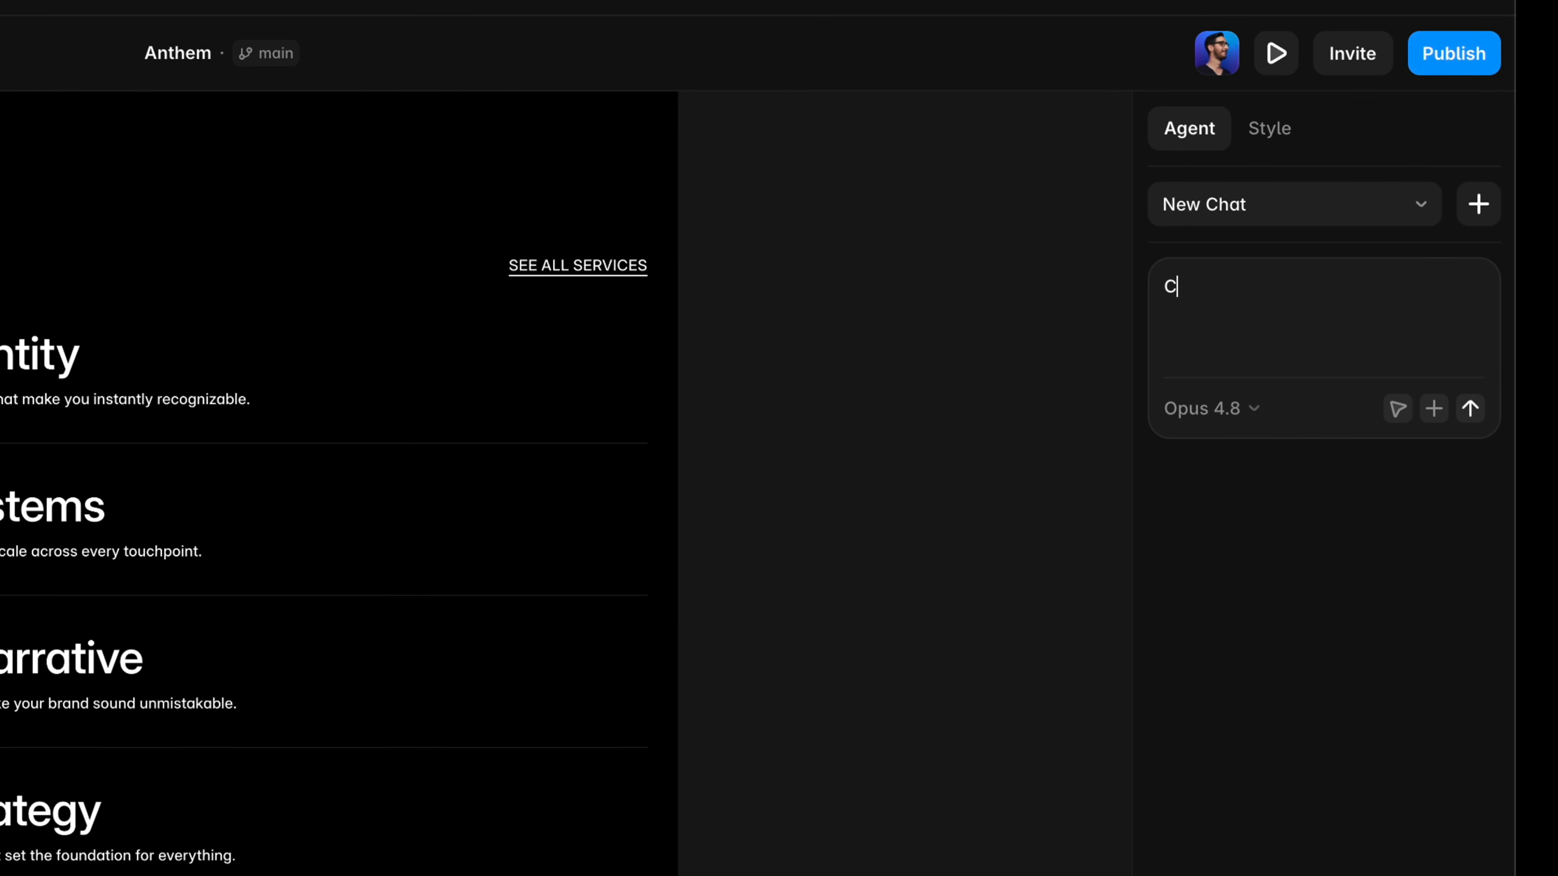
pyautogui.write('ontac')
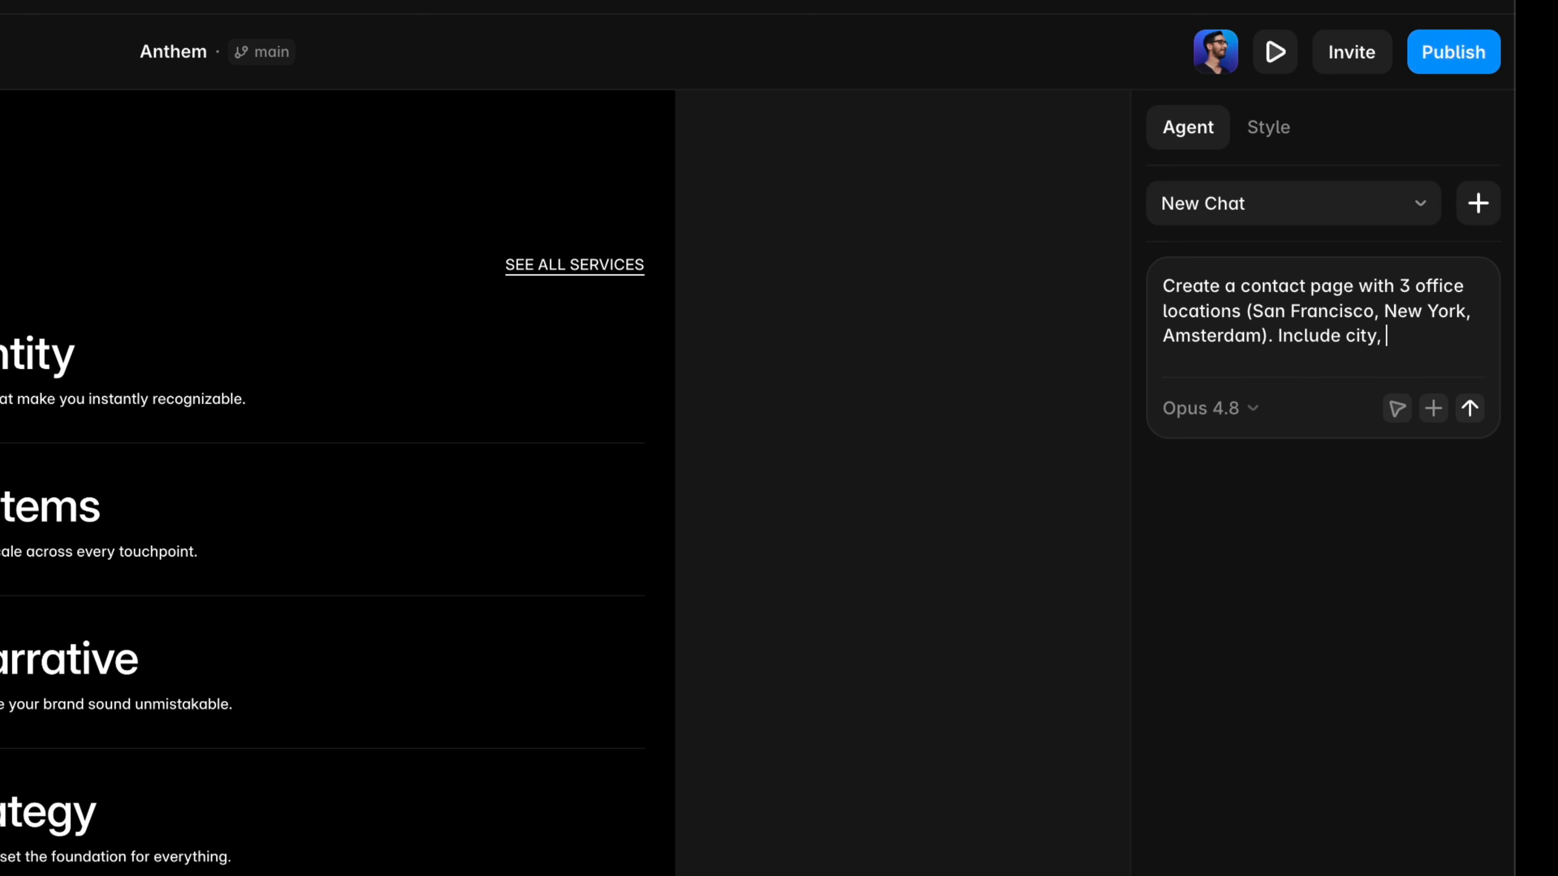
pyautogui.write(', and email with a landscap')
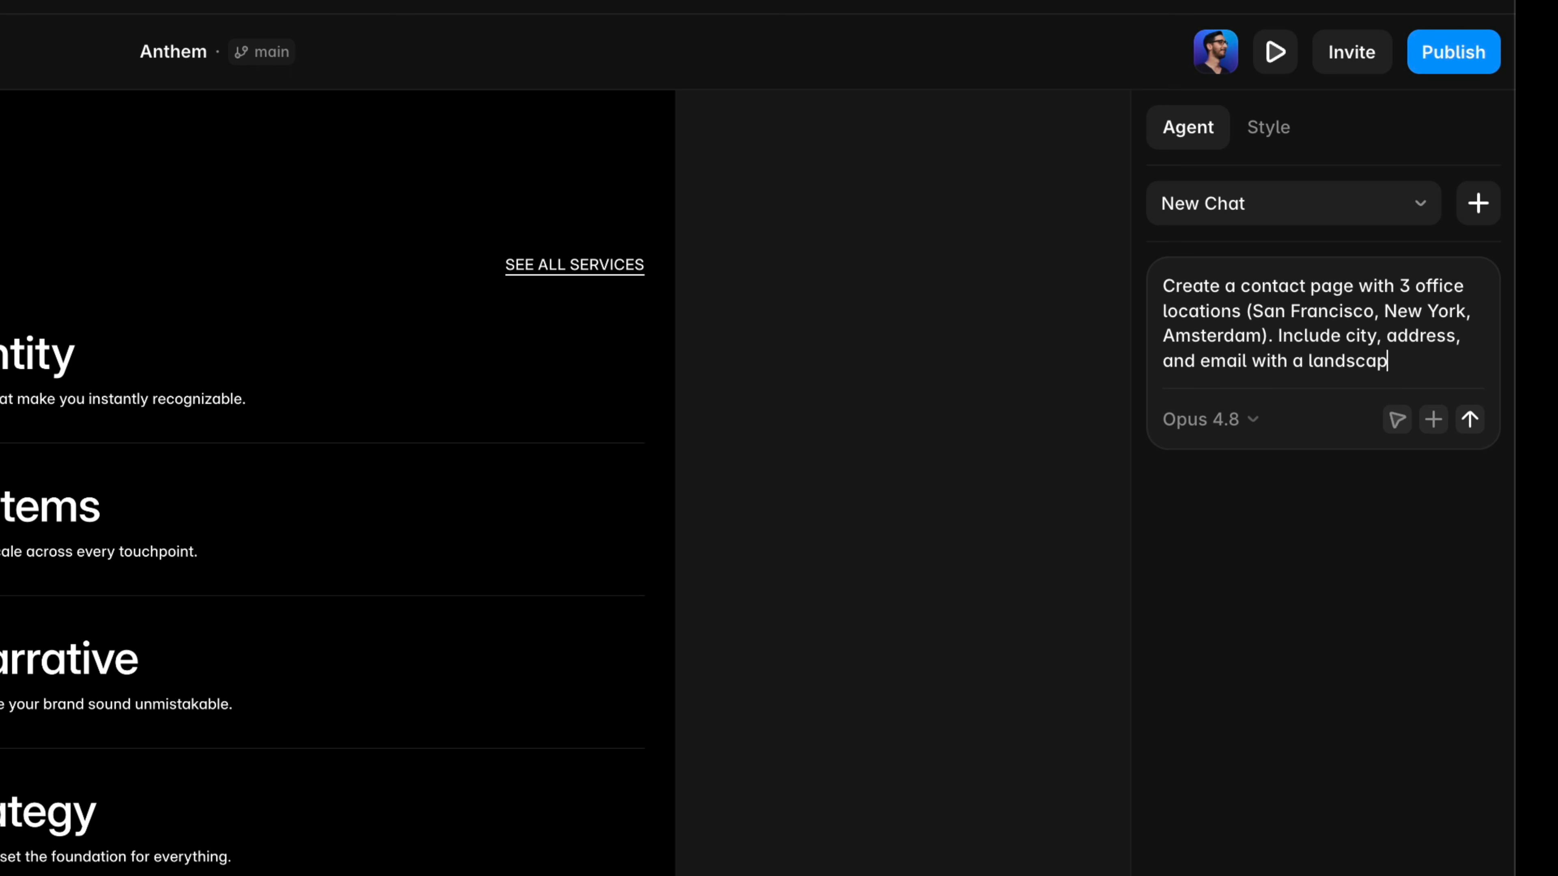
pyautogui.write('e city photo side by sid')
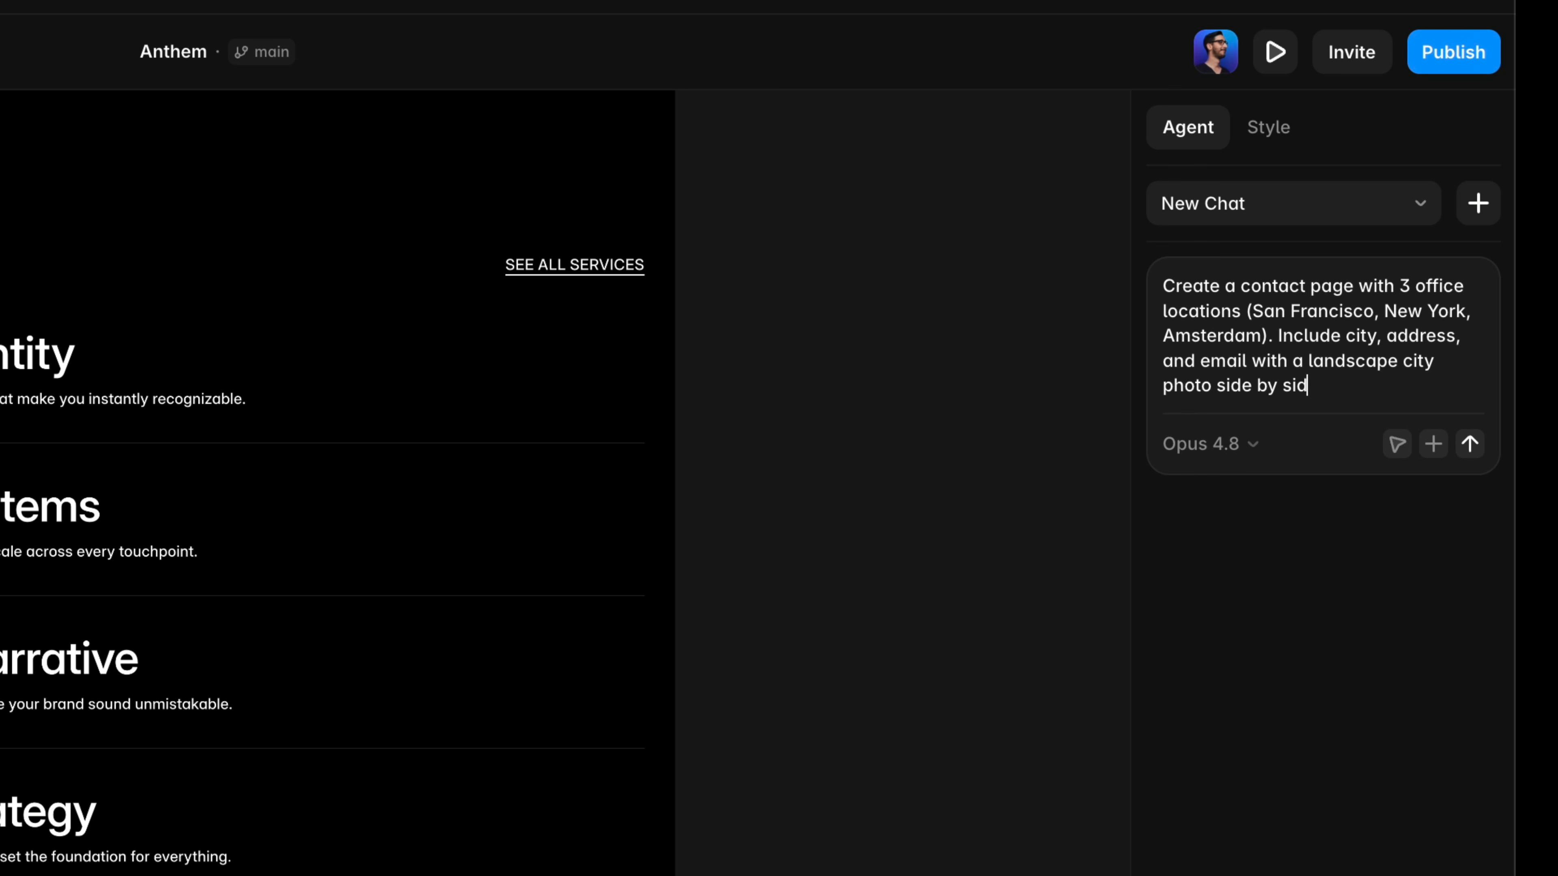
pyautogui.write('e. Each with the @clock above the')
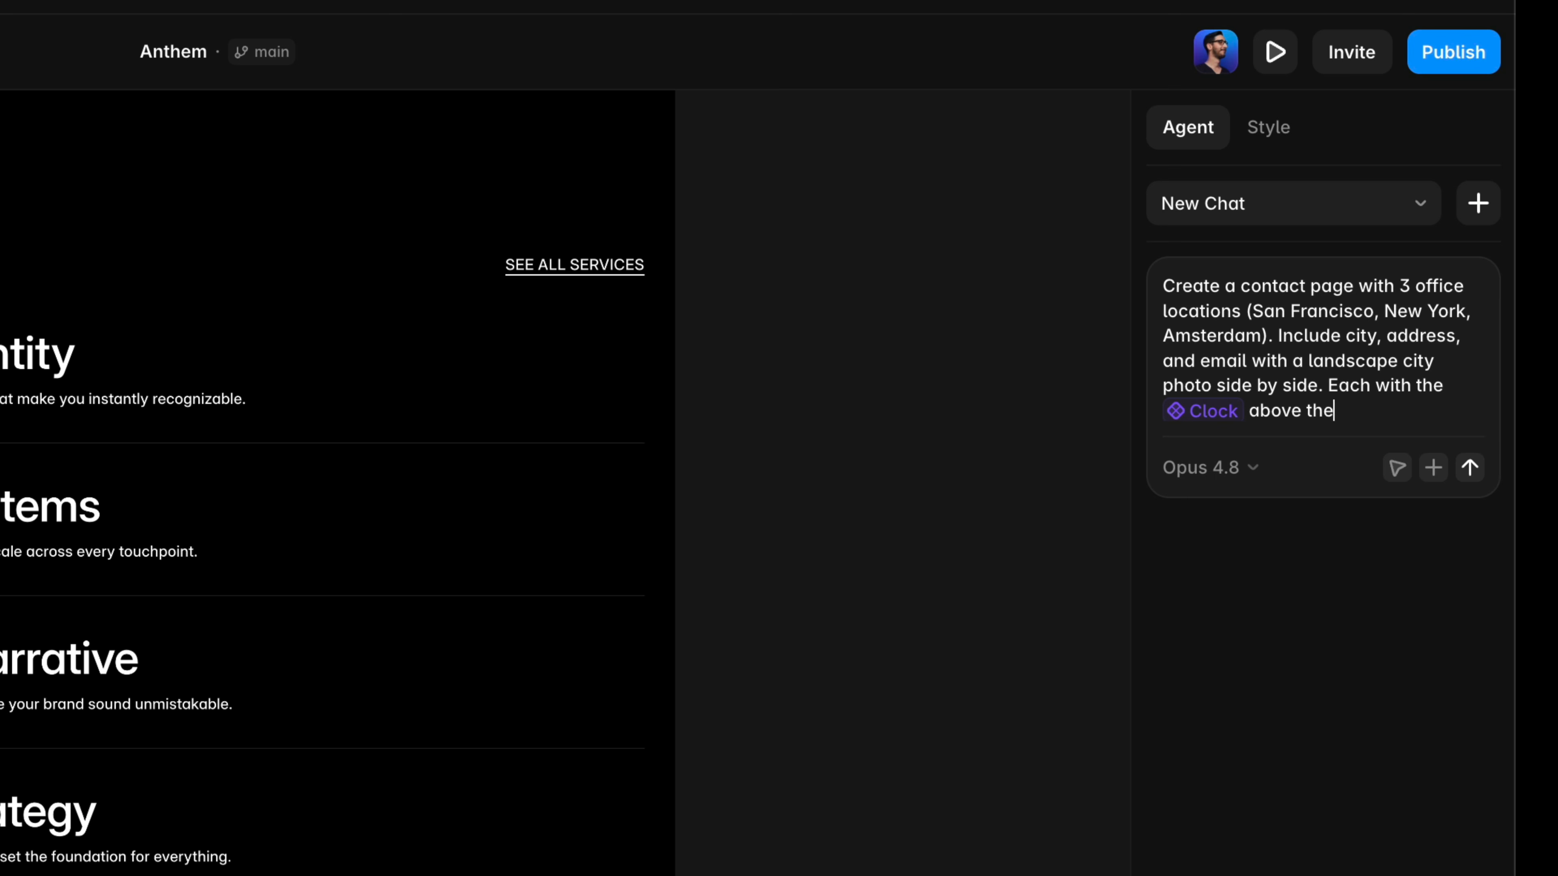
# Finish the contact page prompt: each office gets the Clock component above the text at default size, the /work header layout, and site-wide links; send it.
pyautogui.write('ault size. Match the header')
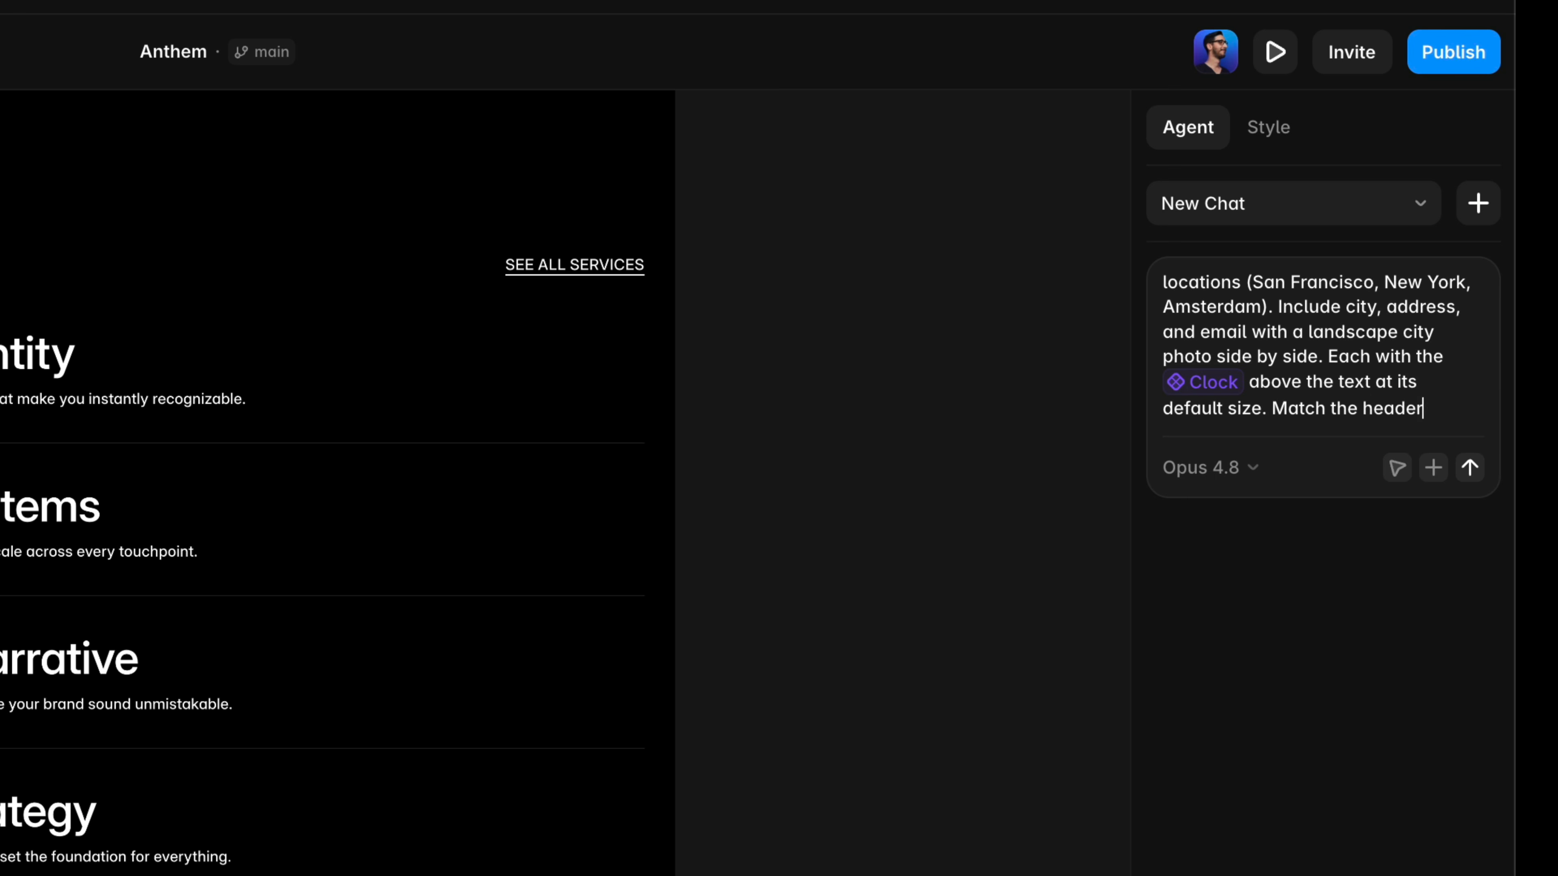
pyautogui.write(' layout from @wor')
pyautogui.press('Return')
pyautogui.write('.')
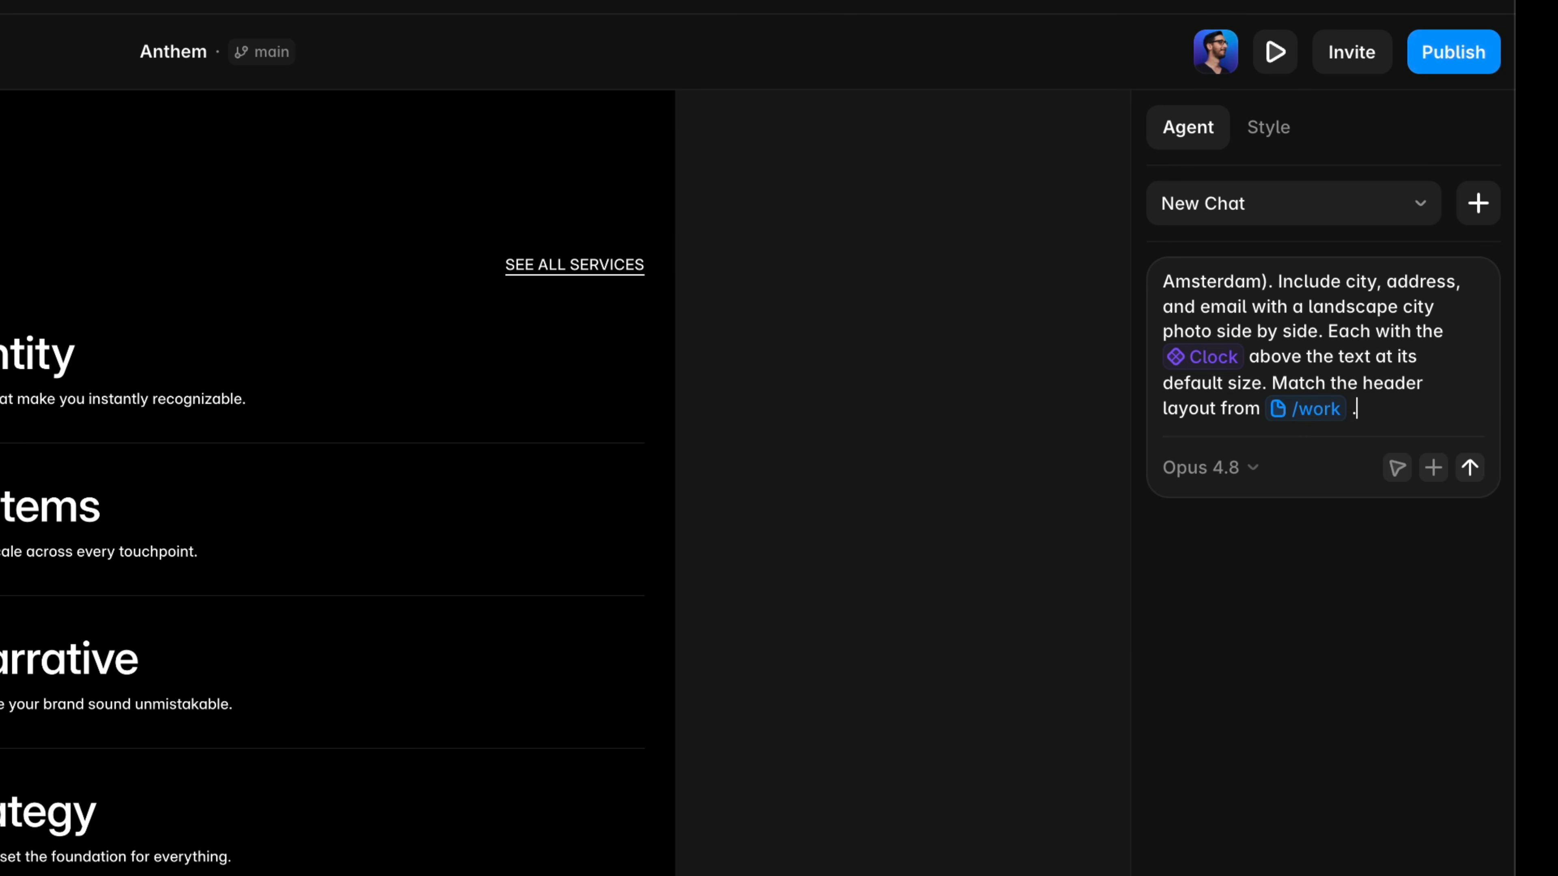
pyautogui.write(' Add any missing link')
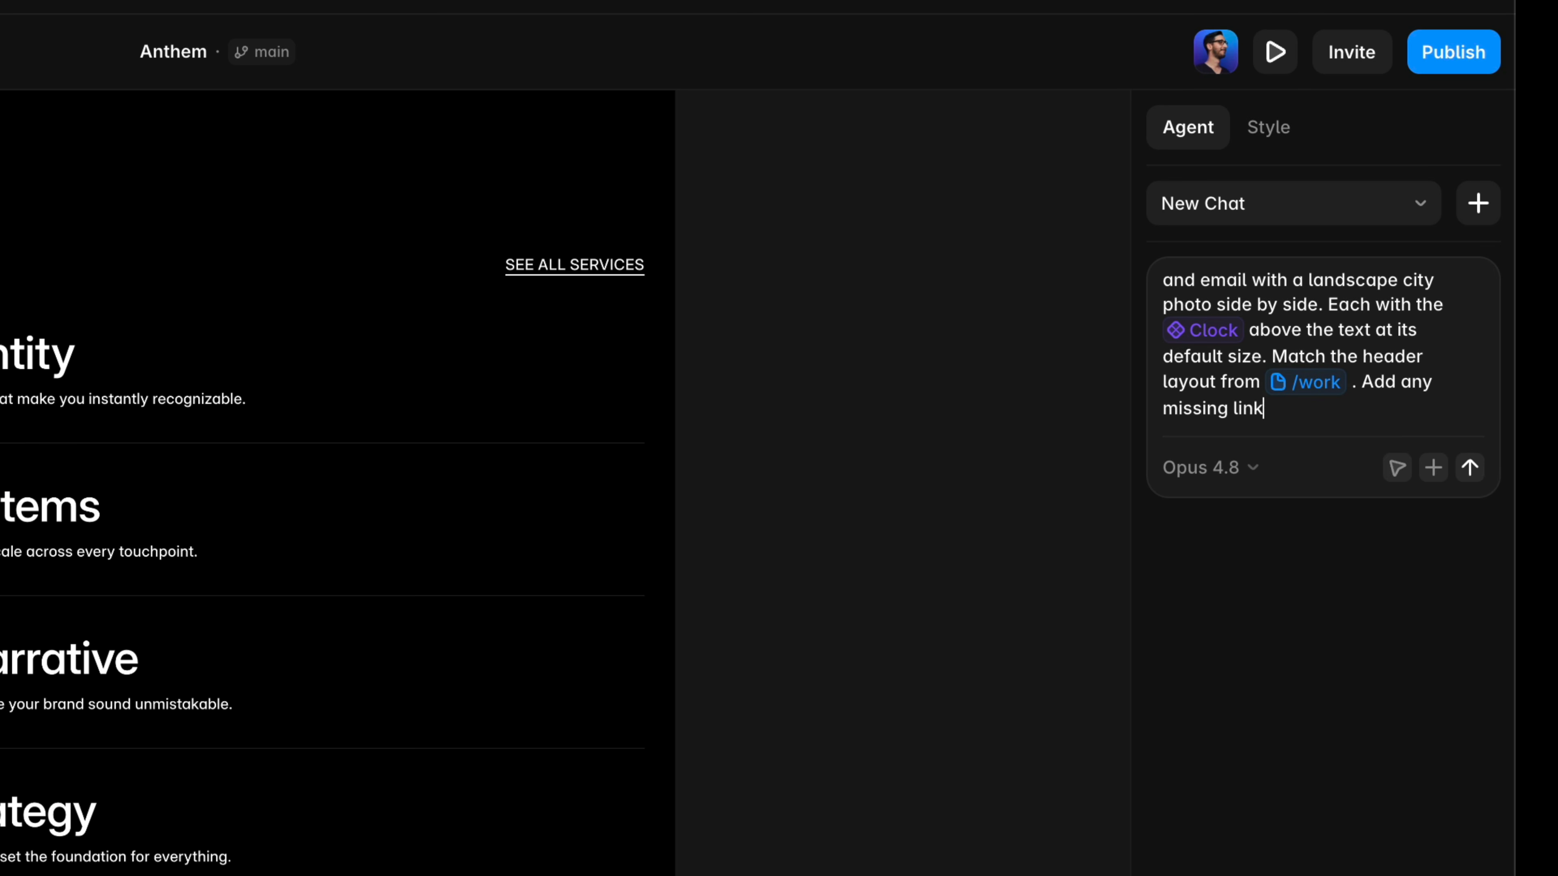
pyautogui.write('s to this page site-wi')
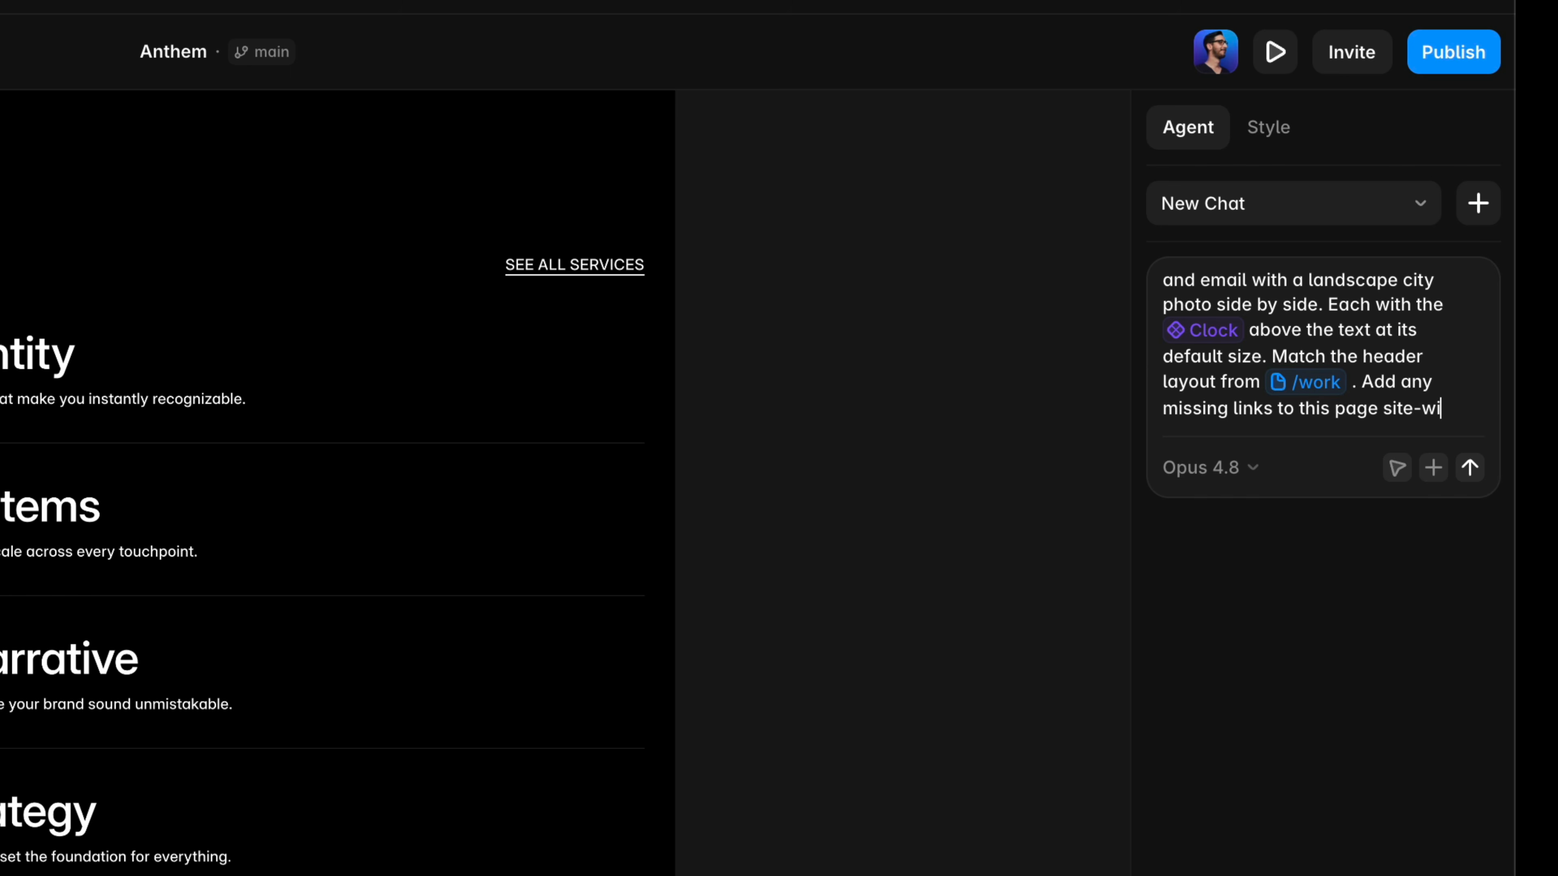
pyautogui.write('de.')
pyautogui.press('Return')
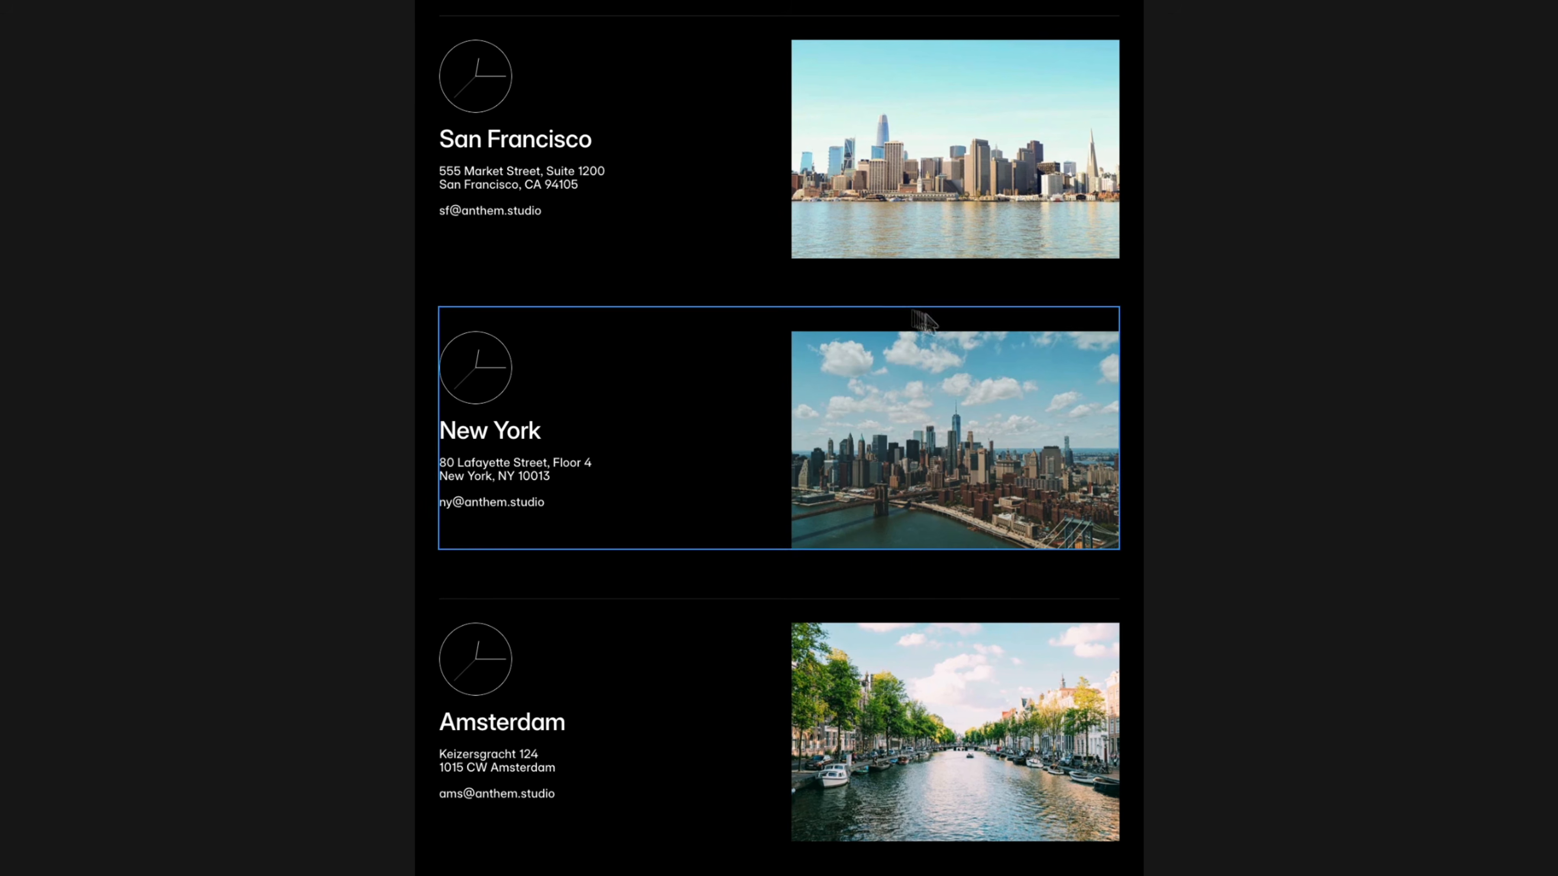
# Select the San Francisco photo and ask the agent to replace it with a more iconic image of the city.
pyautogui.click(769, 240)
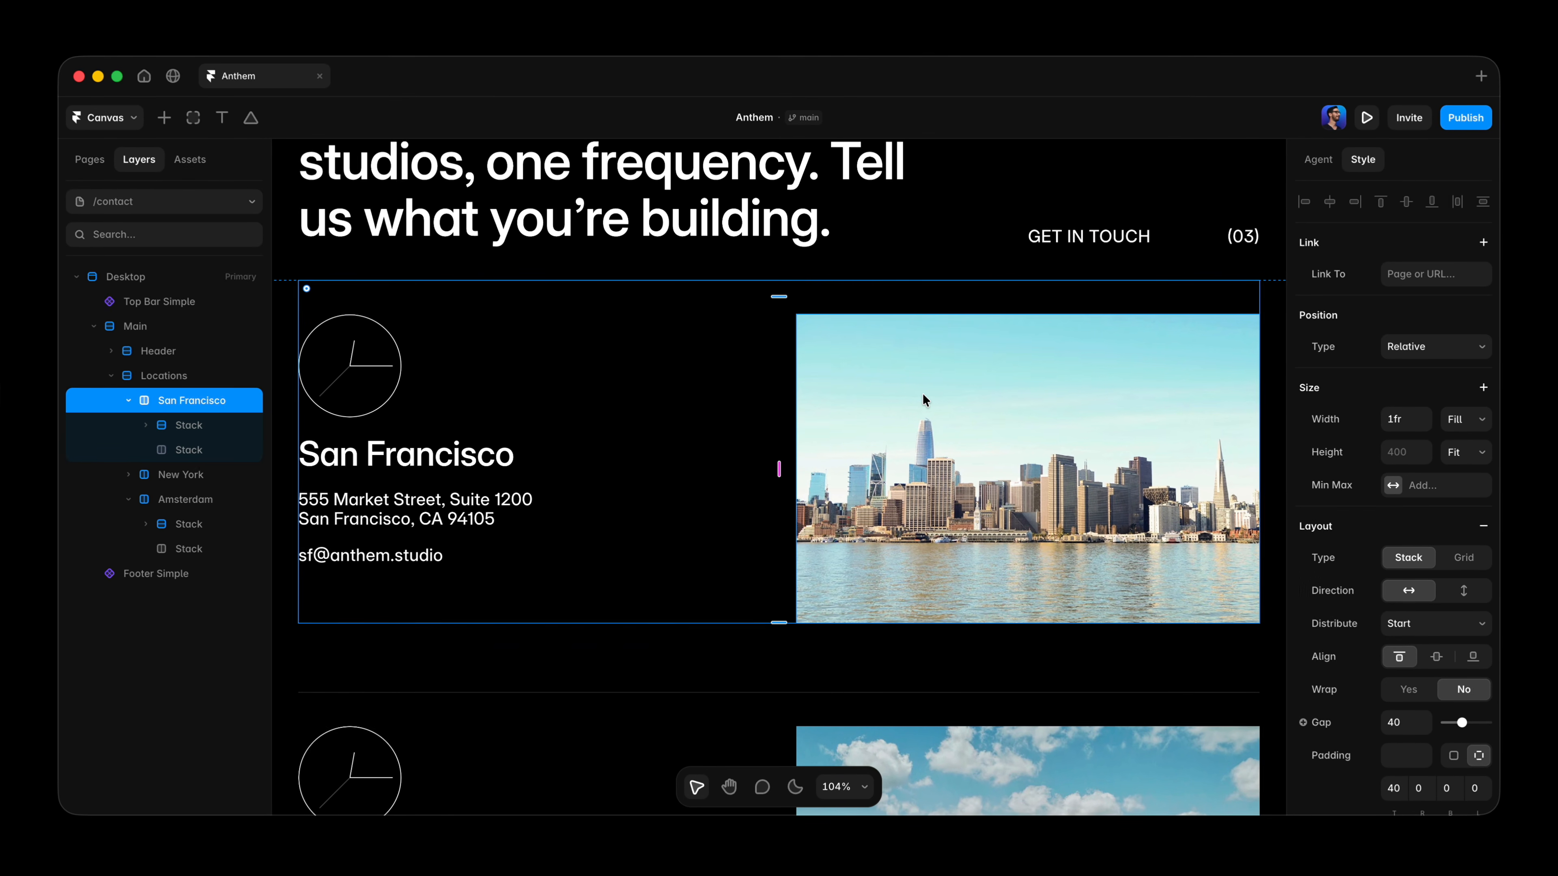
pyautogui.click(927, 400)
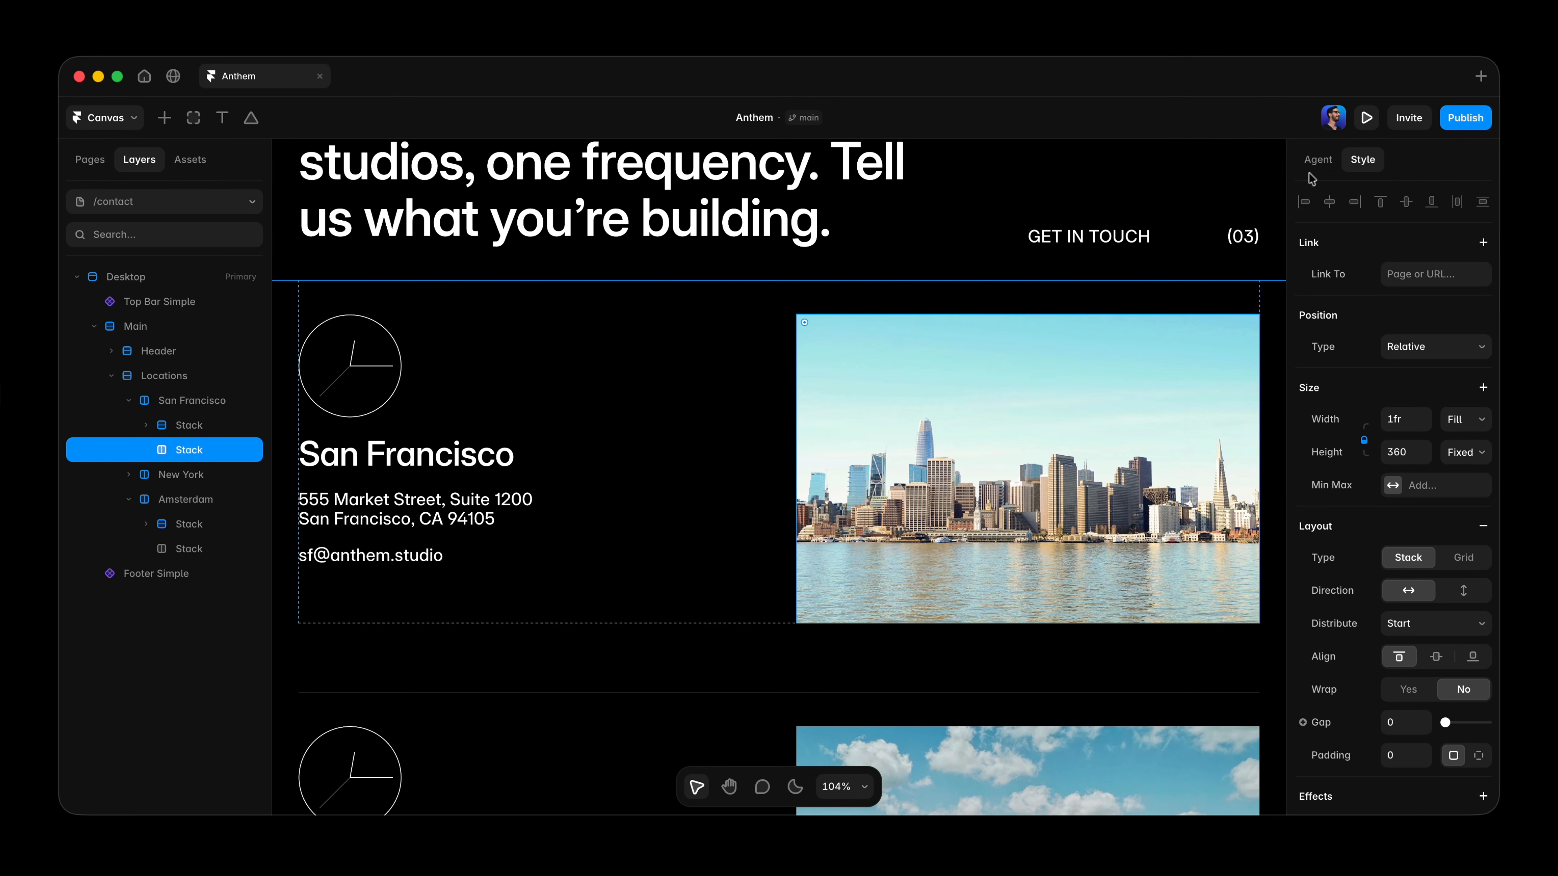
pyautogui.click(1318, 159)
pyautogui.click(1392, 721)
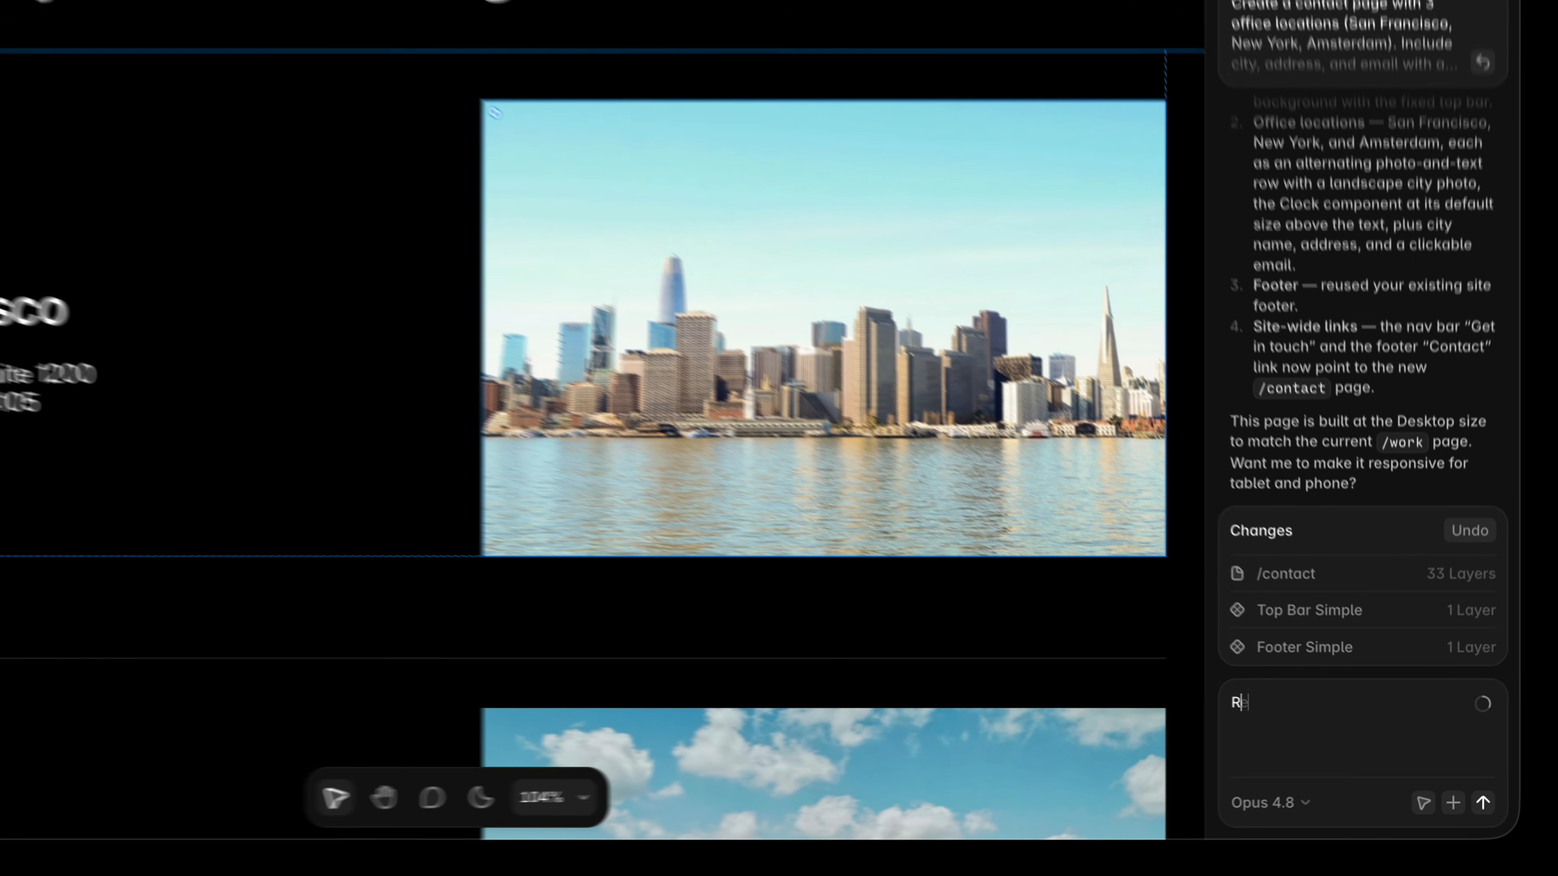
pyautogui.write('Replace this with a more')
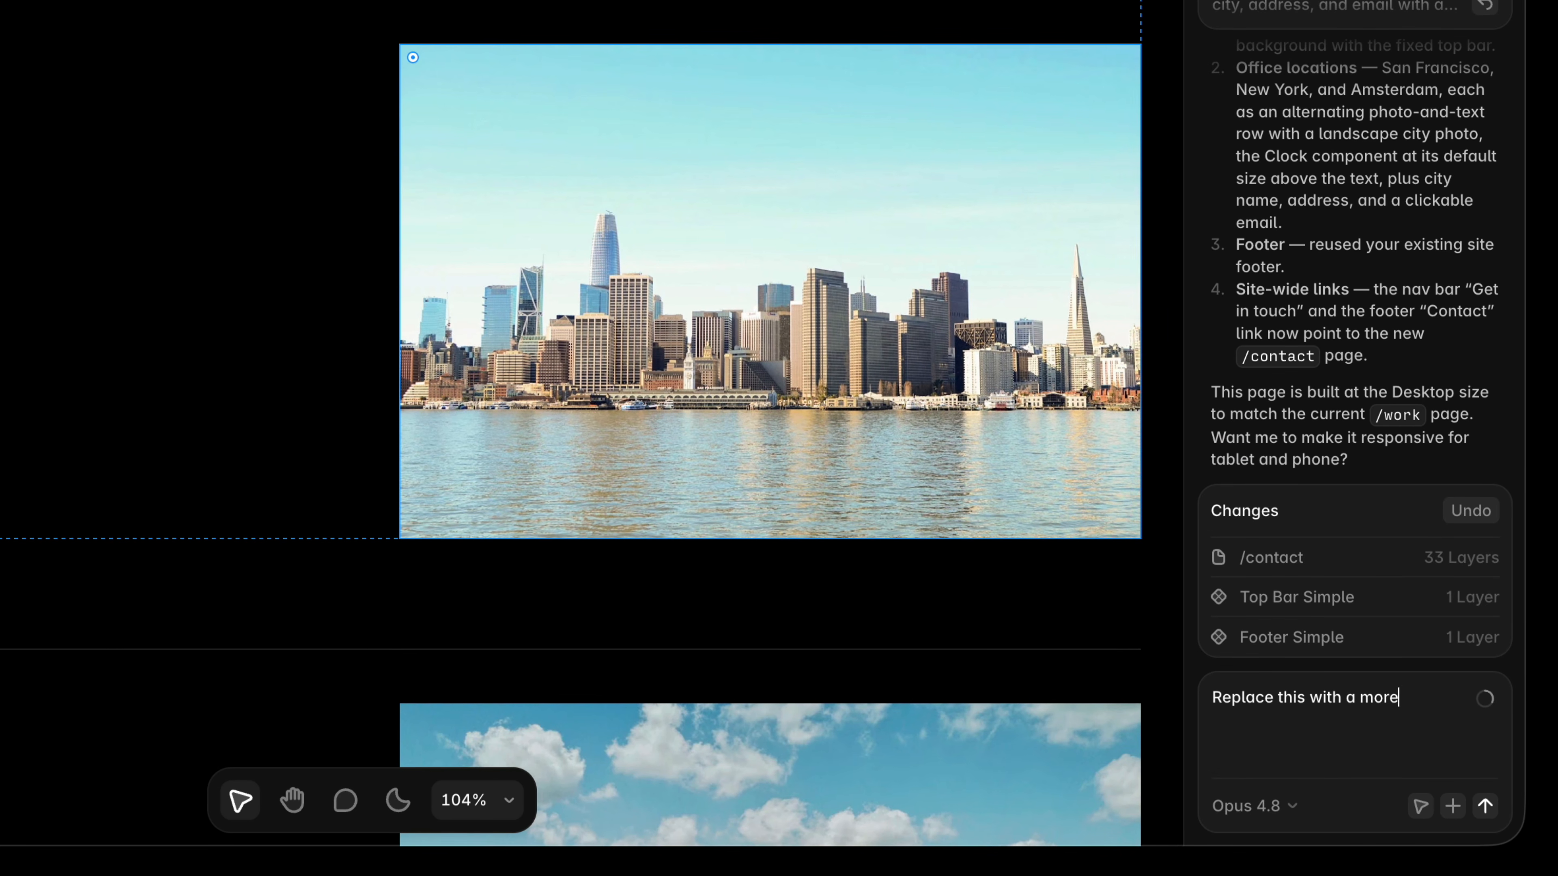
pyautogui.write(' iconic image of')
pyautogui.press('Return')
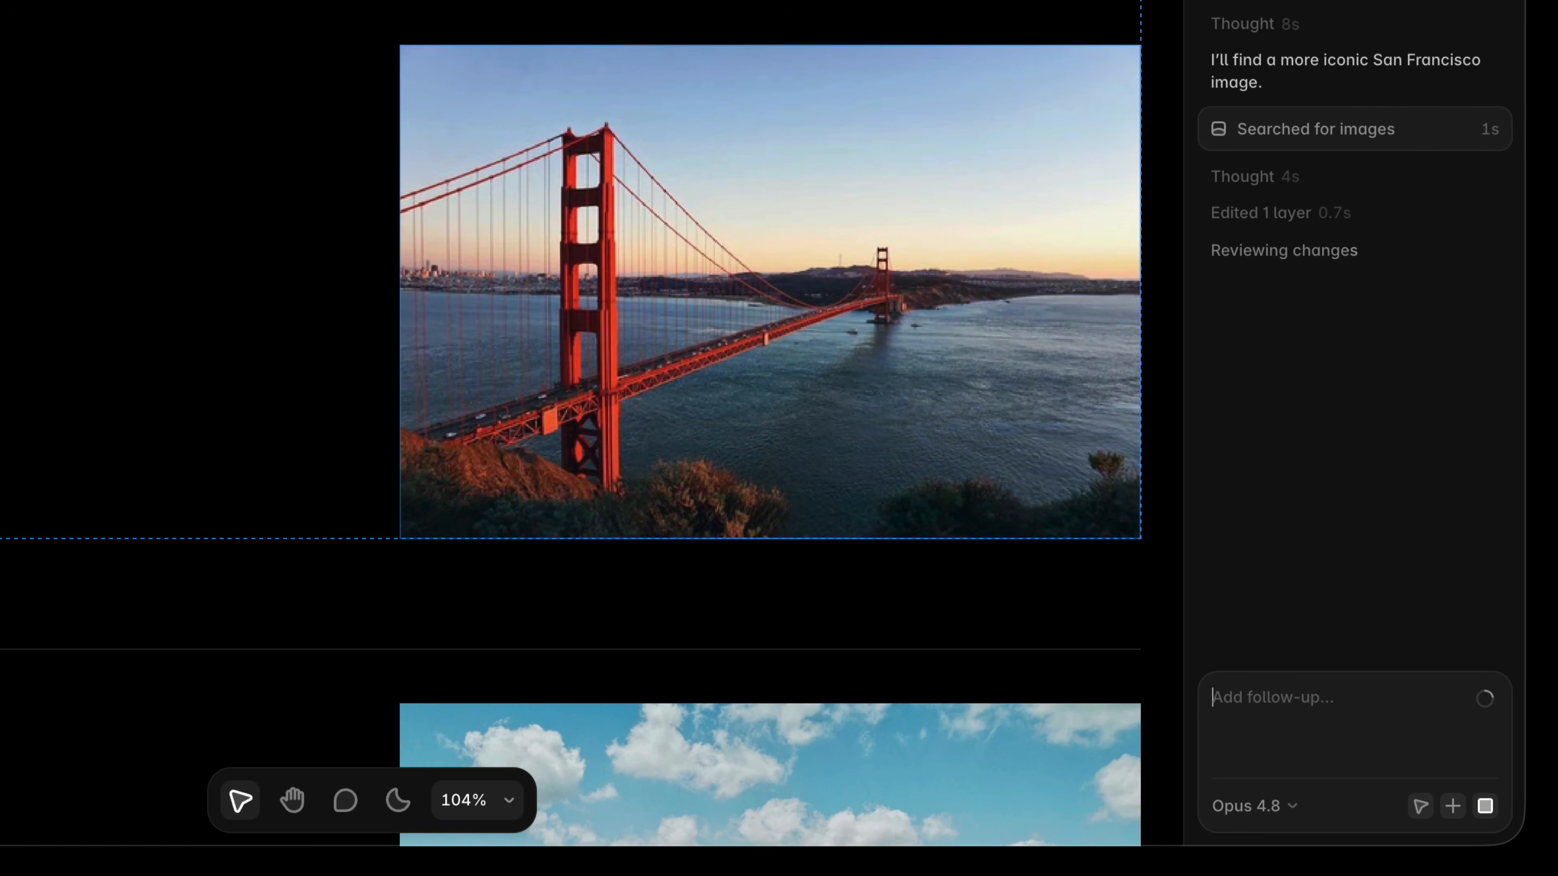
# Send two follow-ups asking the agent for a foggier San Francisco photo.
pyautogui.write('More foggy')
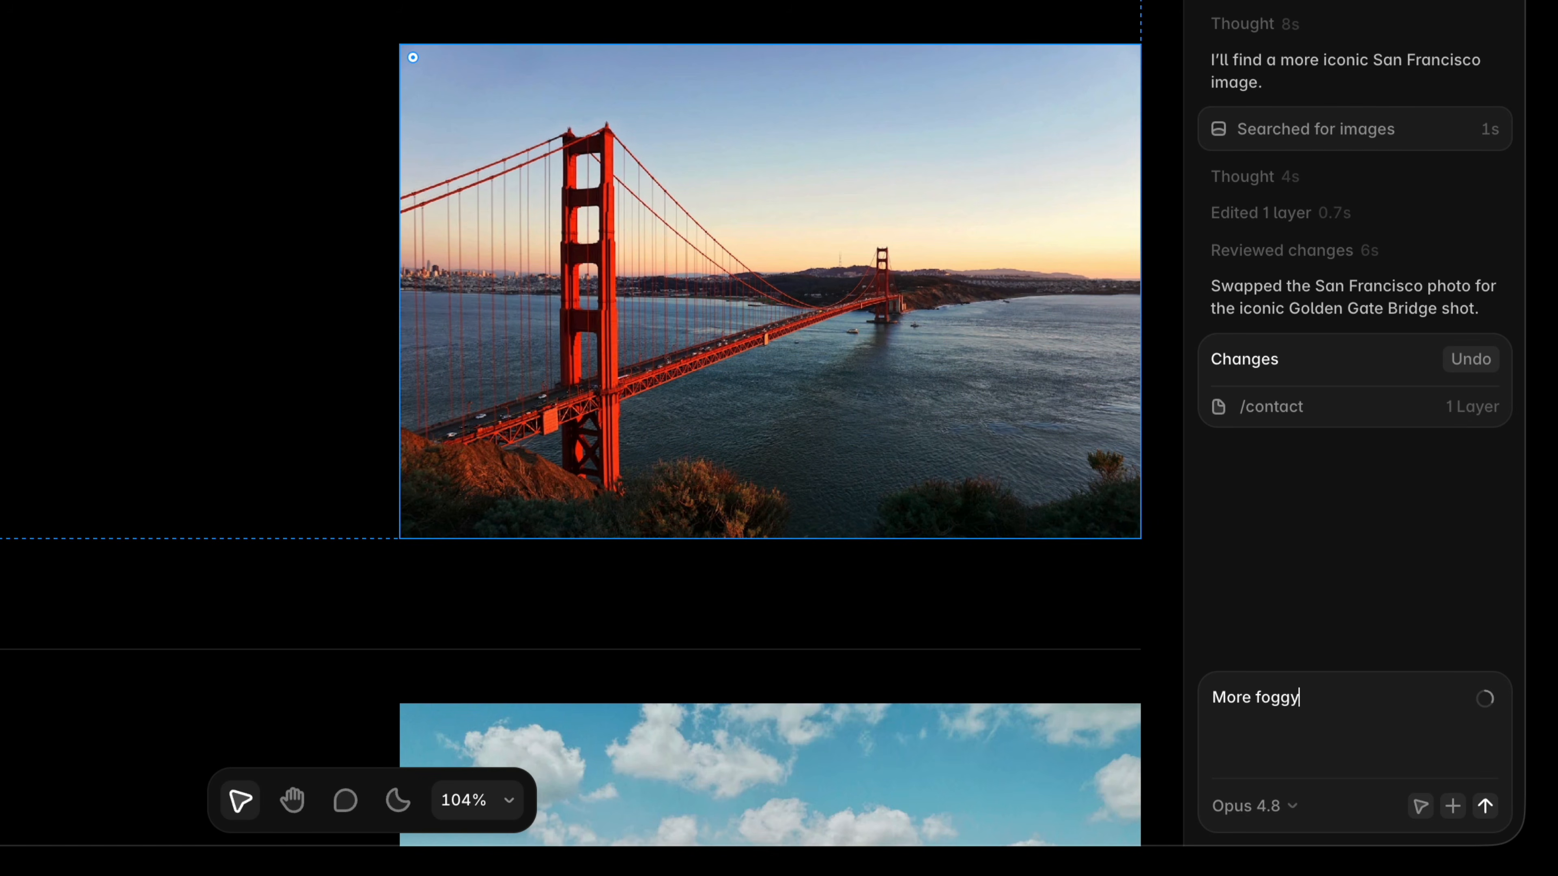
pyautogui.press('Return')
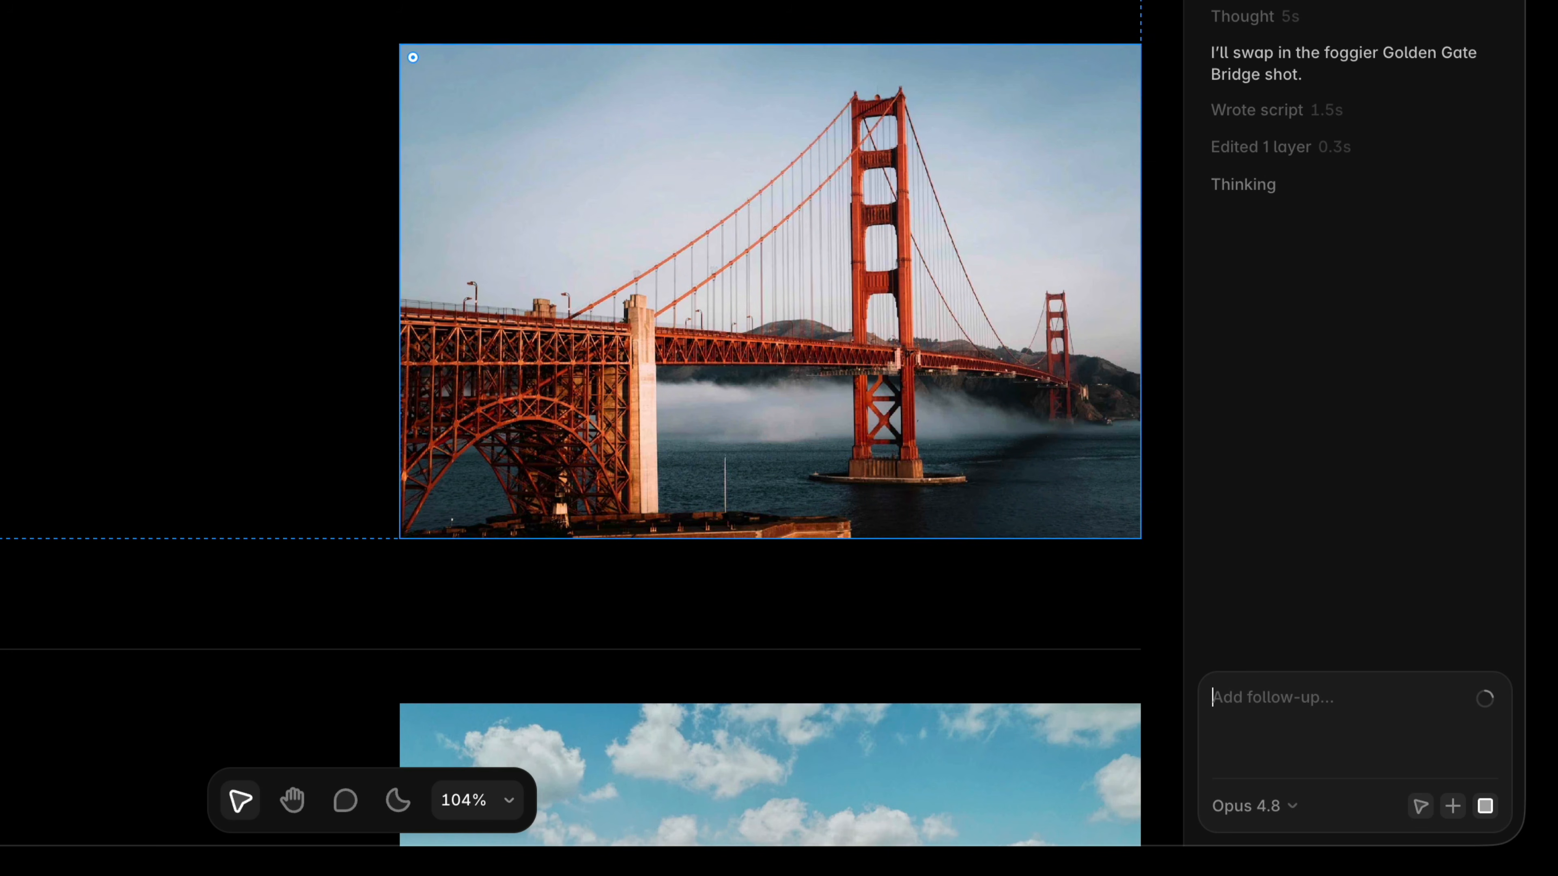
pyautogui.write('More fog')
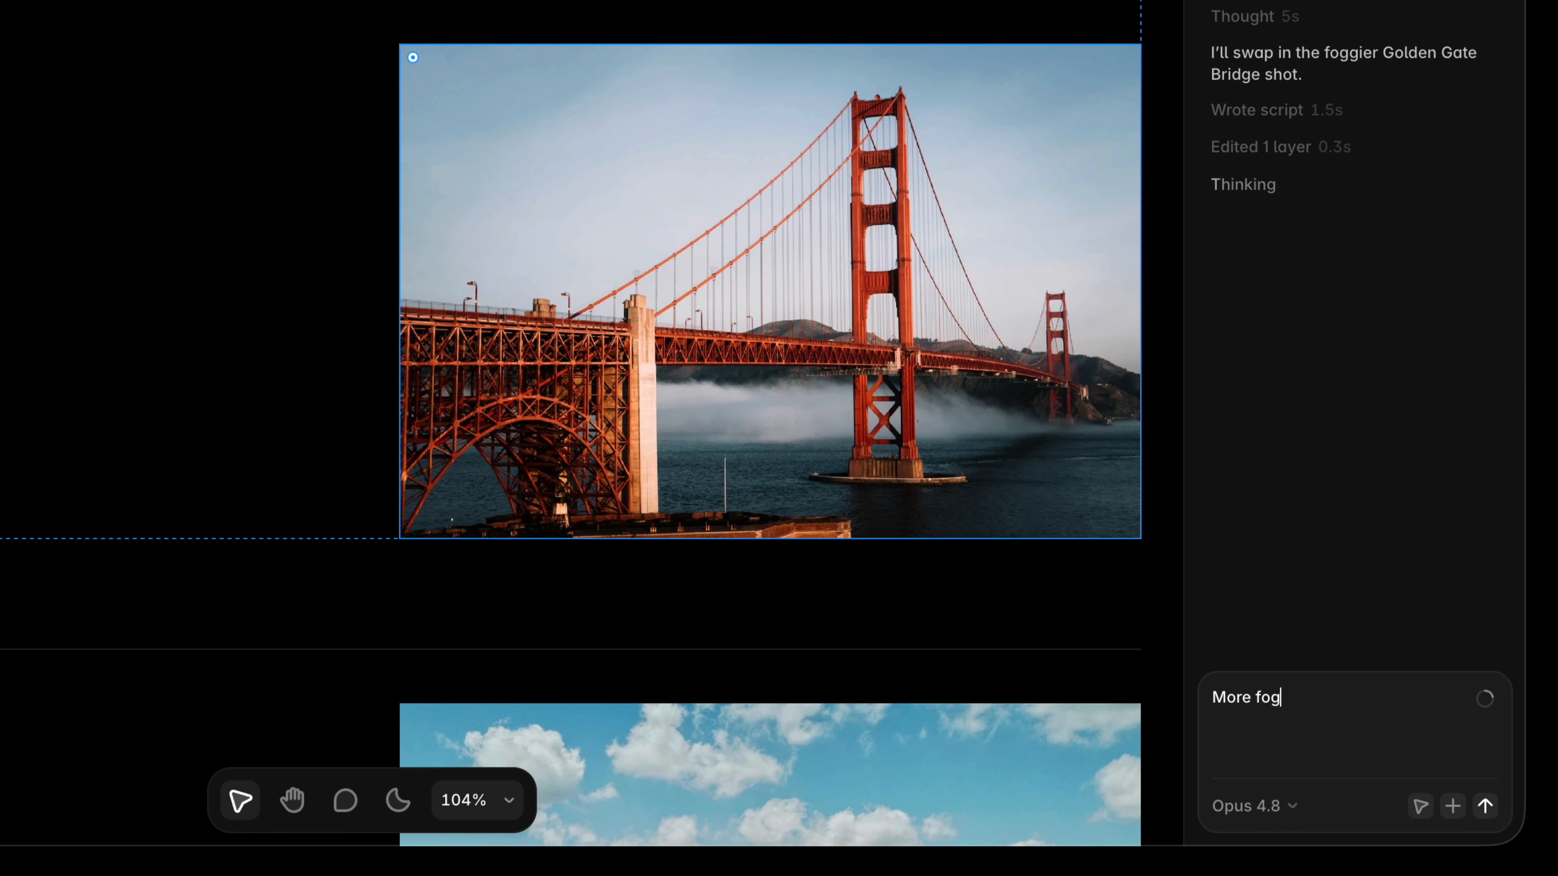
pyautogui.press('Return')
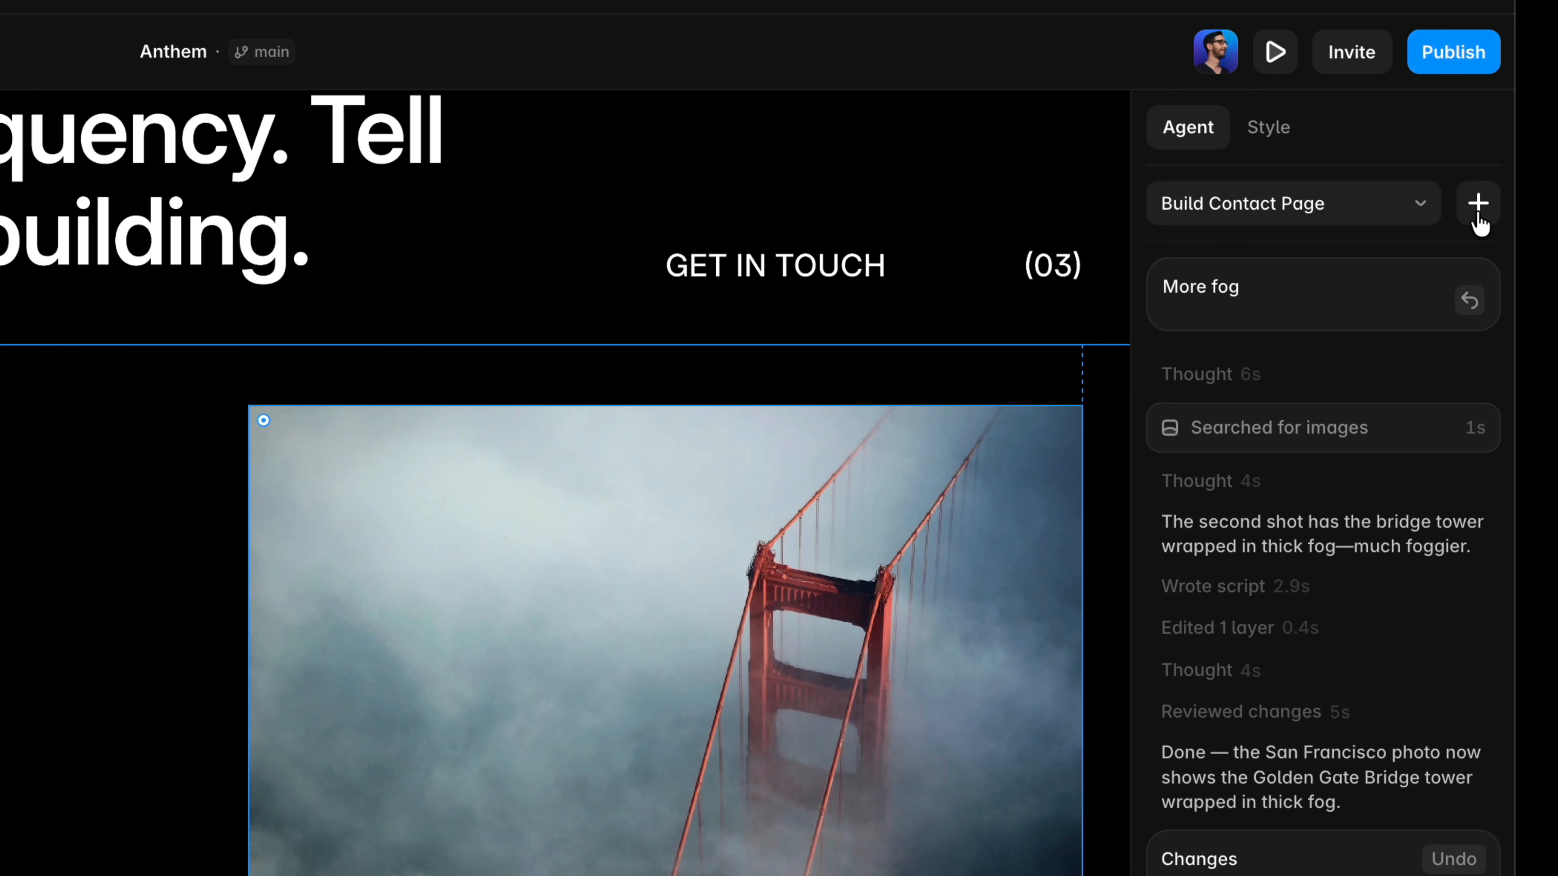
# In a new chat, ask for a contact form that matches this, attaching Form inspo.png as the reference, and send it.
pyautogui.click(1477, 215)
pyautogui.write('Ad')
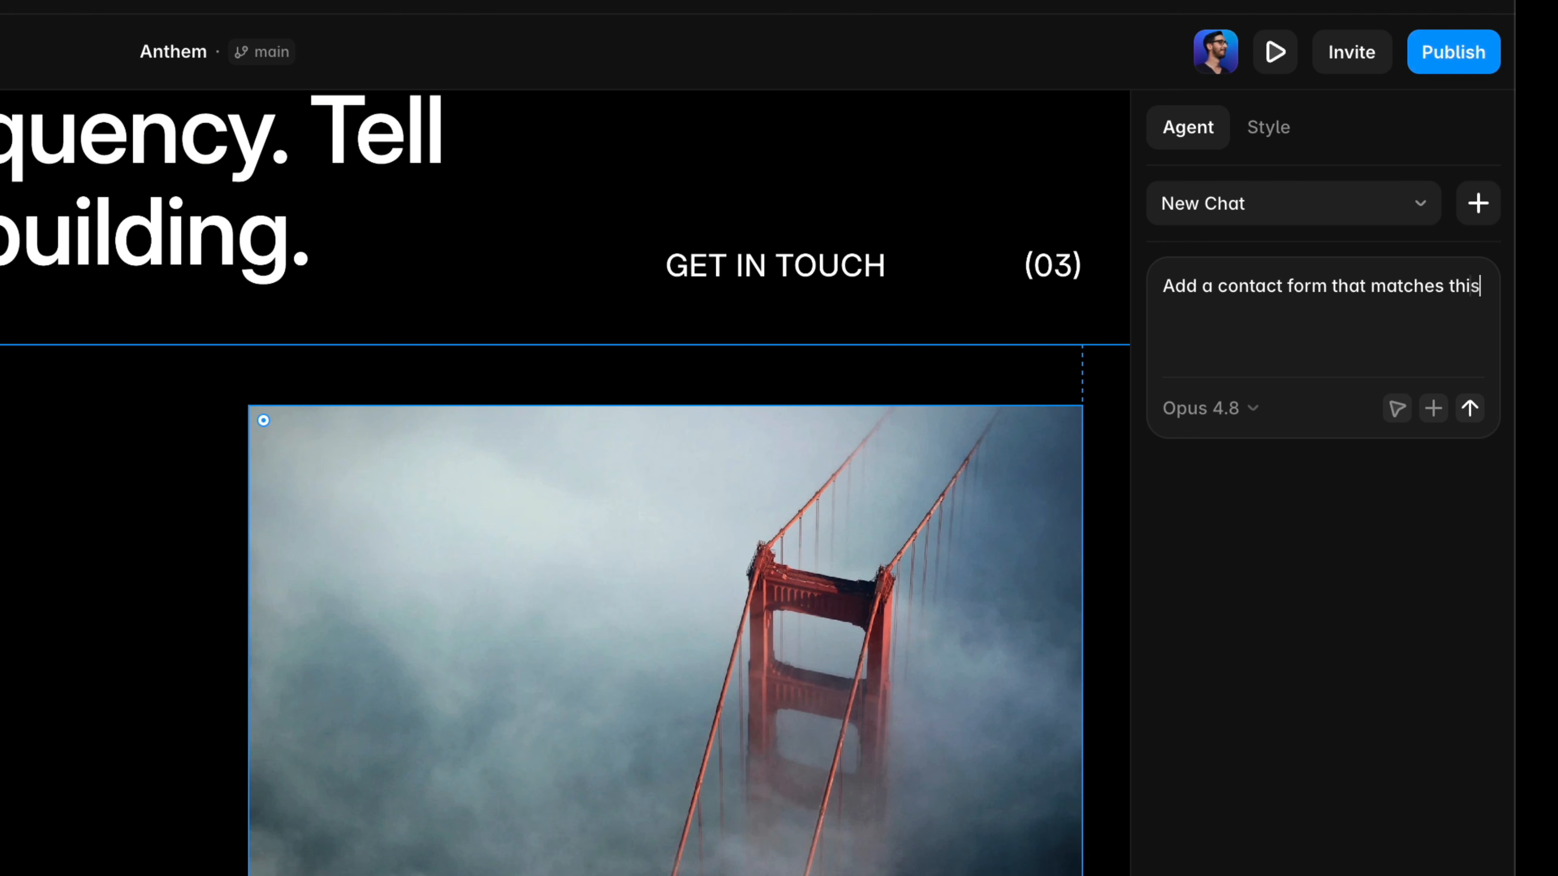
pyautogui.click(1435, 409)
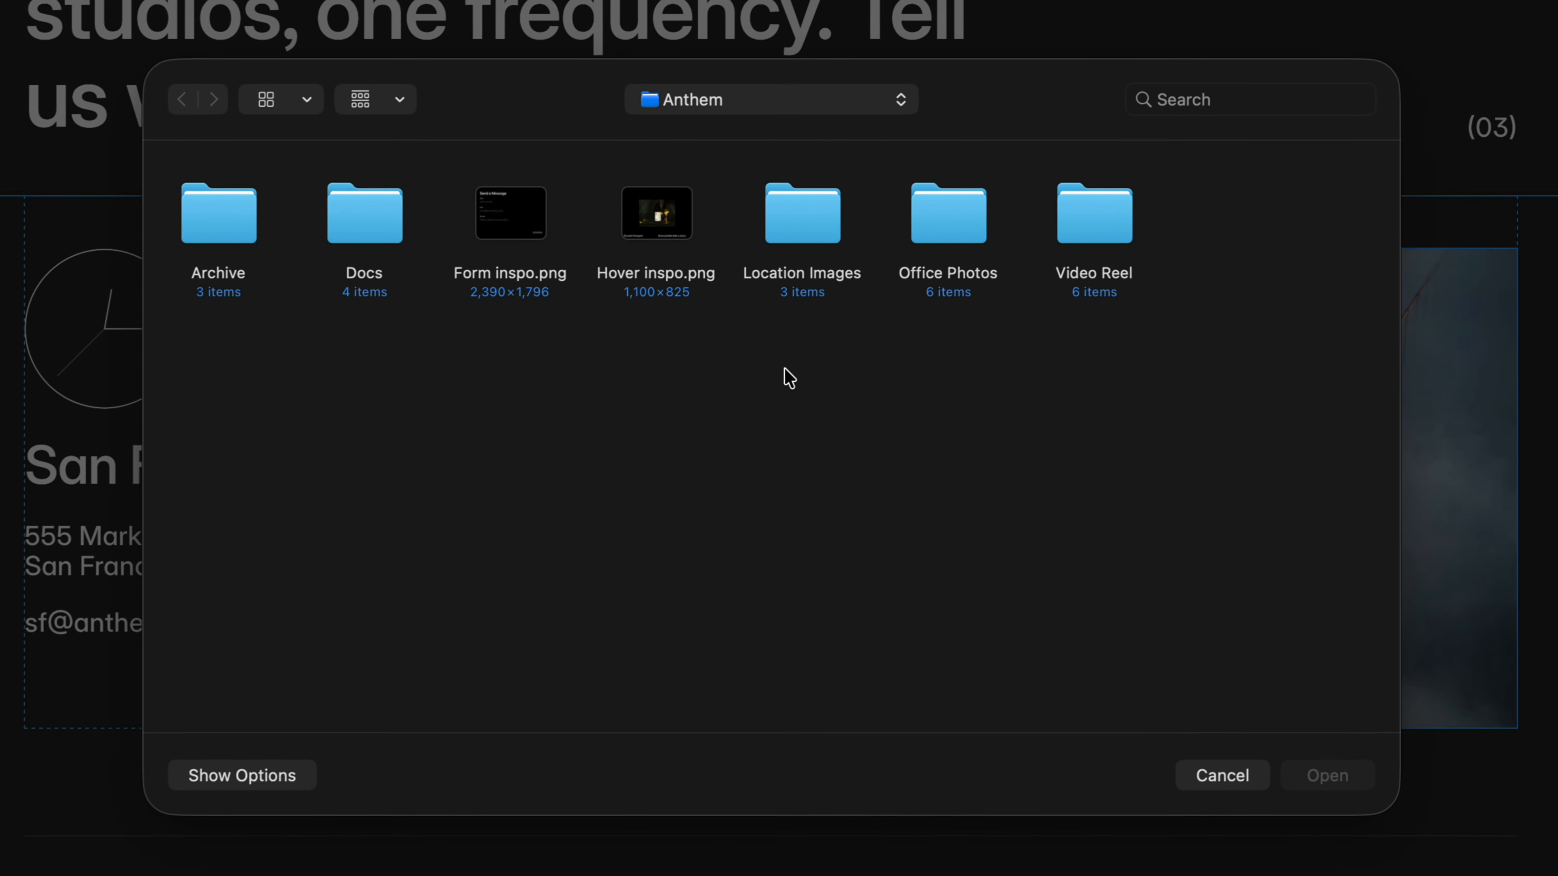
pyautogui.click(538, 232)
pyautogui.press('space')
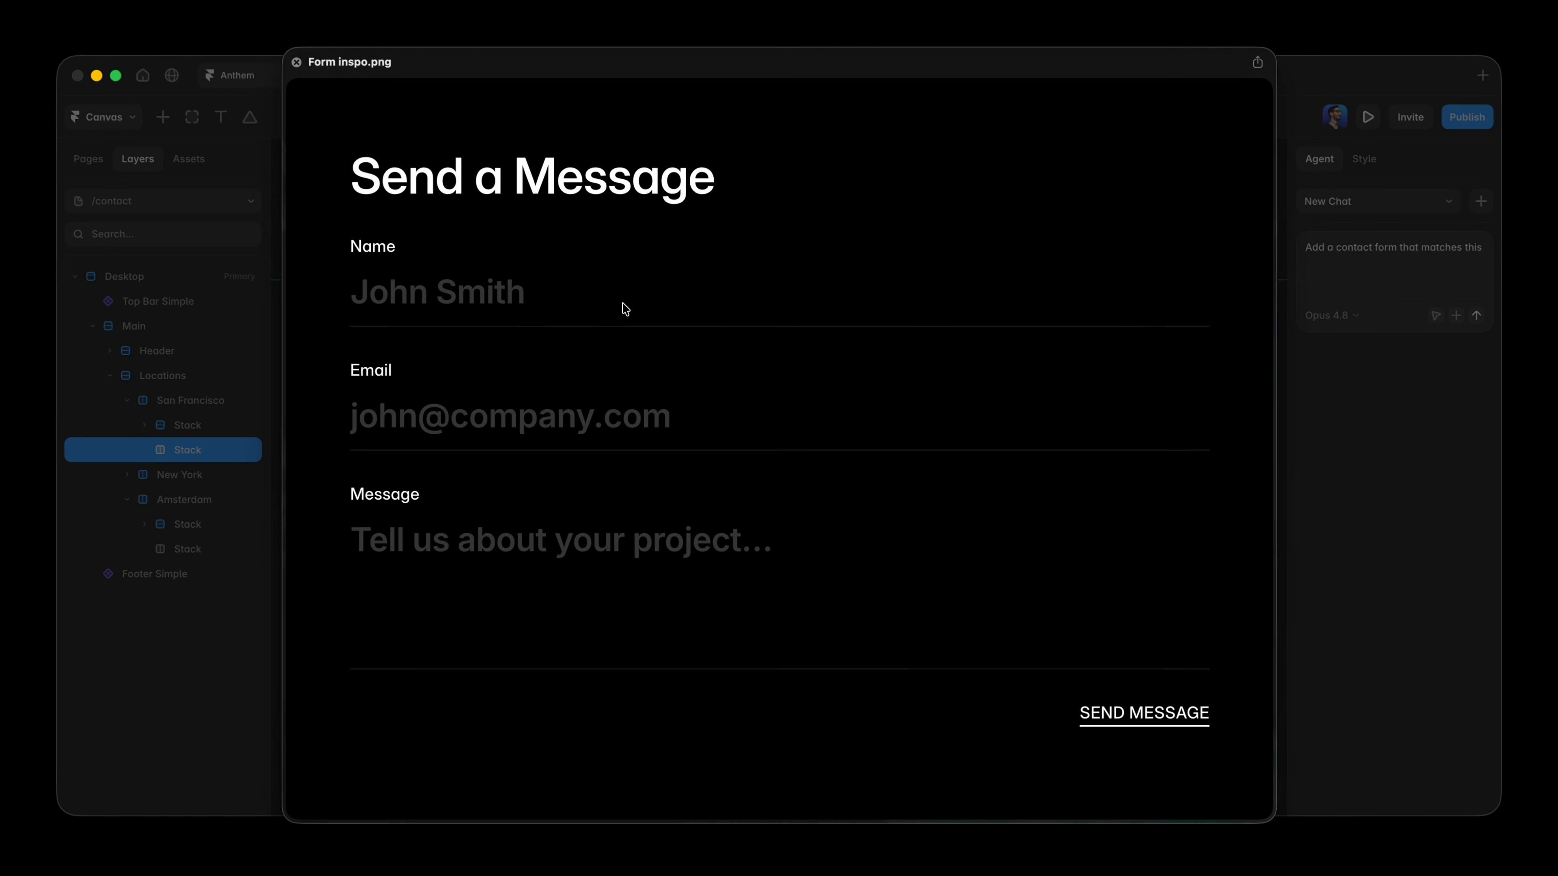
pyautogui.press('space')
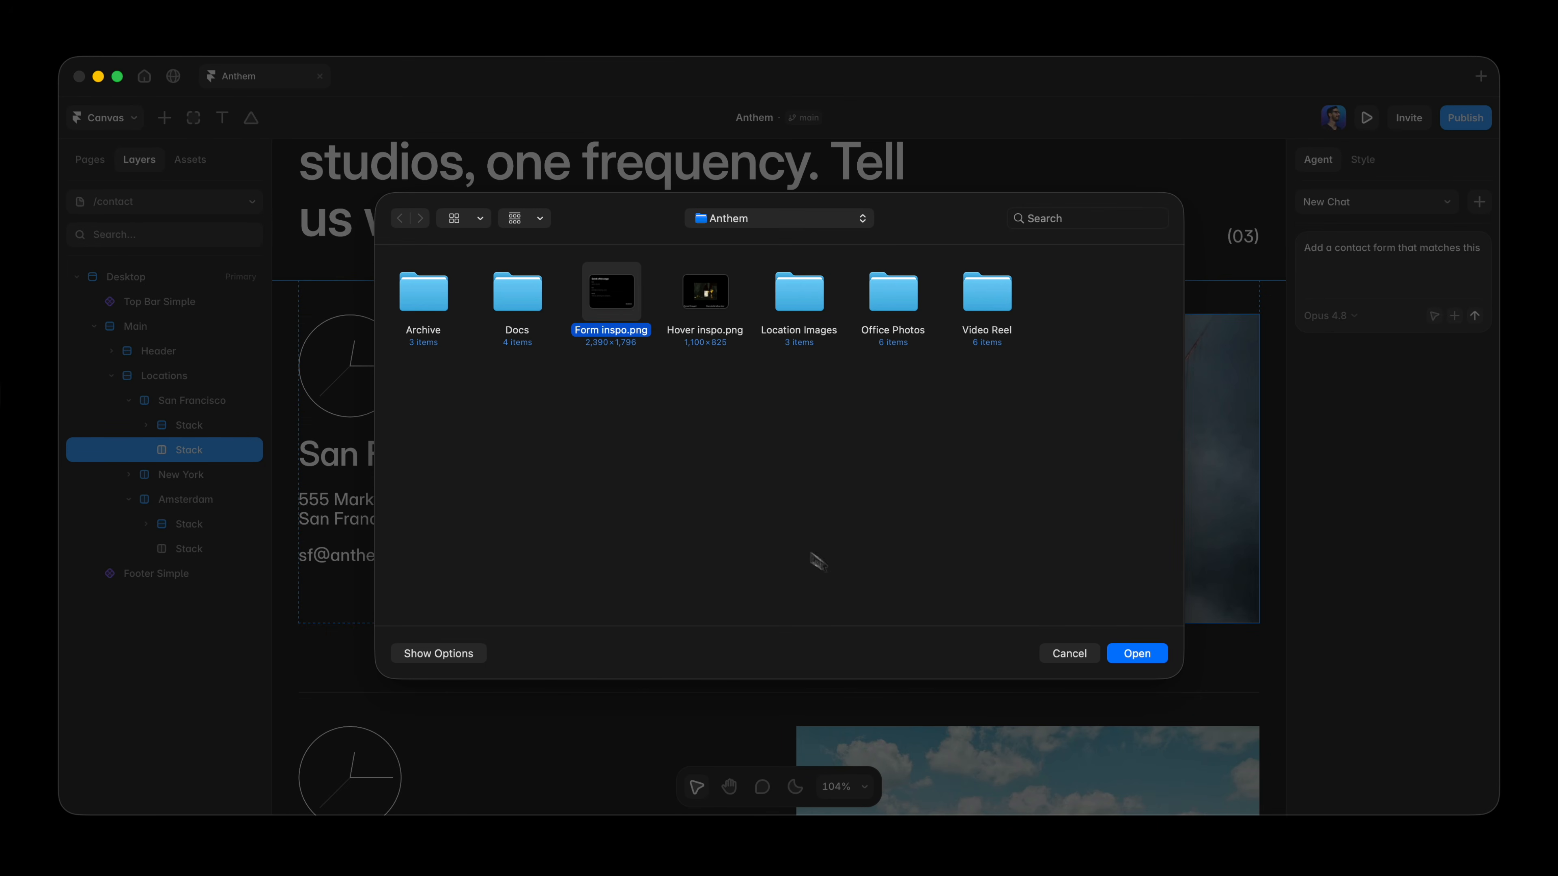
pyautogui.click(1143, 656)
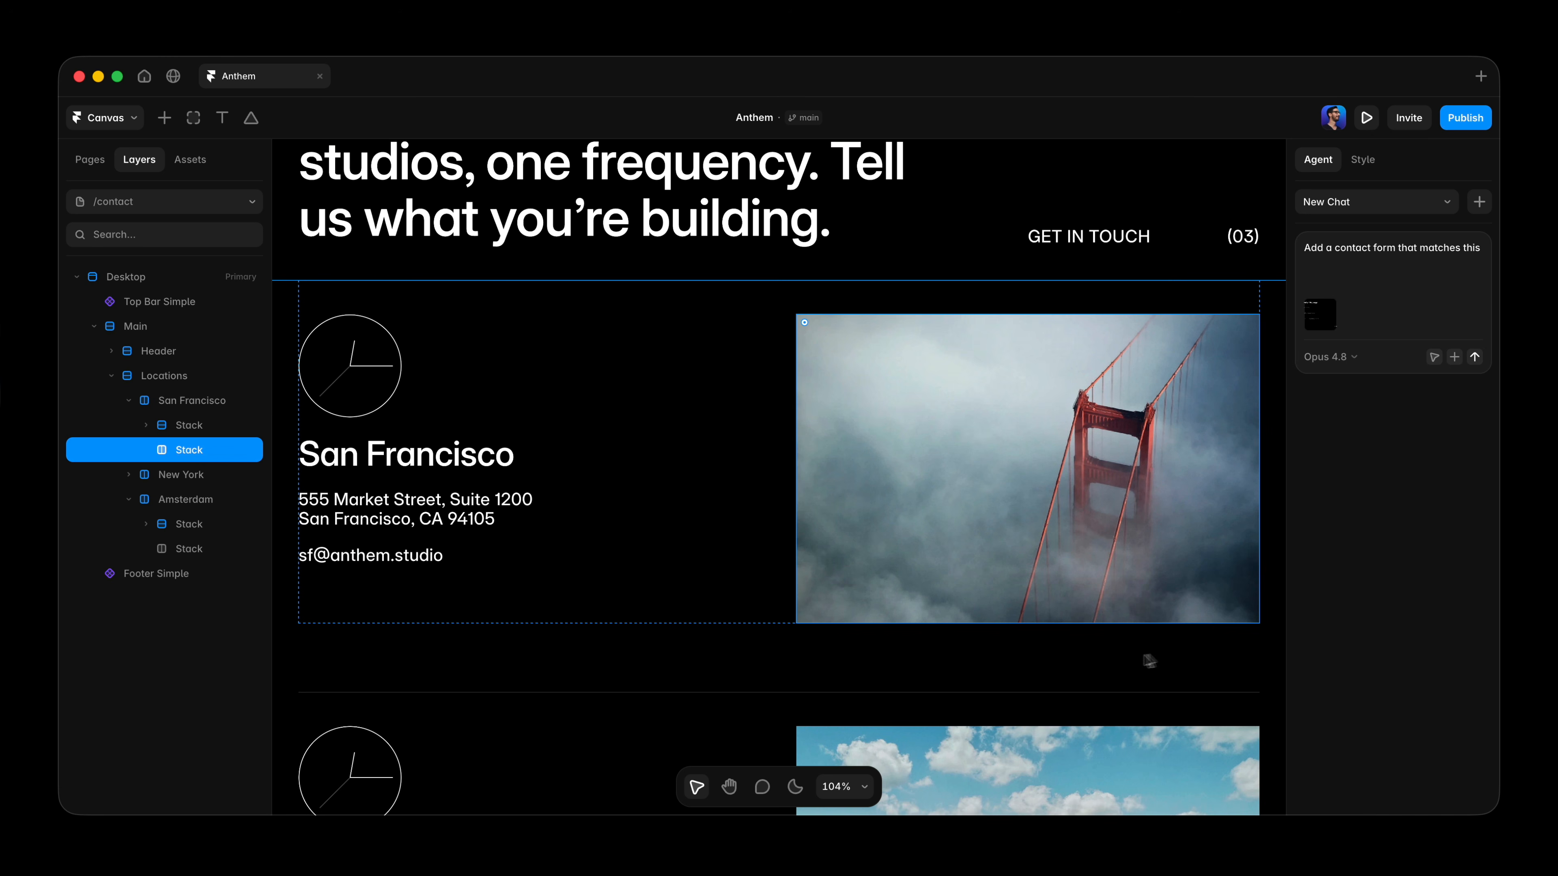
pyautogui.click(1475, 358)
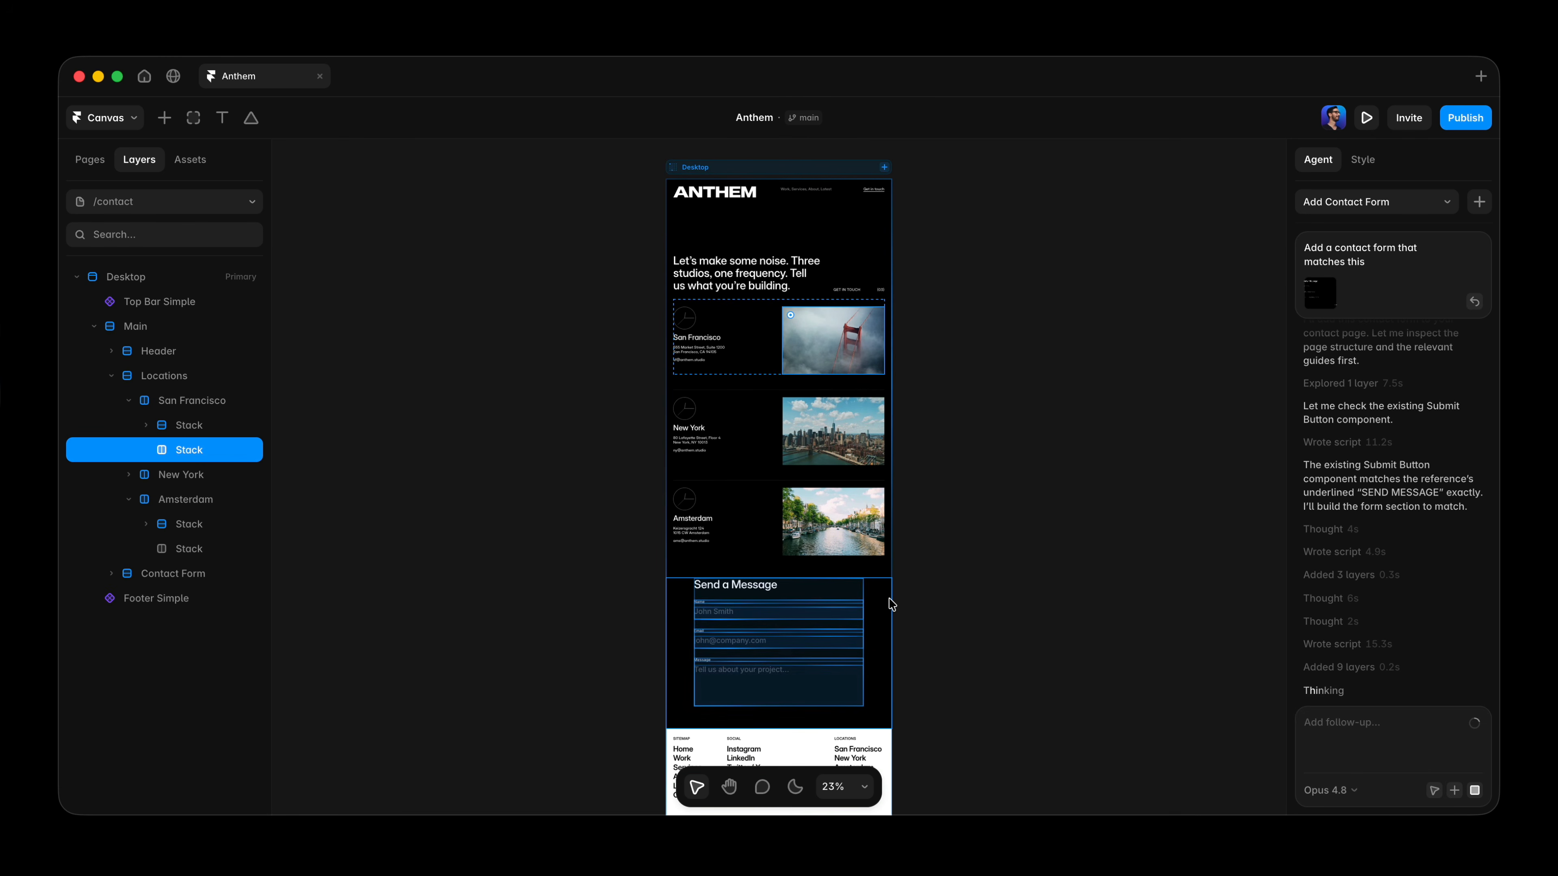
# Select the form's Send Message row and remove its border.
pyautogui.click(891, 604)
pyautogui.hotkey('shift', '2')
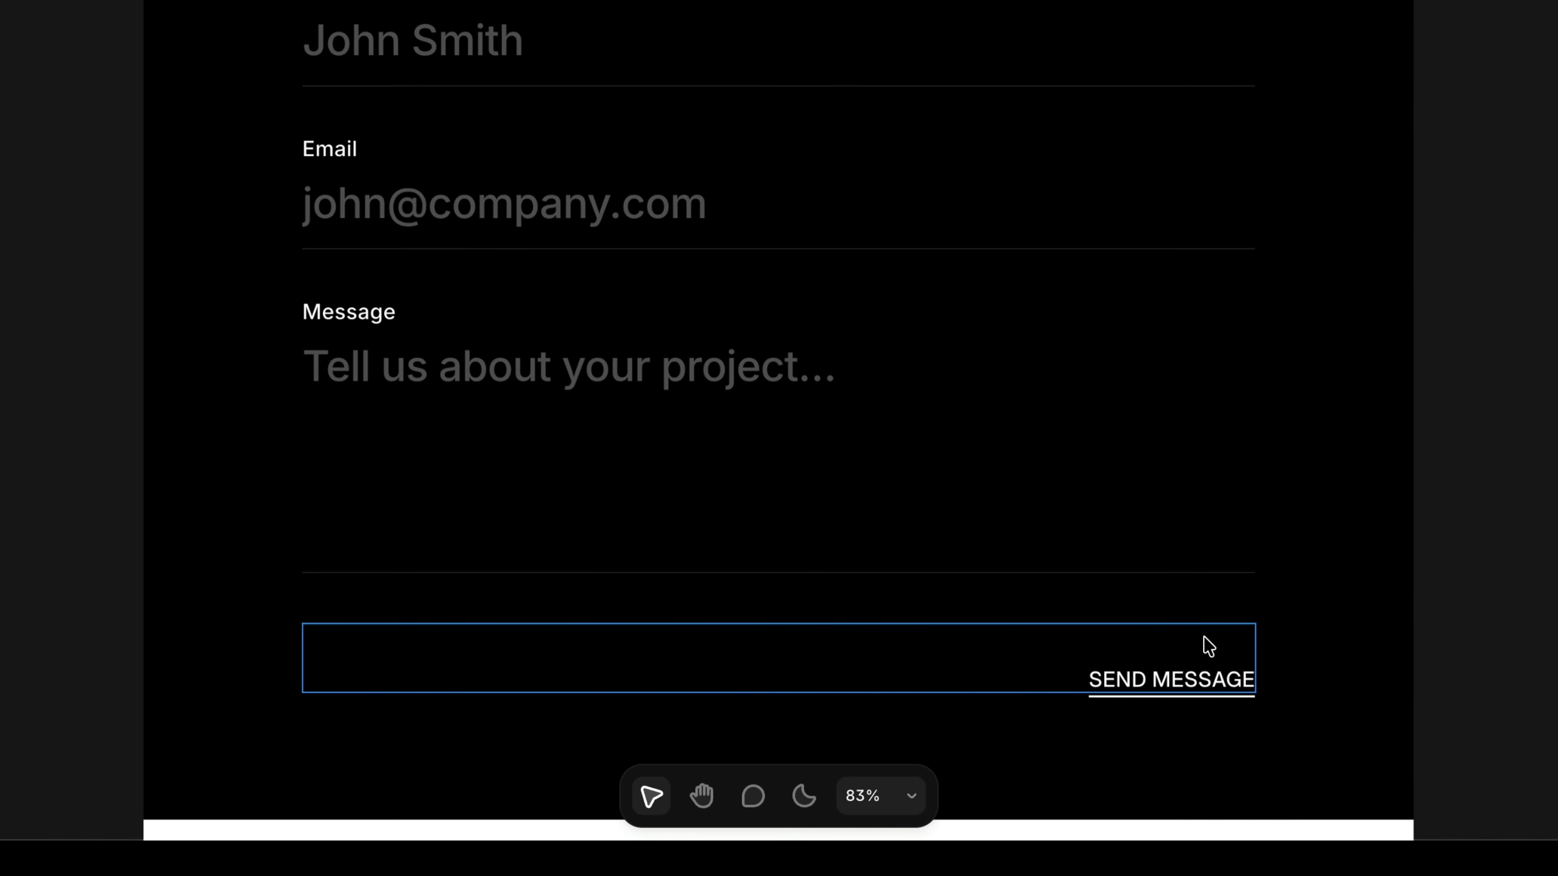
pyautogui.click(1076, 682)
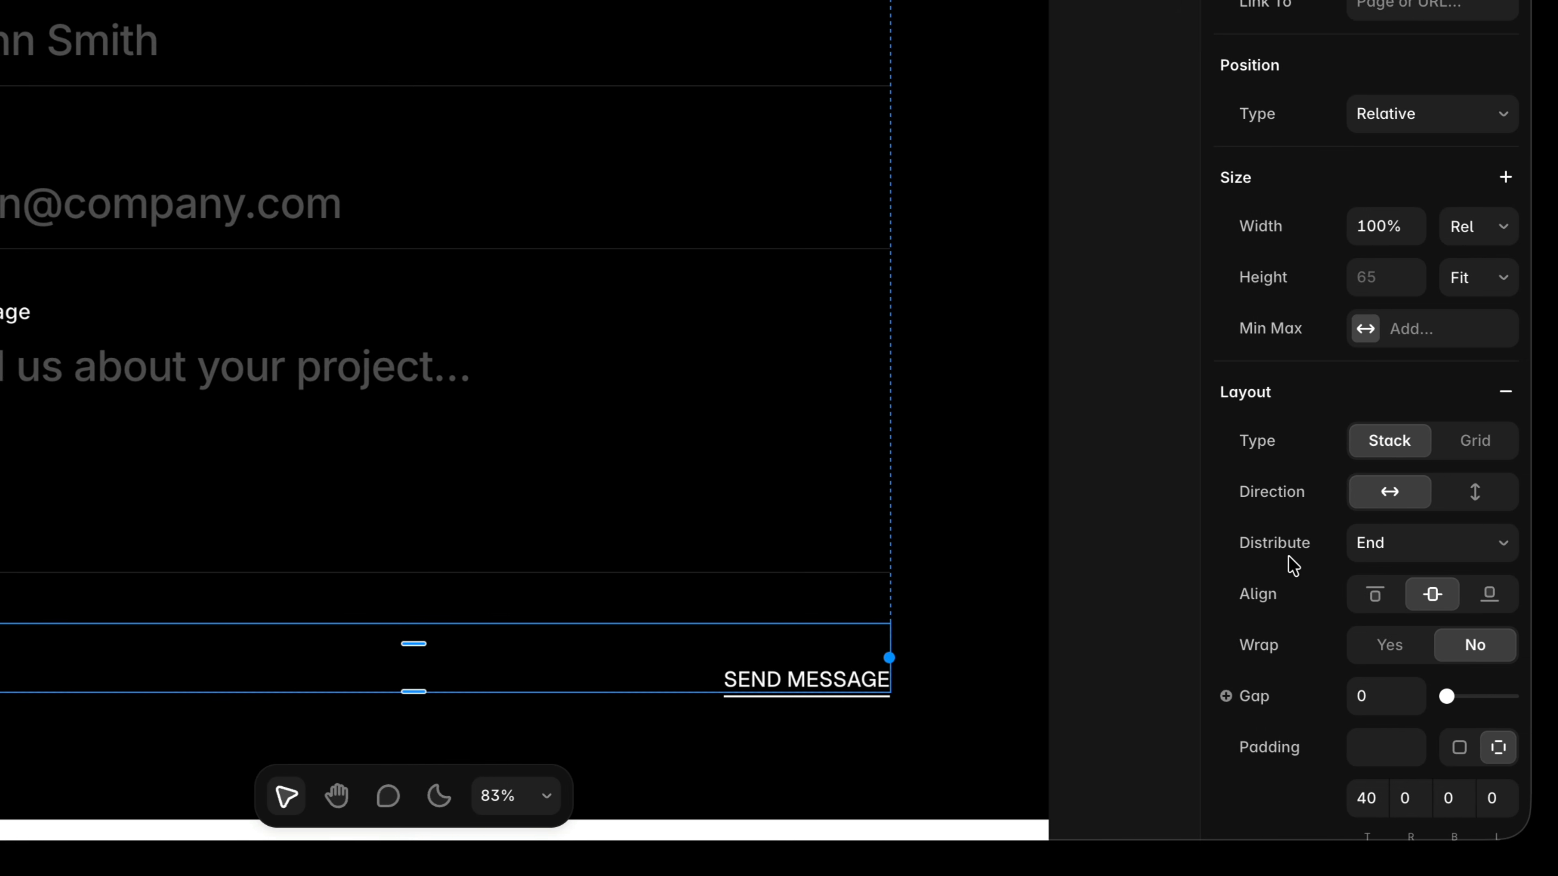
pyautogui.scroll(-10, 1288, 565)
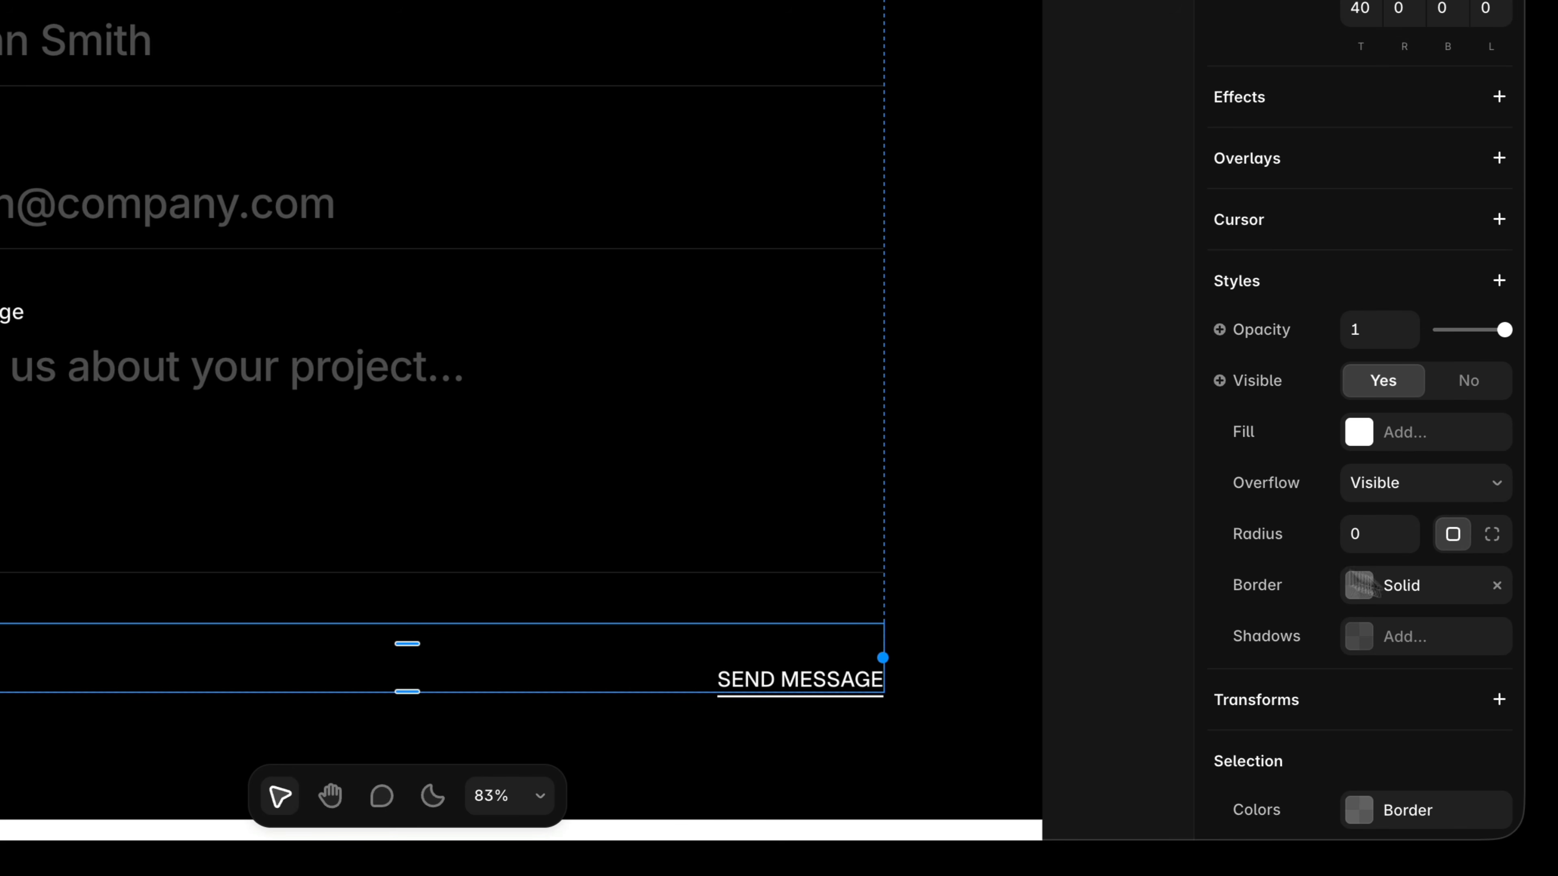
pyautogui.click(1497, 586)
# On Home, request in a new chat a staggered hero appear effect, background first, top to bottom, 1s duration, 0.1 delays, plus a no-clipping follow-up for parent frames.
pyautogui.click(1140, 595)
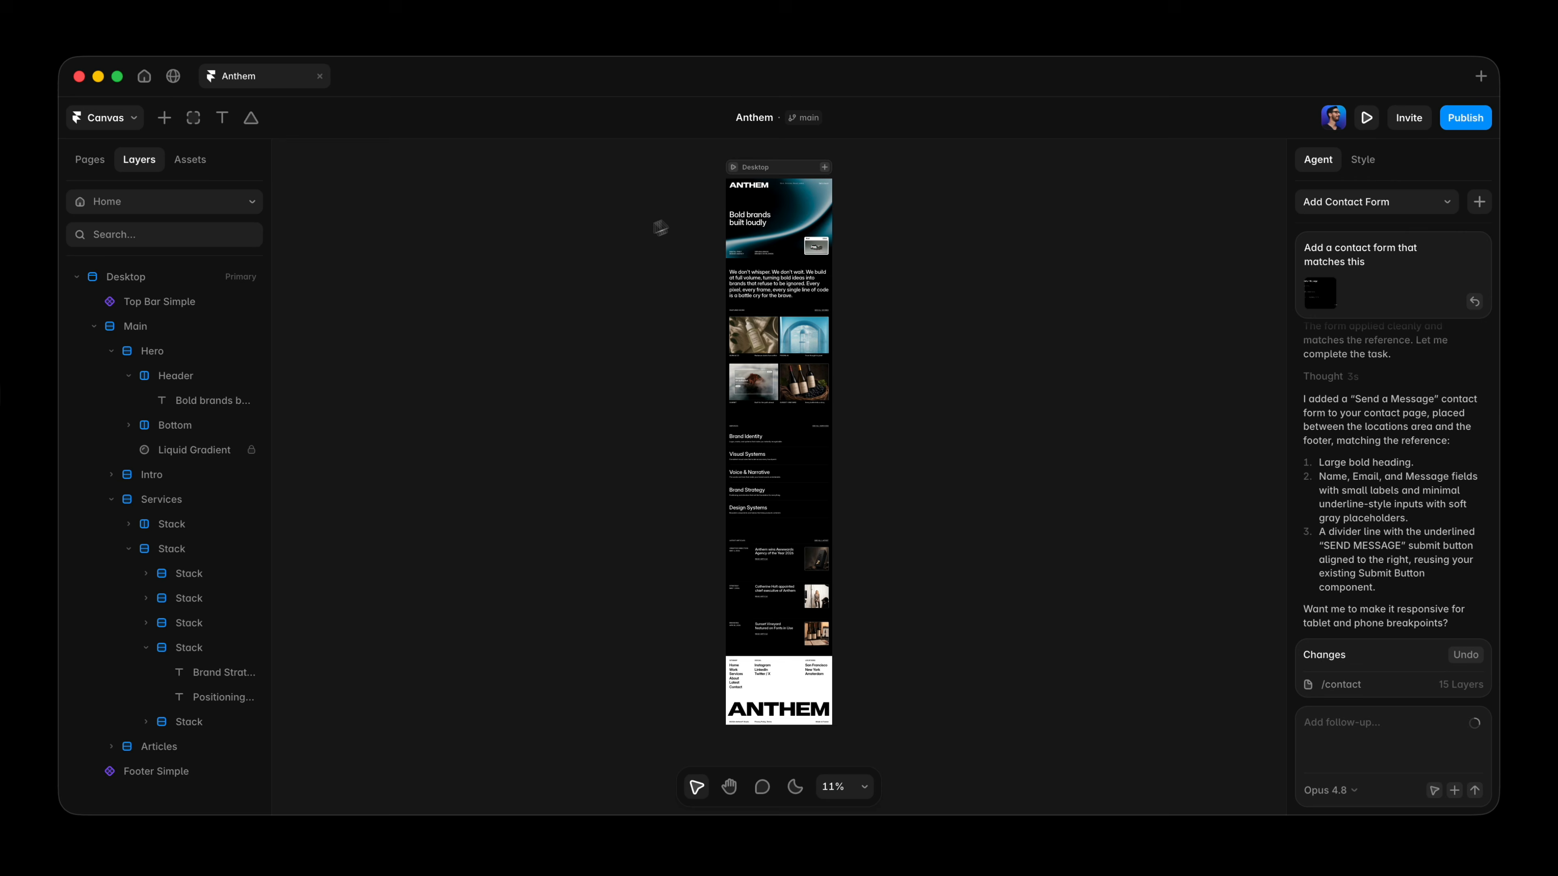
pyautogui.click(735, 202)
pyautogui.hotkey('shift', '2')
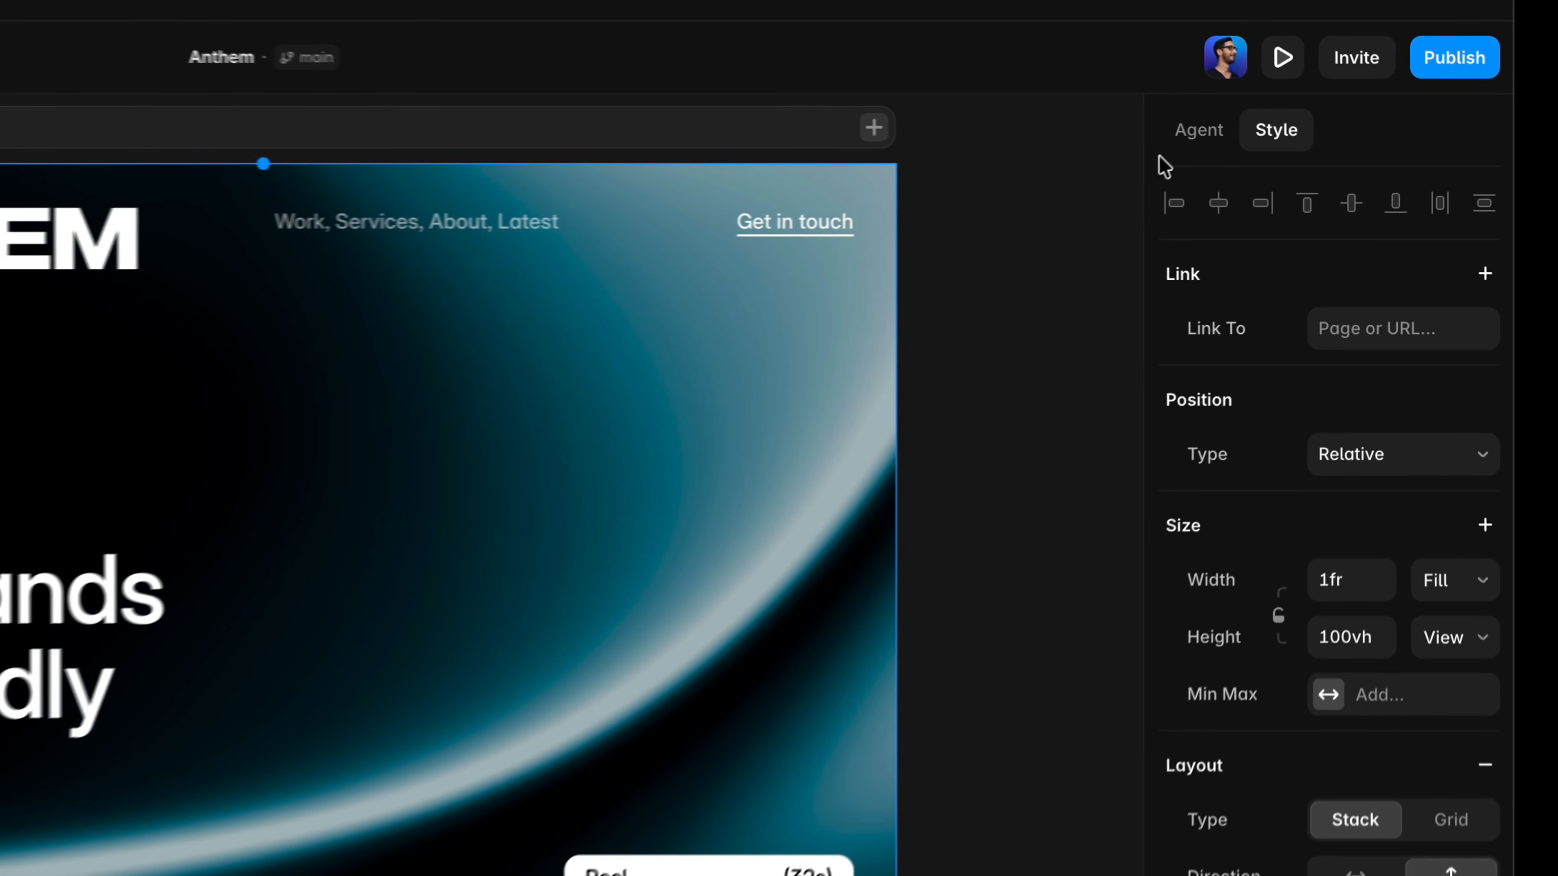
pyautogui.click(1316, 163)
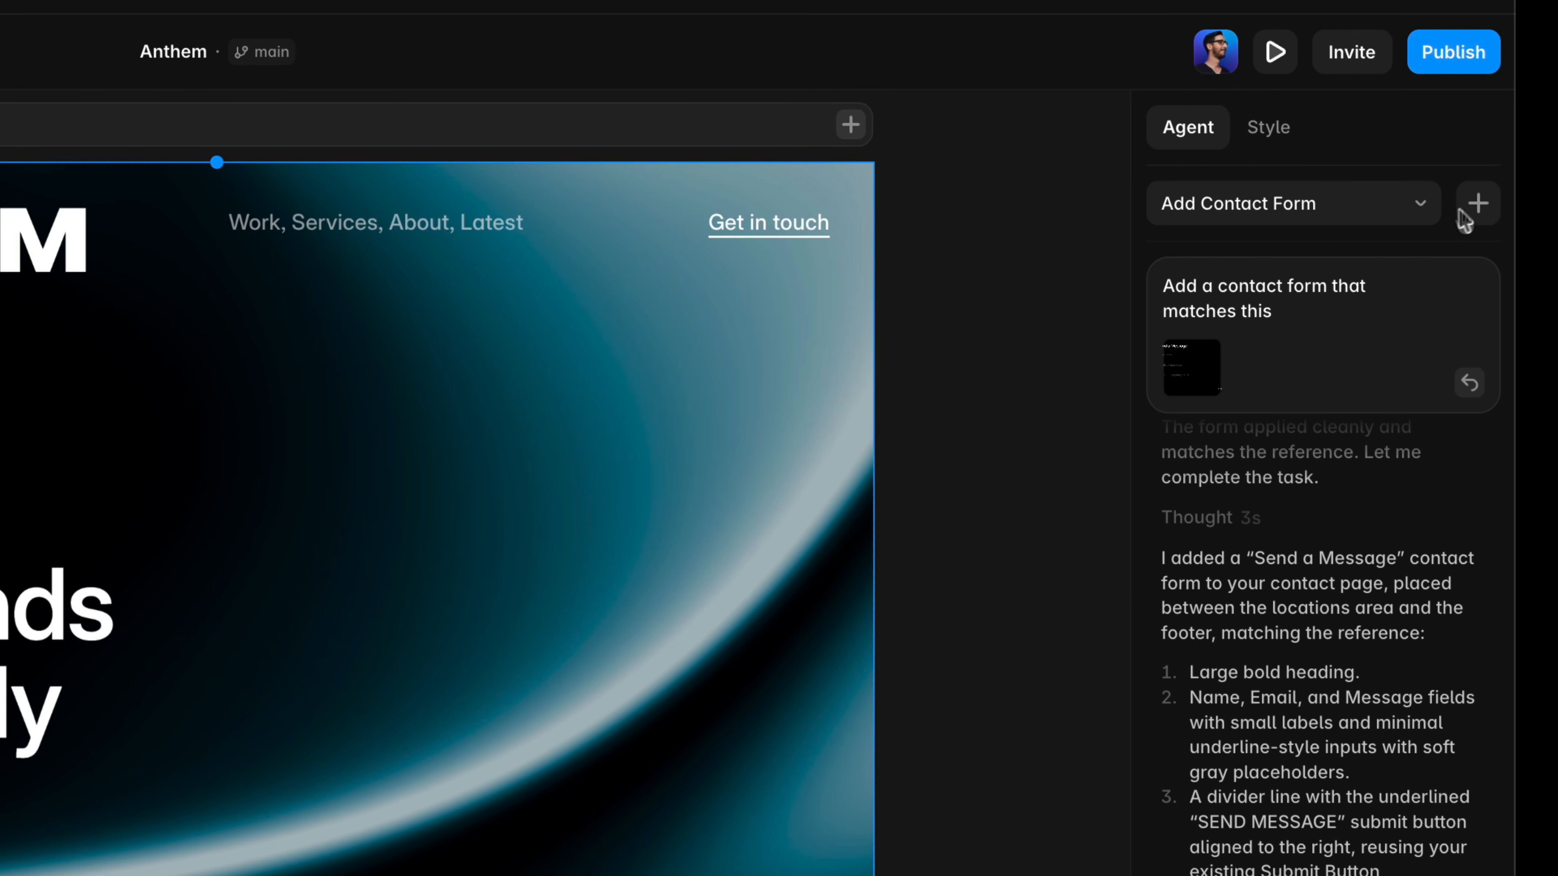
pyautogui.click(1479, 205)
pyautogui.write('Add a subtle staggered appear effec')
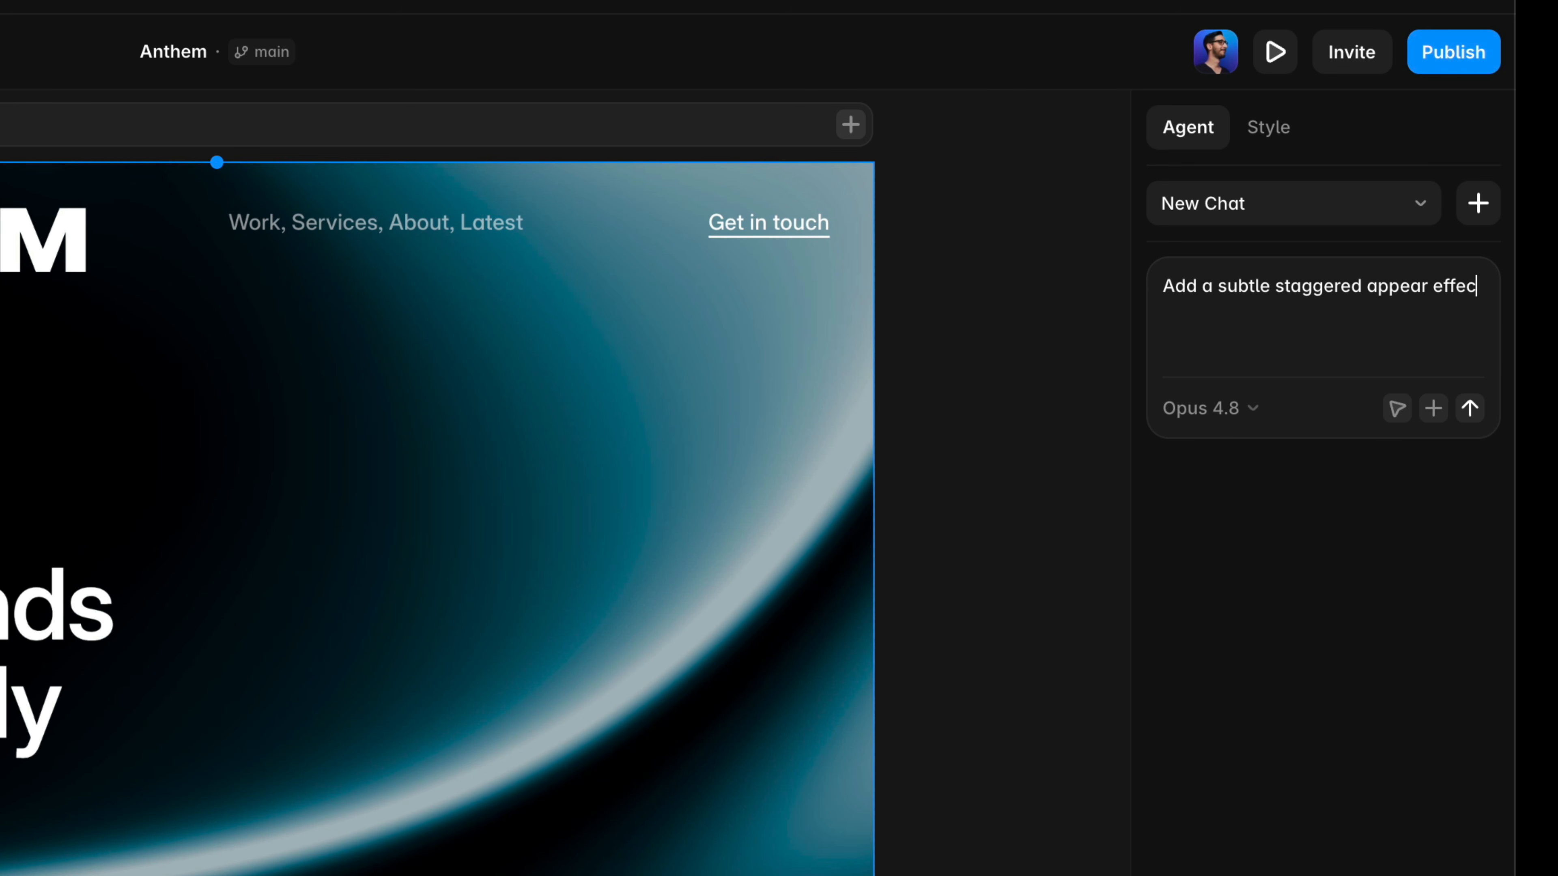
pyautogui.write(' to each individual element of the hero section, starting')
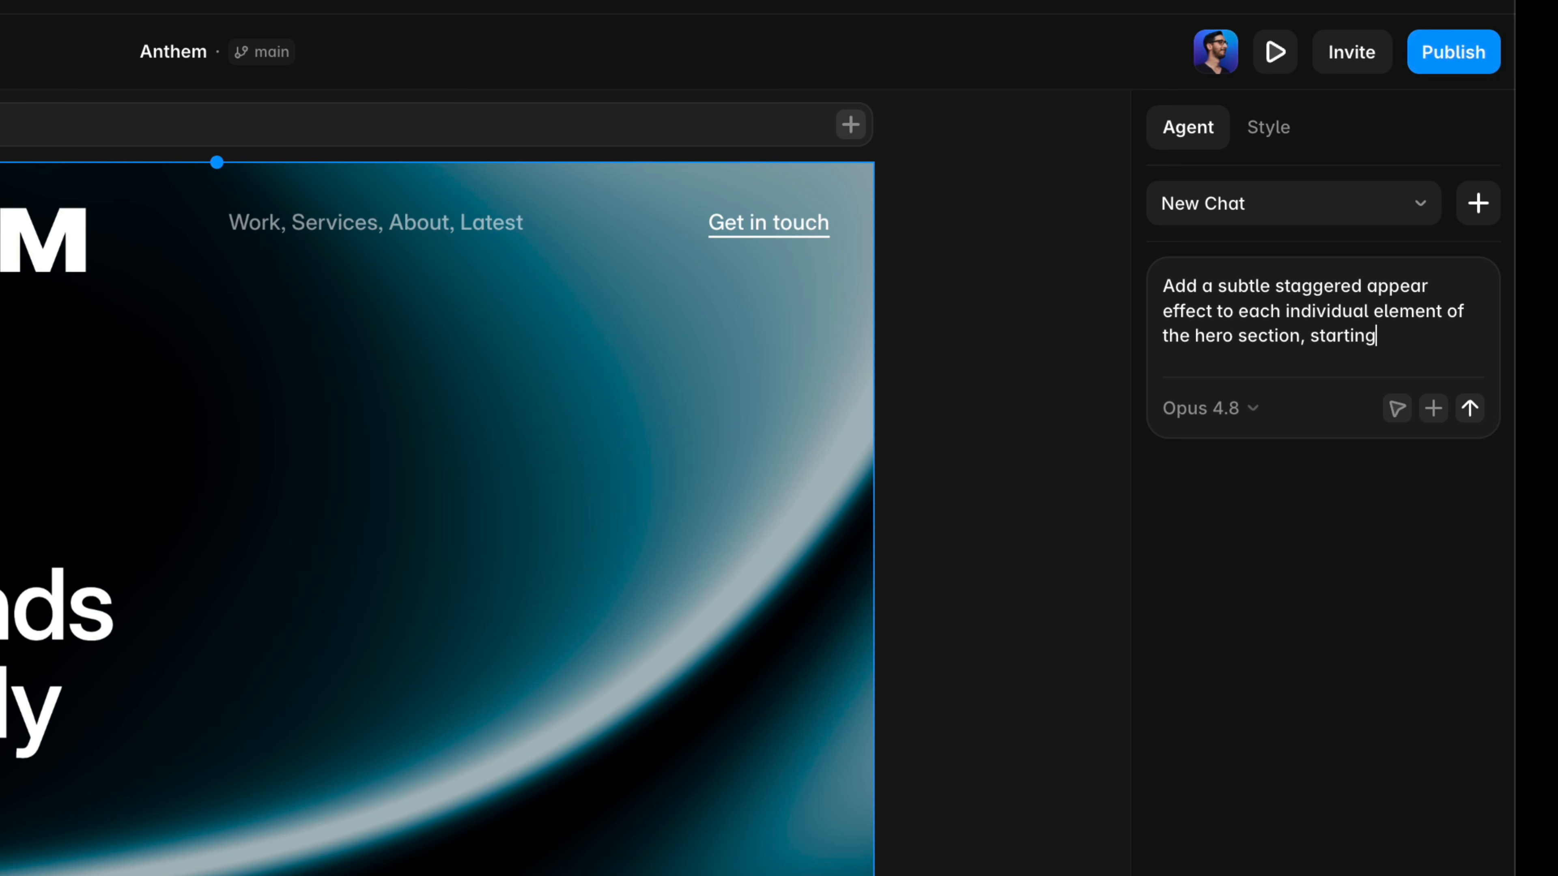
pyautogui.write('ackground an')
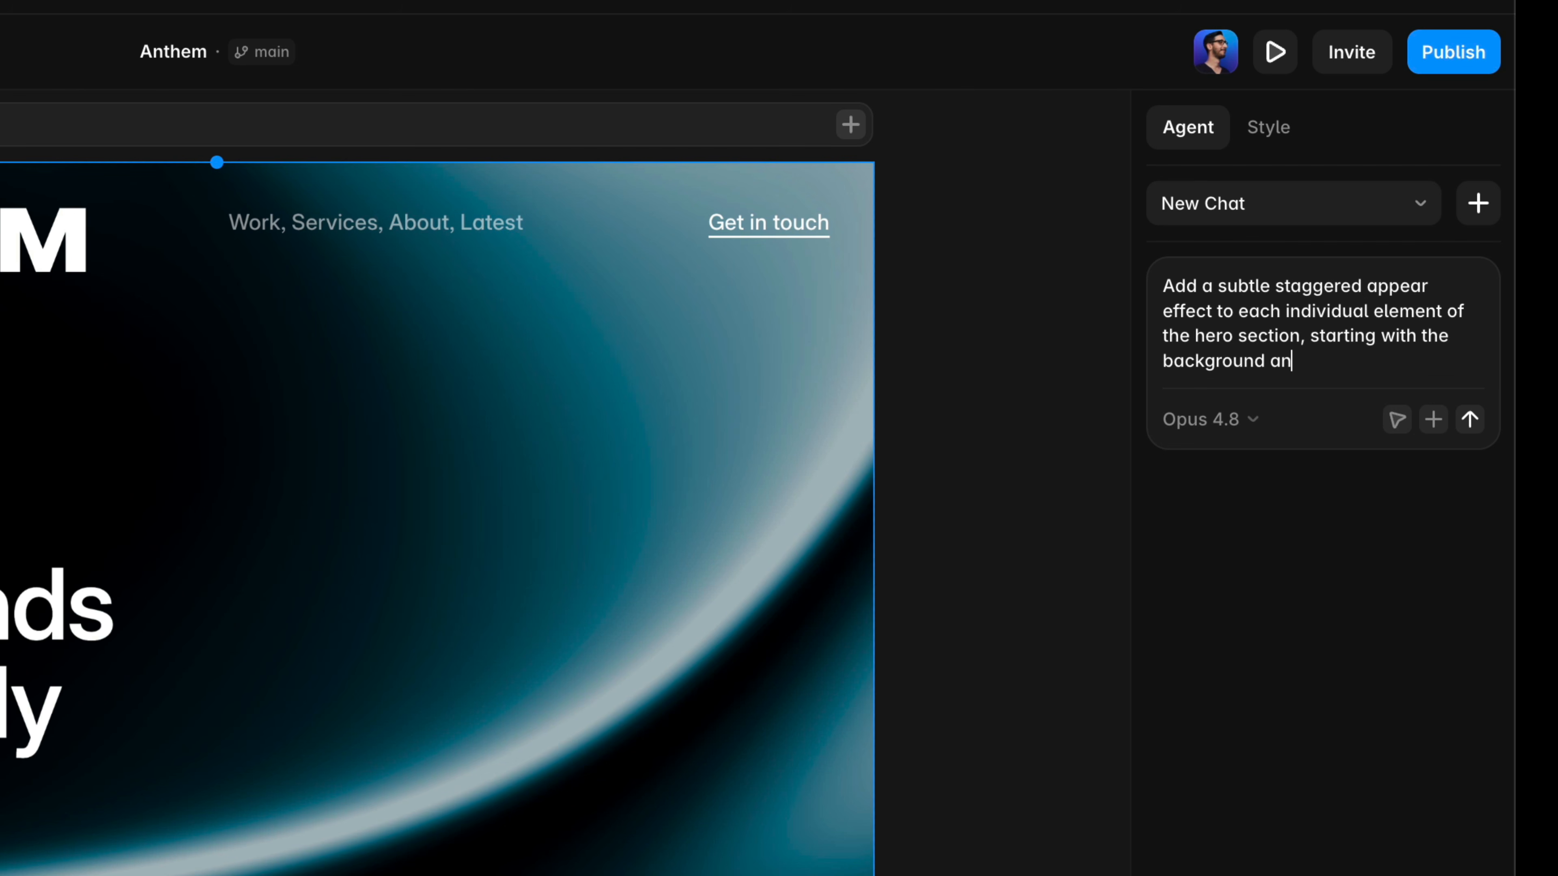
pyautogui.write('foreground content fro')
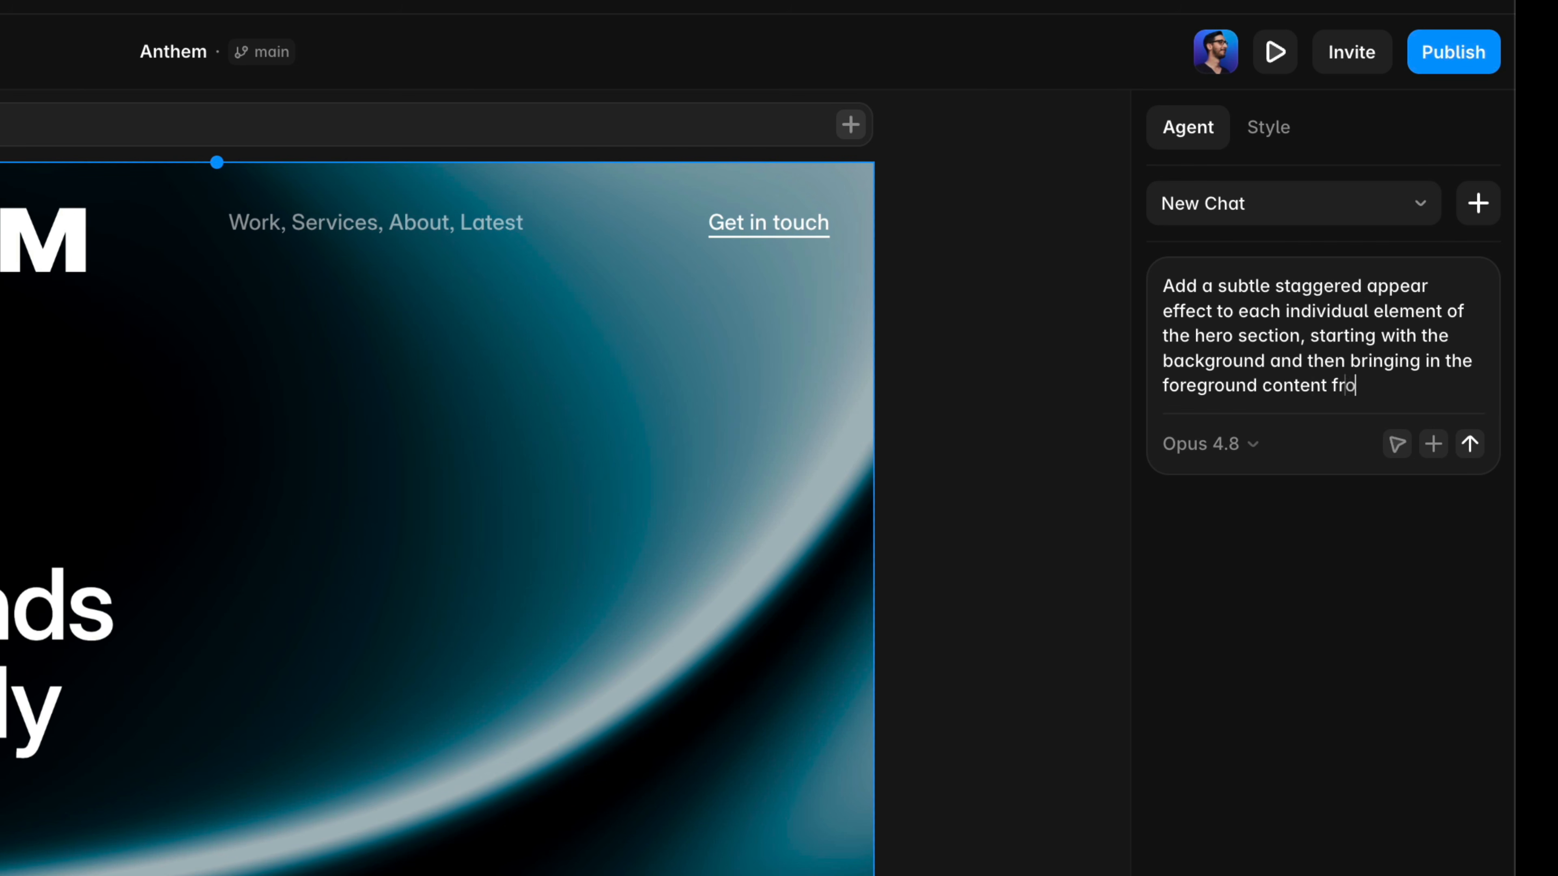
pyautogui.write('ttom. Use a 1s duration but stagger')
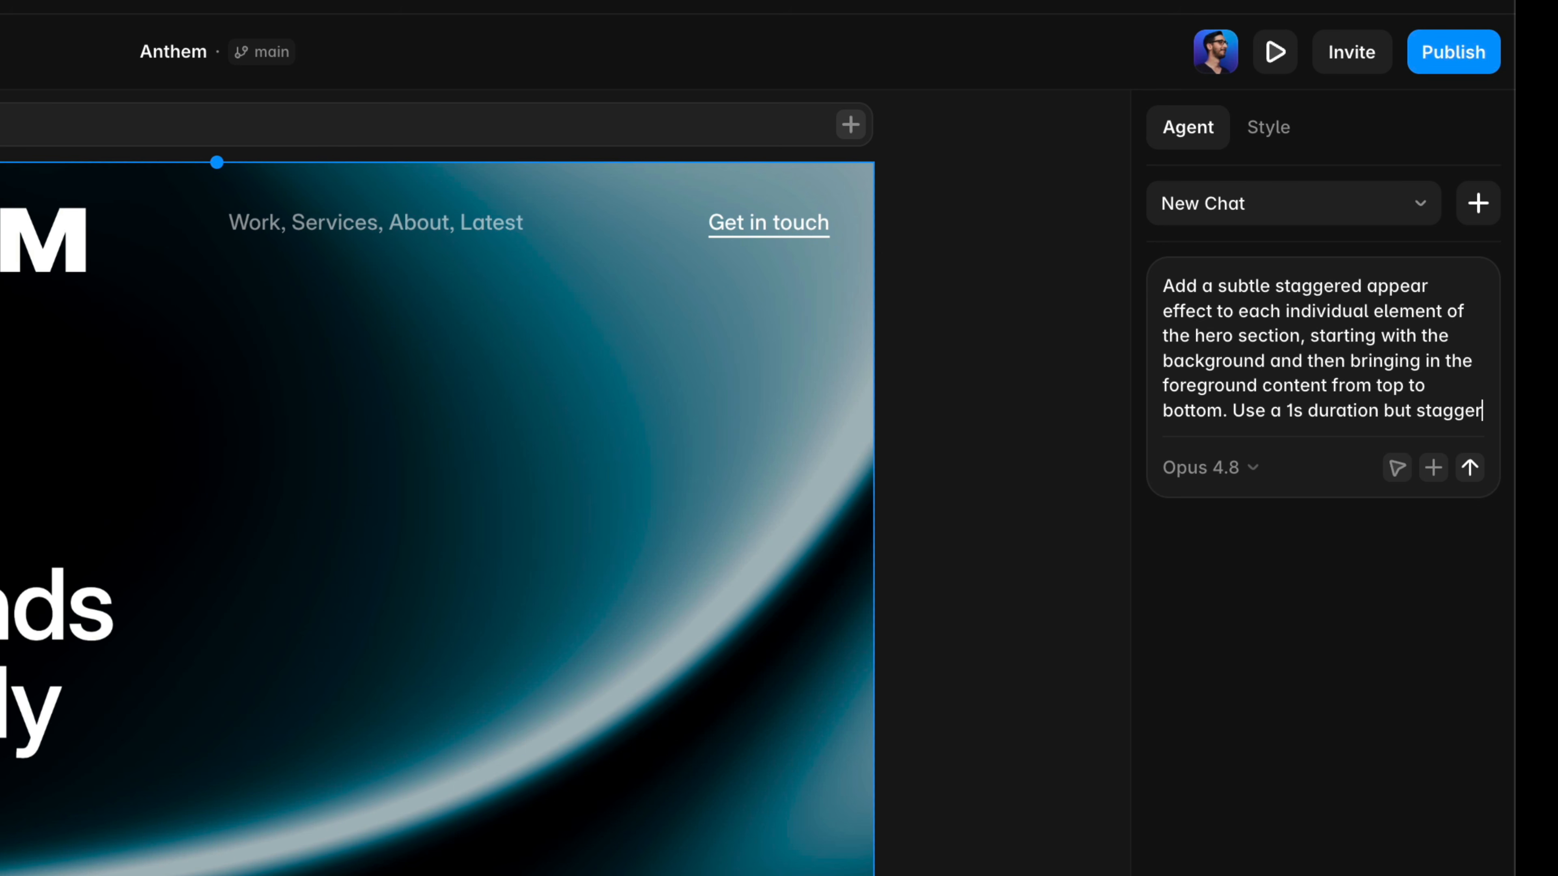
pyautogui.write(' the delays by only 0.1s.')
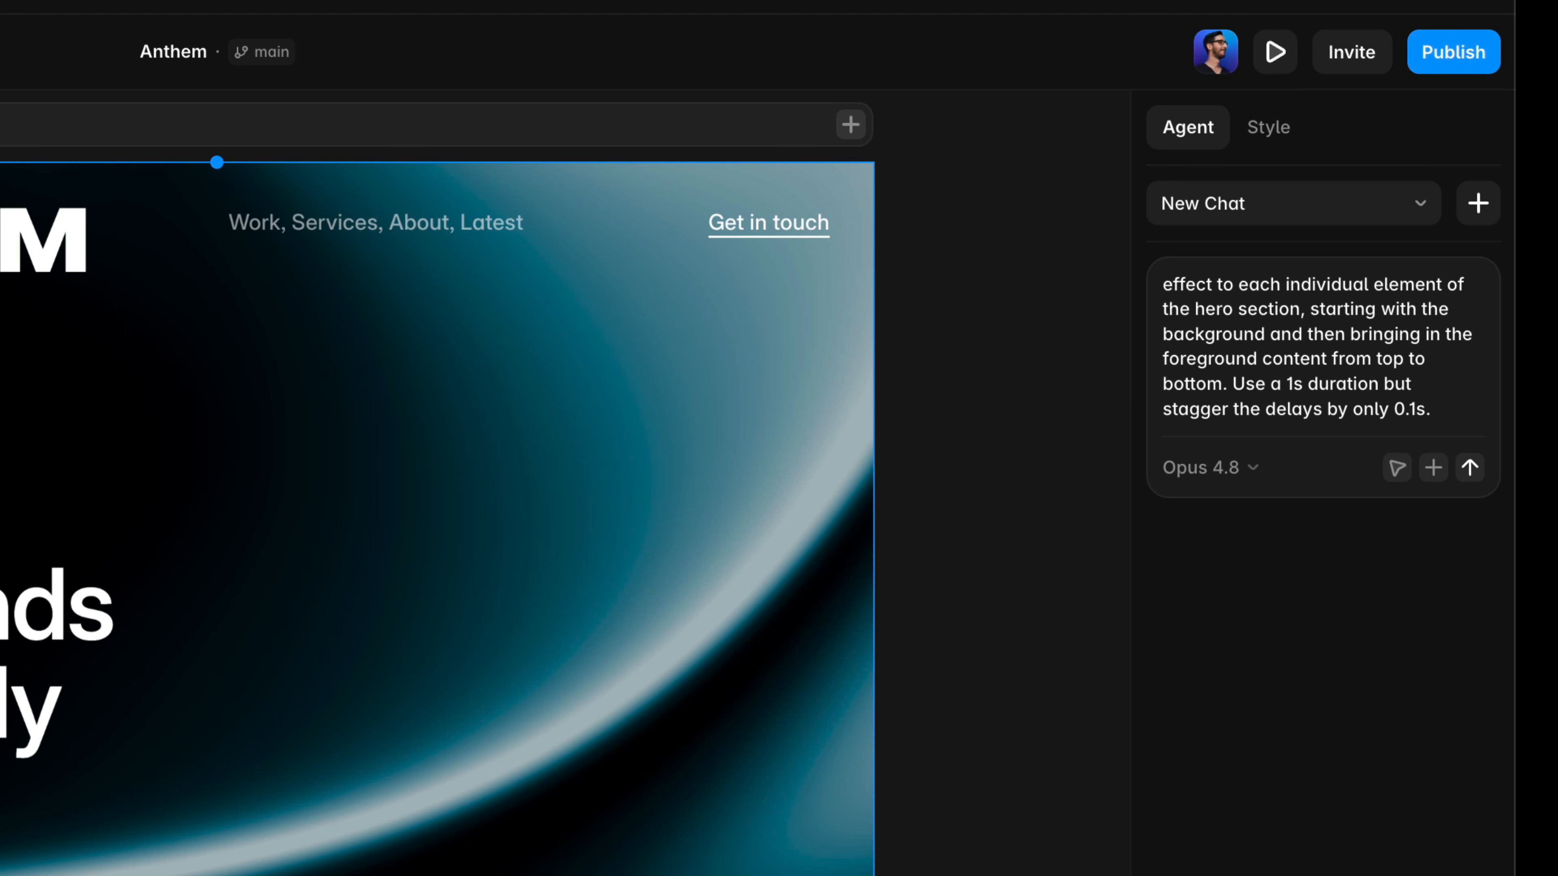
pyautogui.press('Return')
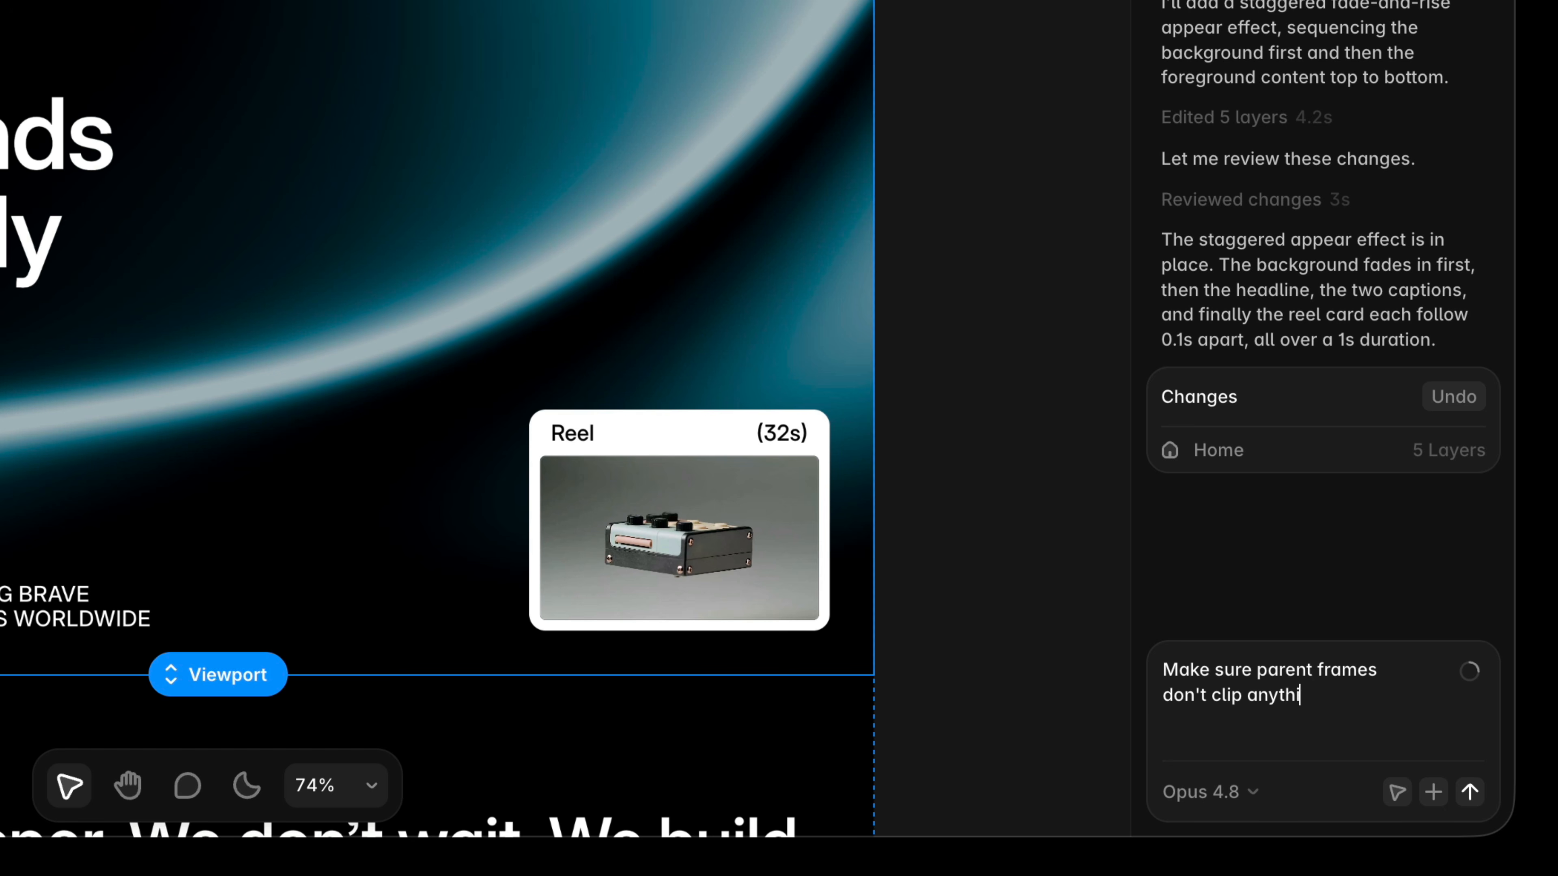
pyautogui.press('Return')
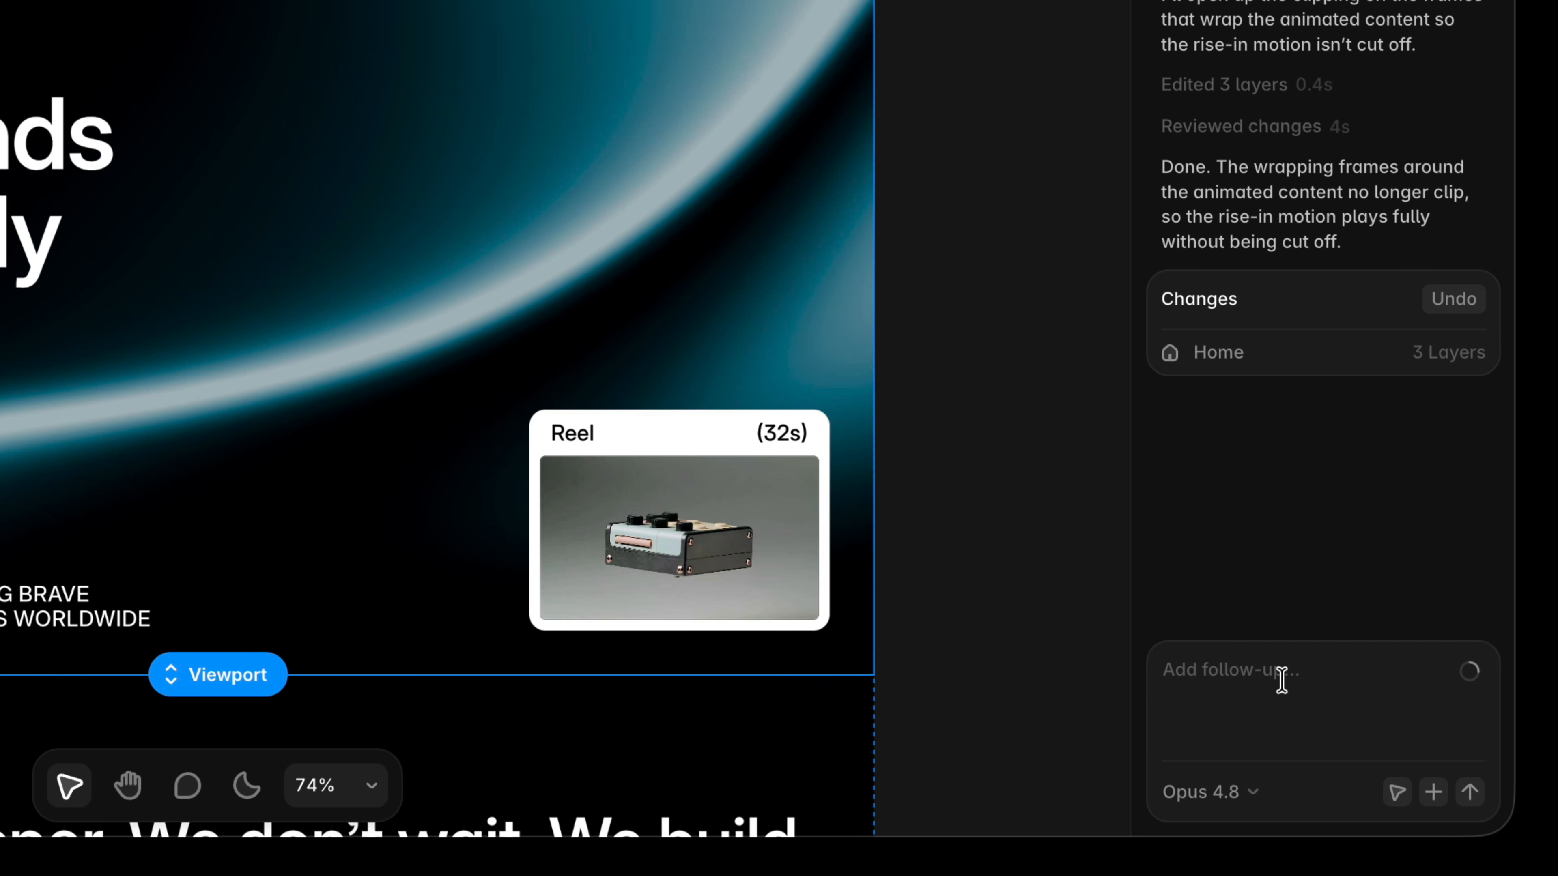
# Ask the agent for a subtle heading text animation on all pages, triggered on view, by character, moving up and fading in.
pyautogui.write('A')
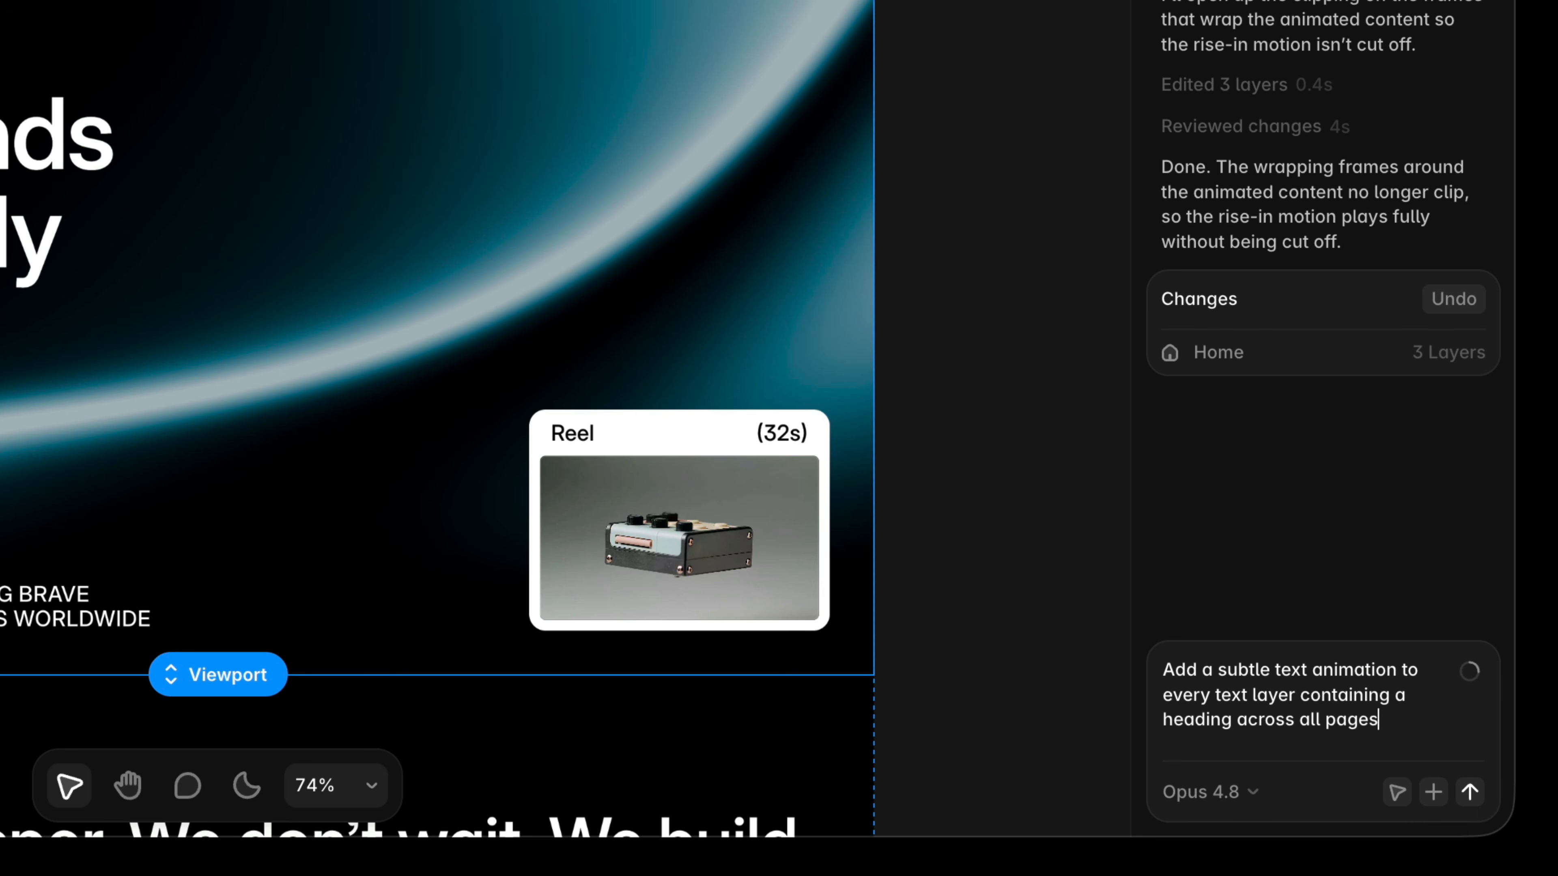
pyautogui.write('gger wh')
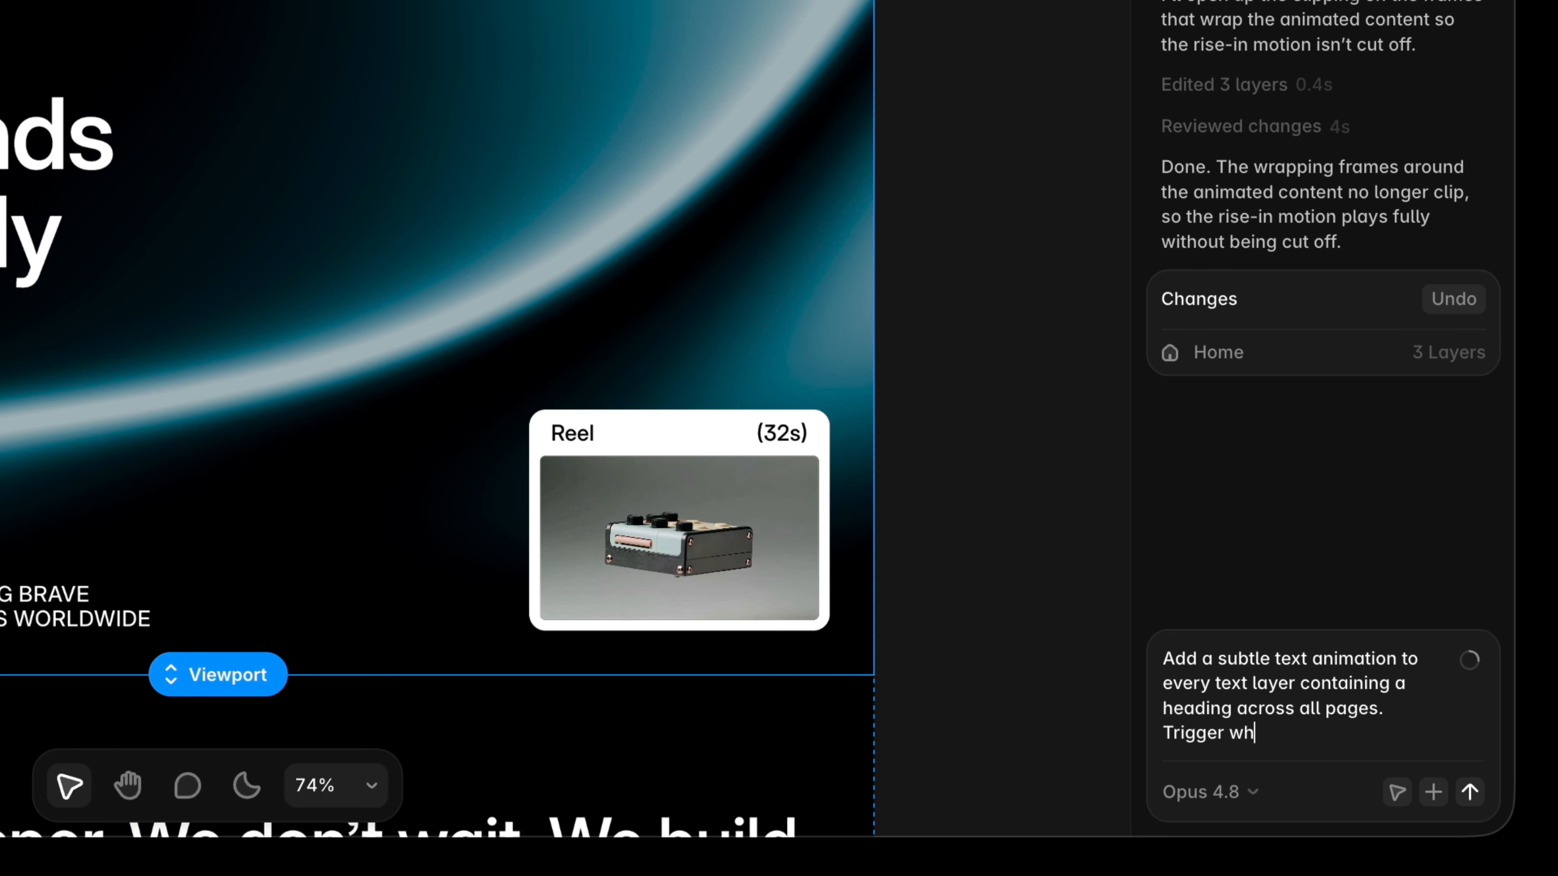
pyautogui.write('view. Animate by character.')
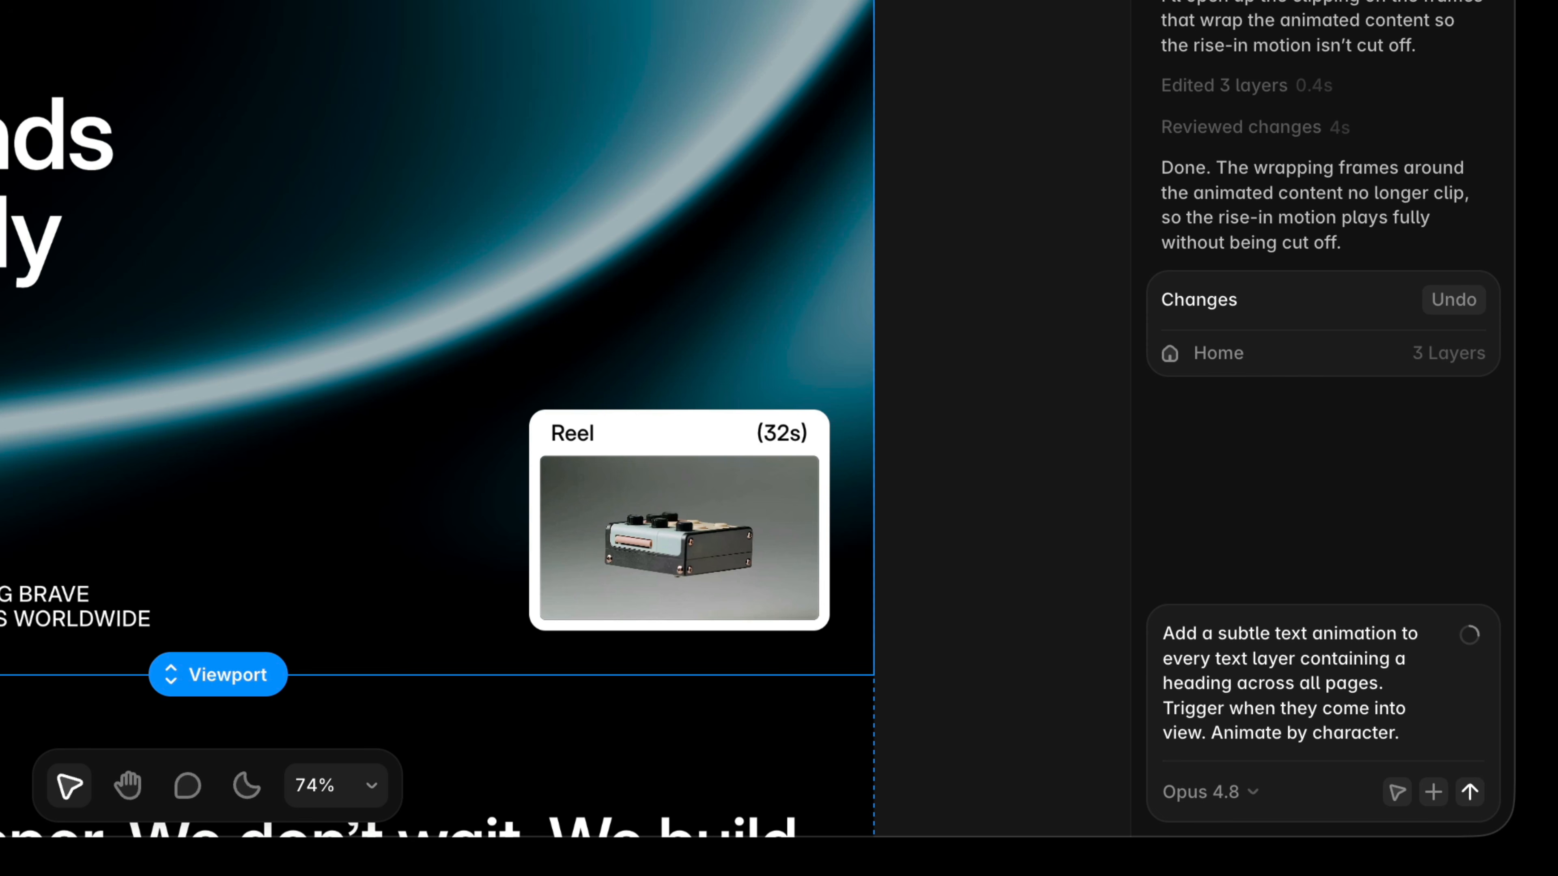
pyautogui.hotkey('shift', 'Return')
pyautogui.write('Mo')
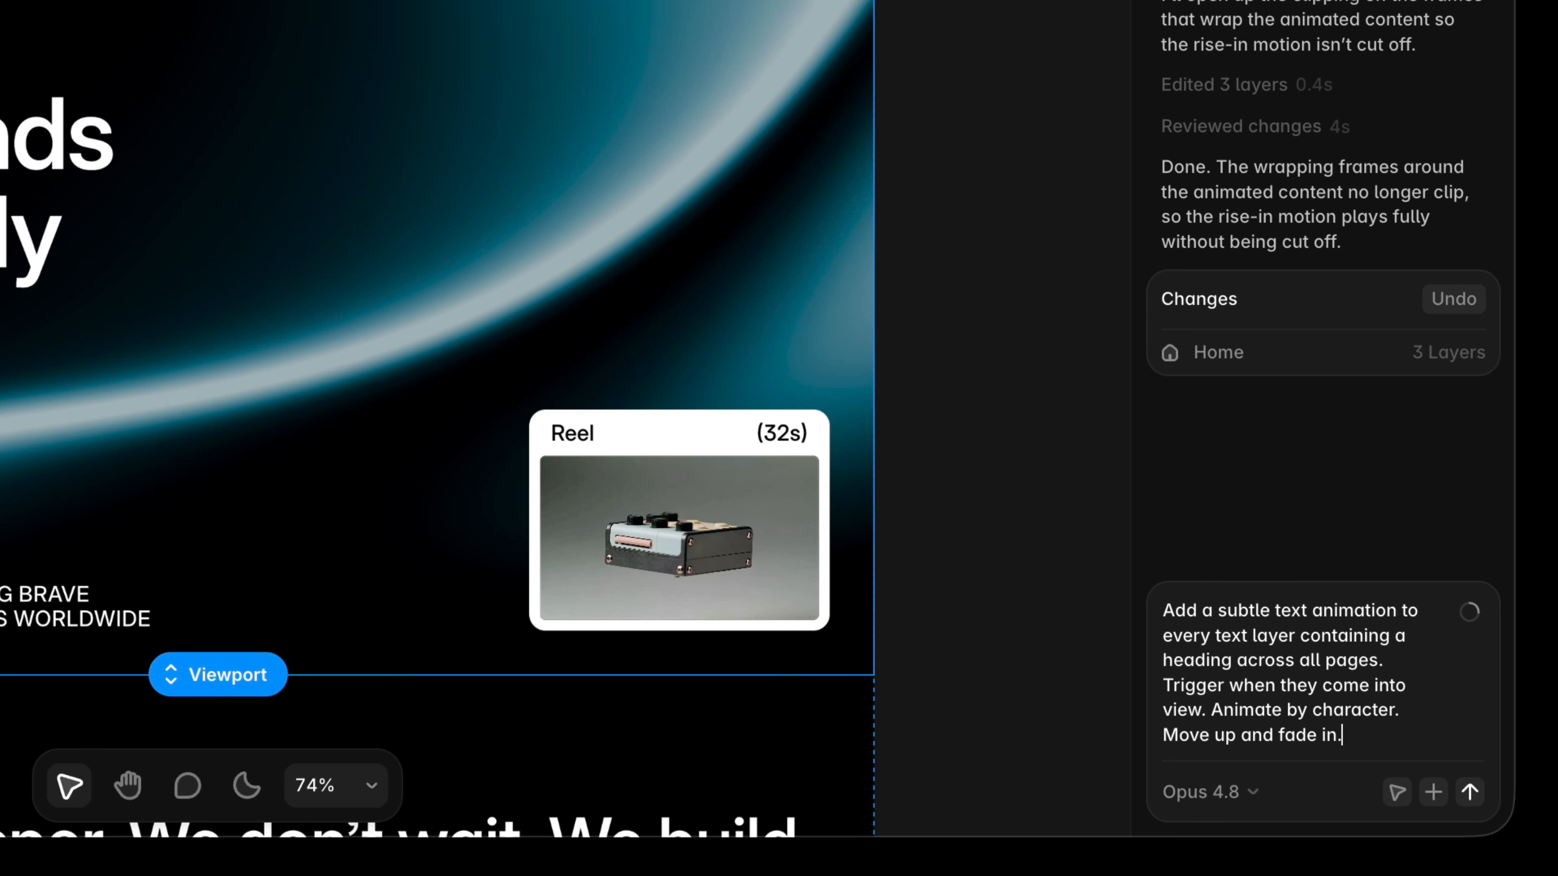
pyautogui.write('ve up and fade in.')
pyautogui.press('Return')
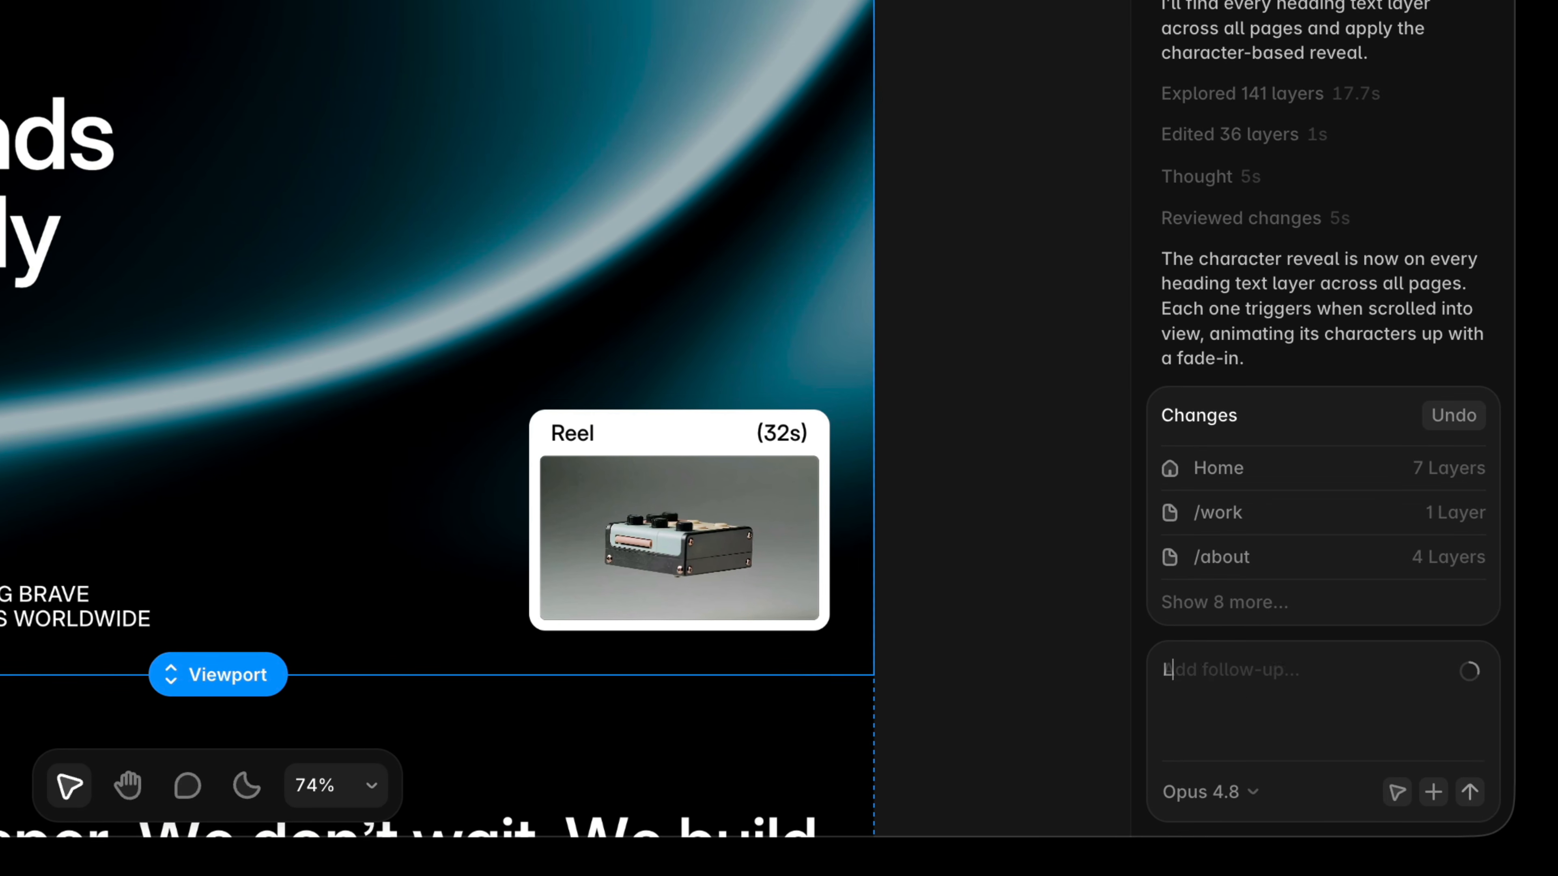
# Preview the heading reveals and send the follow-up "Long headings take too long. Hero is fine though.".
pyautogui.press('Return')
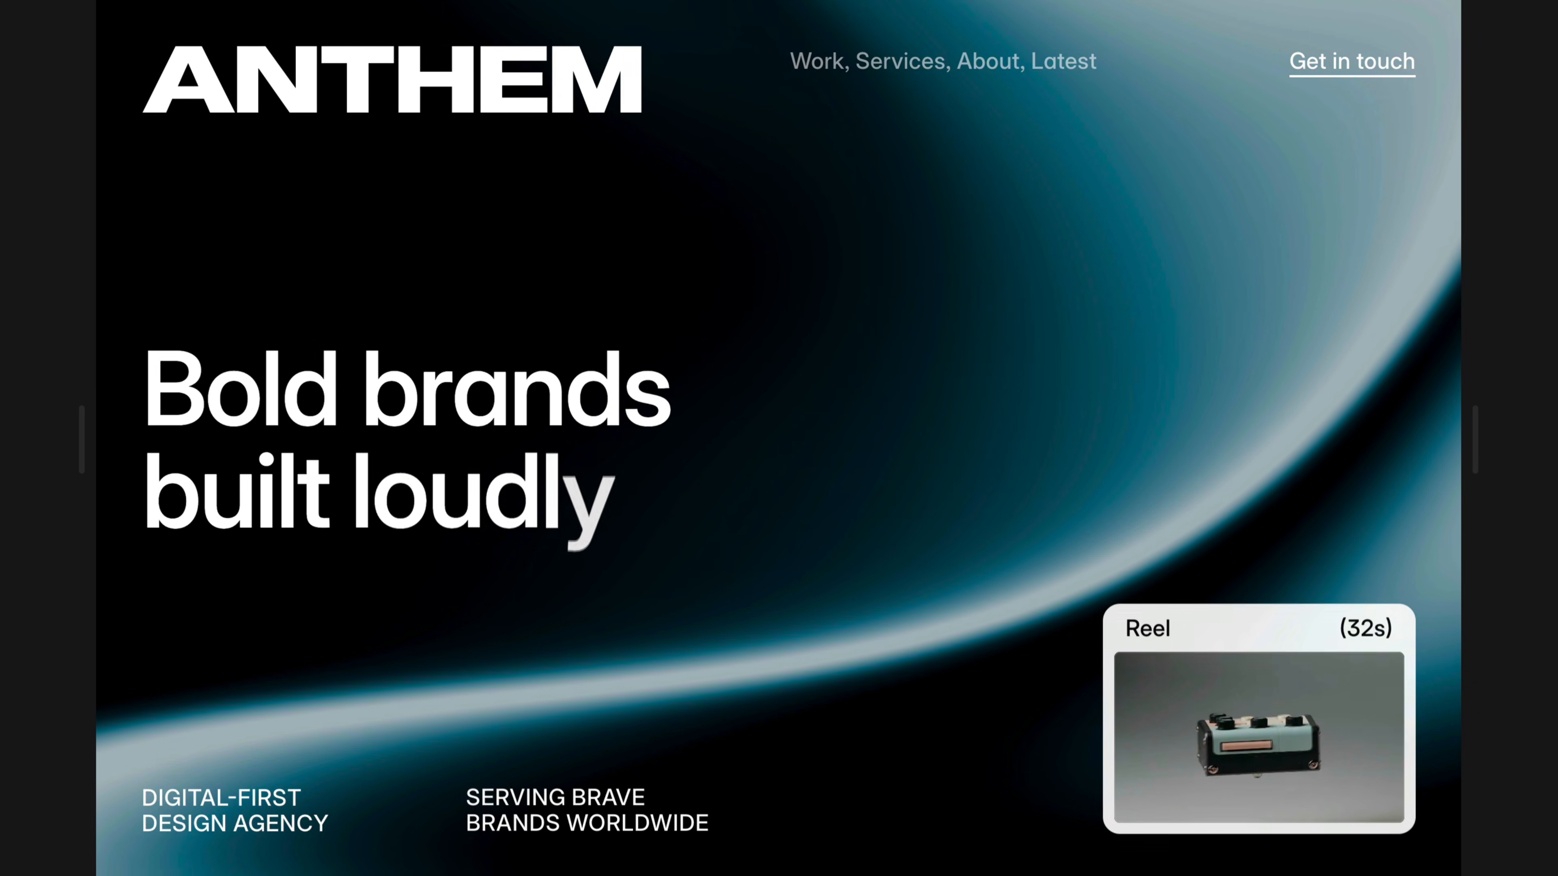
pyautogui.click(822, 61)
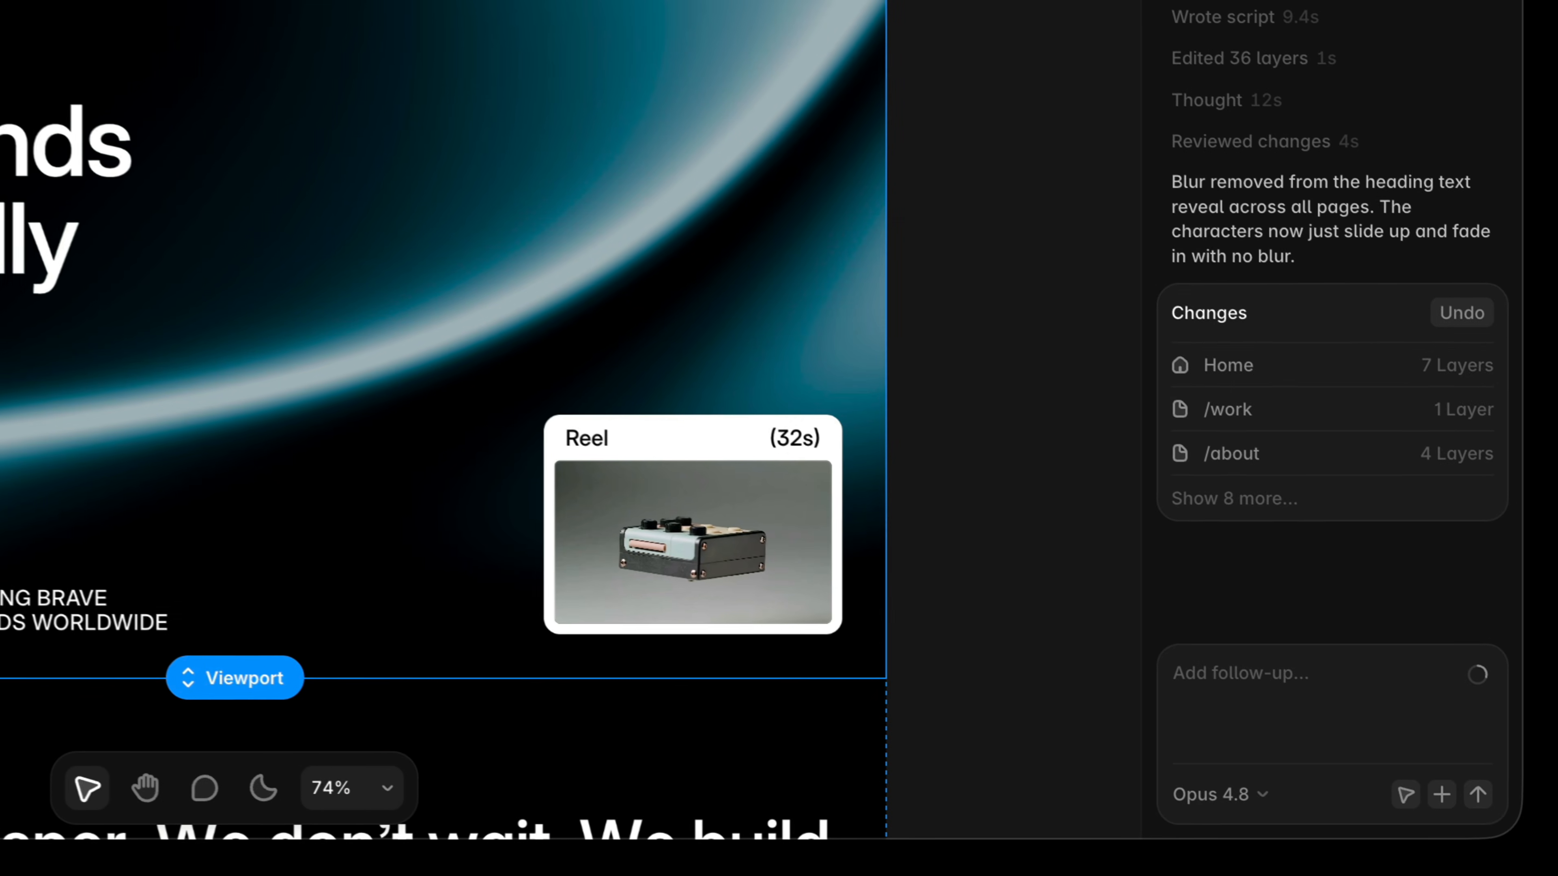
pyautogui.write('Long headings take too long. Hero is fine thoug')
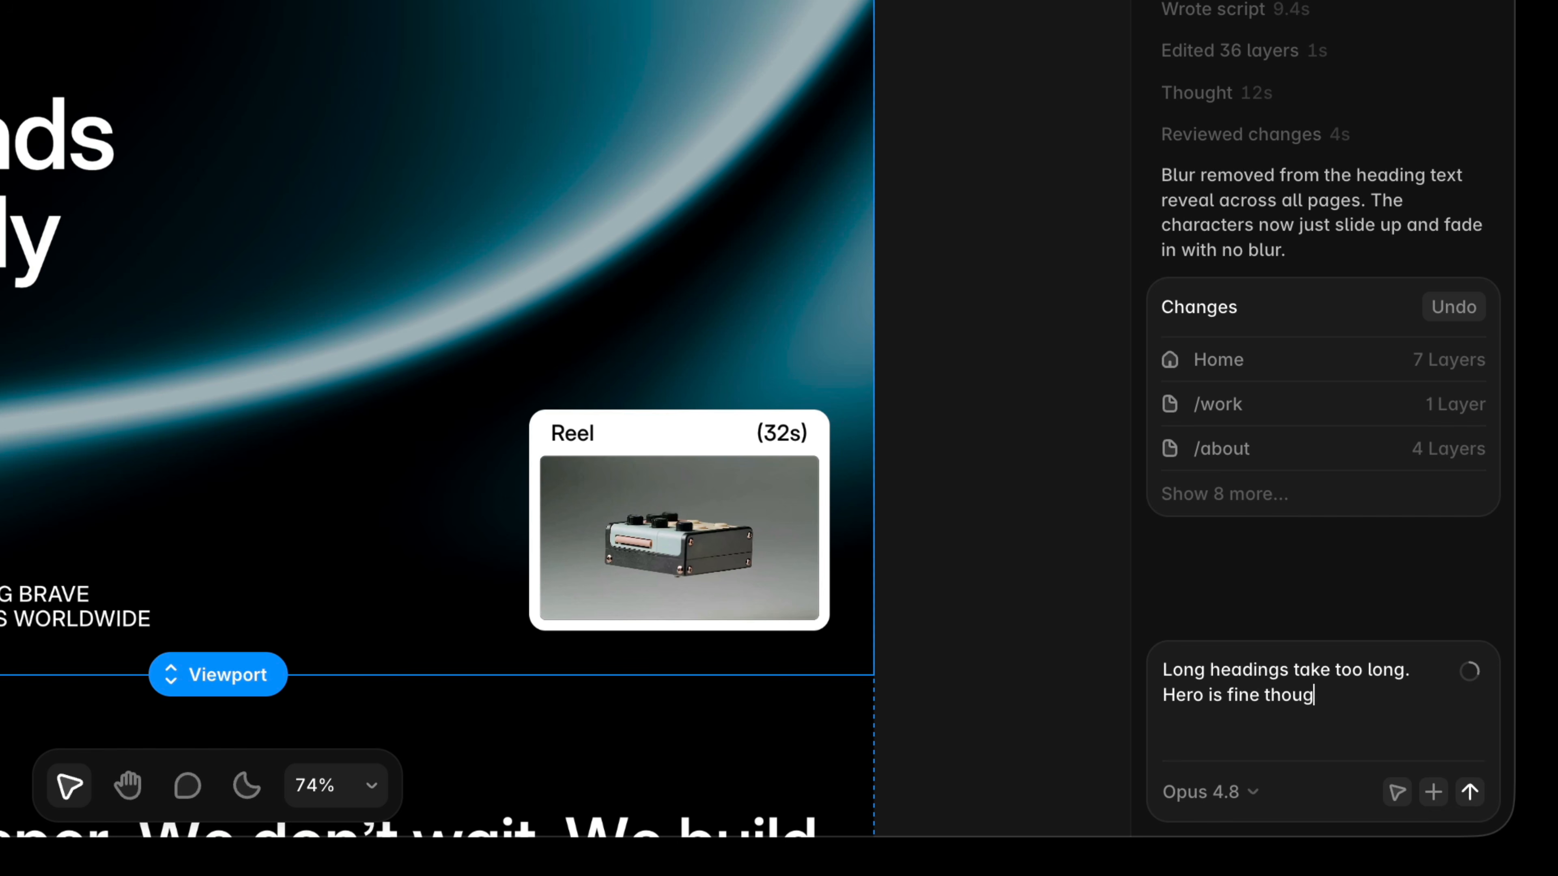
pyautogui.write('h.')
pyautogui.press('Return')
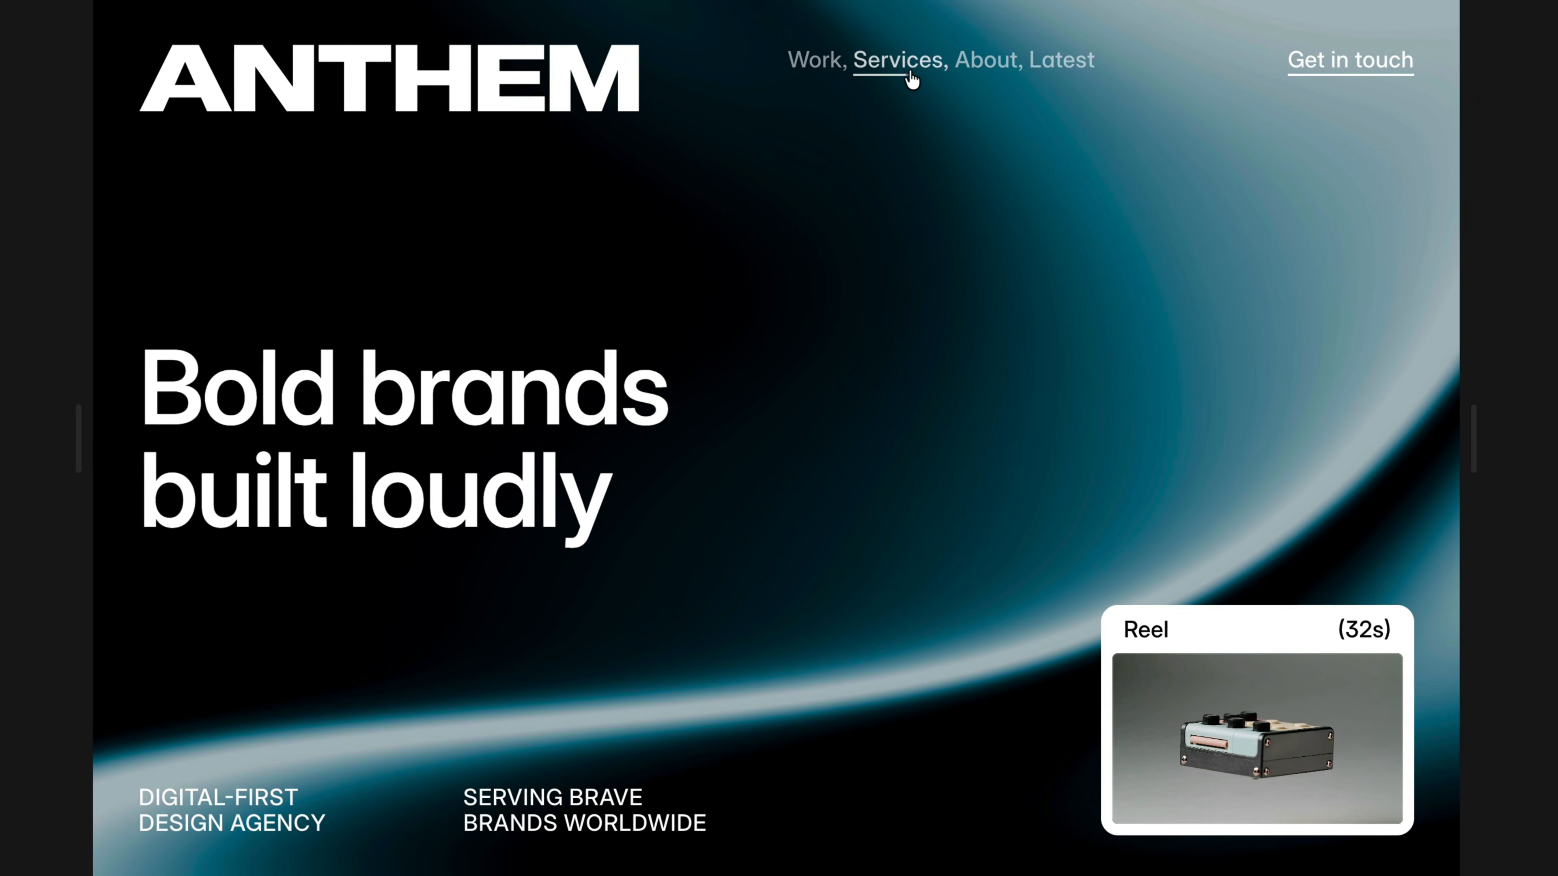
# Preview the heading reveals on the Services, Work and About pages.
pyautogui.click(874, 43)
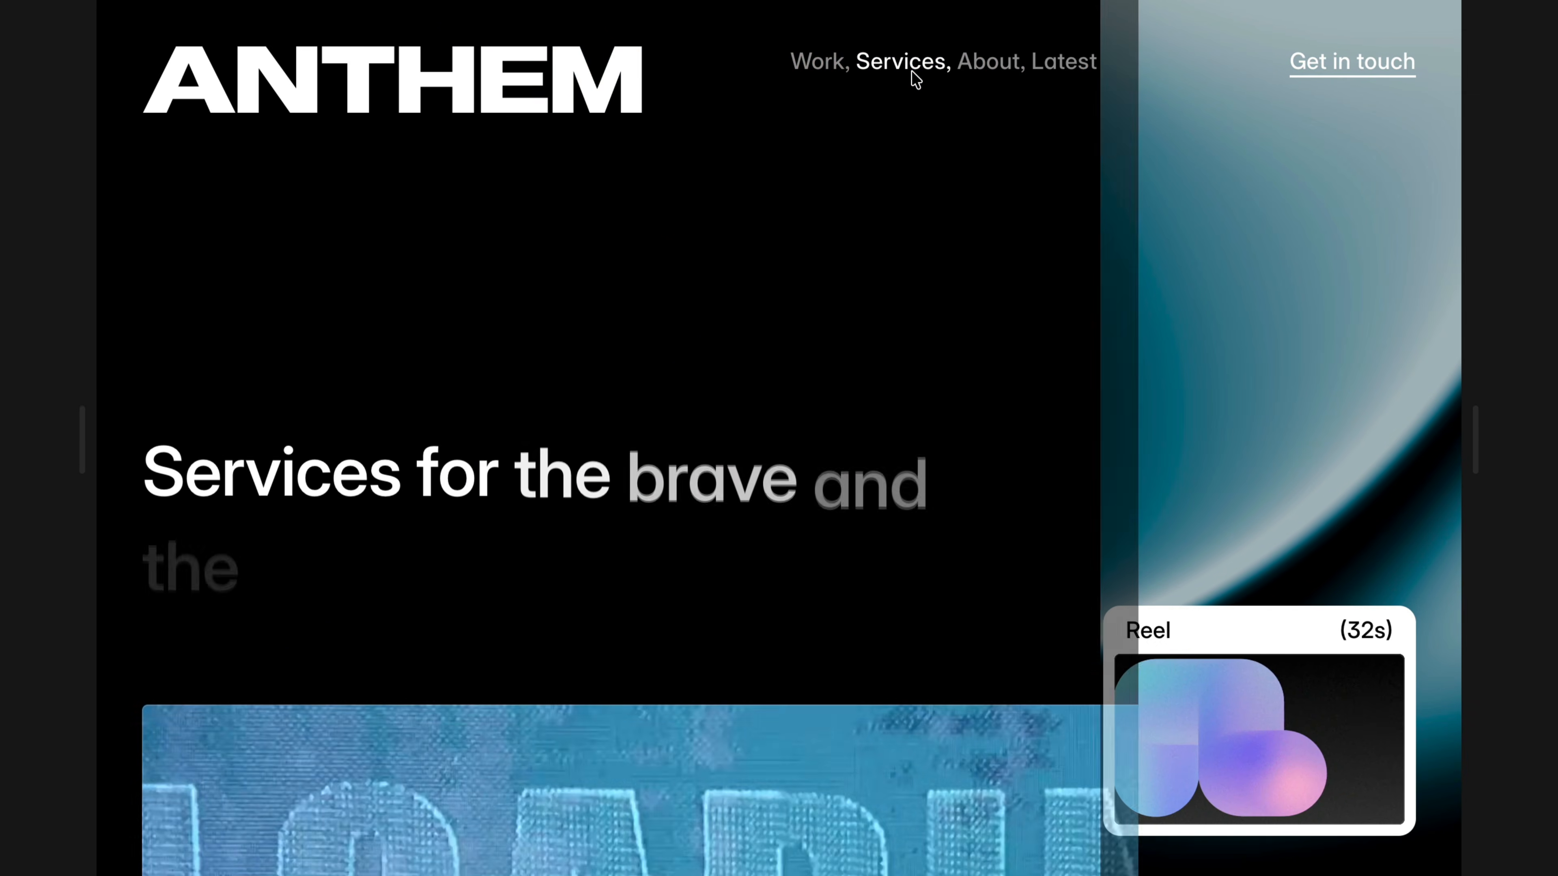
pyautogui.click(821, 60)
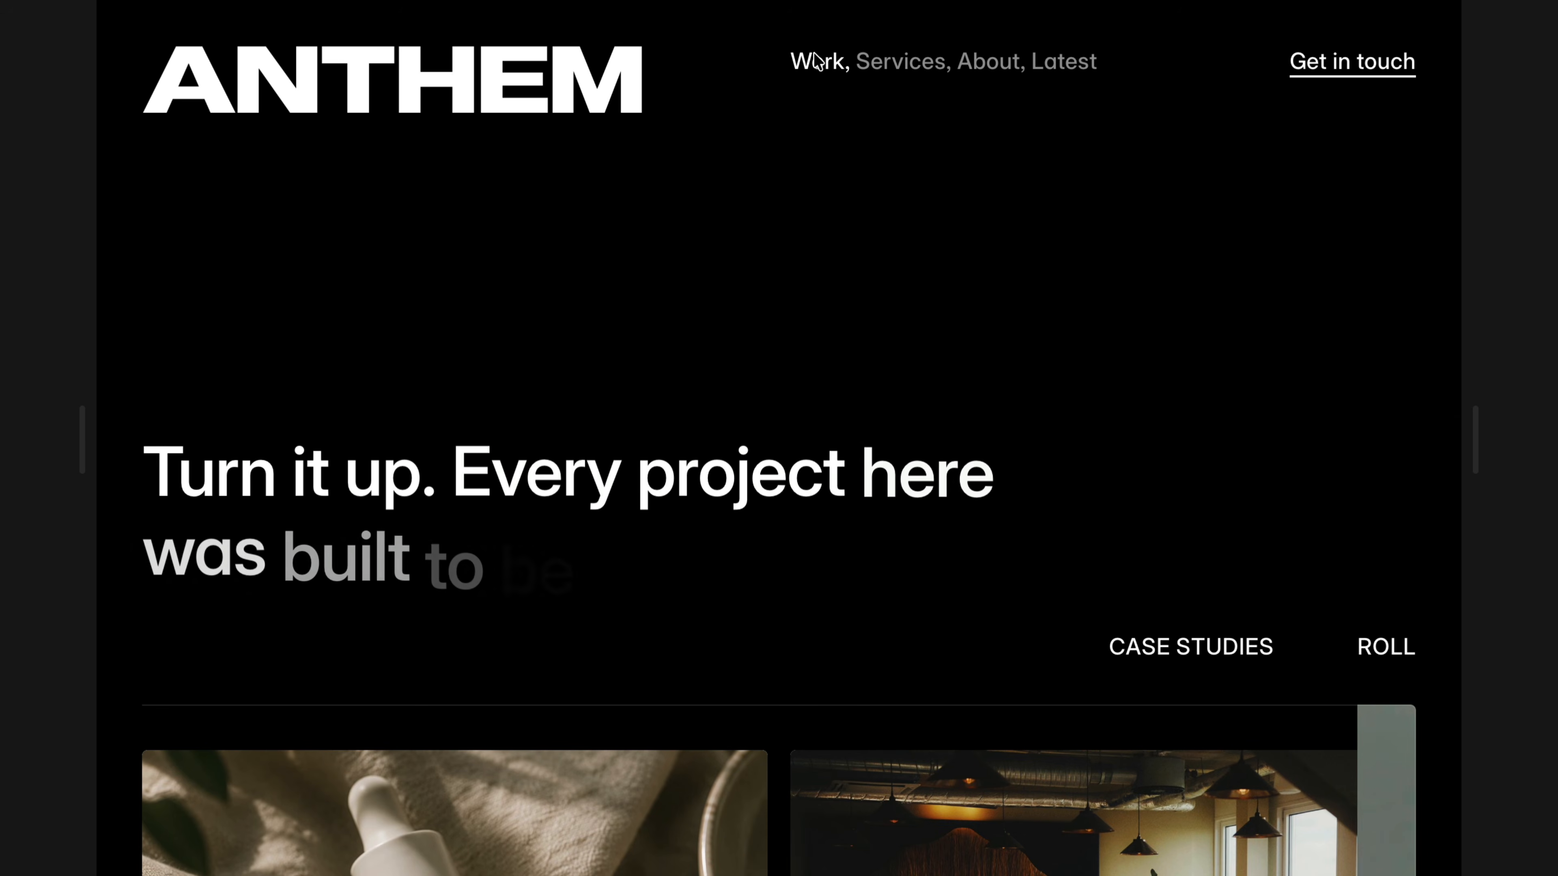
pyautogui.click(976, 60)
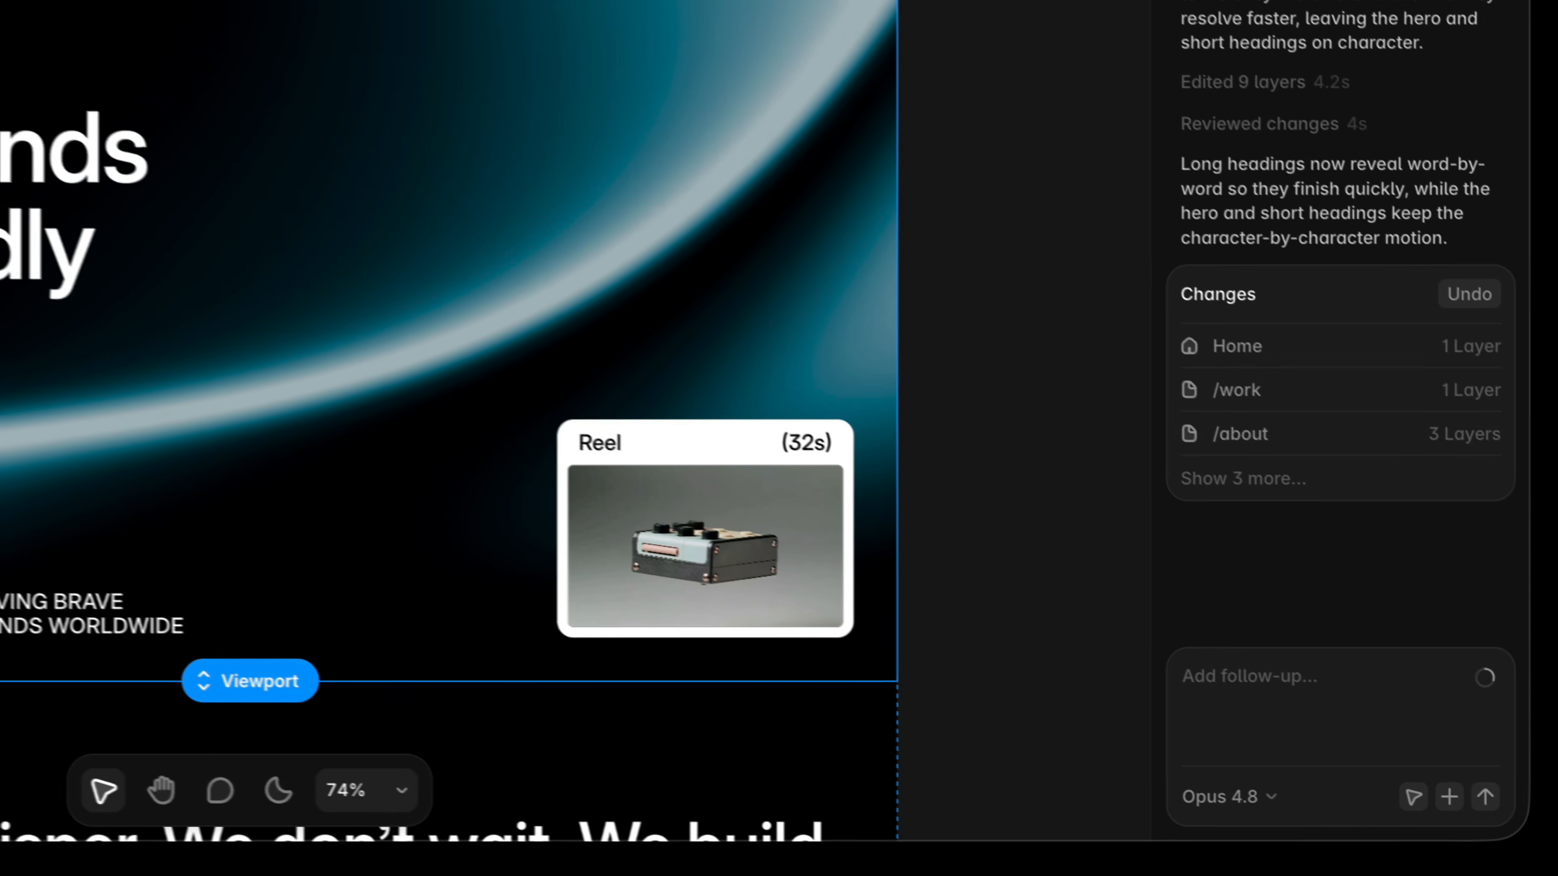
# Ask the agent to "Slow those down" and preview the Services and Work headings again.
pyautogui.write('Slow th')
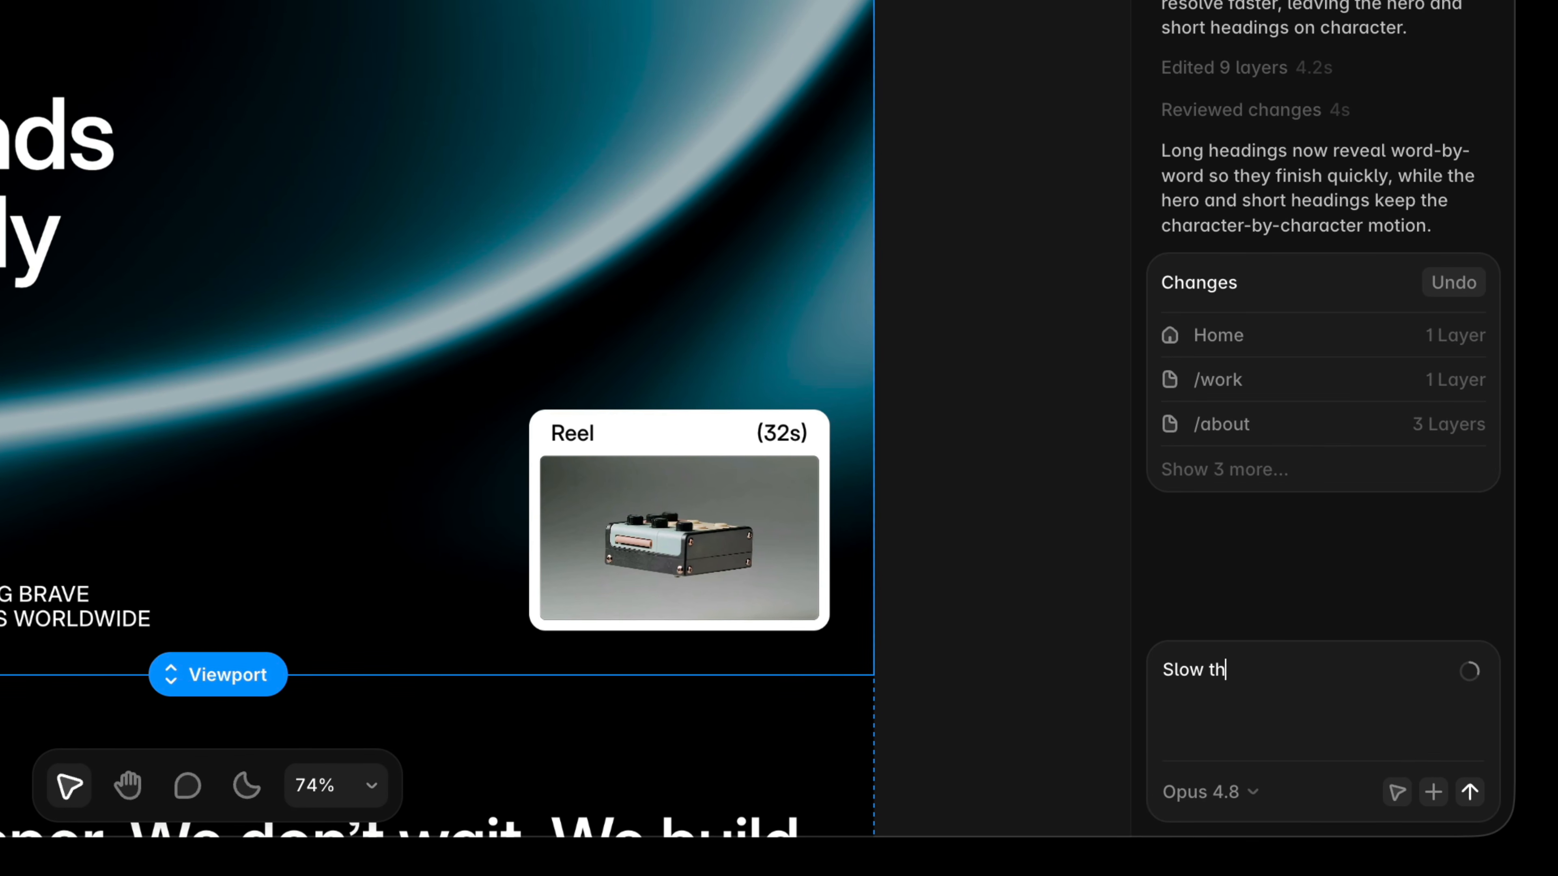
pyautogui.write('ose down')
pyautogui.press('Return')
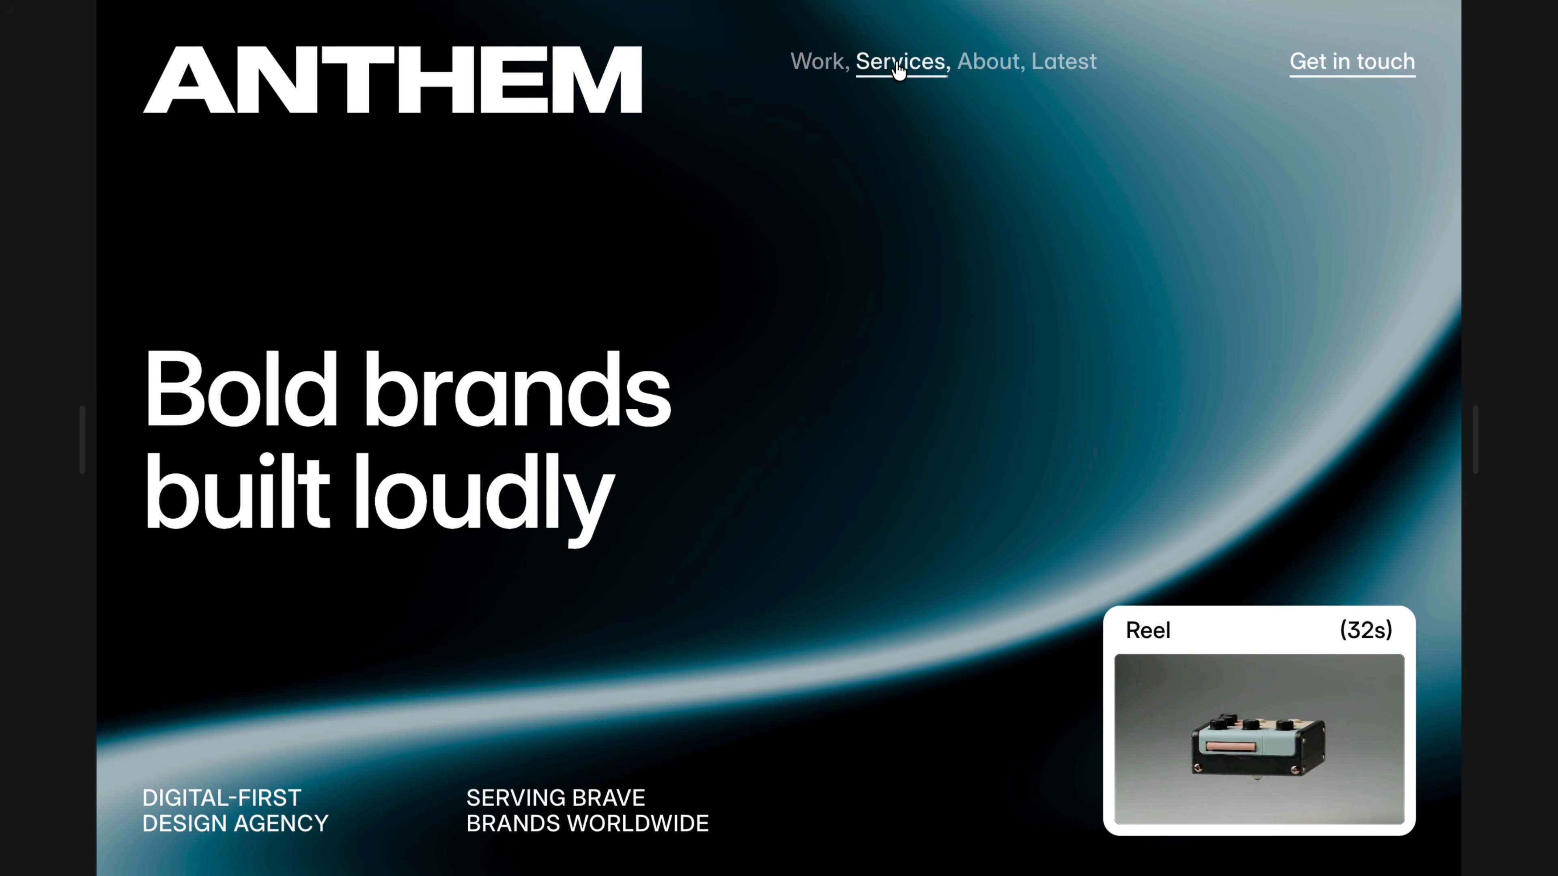
pyautogui.click(862, 42)
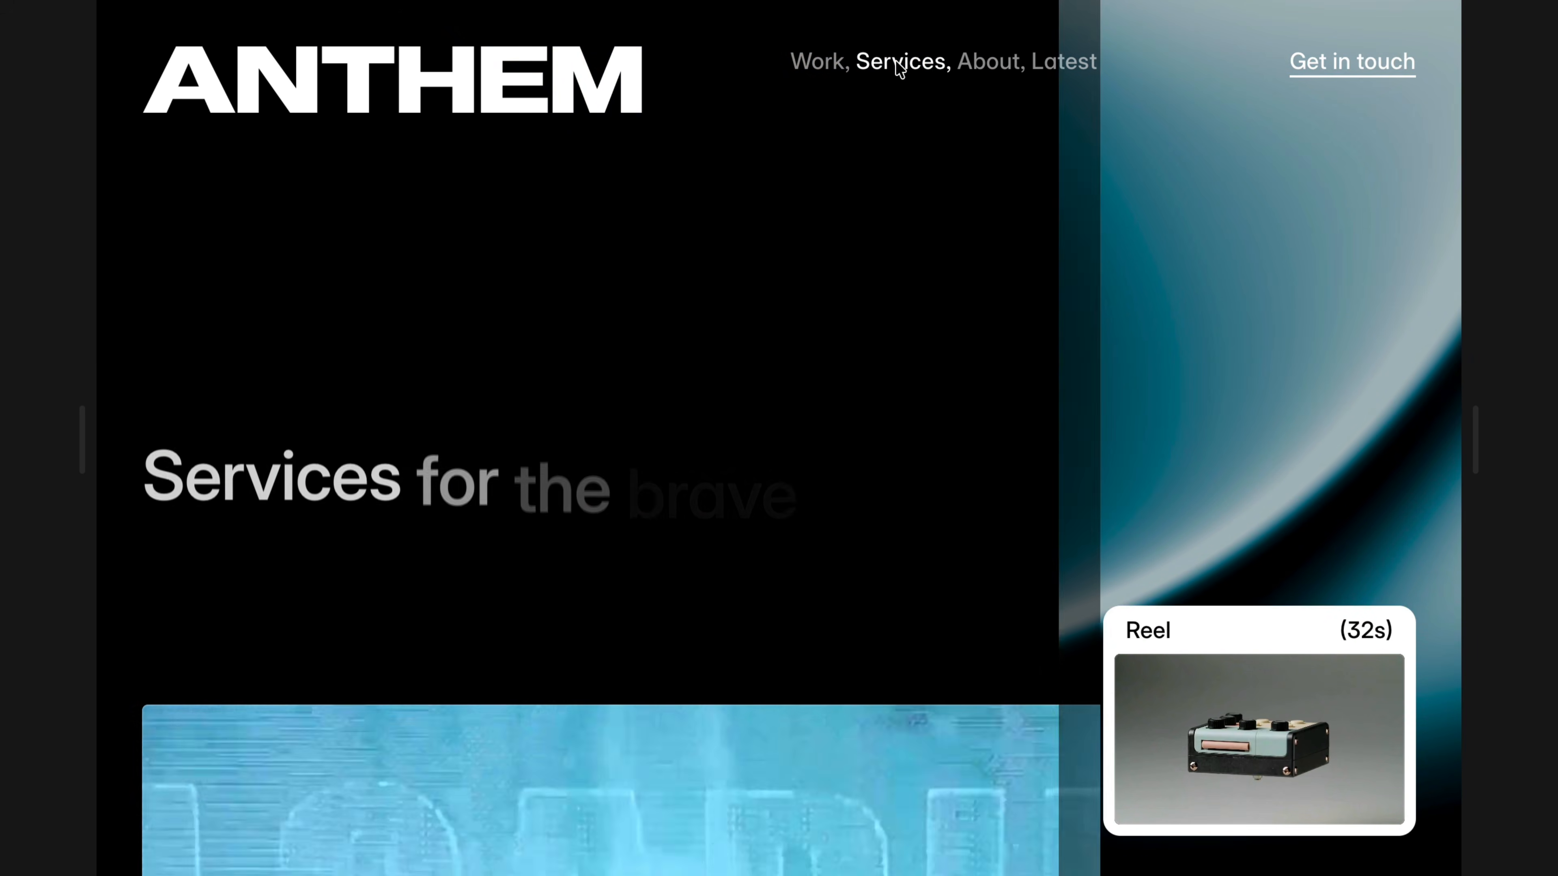
pyautogui.click(818, 61)
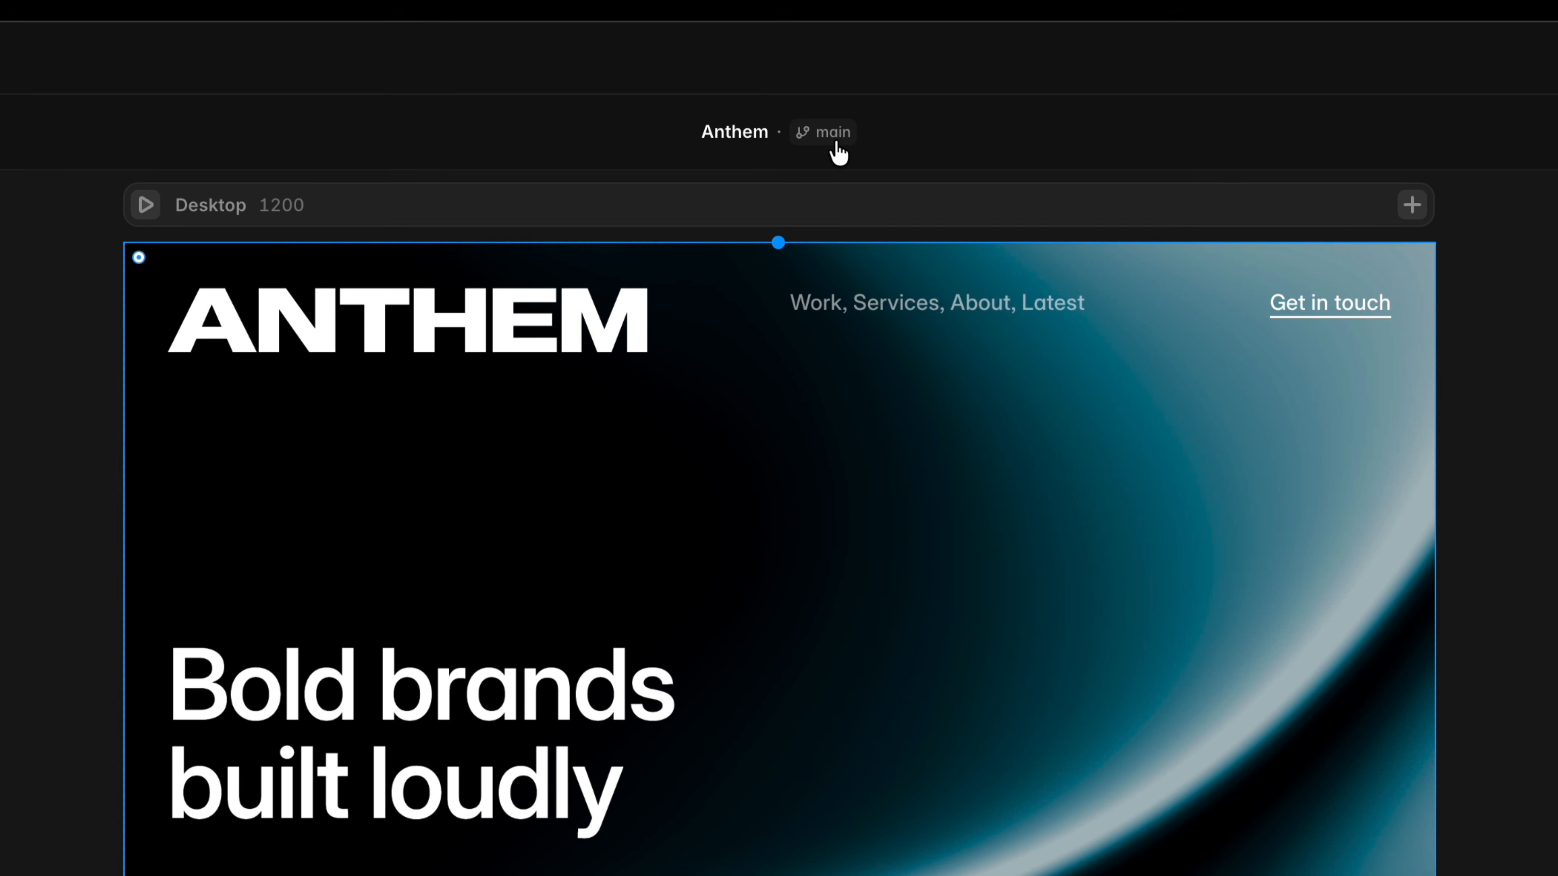
# Create a new branch of the project and rename it breakpoints.
pyautogui.click(836, 143)
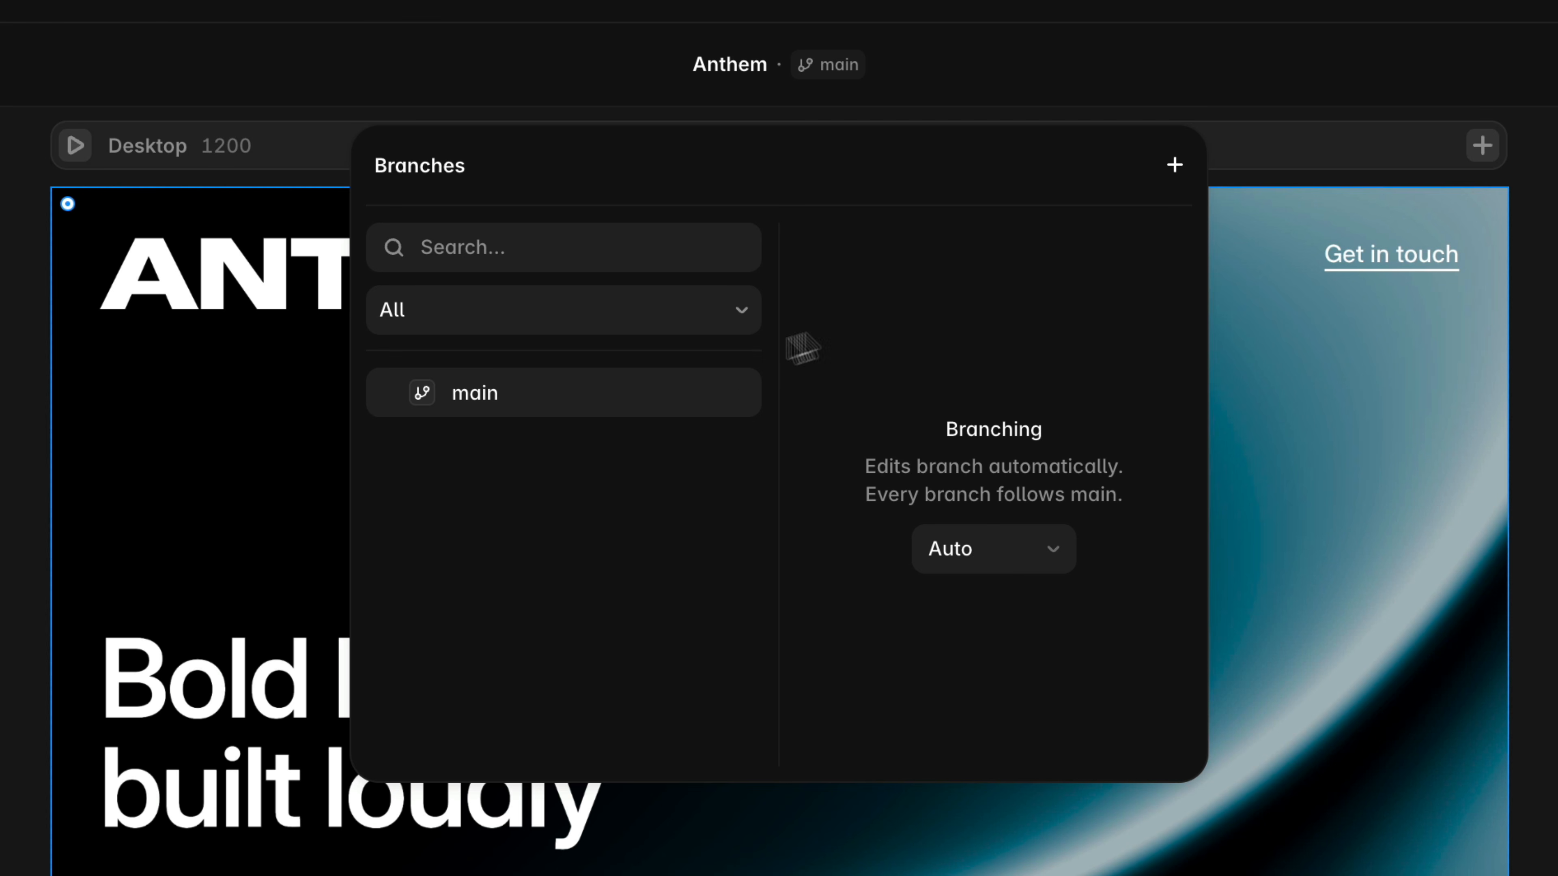
pyautogui.click(1173, 166)
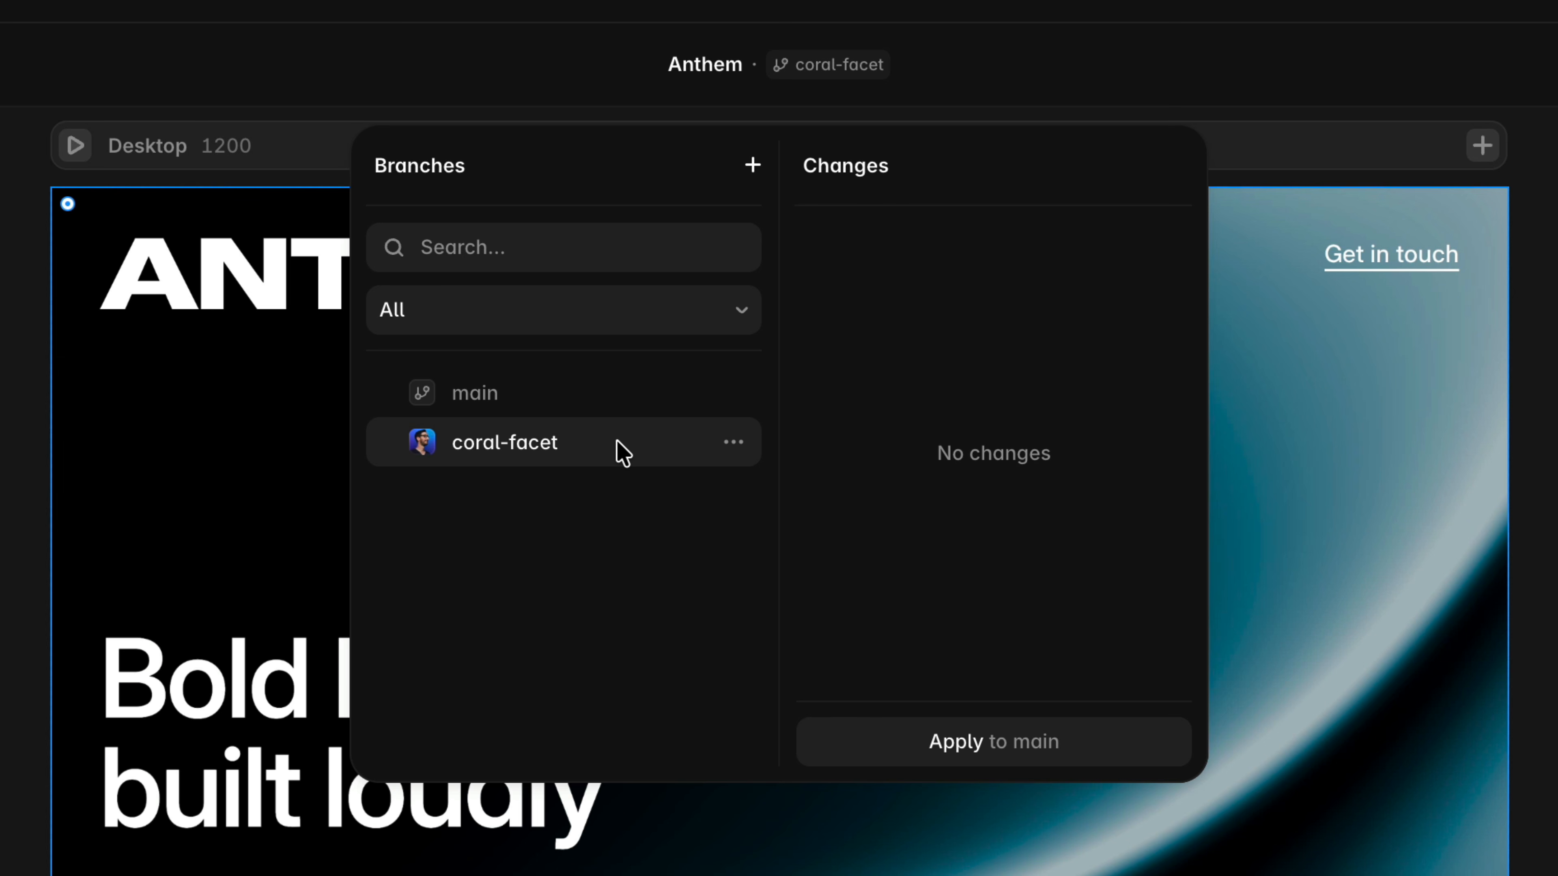
pyautogui.rightClick(617, 442)
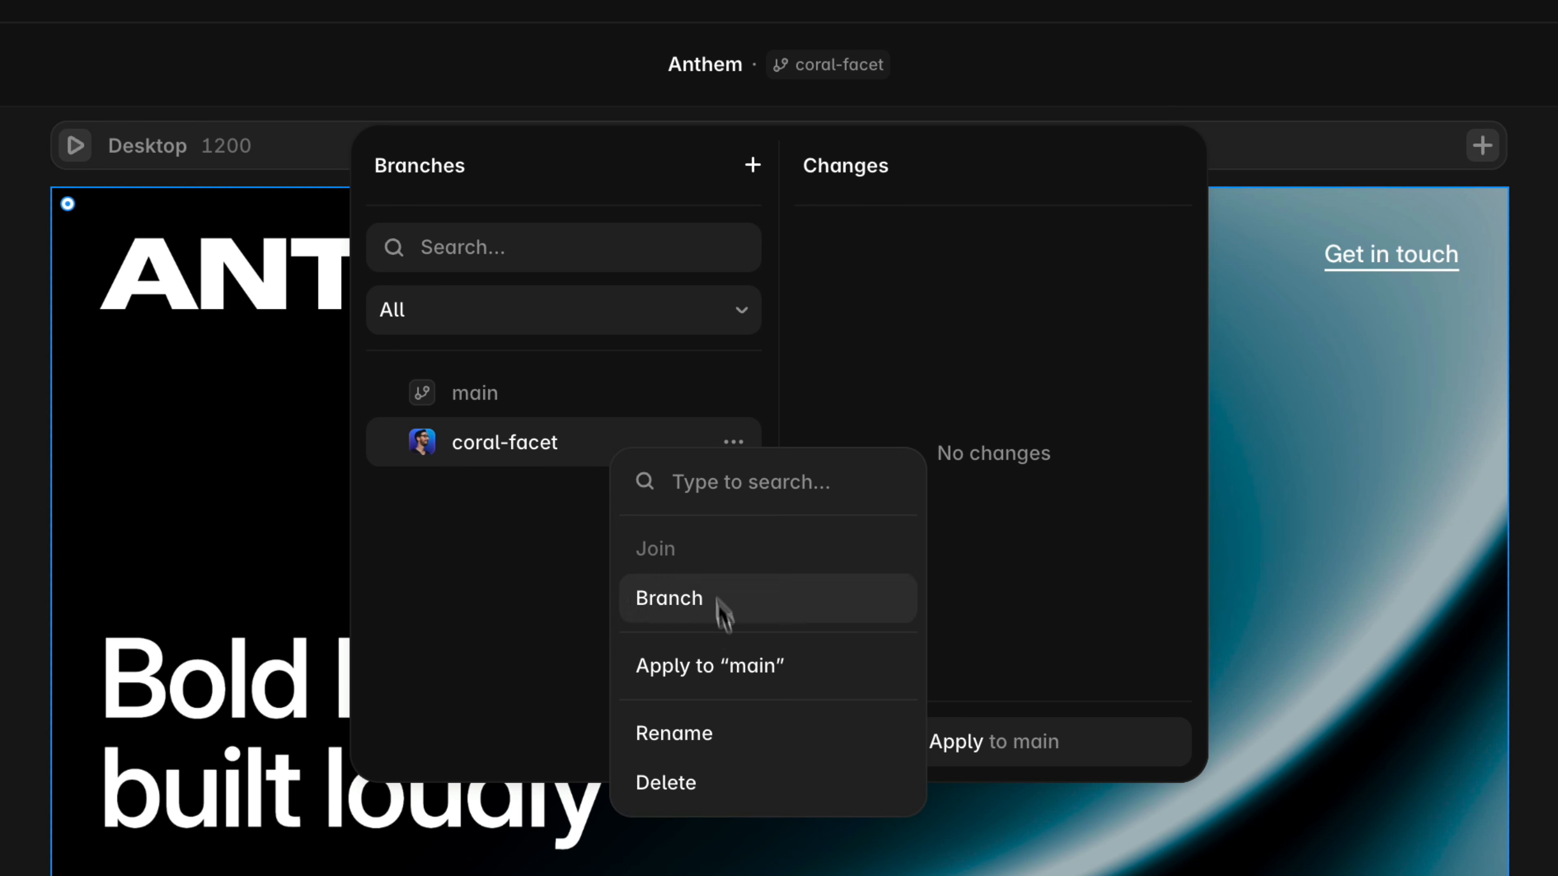
pyautogui.click(722, 751)
pyautogui.write('breakpoints')
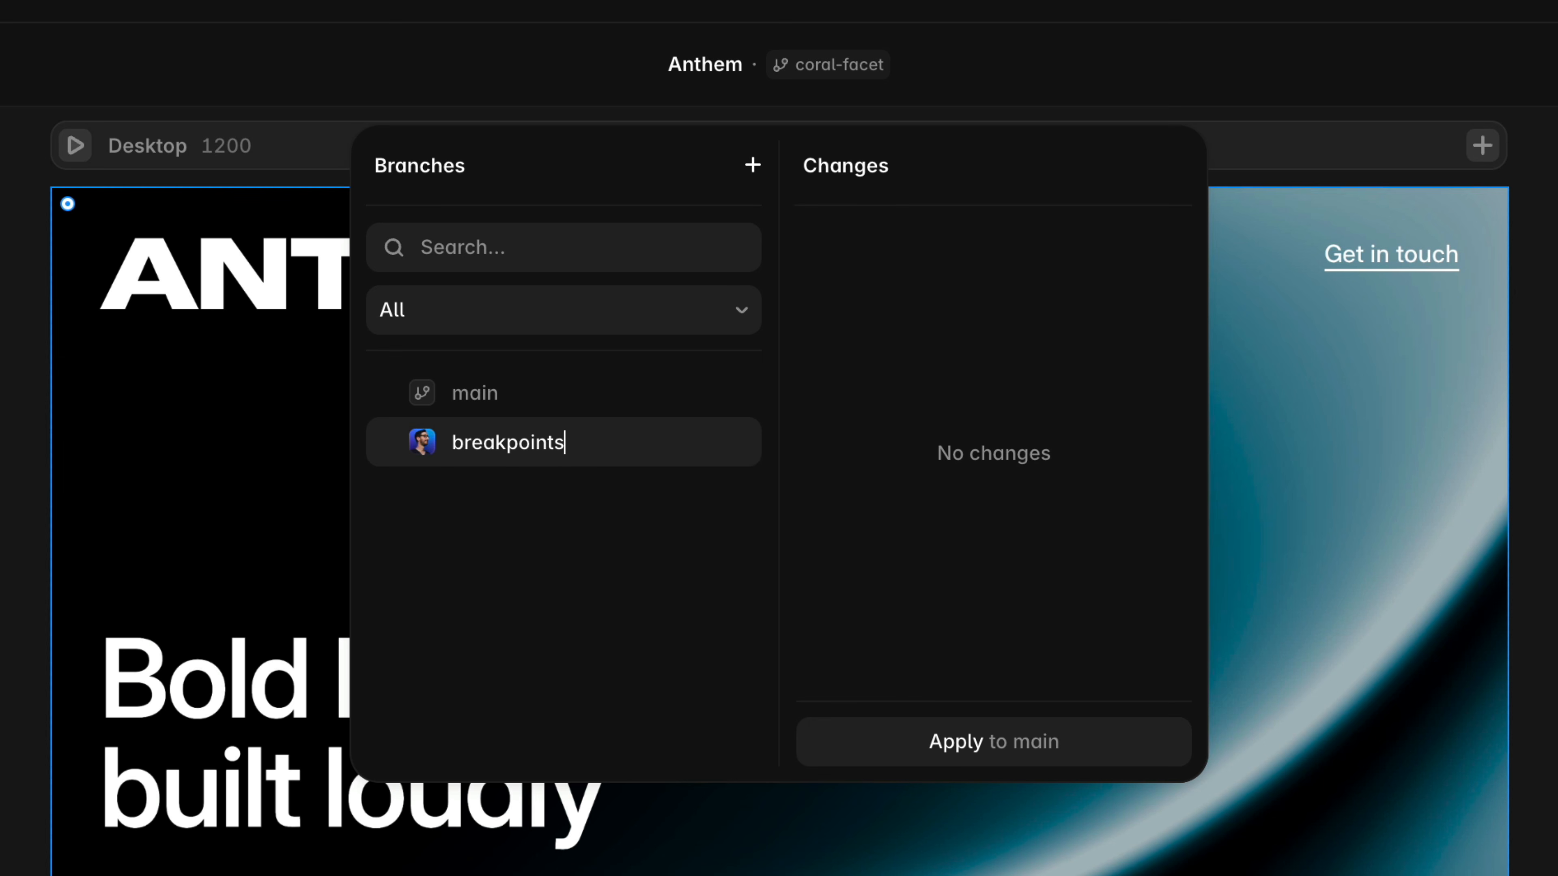
pyautogui.press('Return')
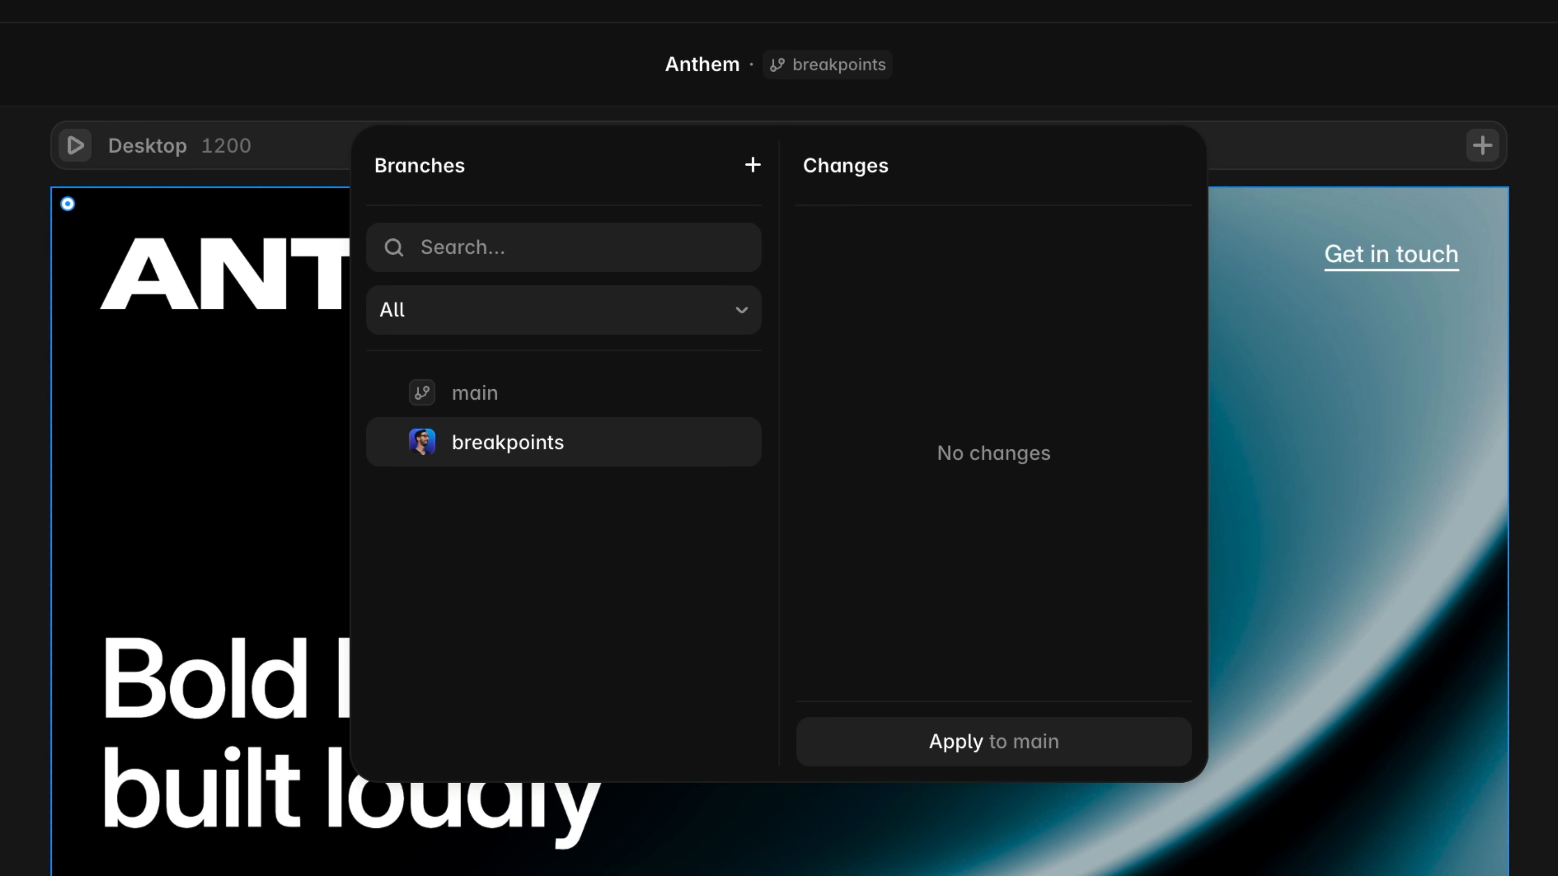
# In a new chat, draft a request to make every page responsive, creating variants for components needing alternate layouts, like the footer.
pyautogui.moveTo(620, 451)
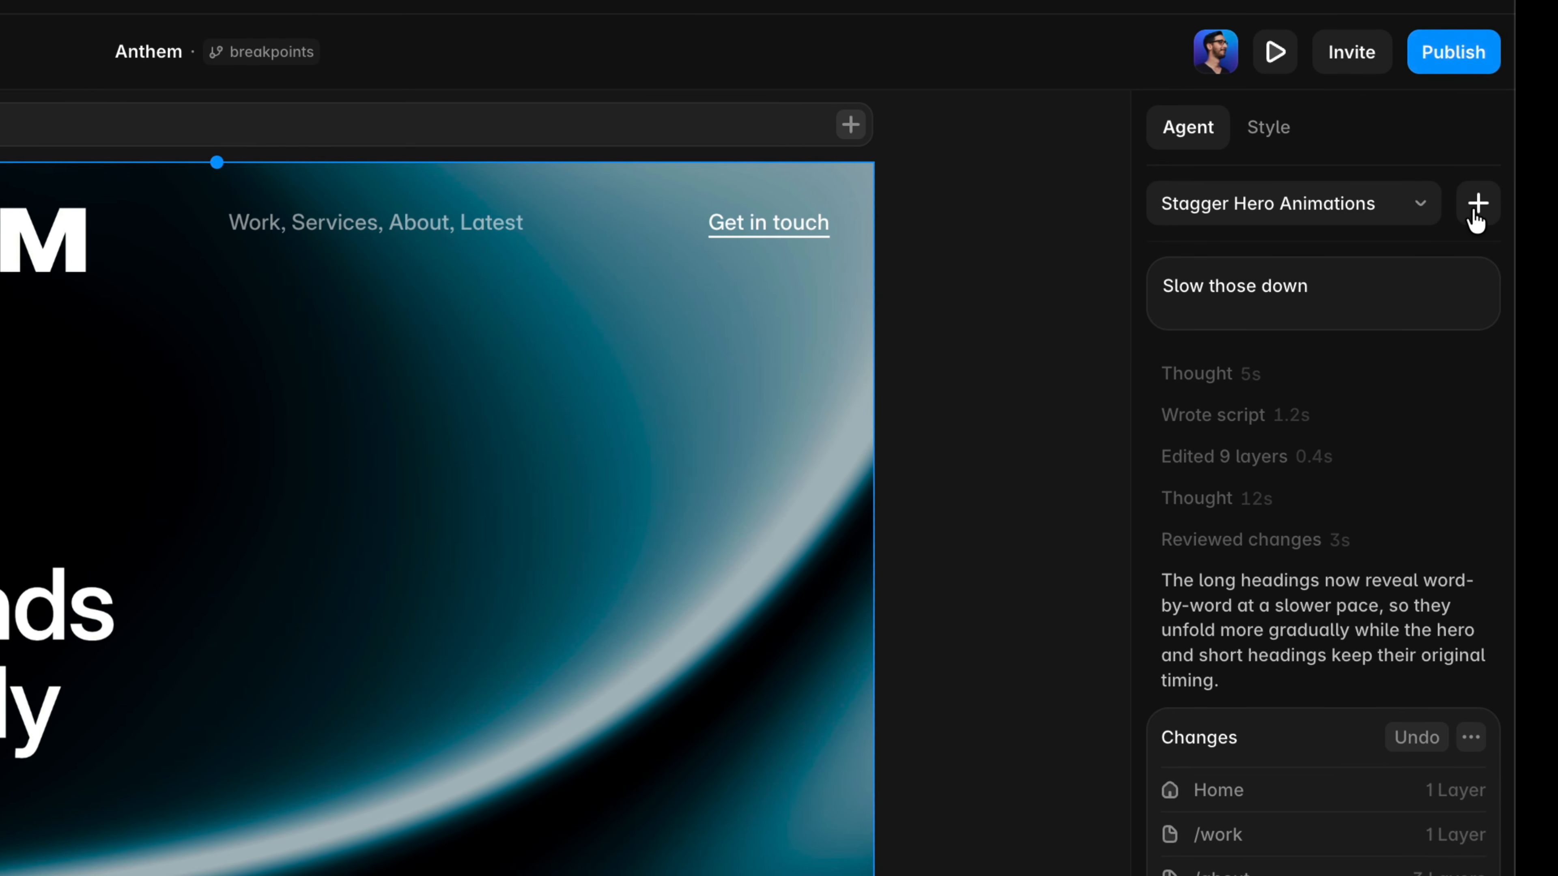
pyautogui.click(1534, 208)
pyautogui.write('Ma')
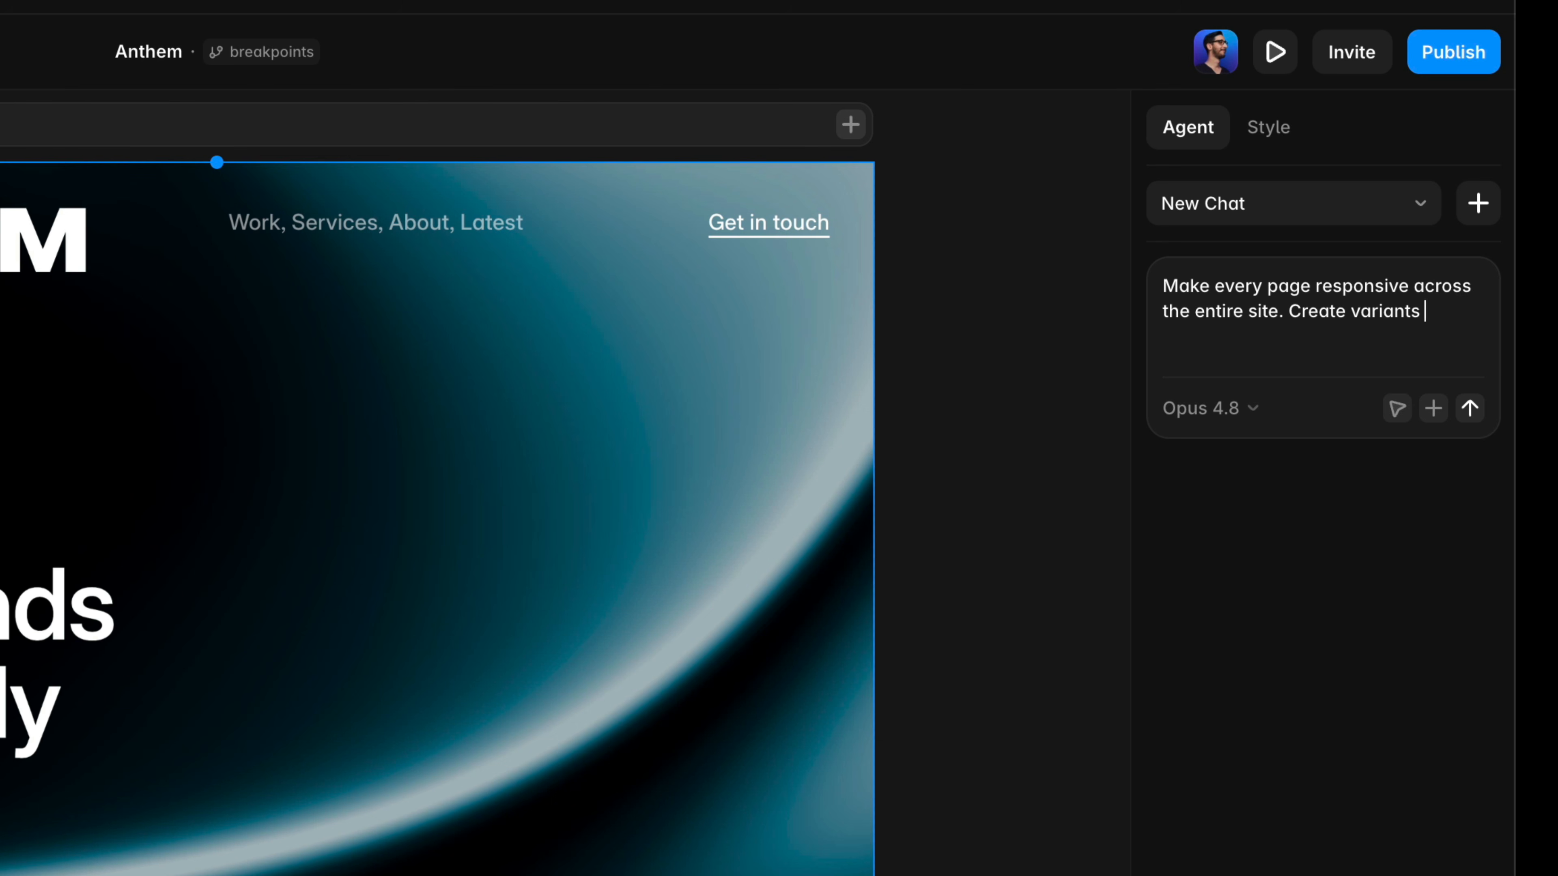
pyautogui.write('for any components that need alternate layouts, like the footer')
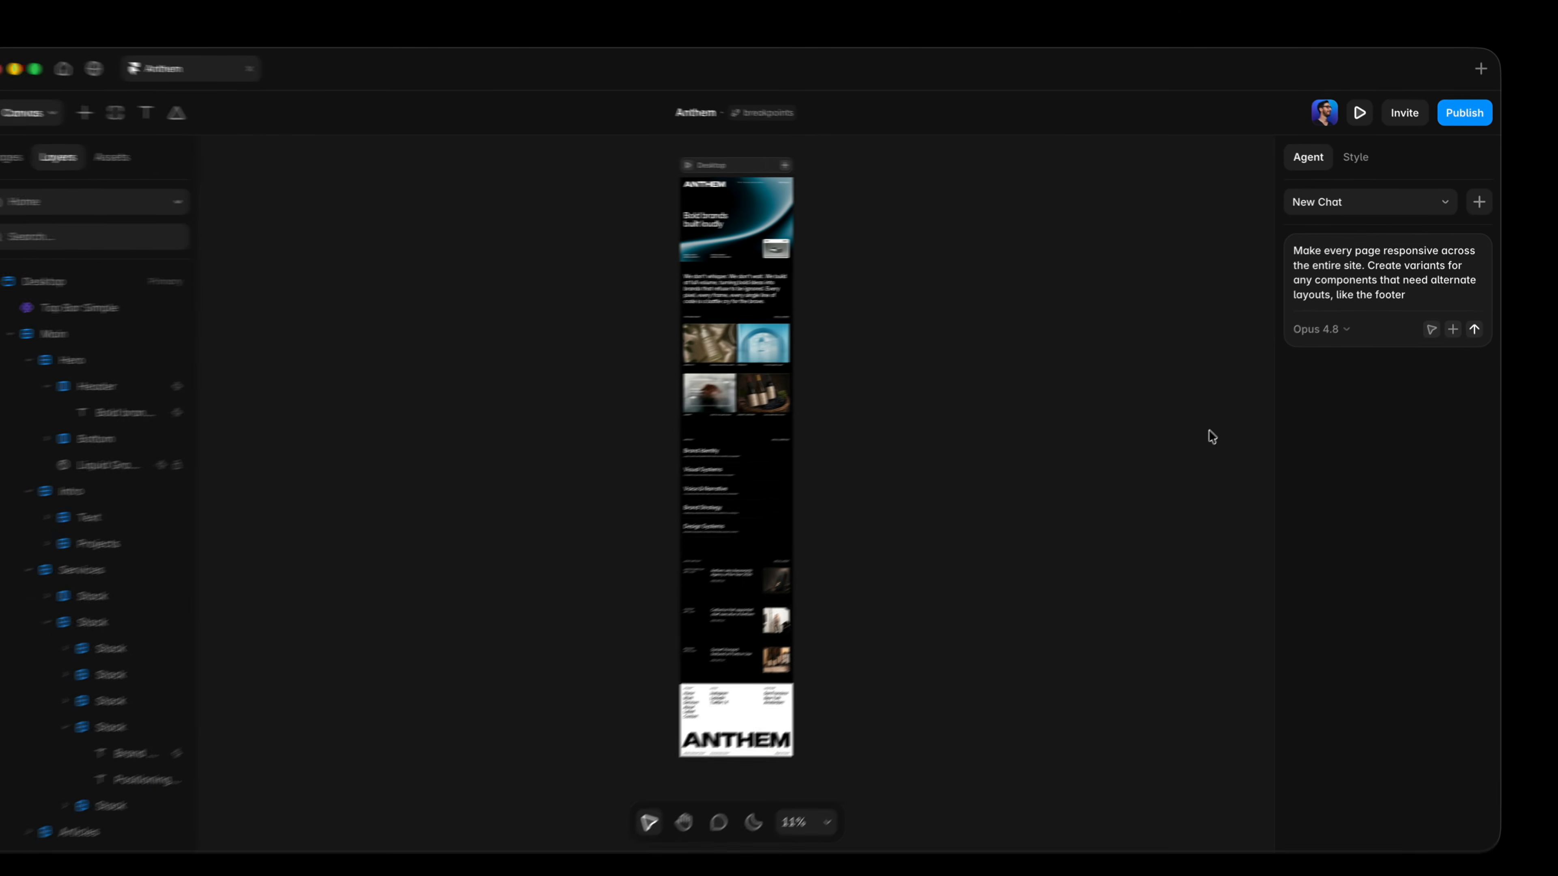
# Examine the footer component on Home, return to the page, and send the responsiveness request.
pyautogui.click(748, 706)
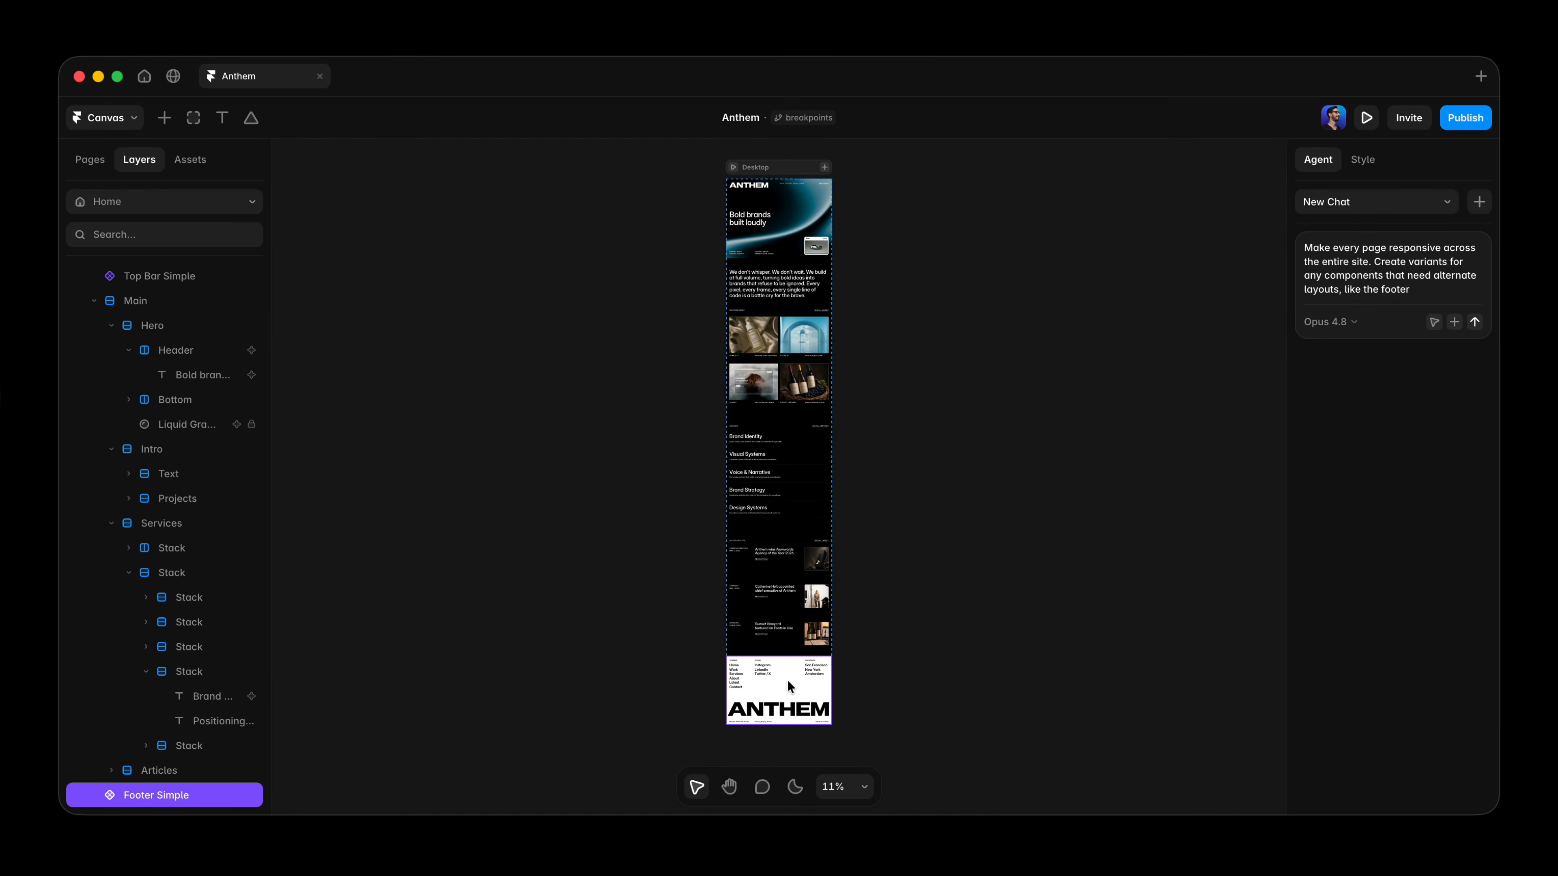
pyautogui.hotkey('shift', '2')
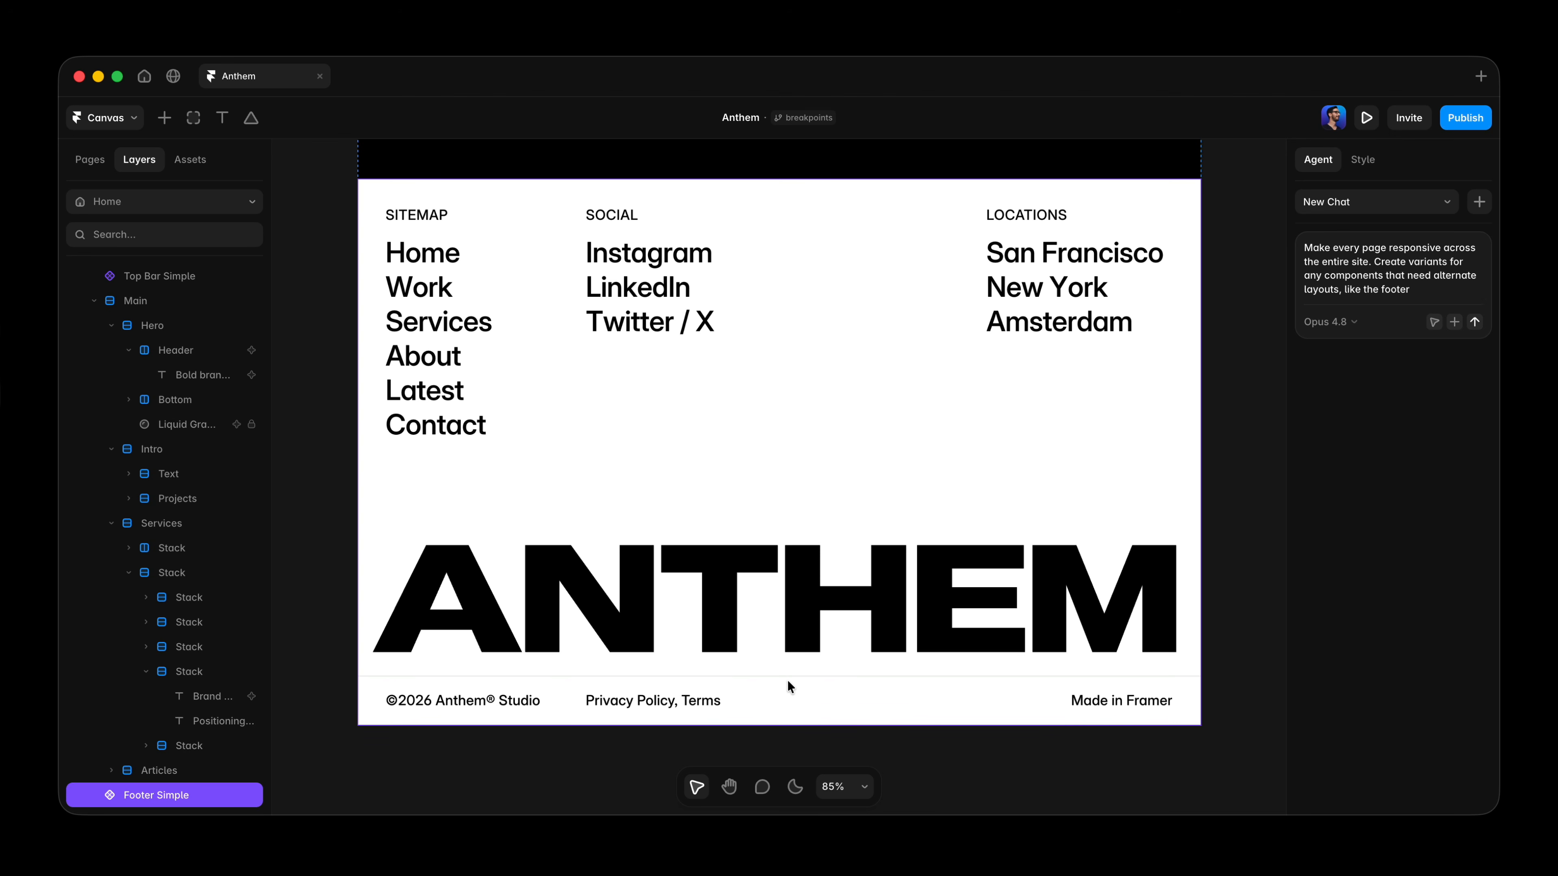
pyautogui.doubleClick(801, 443)
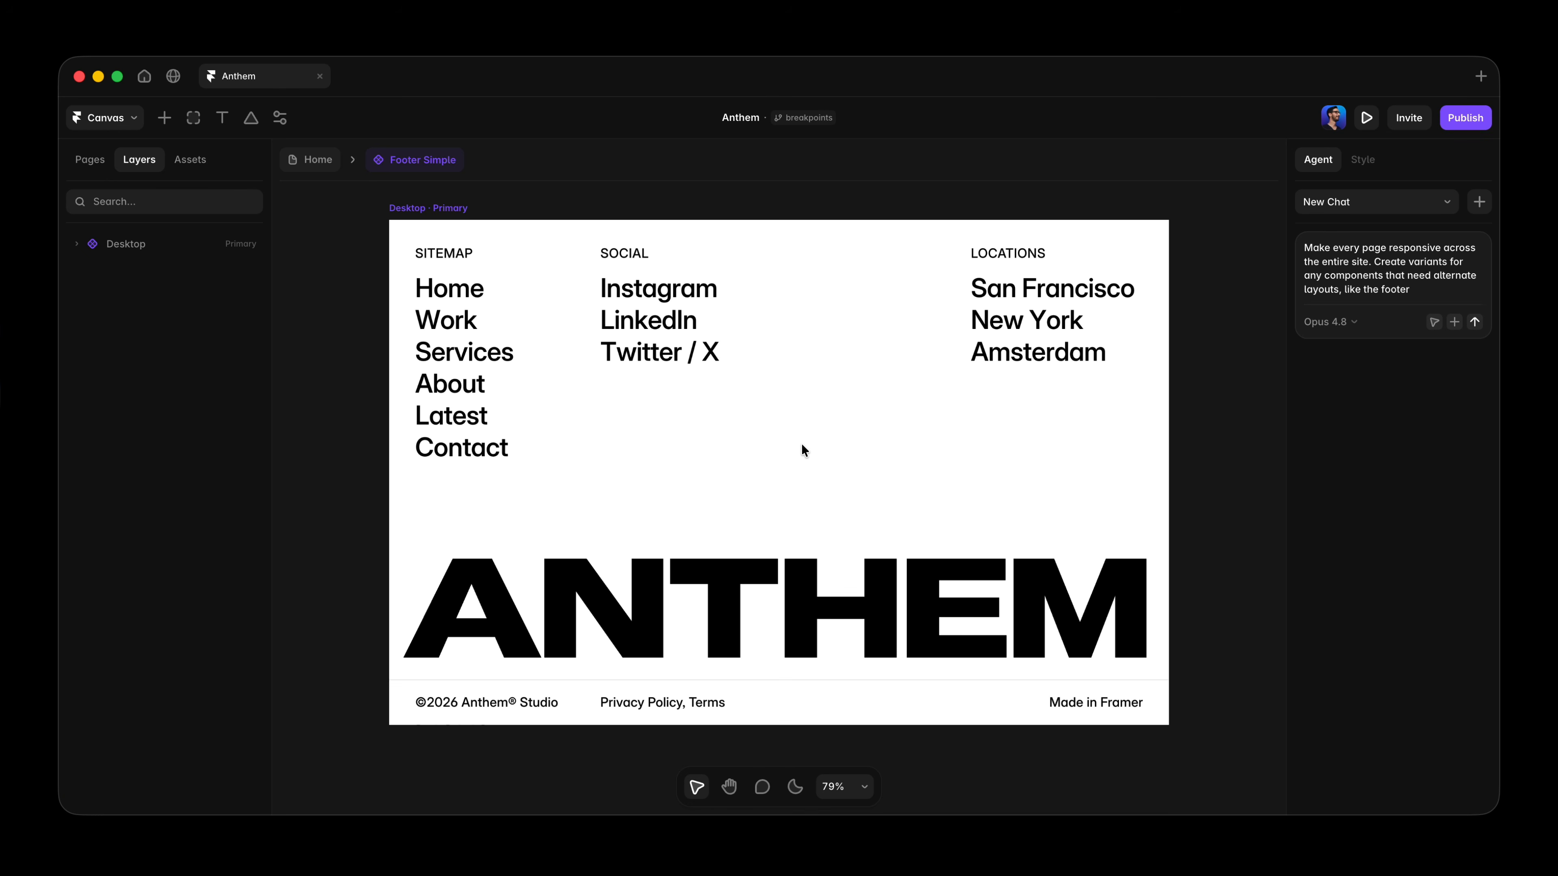
pyautogui.click(313, 161)
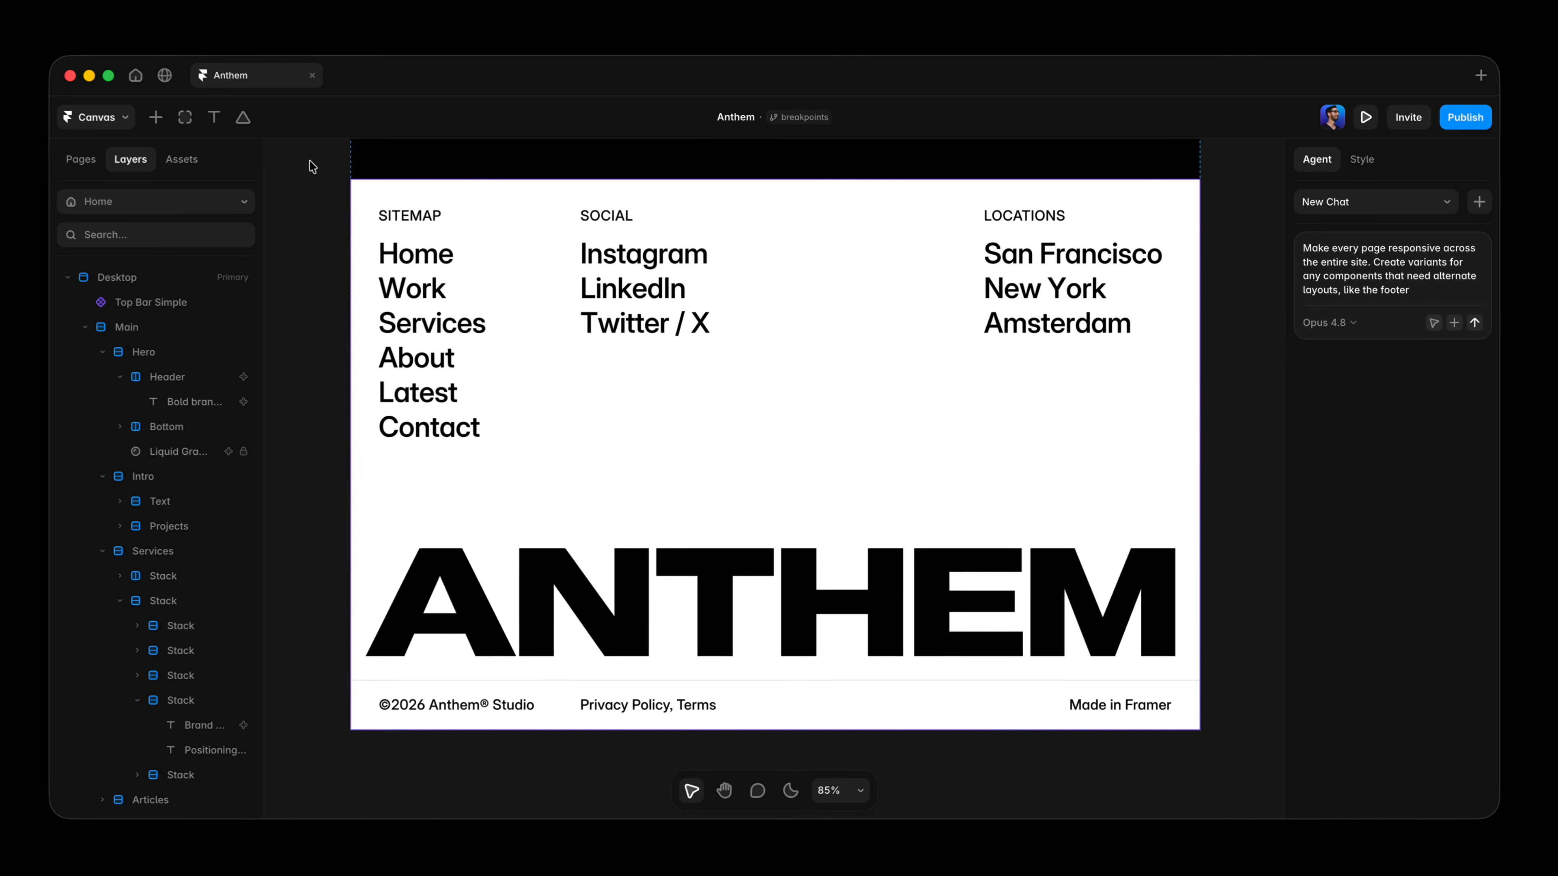
pyautogui.hotkey('shift', '1')
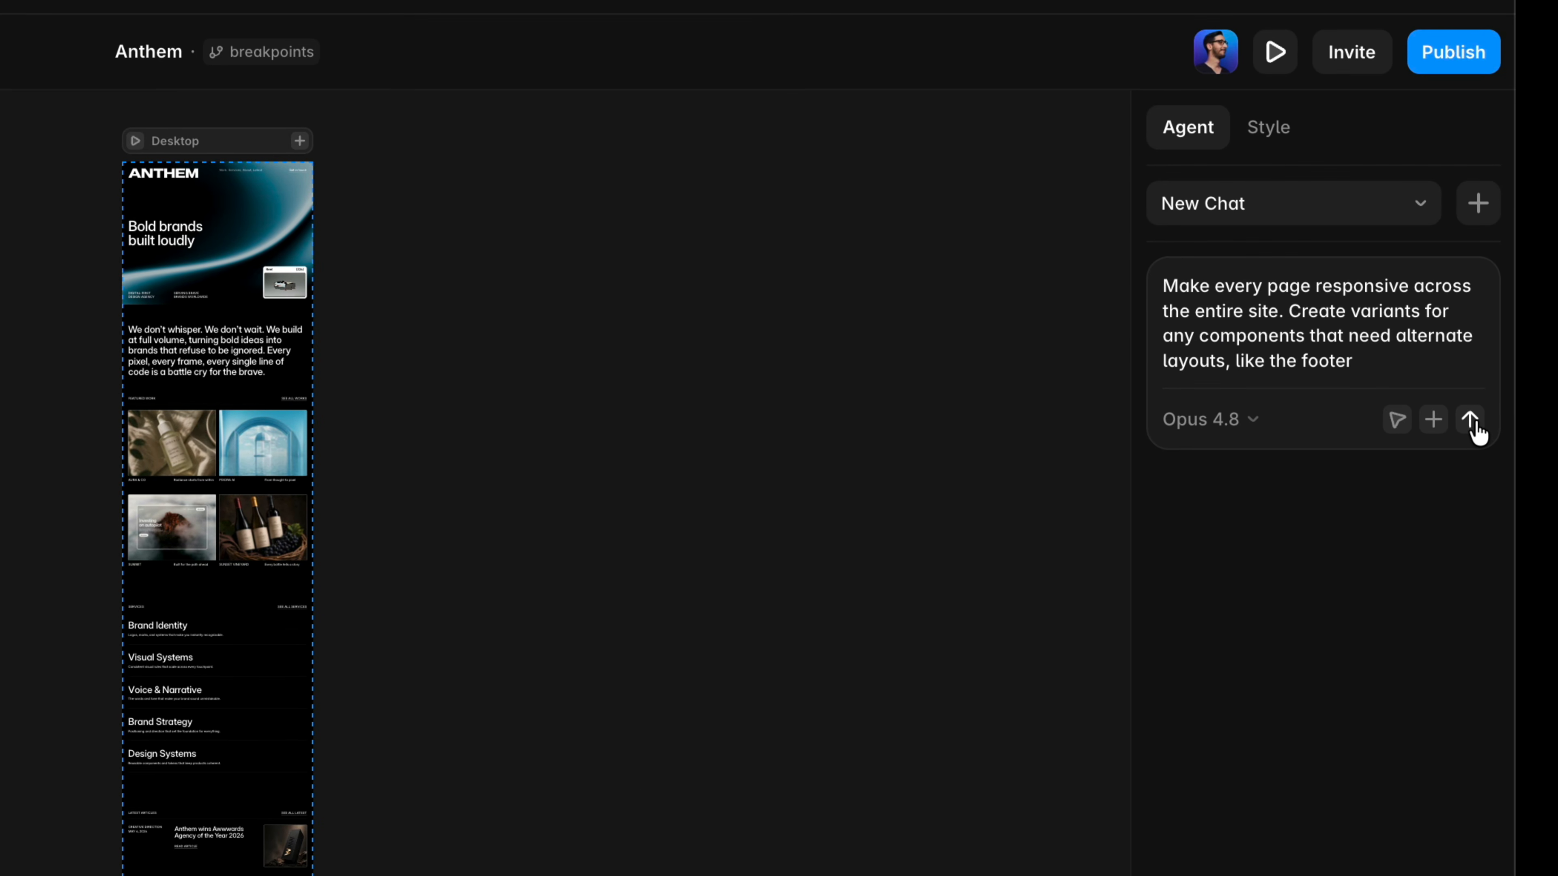
pyautogui.click(1474, 334)
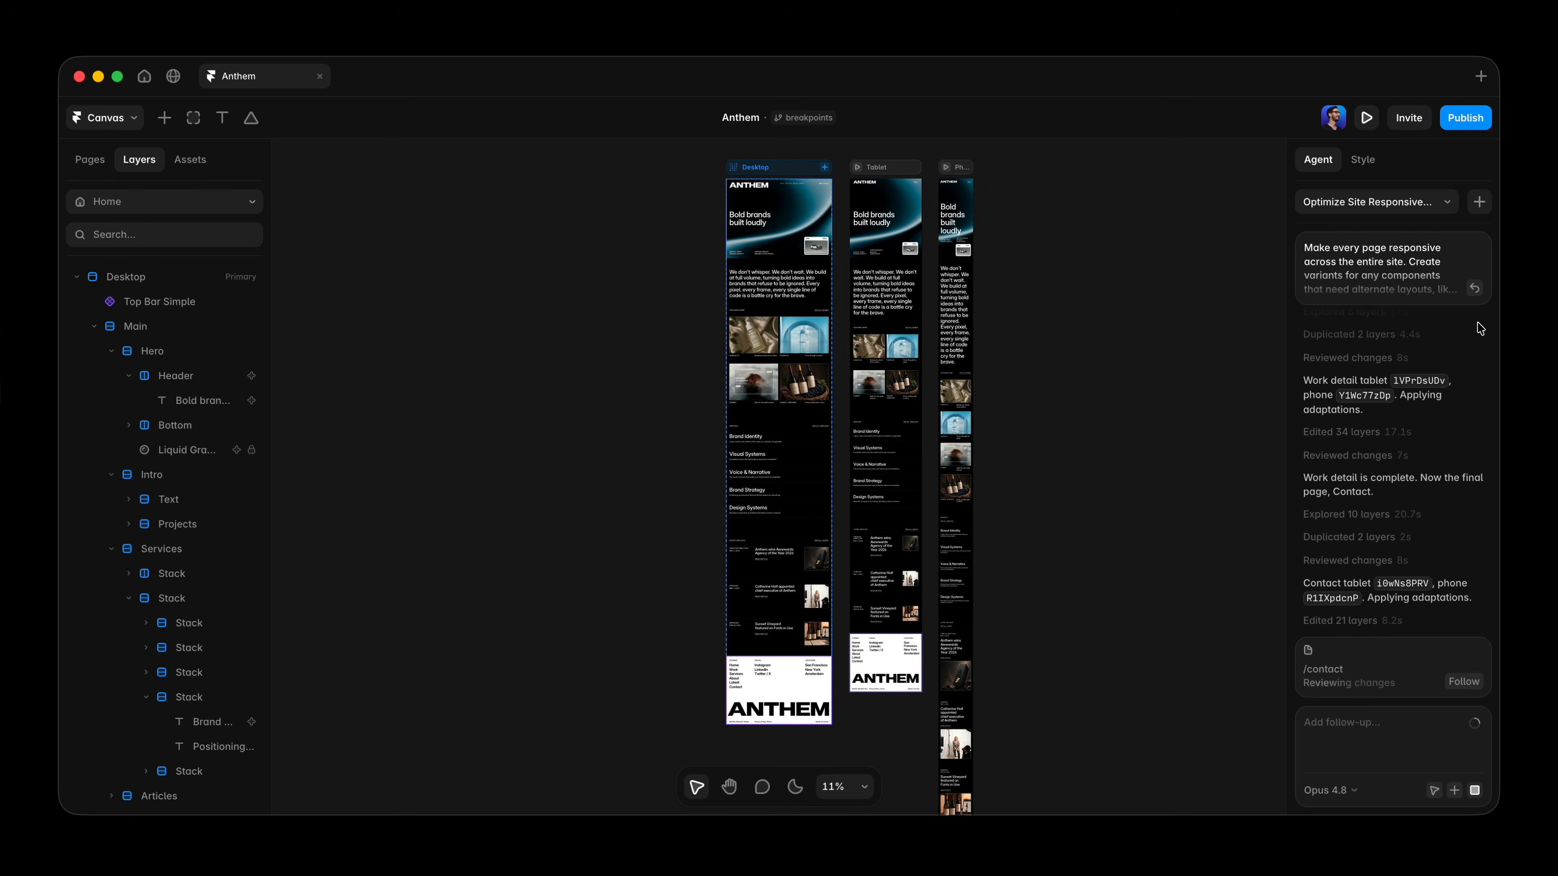
# Review the generated Desktop, Tablet and Phone layouts on the Home, /work, /services and /about pages.
pyautogui.press('super+1')
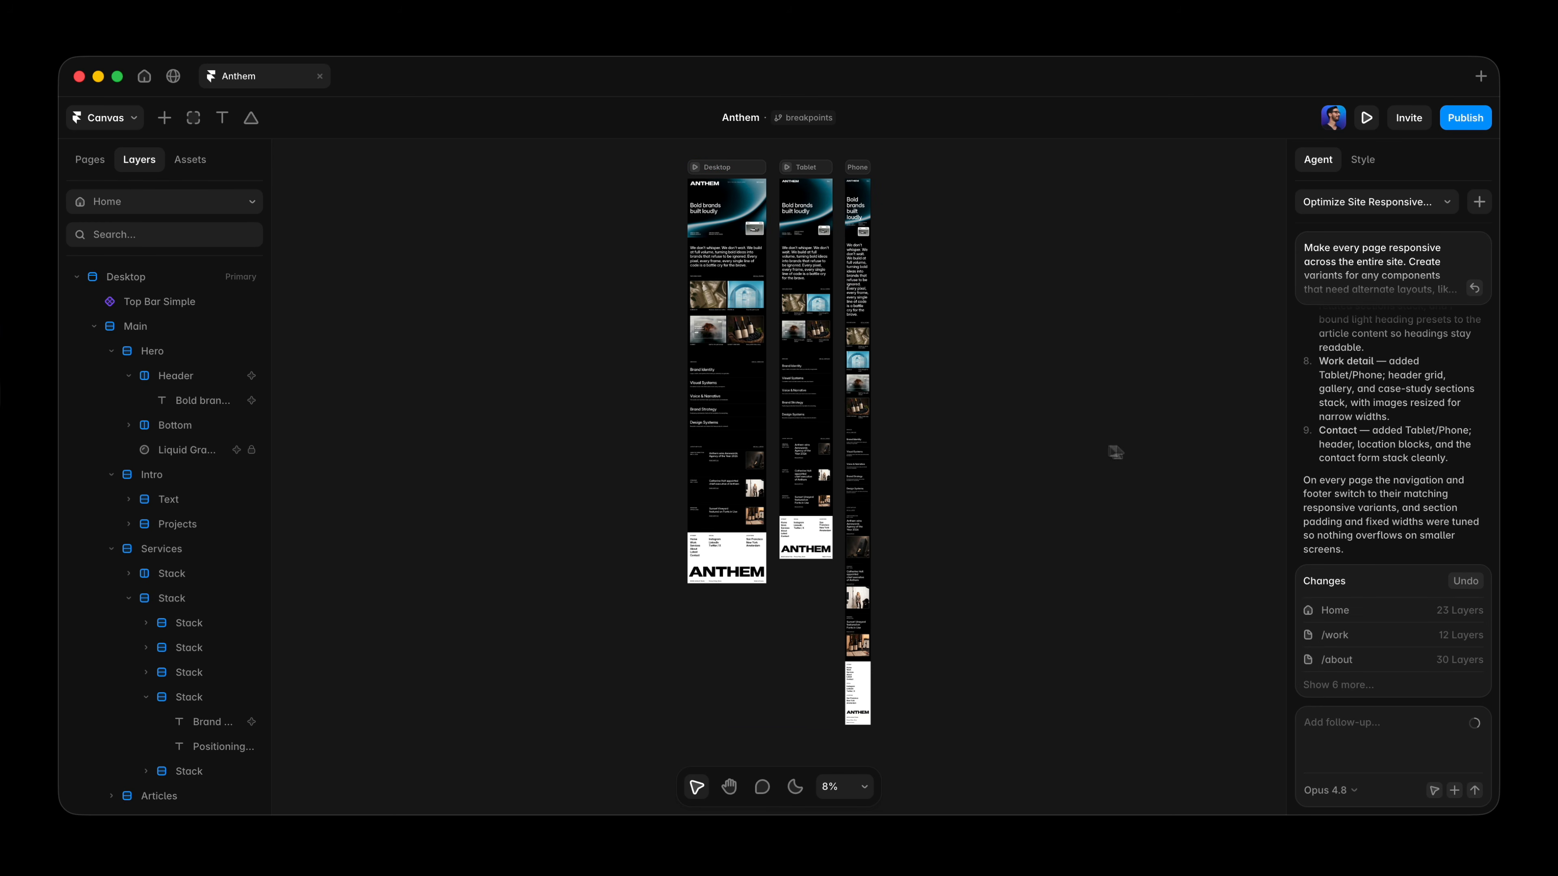
pyautogui.click(90, 161)
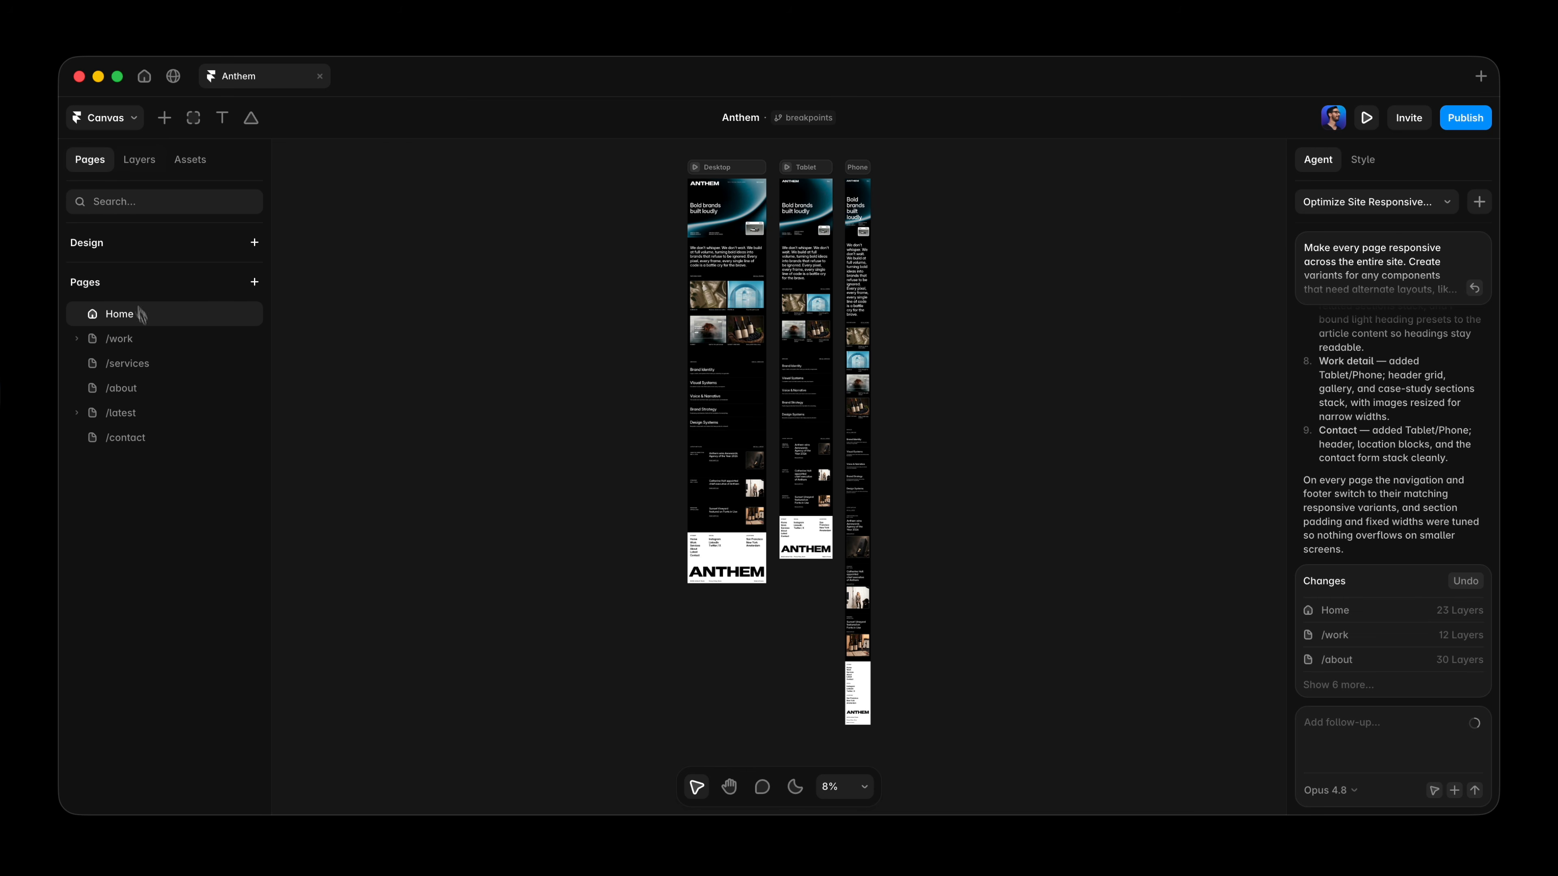
pyautogui.click(147, 341)
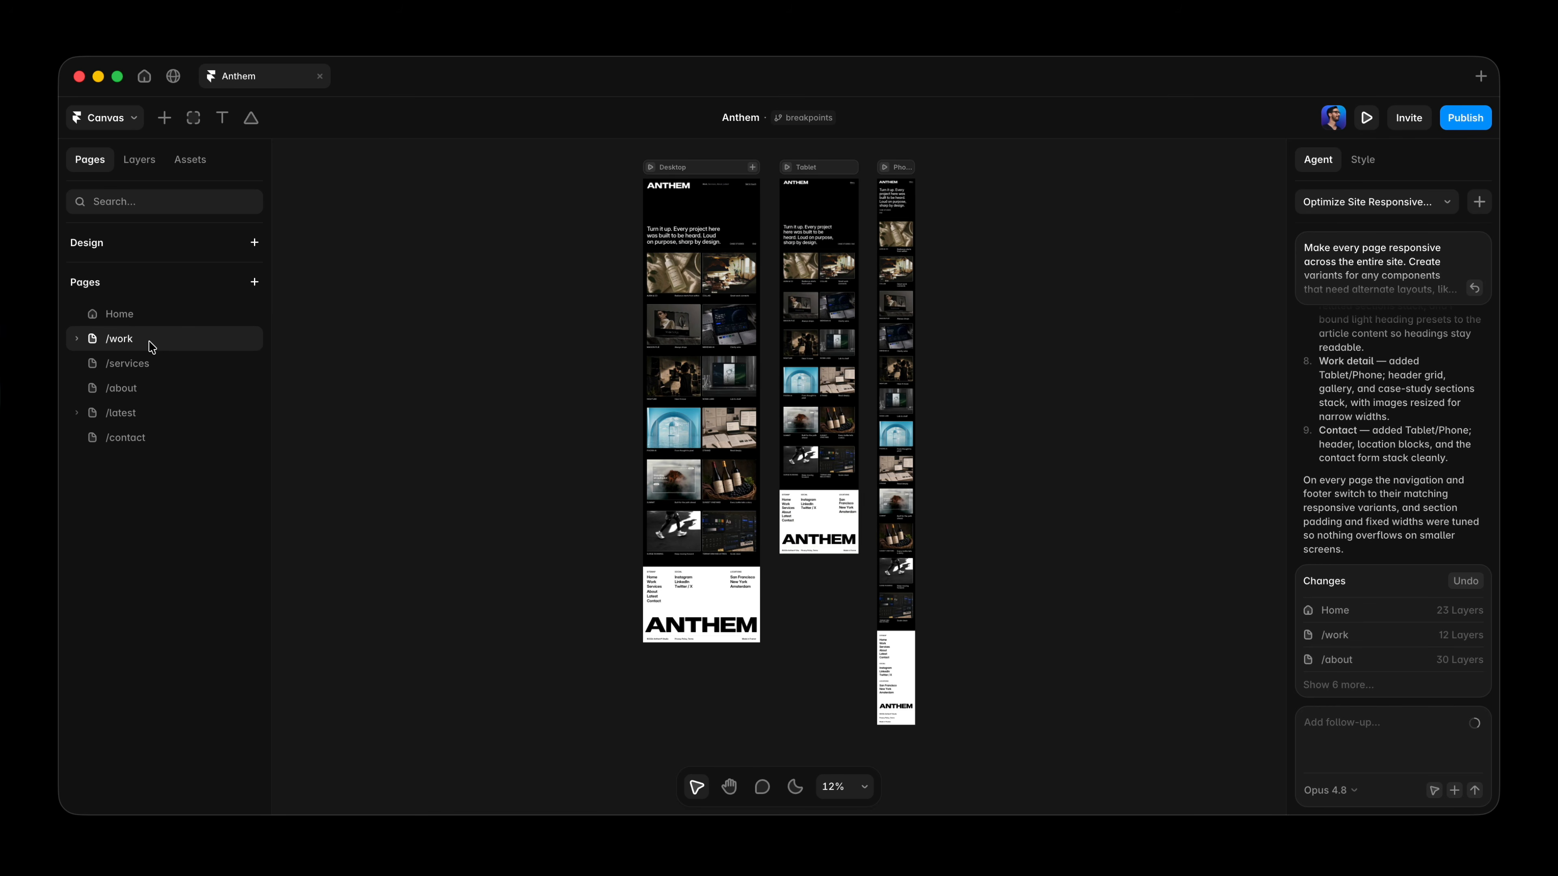
pyautogui.click(151, 367)
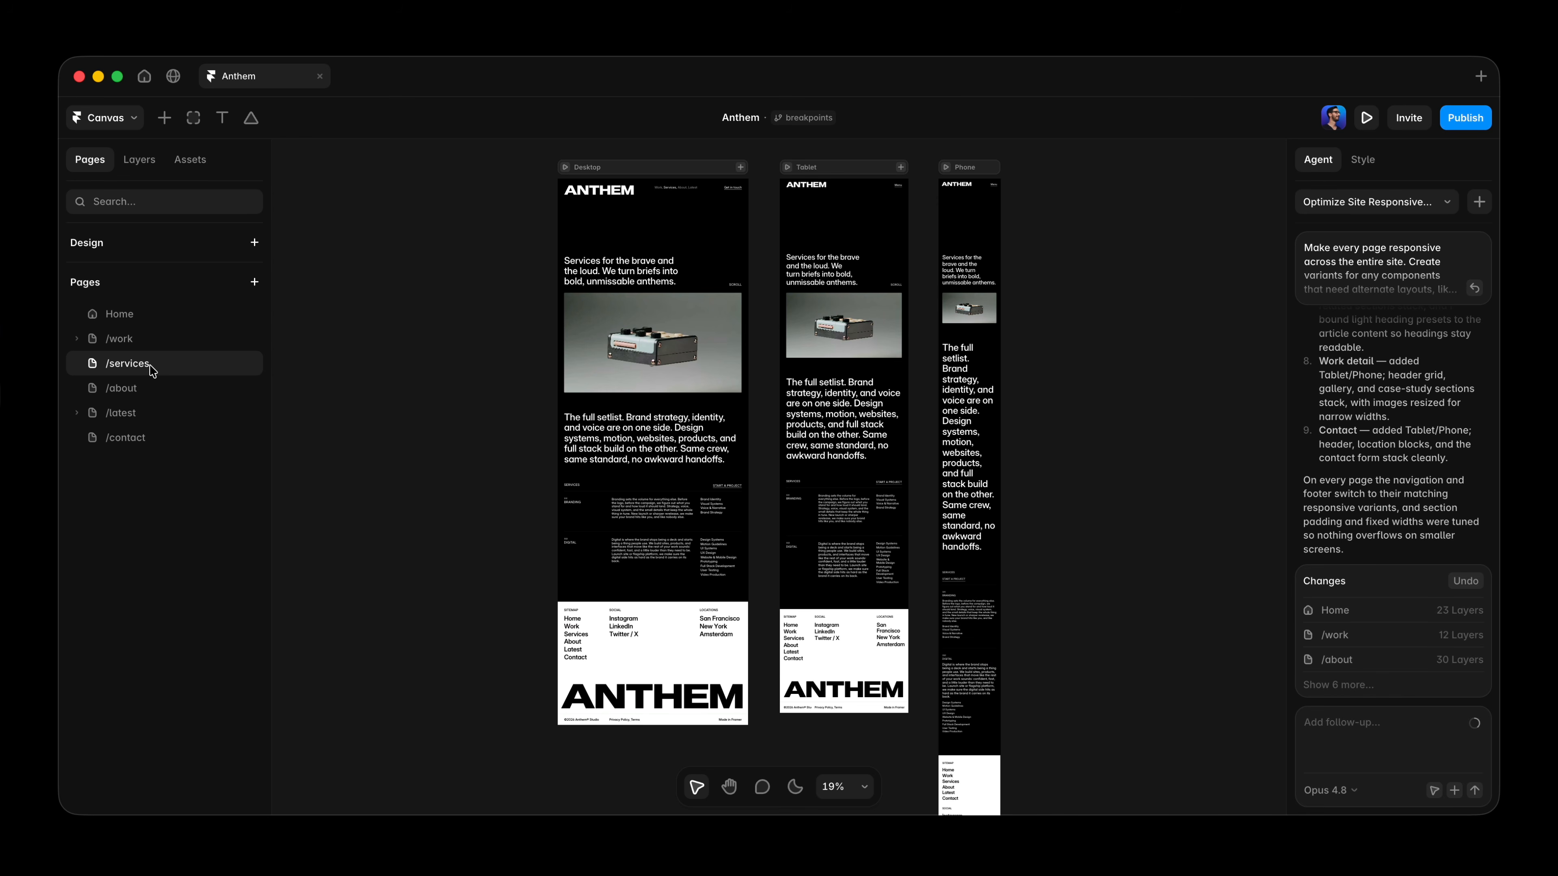
pyautogui.click(152, 390)
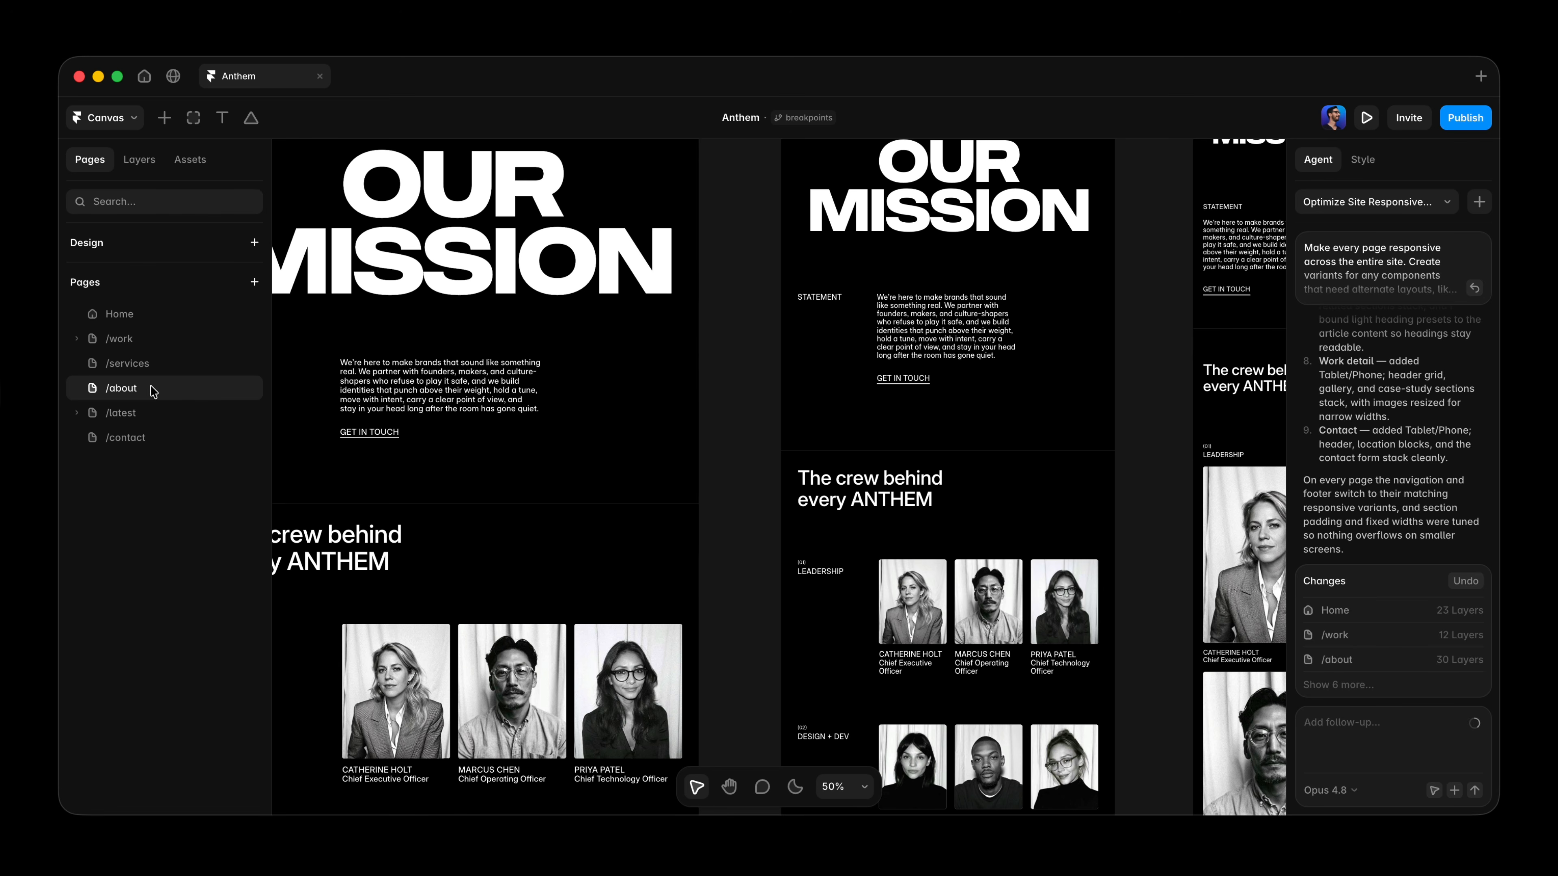
# Ask the agent to fit the phone hero to only the H1 and reel, with nice gaps.
pyautogui.doubleClick(706, 564)
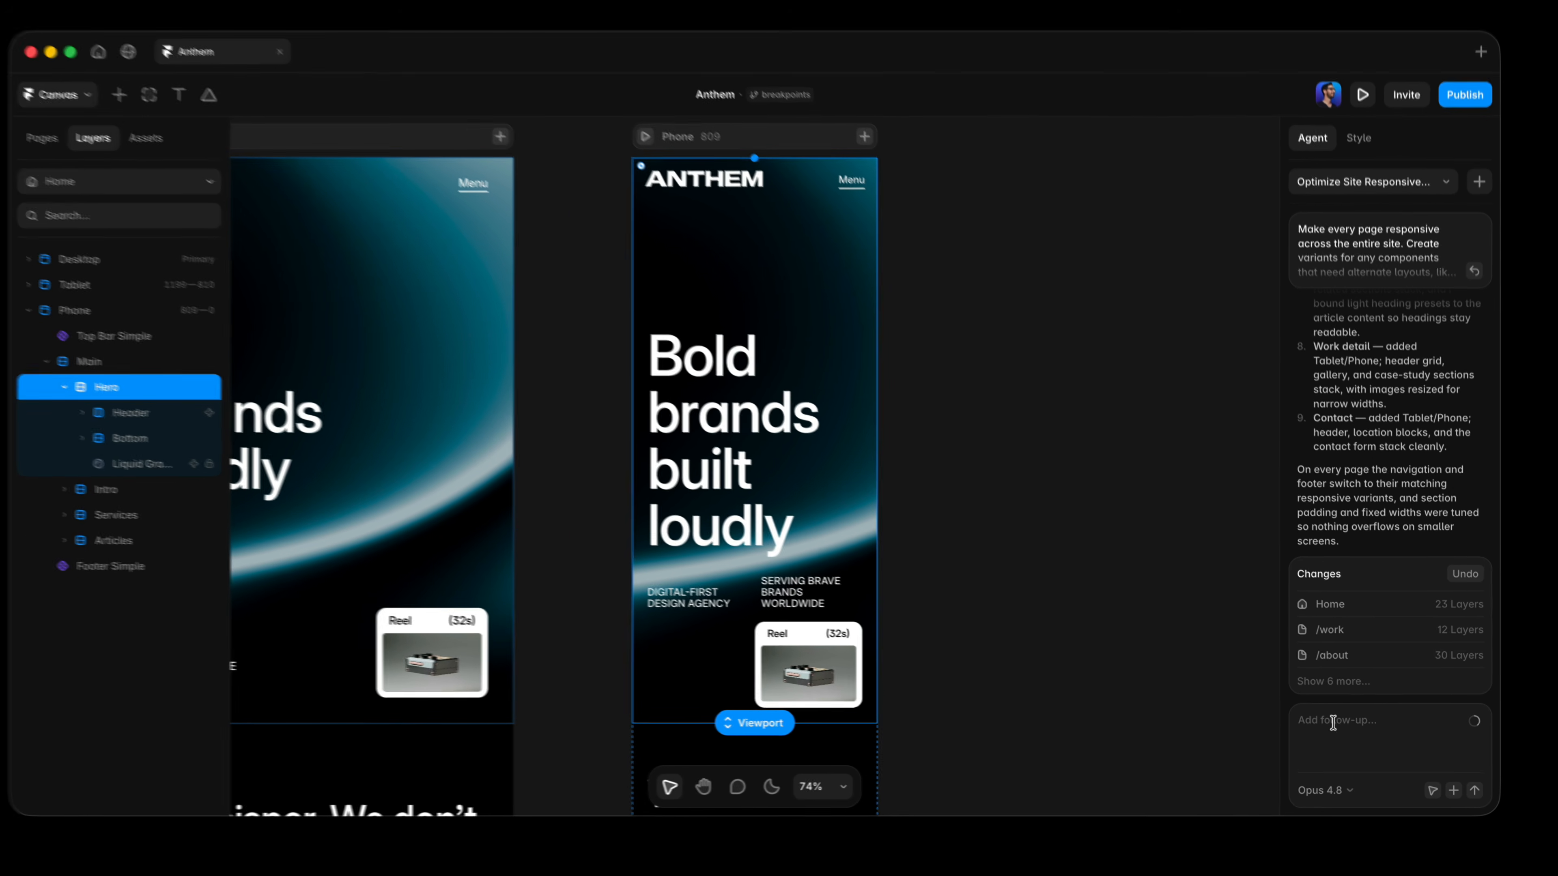
pyautogui.click(1333, 722)
pyautogui.write("The hero doesn't look good on phone. Fit it to H1 and reel only, with")
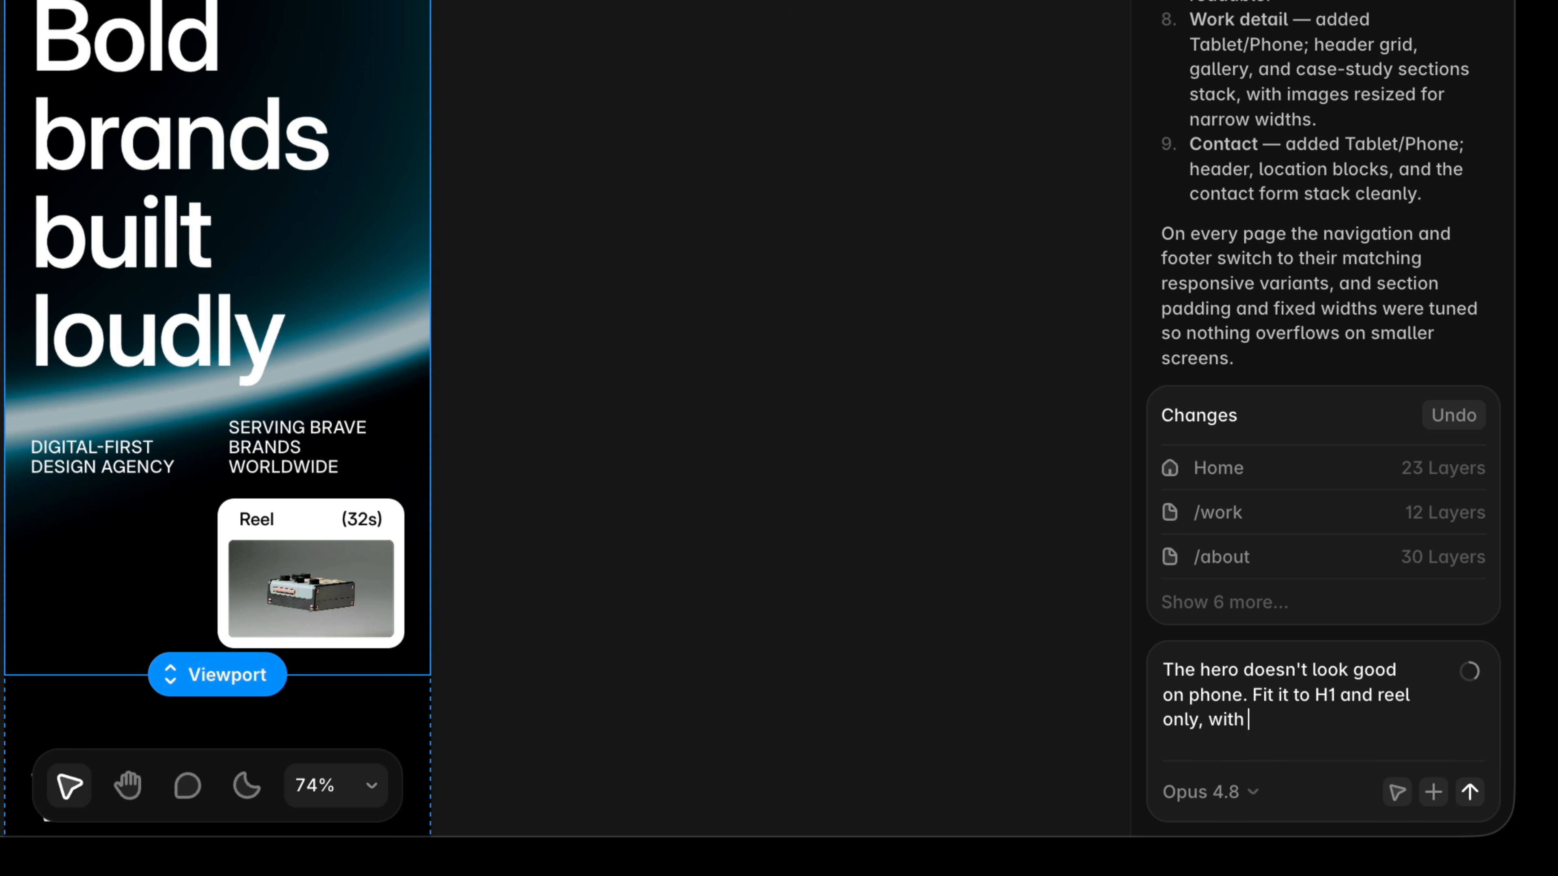
pyautogui.write('nice gaps.')
pyautogui.press('Return')
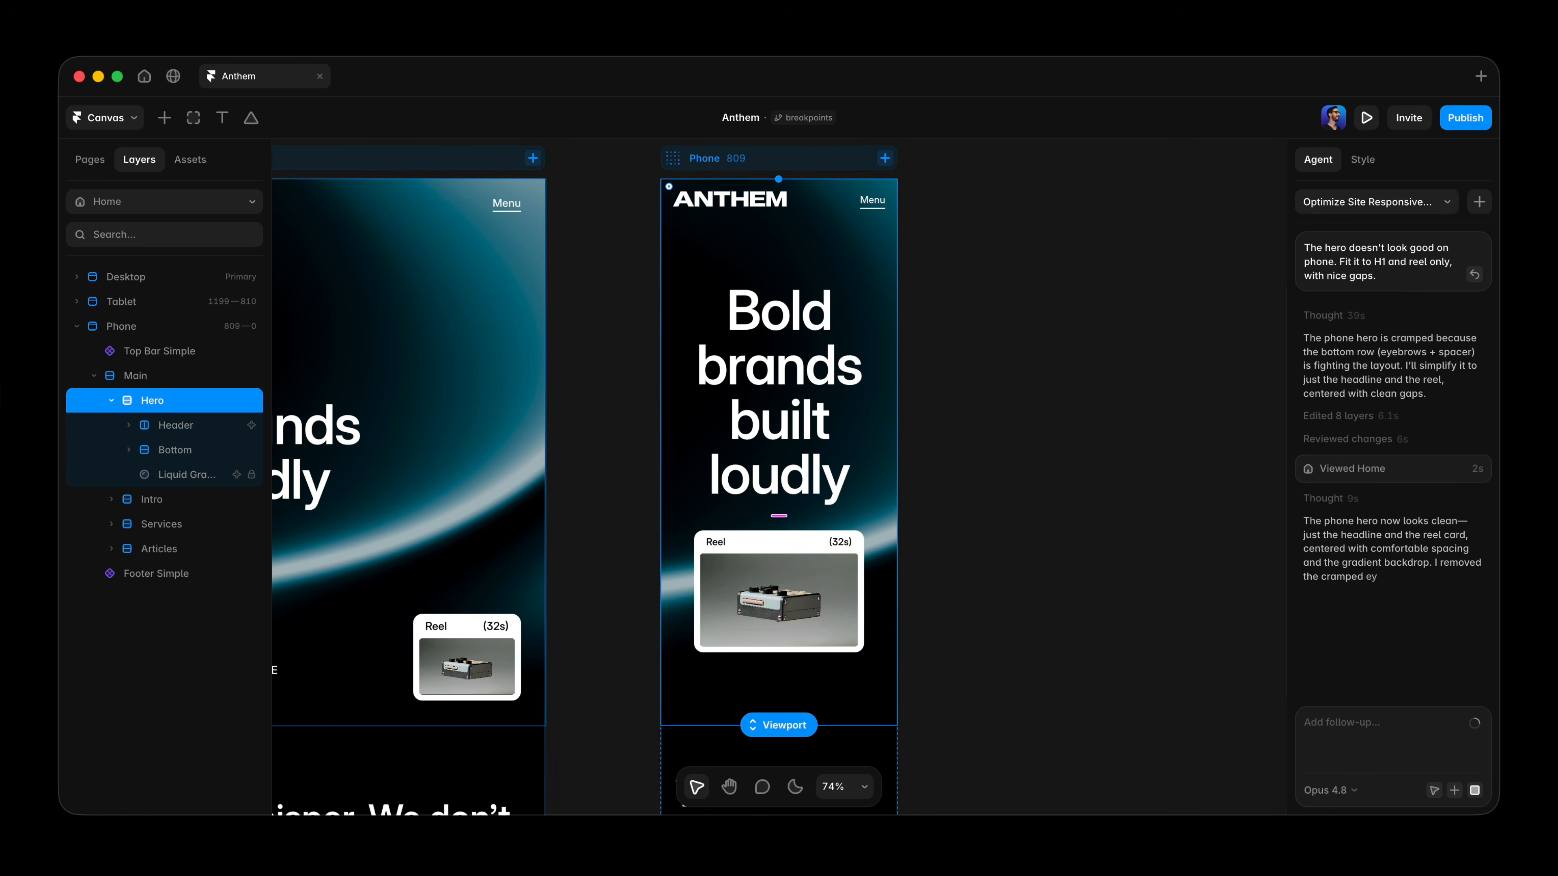
# In a new chat, ask the agent to list every project-wide text layer not bound to a style, excluding layers sized to fit.
pyautogui.press('super+1')
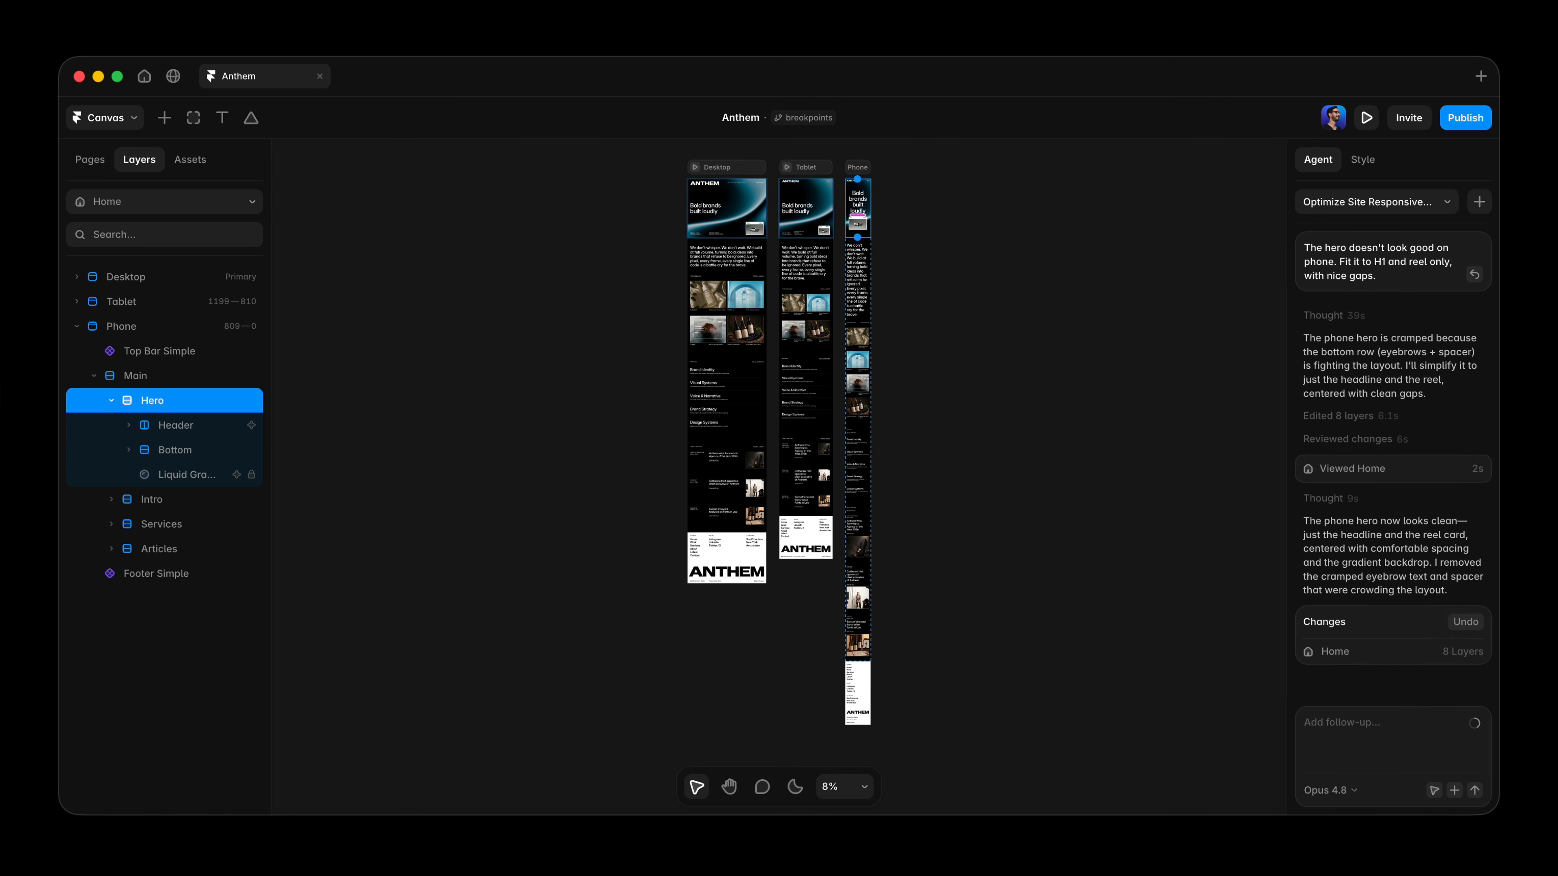
pyautogui.click(741, 437)
pyautogui.press('Down')
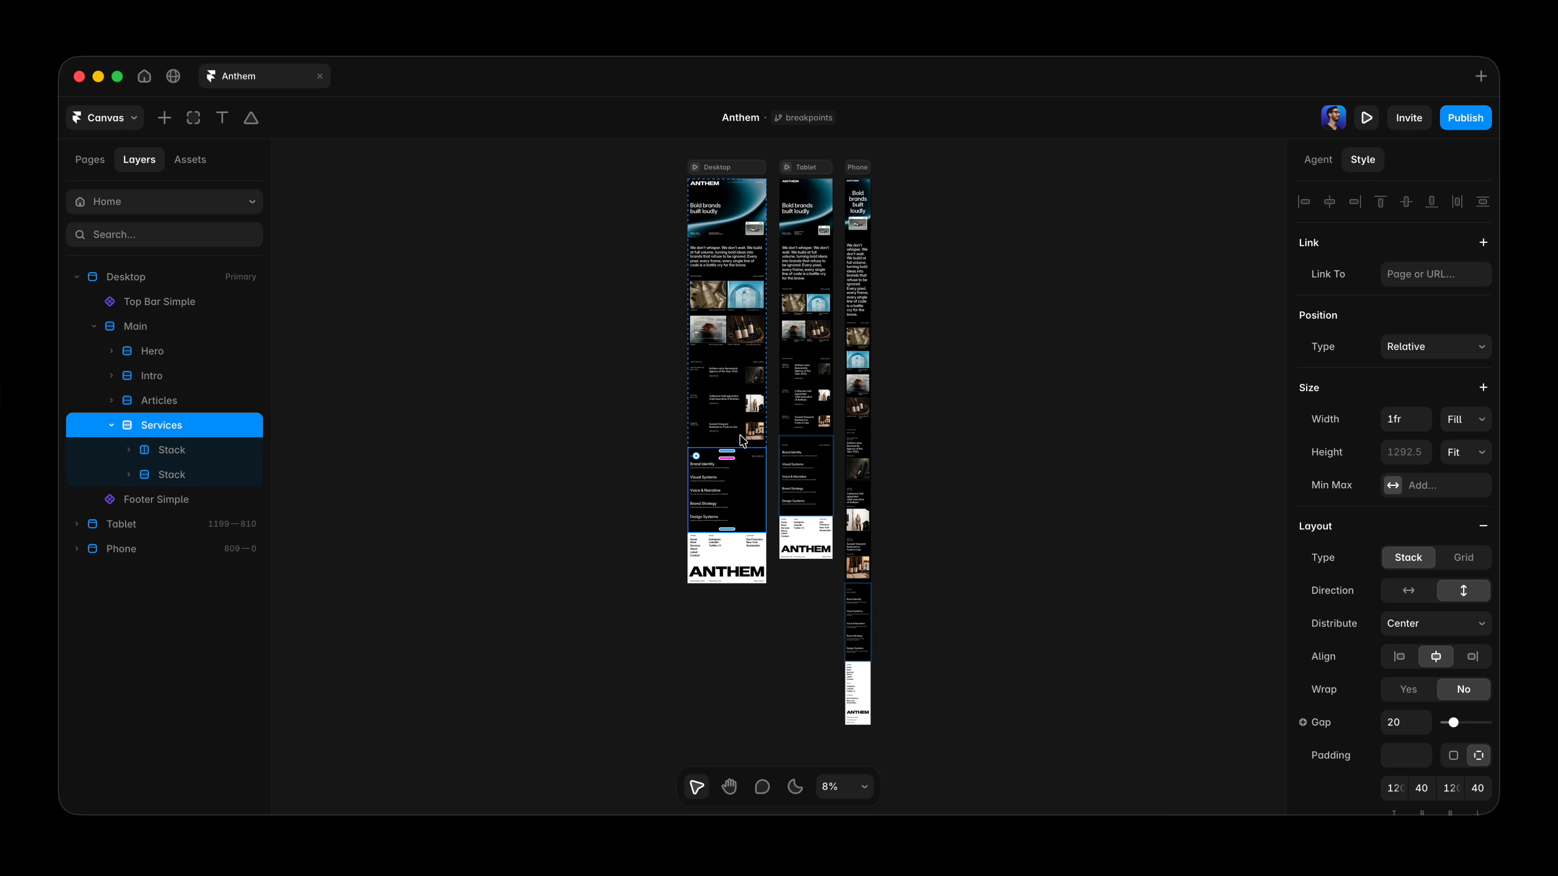
pyautogui.click(974, 304)
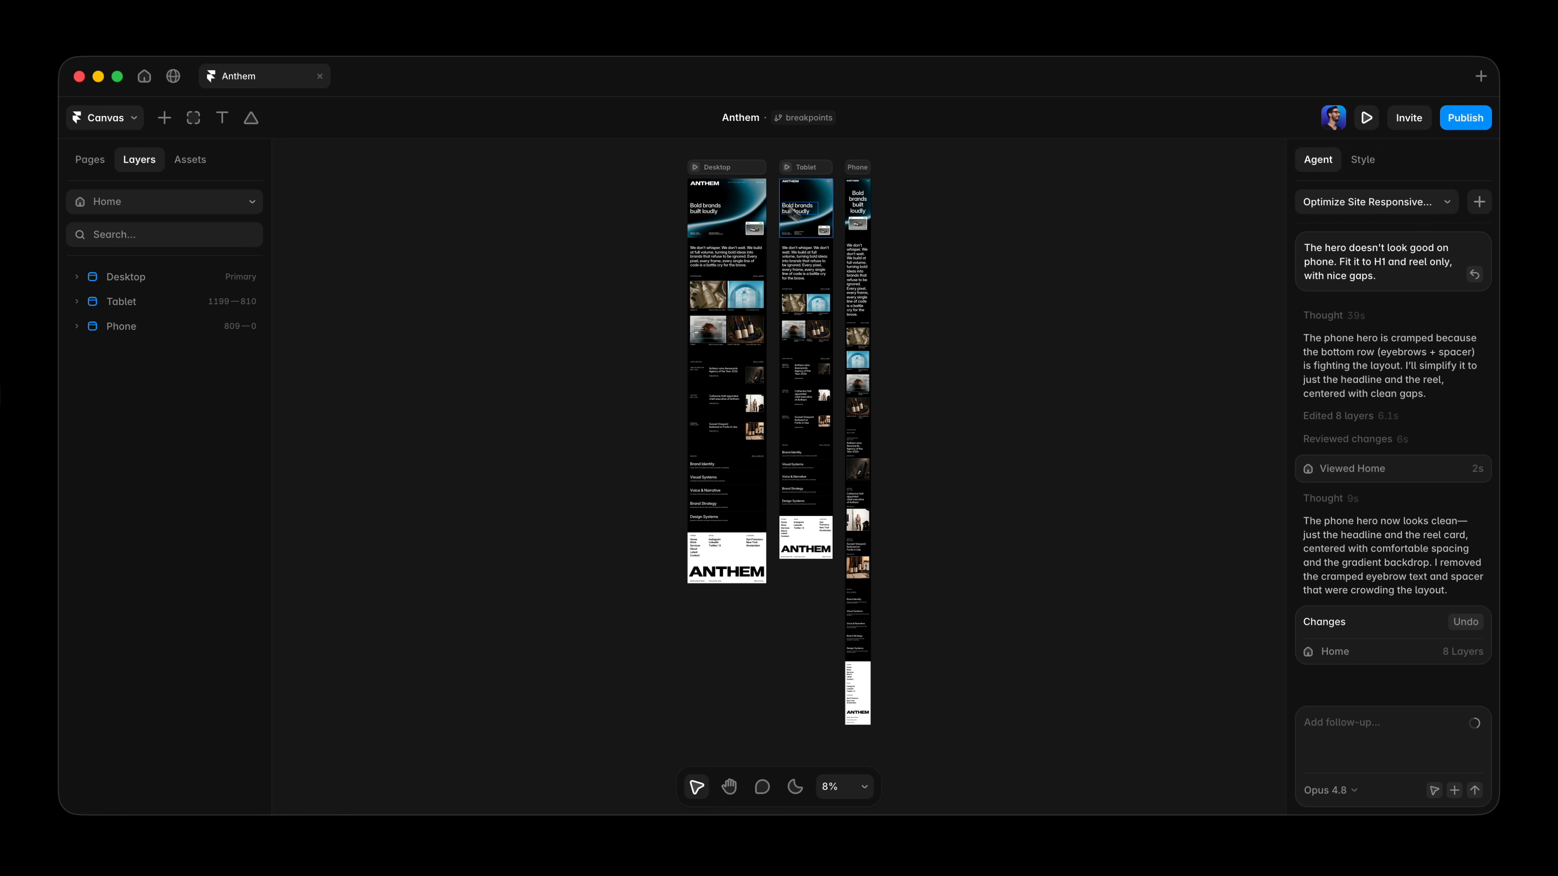
pyautogui.click(762, 189)
pyautogui.press('super+2')
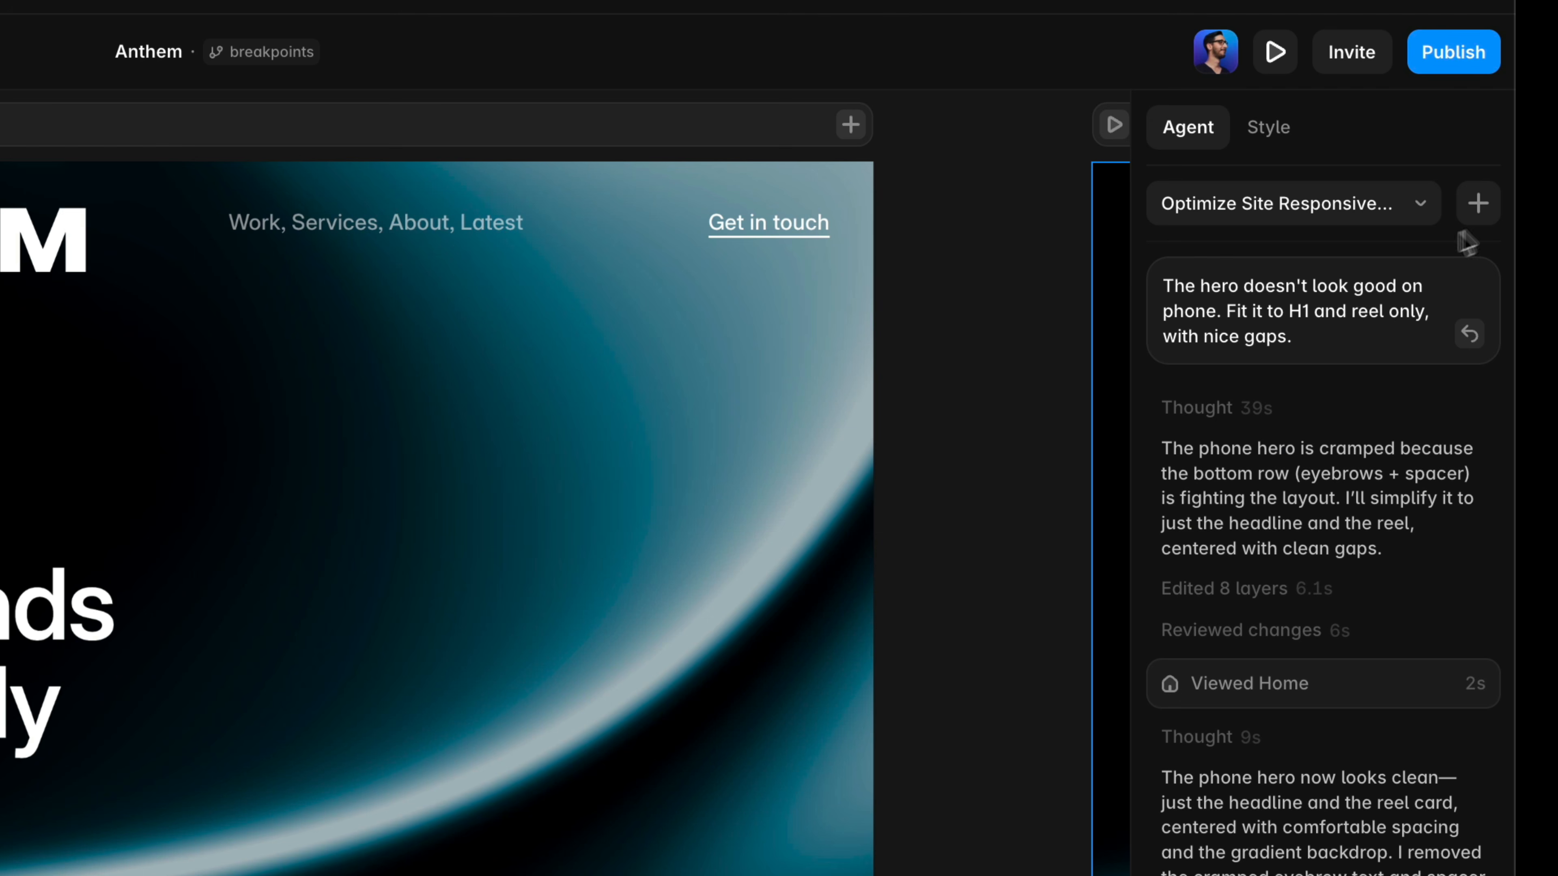
pyautogui.click(1478, 206)
pyautogui.write('List all of the text layers project-wid')
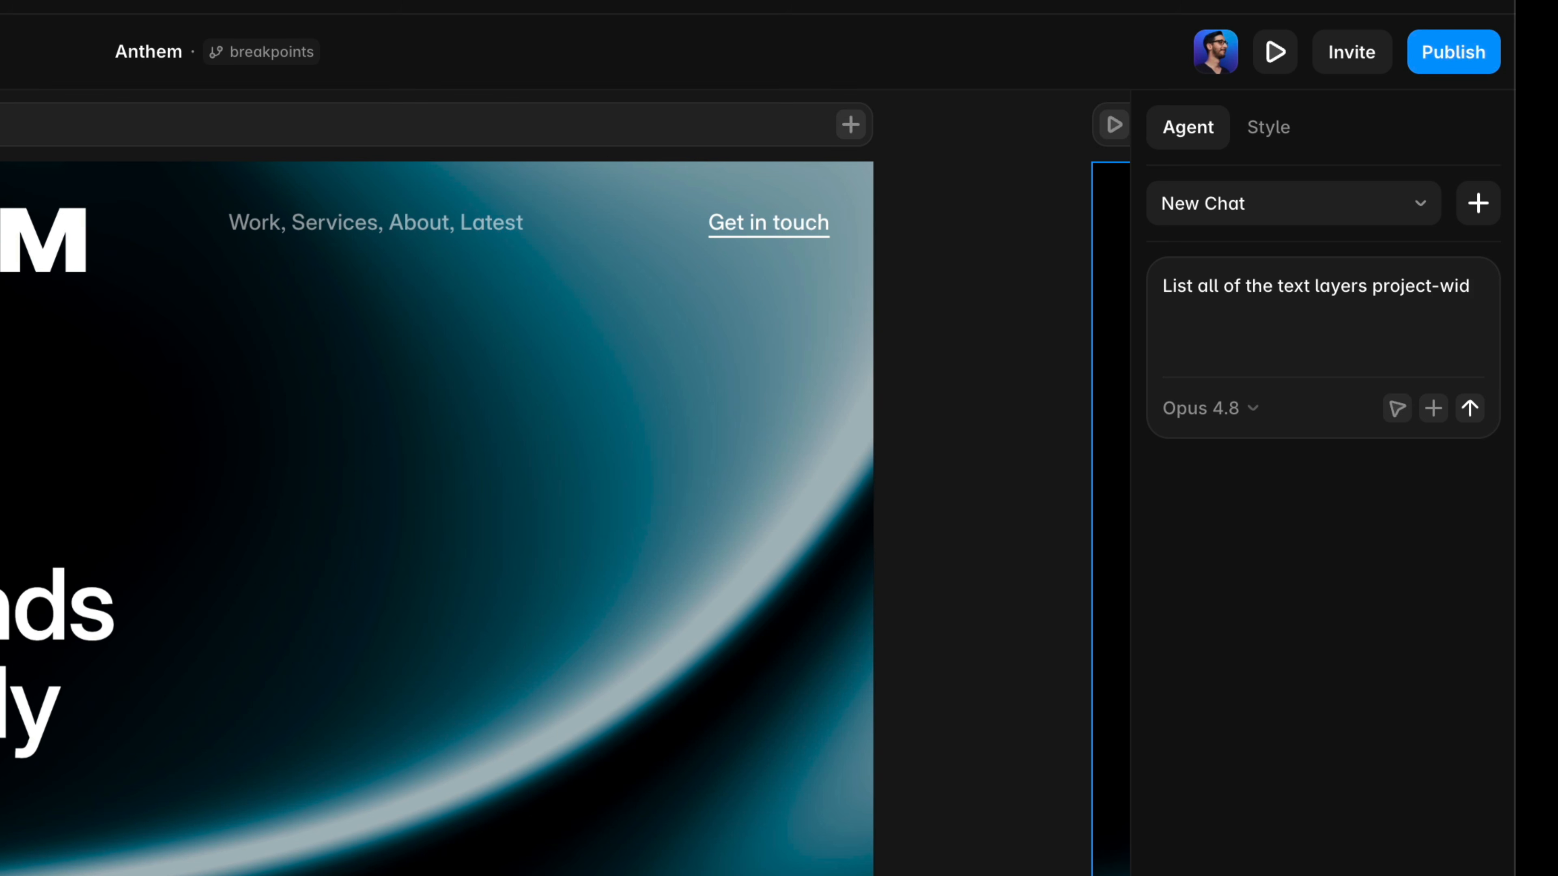
pyautogui.write('e that are not bound to a style. Exclude any text layers sized to')
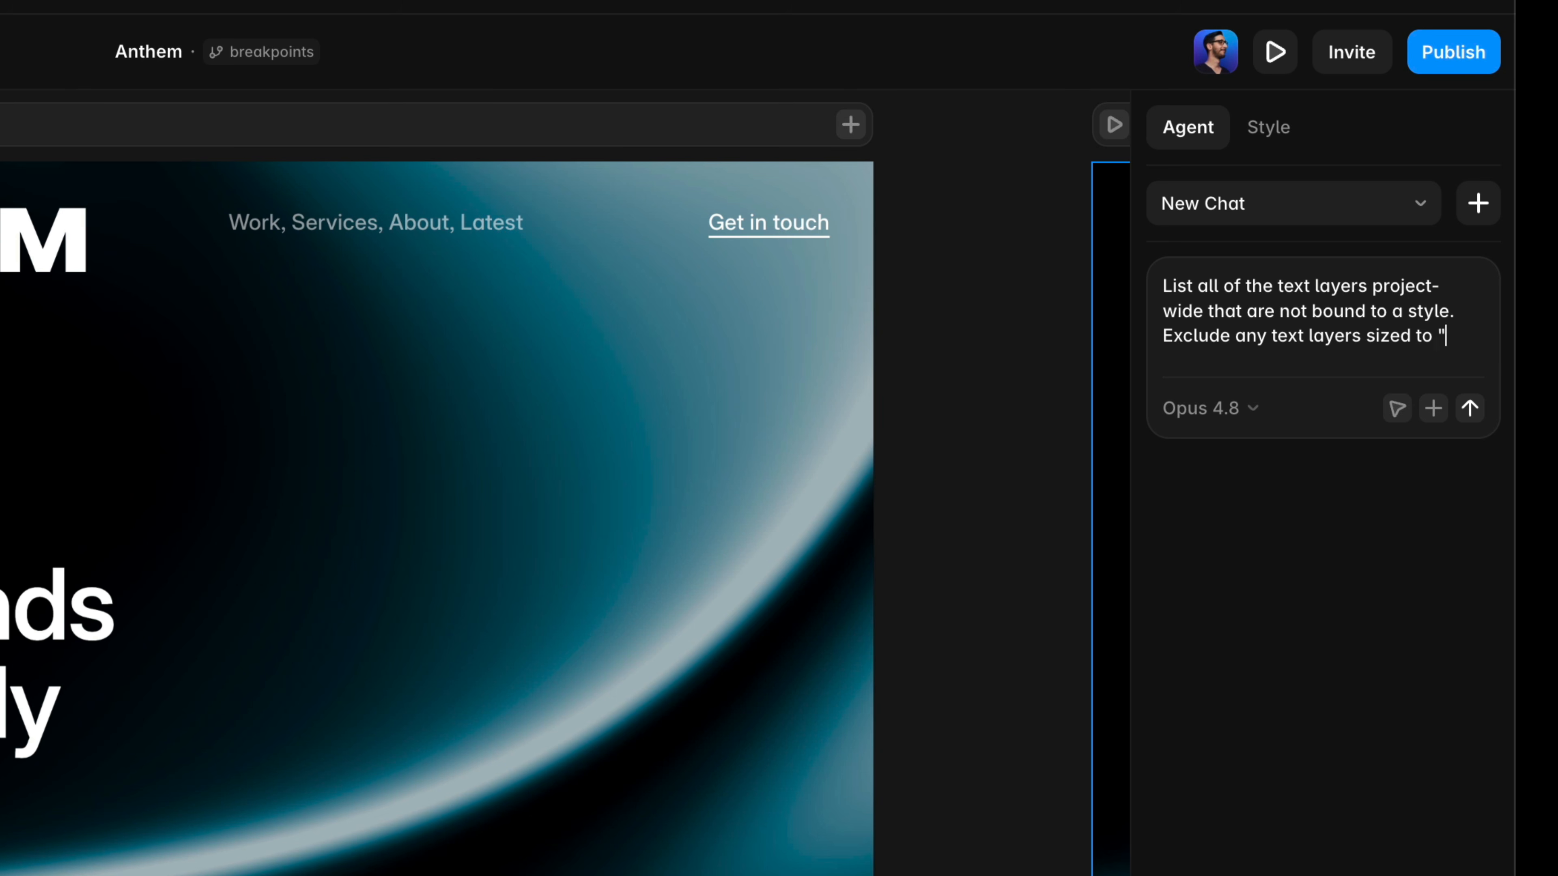
pyautogui.write('.')
pyautogui.press('Return')
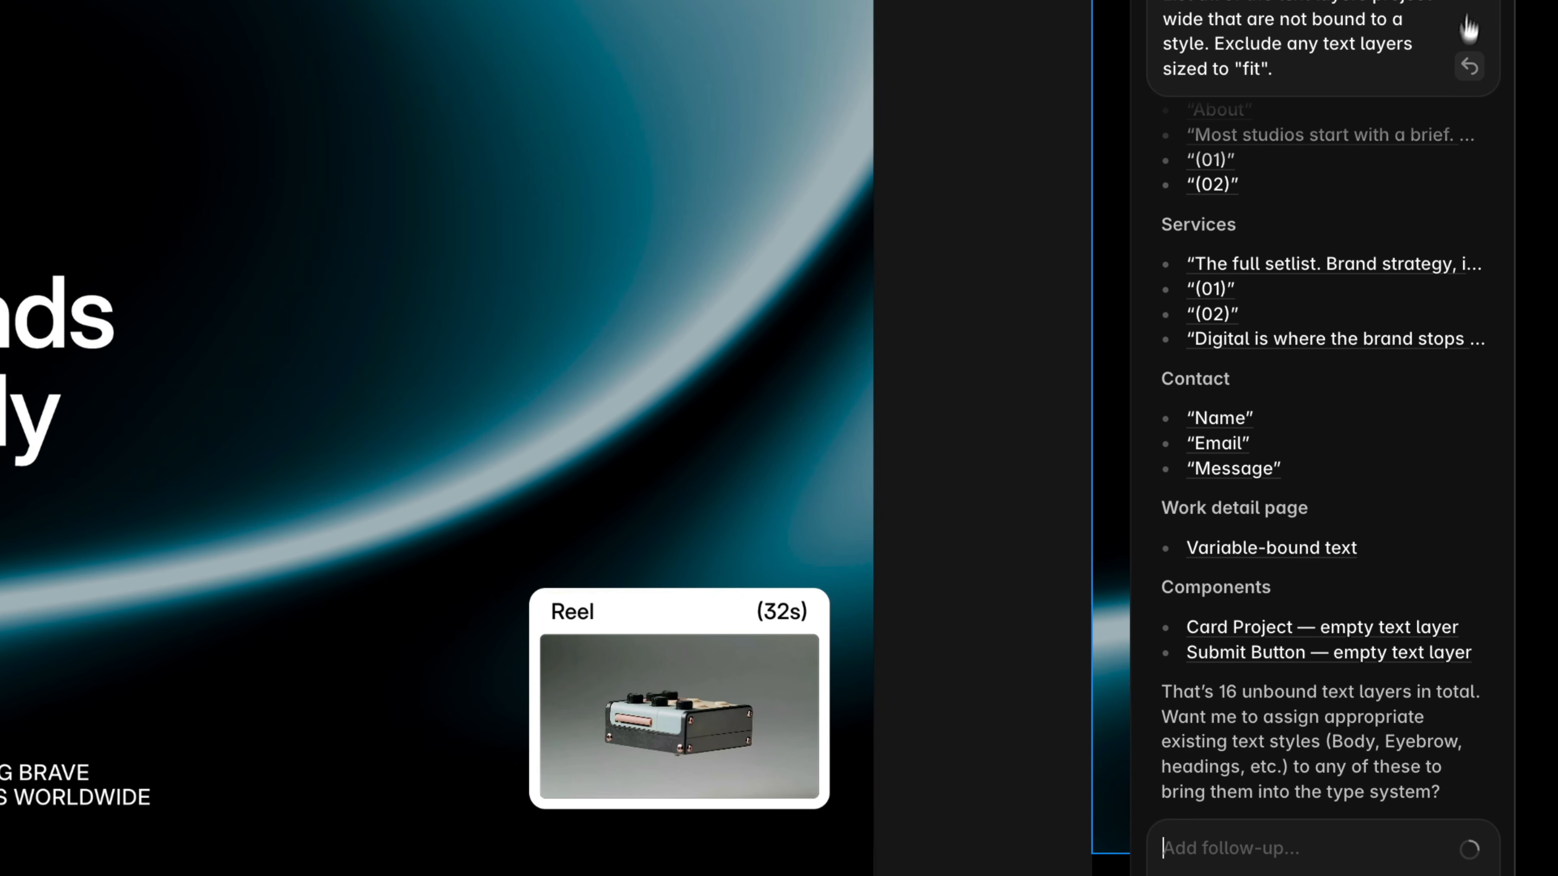
# Reply yes so the agent assigns existing text styles to all the unbound text layers.
pyautogui.scroll(6, 1345, 549)
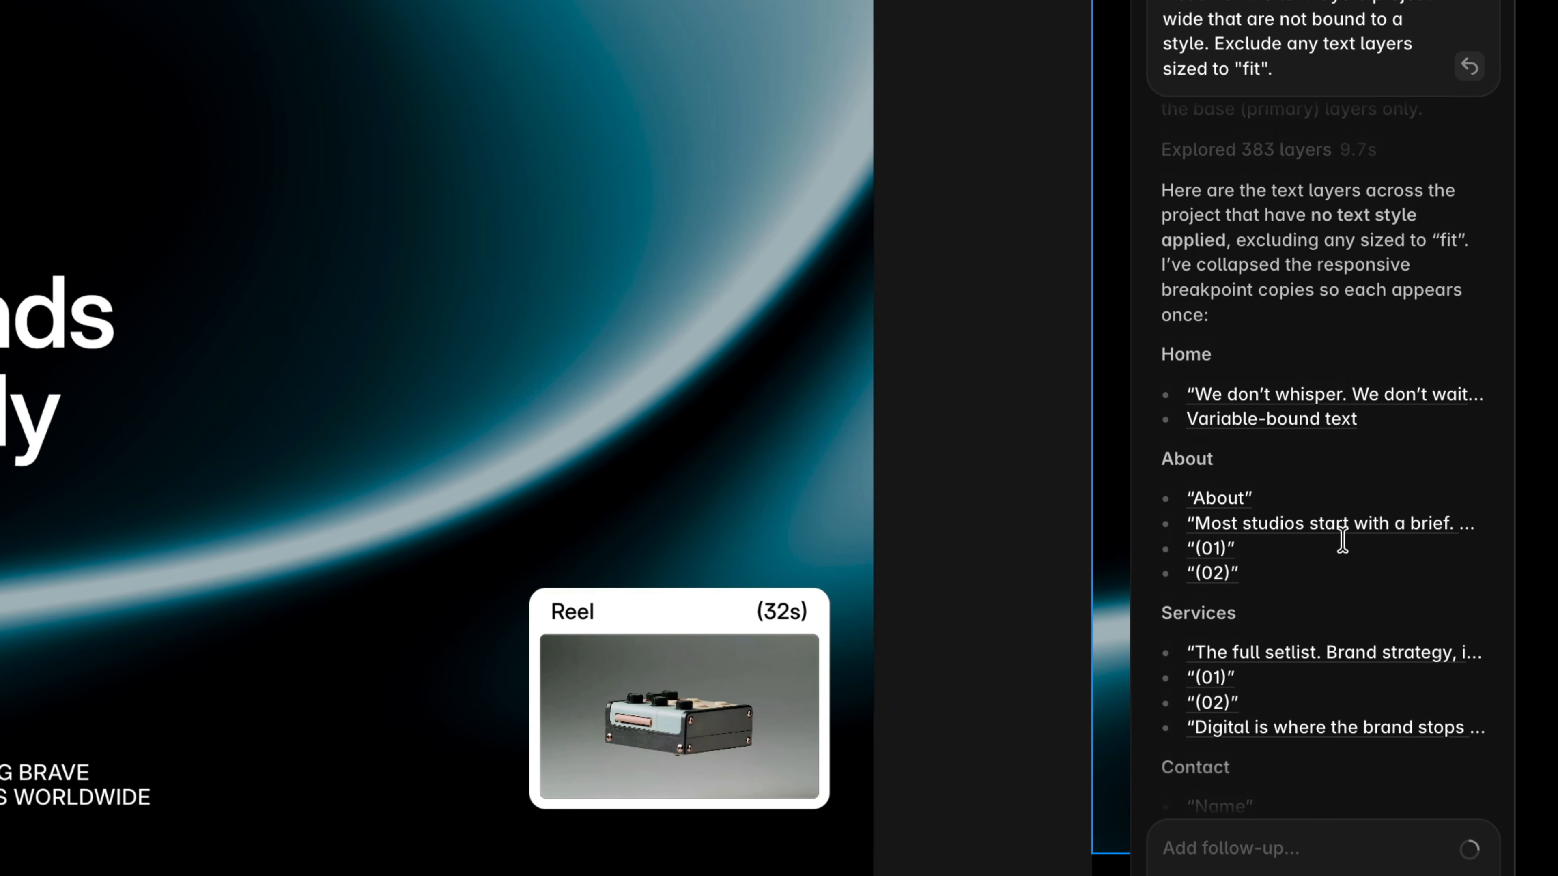
pyautogui.click(1233, 525)
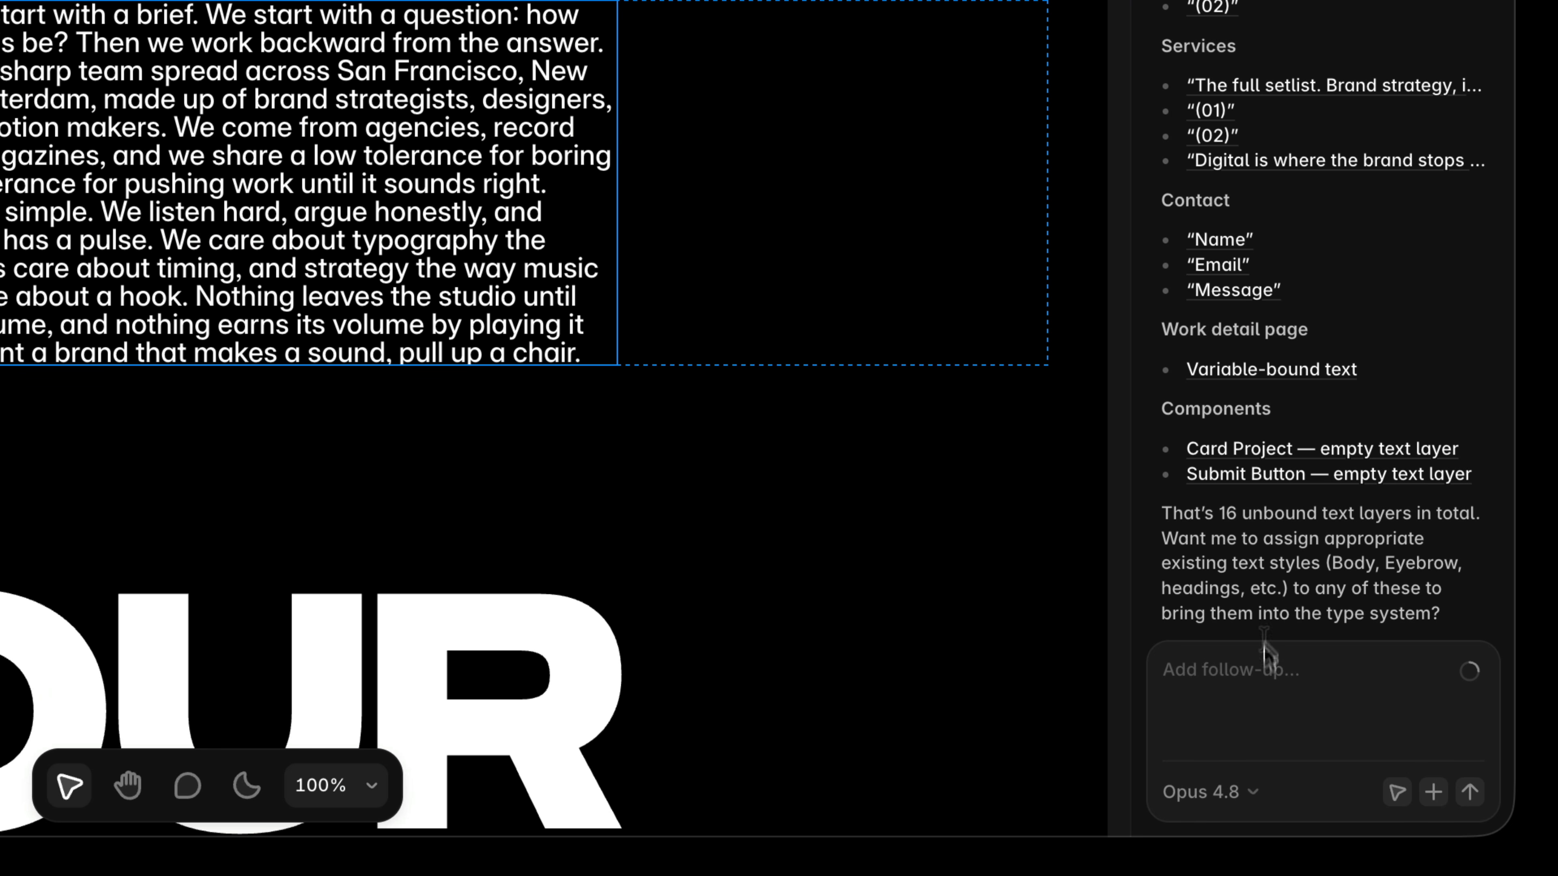
pyautogui.write('Yes')
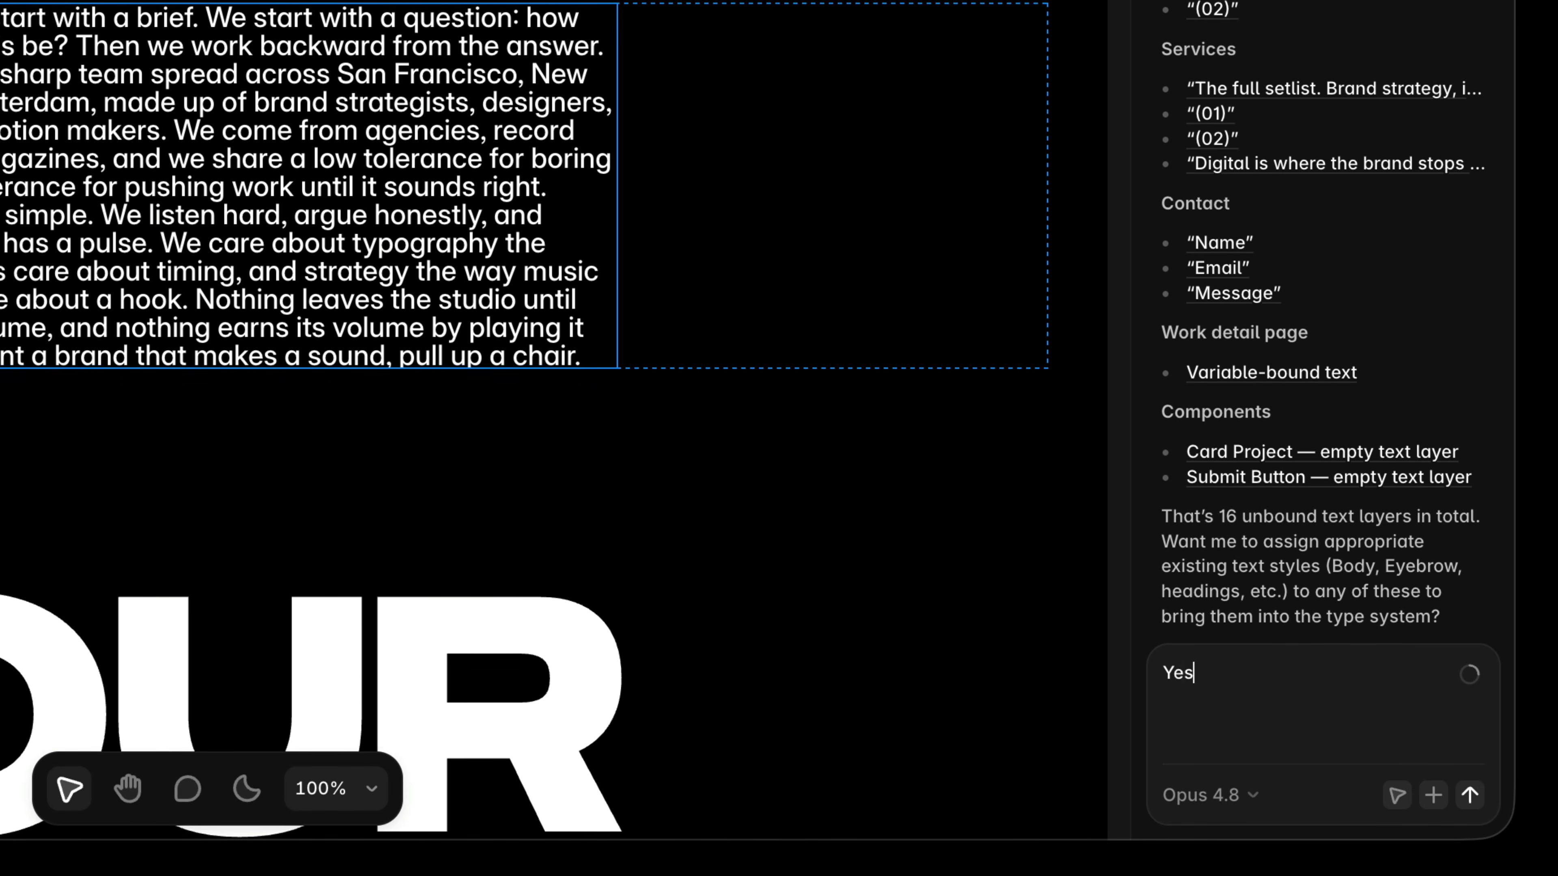
pyautogui.press('Return')
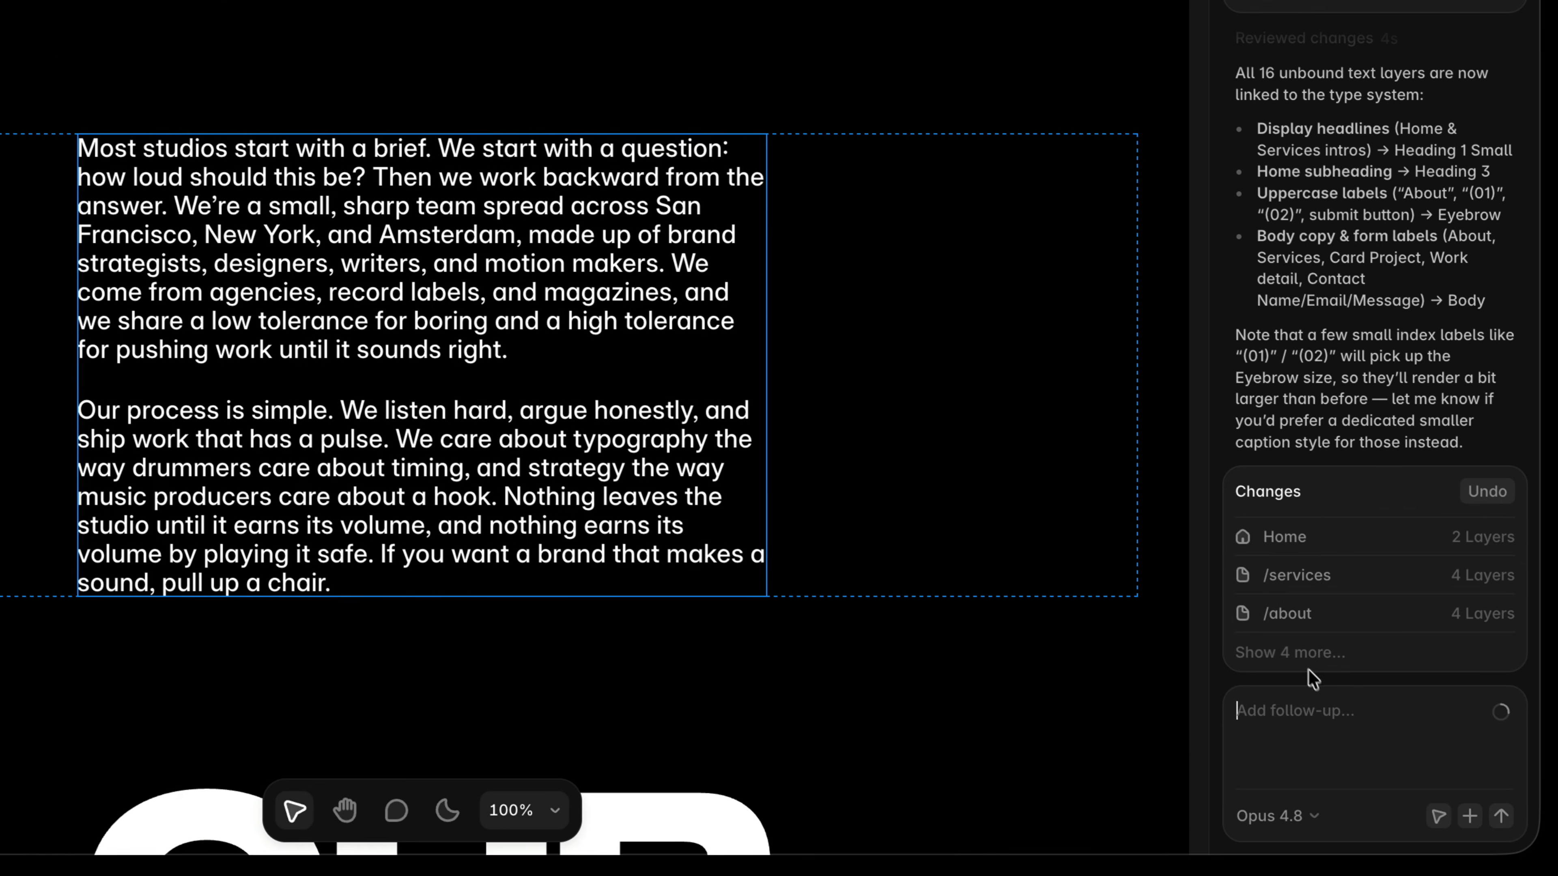
# Inspect the text style applied to the About page's body paragraph and the agent's list of changes.
pyautogui.click(1300, 652)
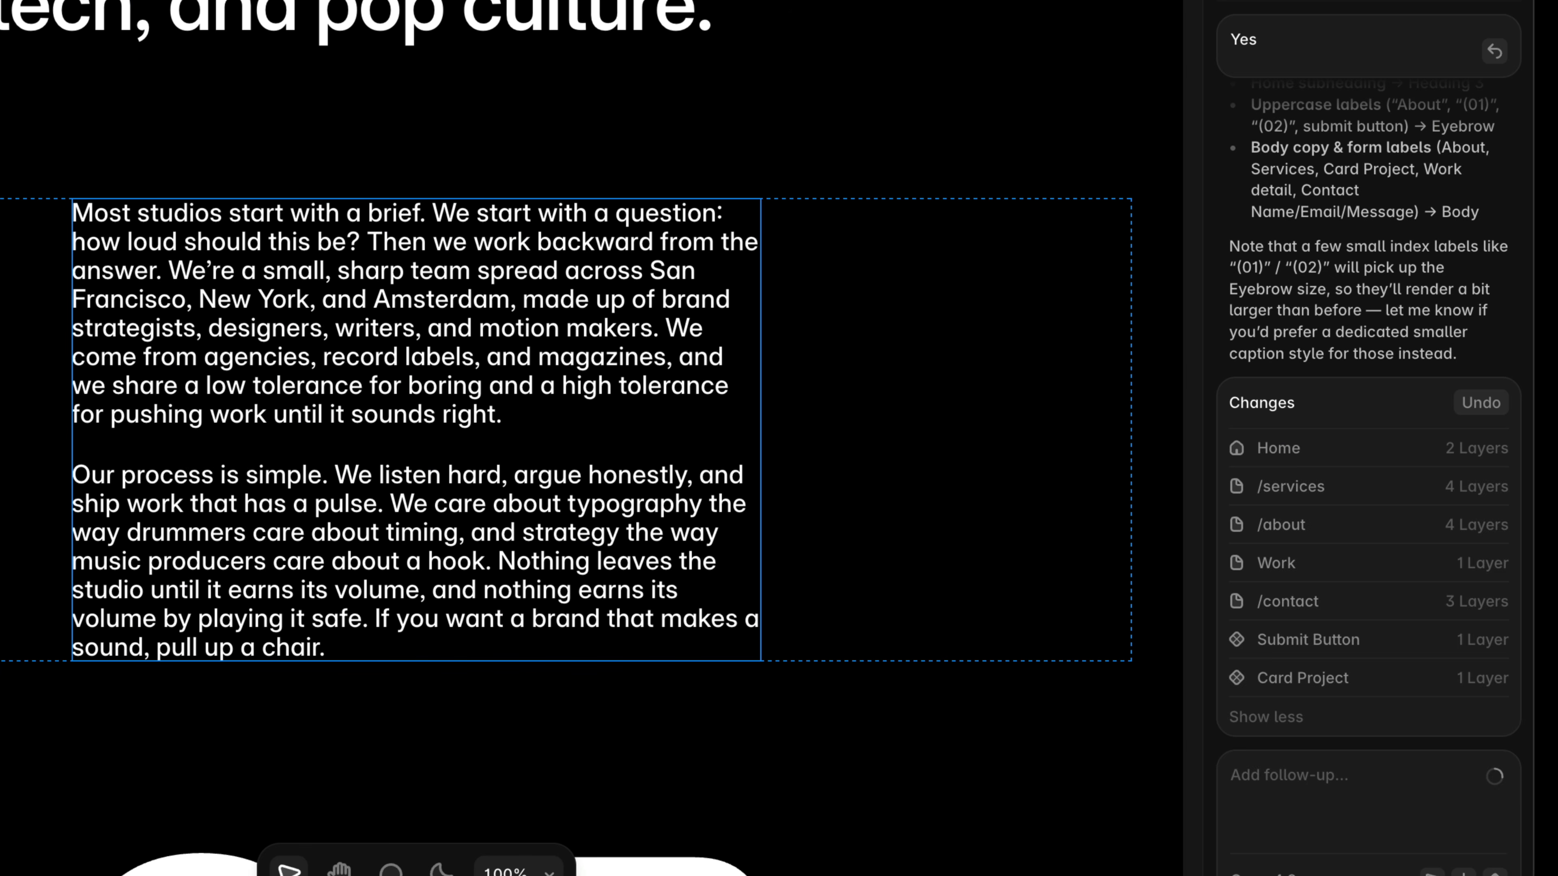
pyautogui.press('Escape')
pyautogui.scroll(-10, 1284, 331)
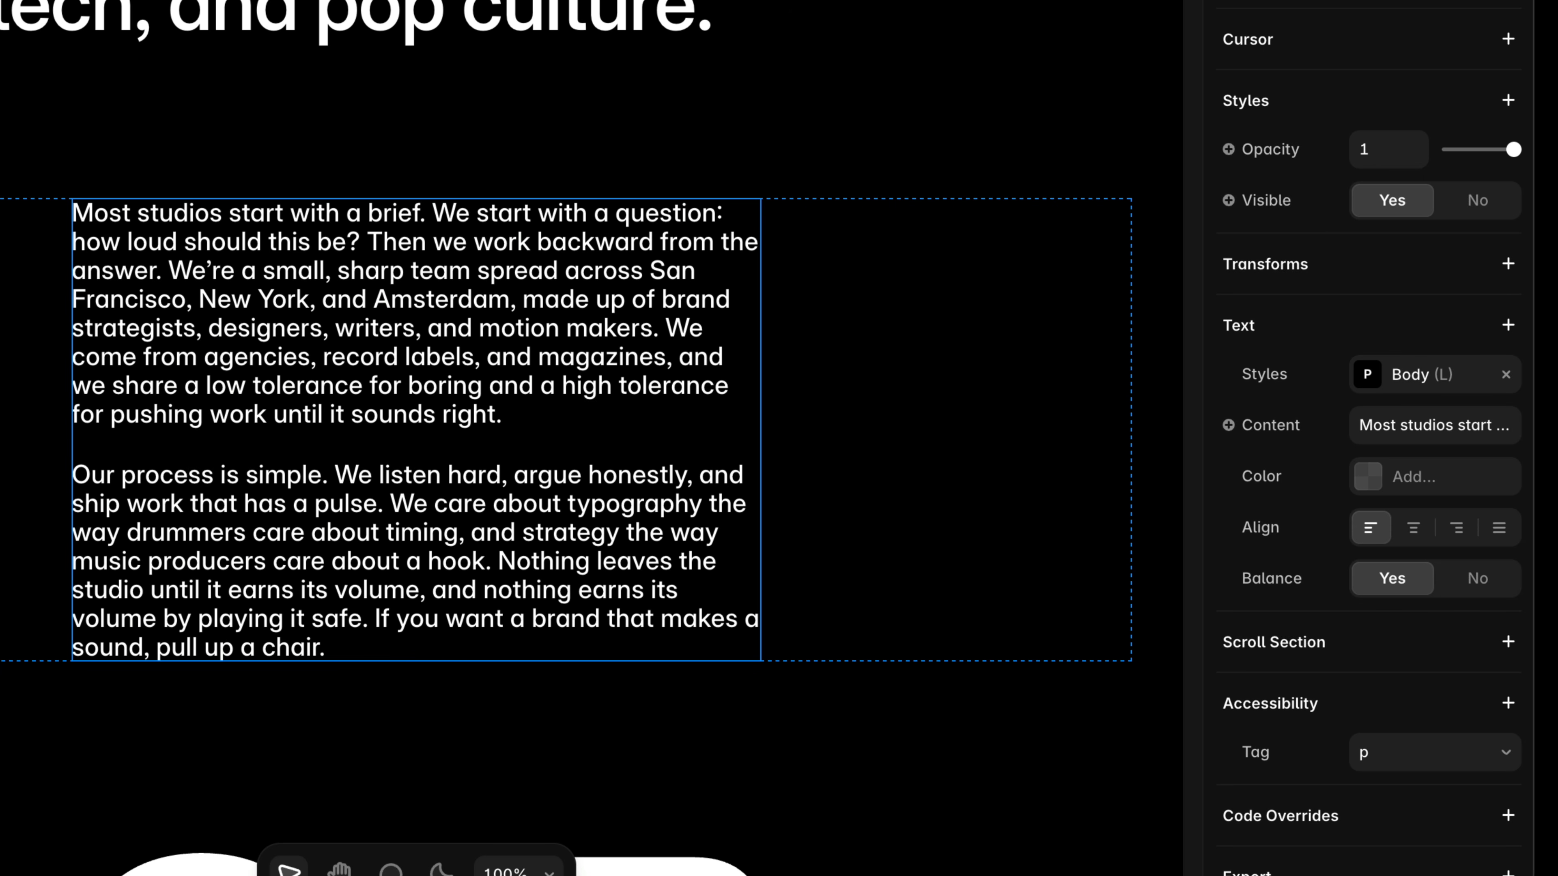
pyautogui.click(1282, 1)
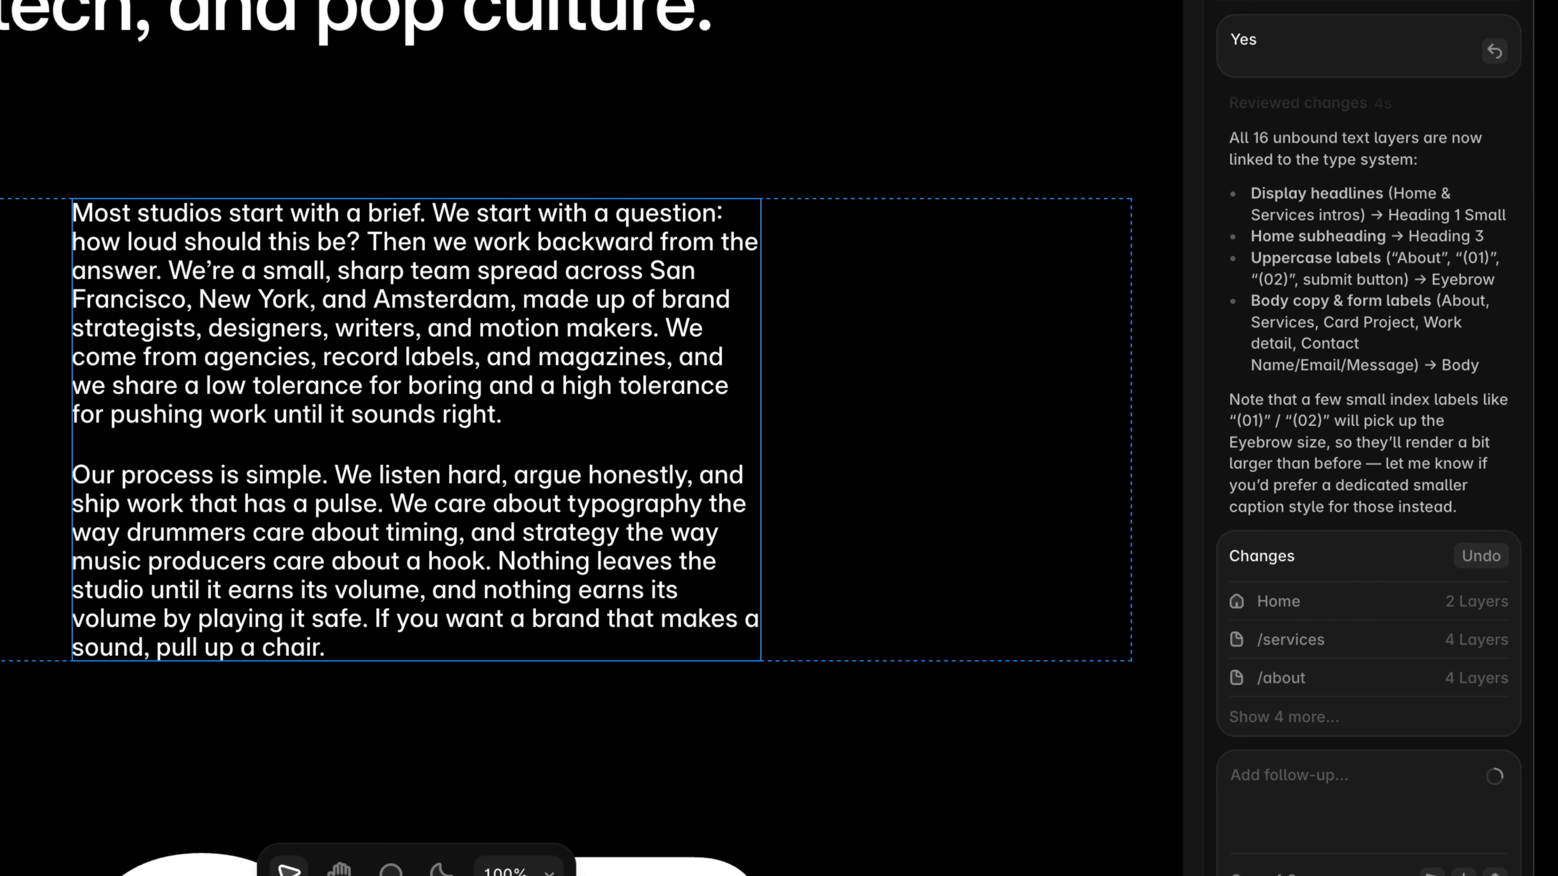
pyautogui.click(1473, 558)
pyautogui.click(1475, 560)
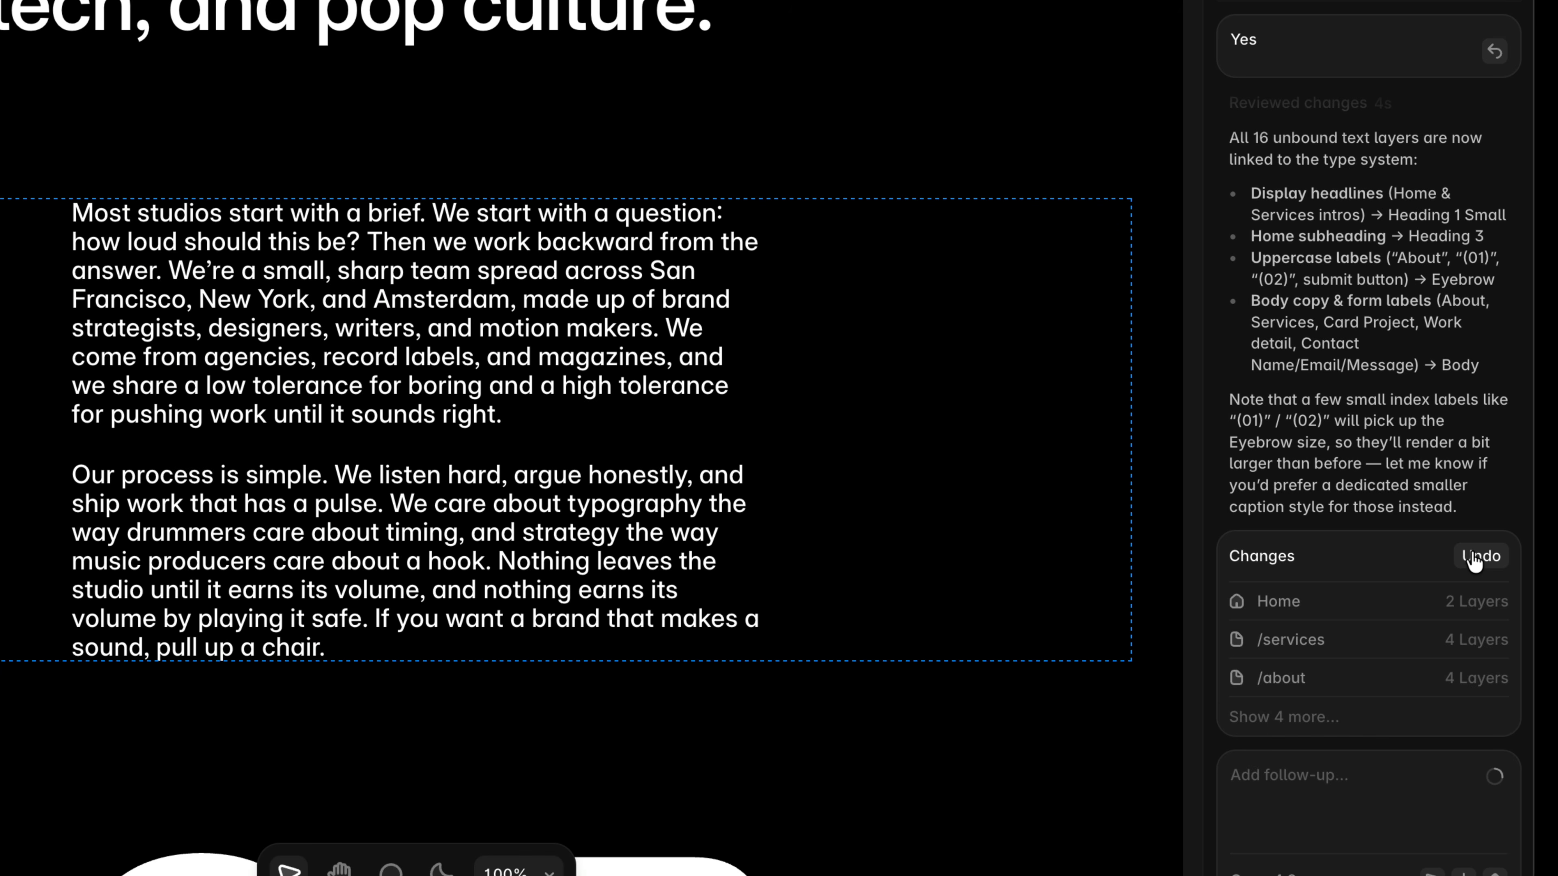
pyautogui.click(1474, 559)
pyautogui.click(1474, 559)
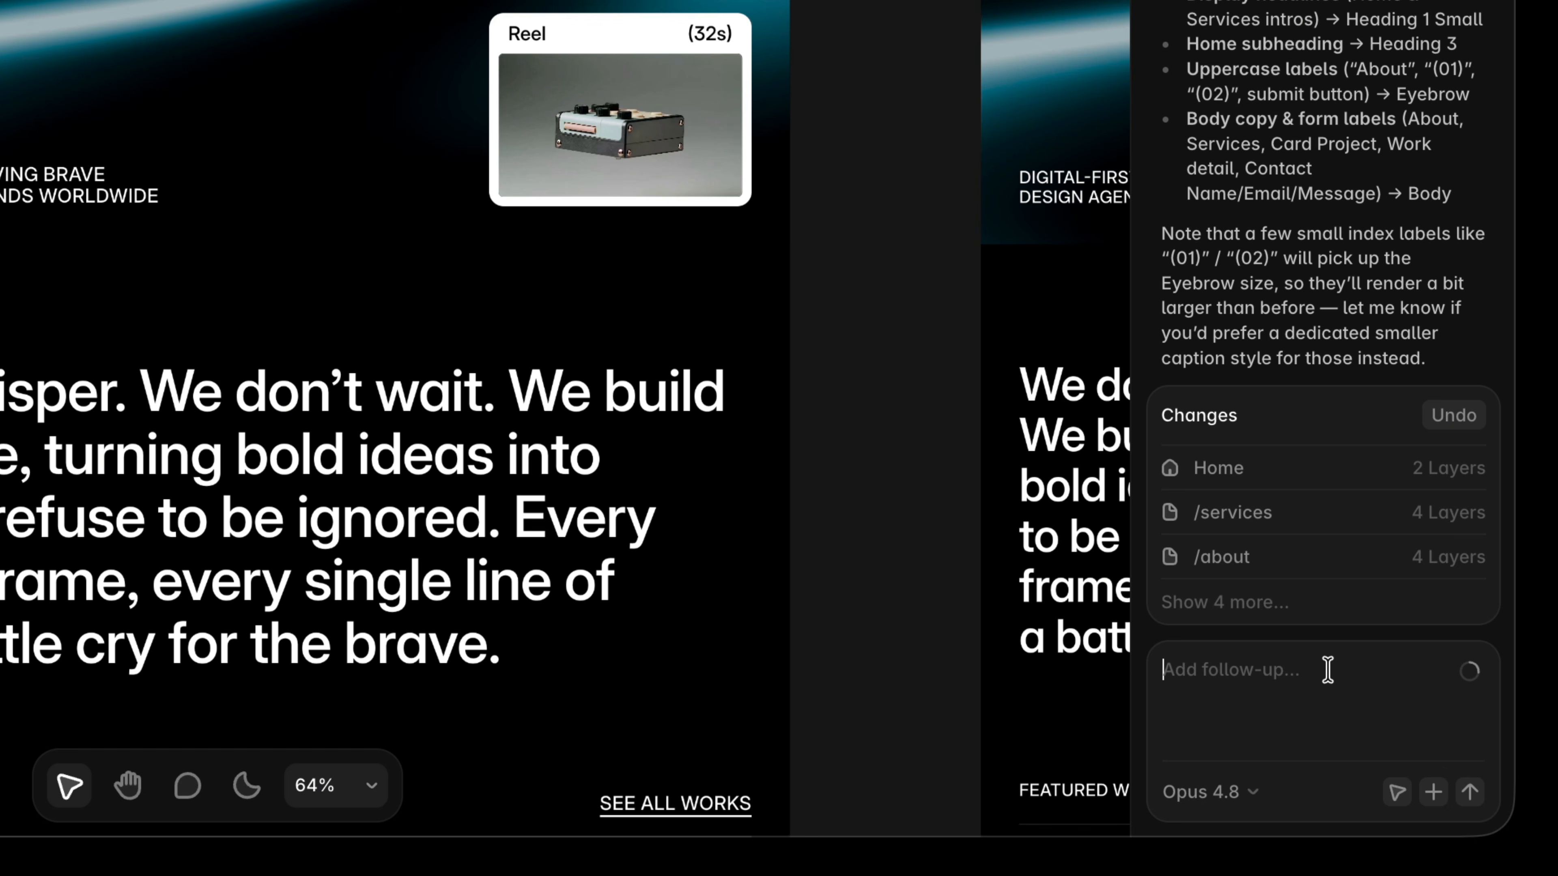
# Ask the agent to refine the contrast between heading sizes using the nearest major third intervals.
pyautogui.click(1327, 670)
pyautogui.write('Re')
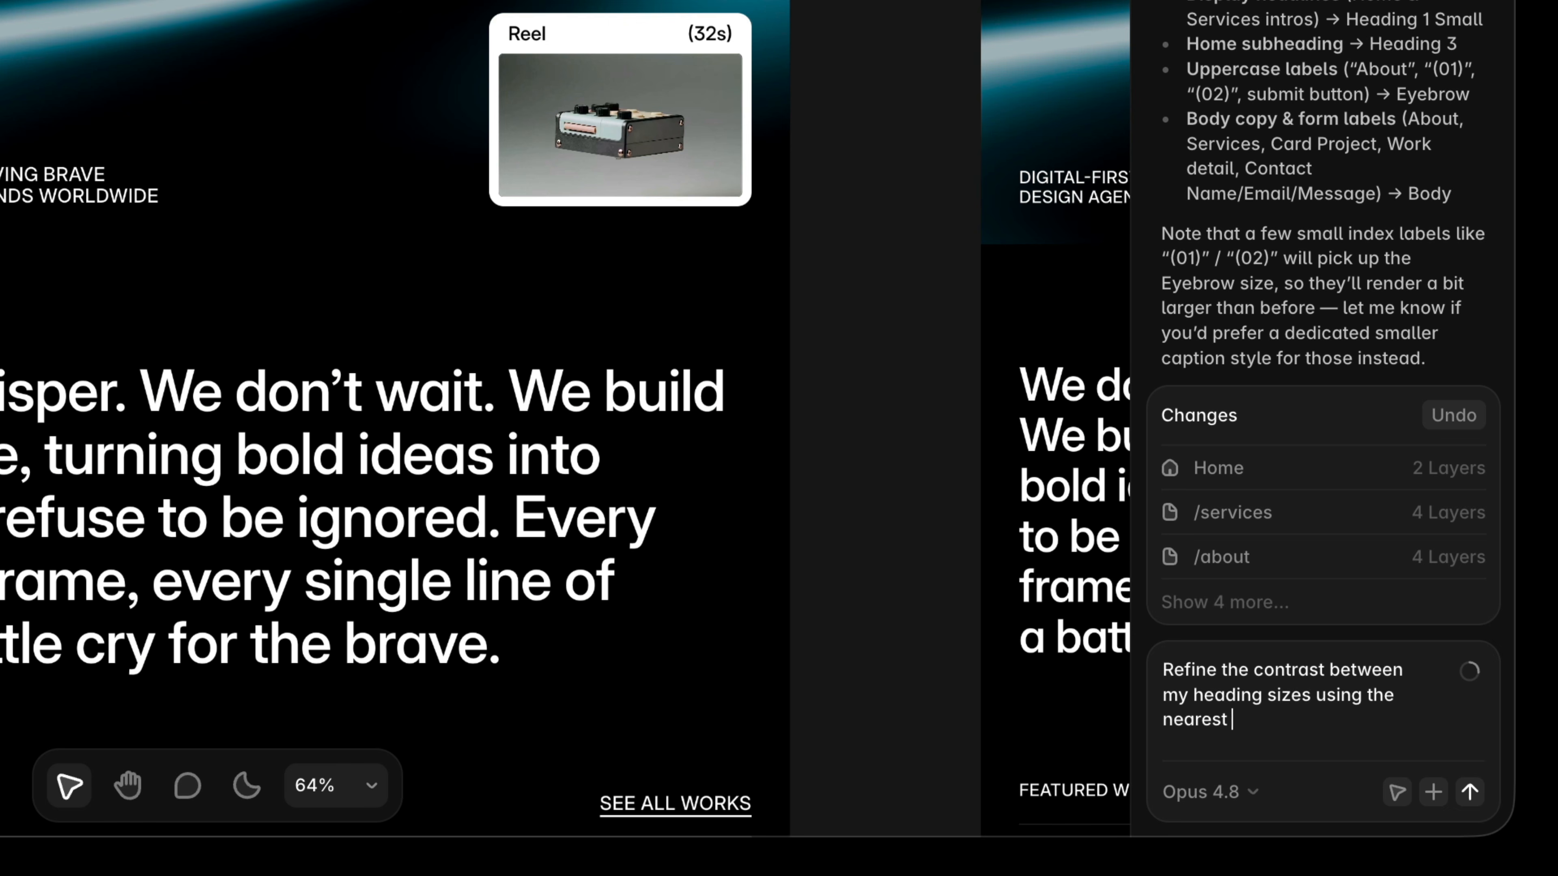
pyautogui.write('rd intervals.')
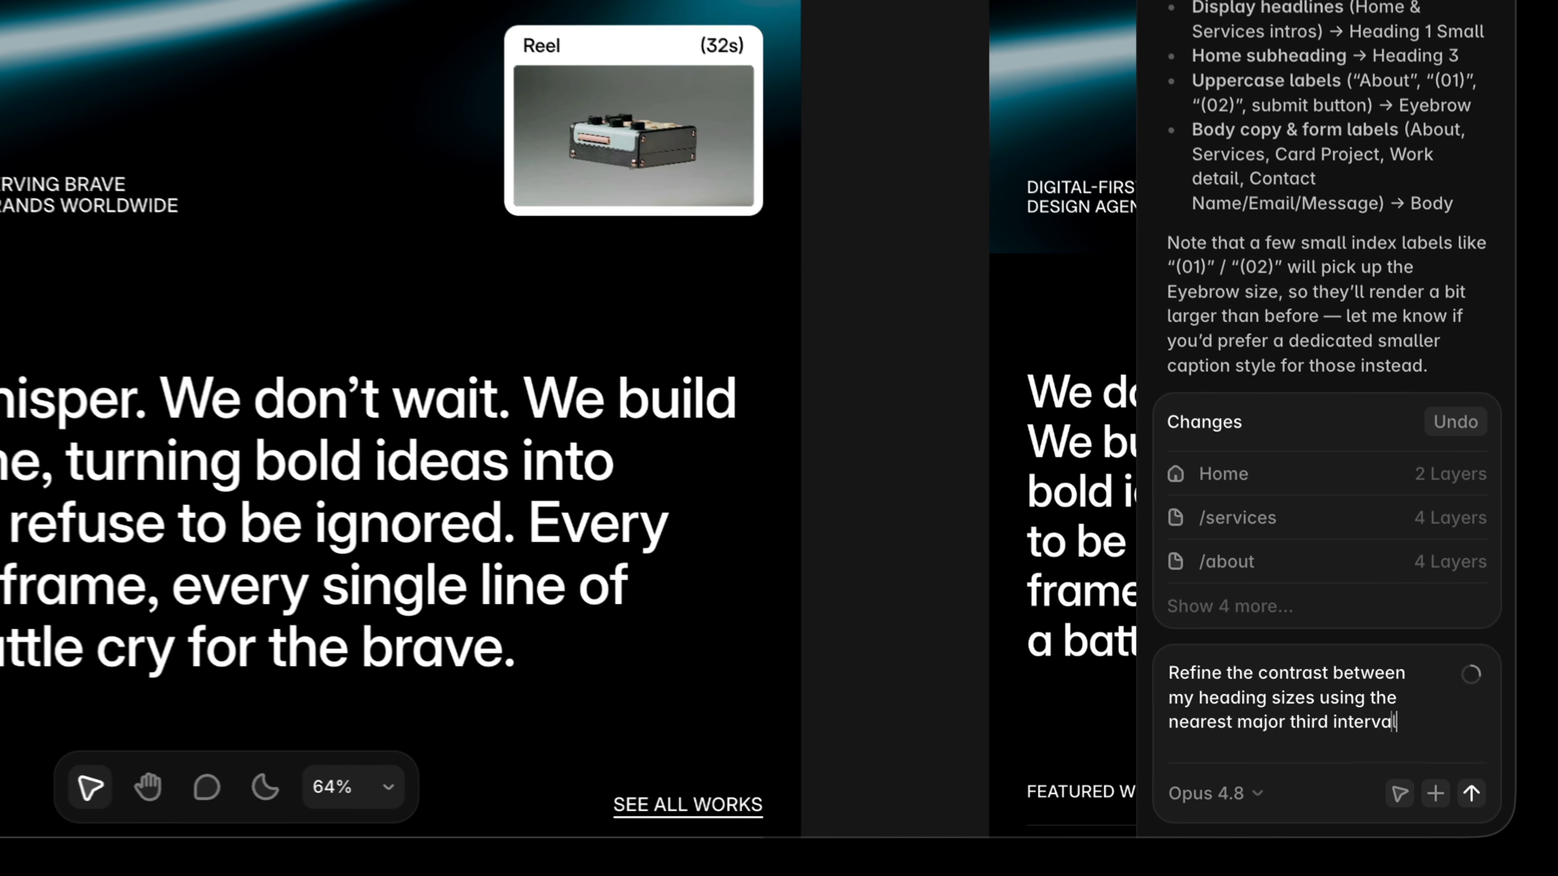
pyautogui.press('Return')
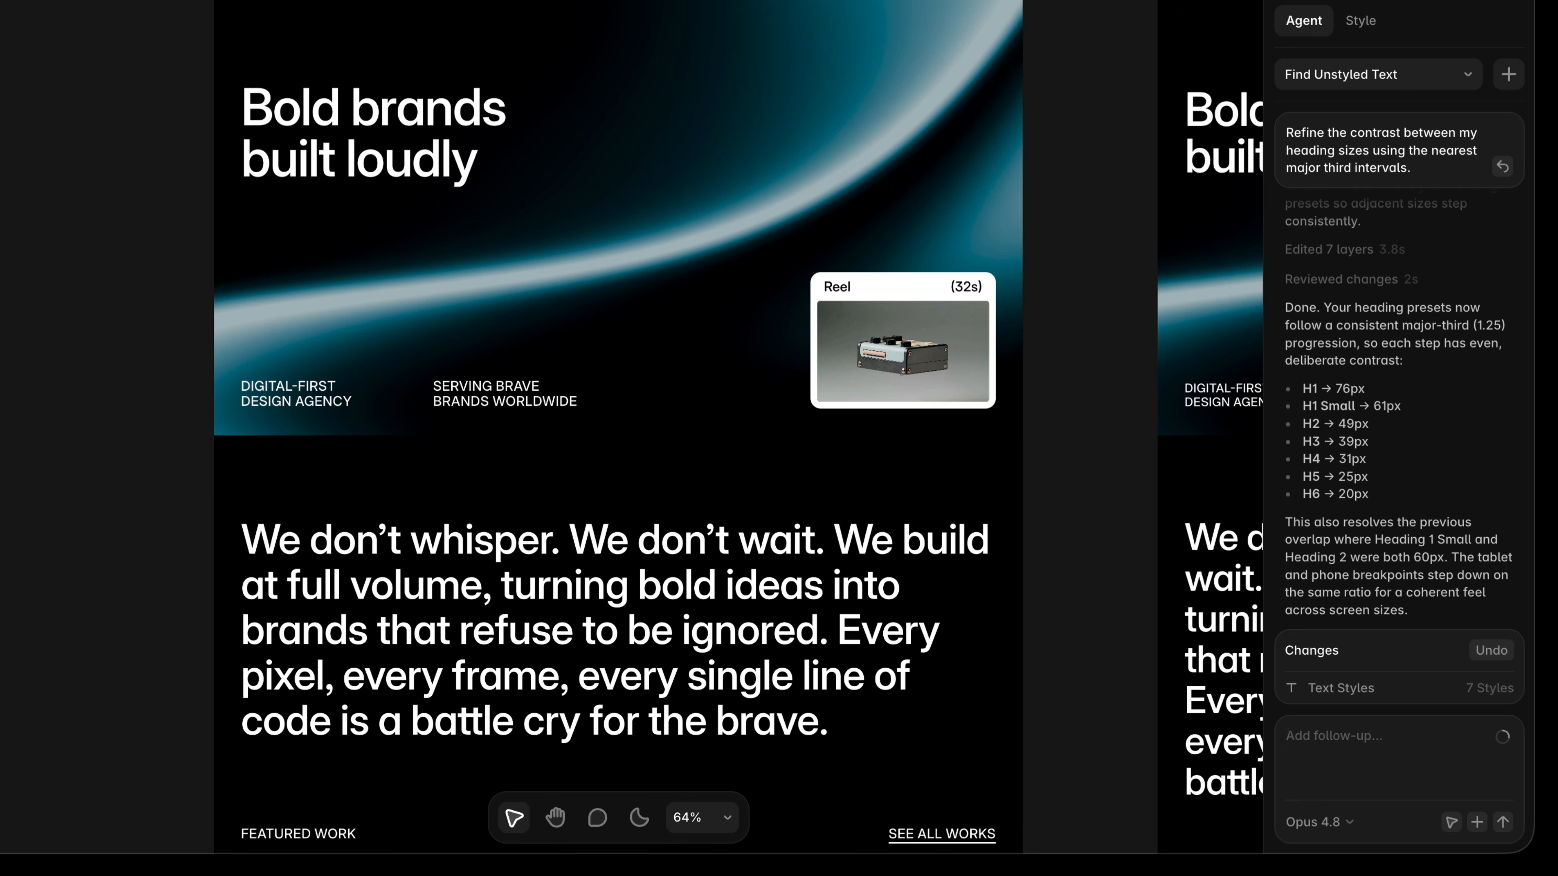
# Ask the agent to set the Heading 1 text style to the next larger interval.
pyautogui.write('Set @hed')
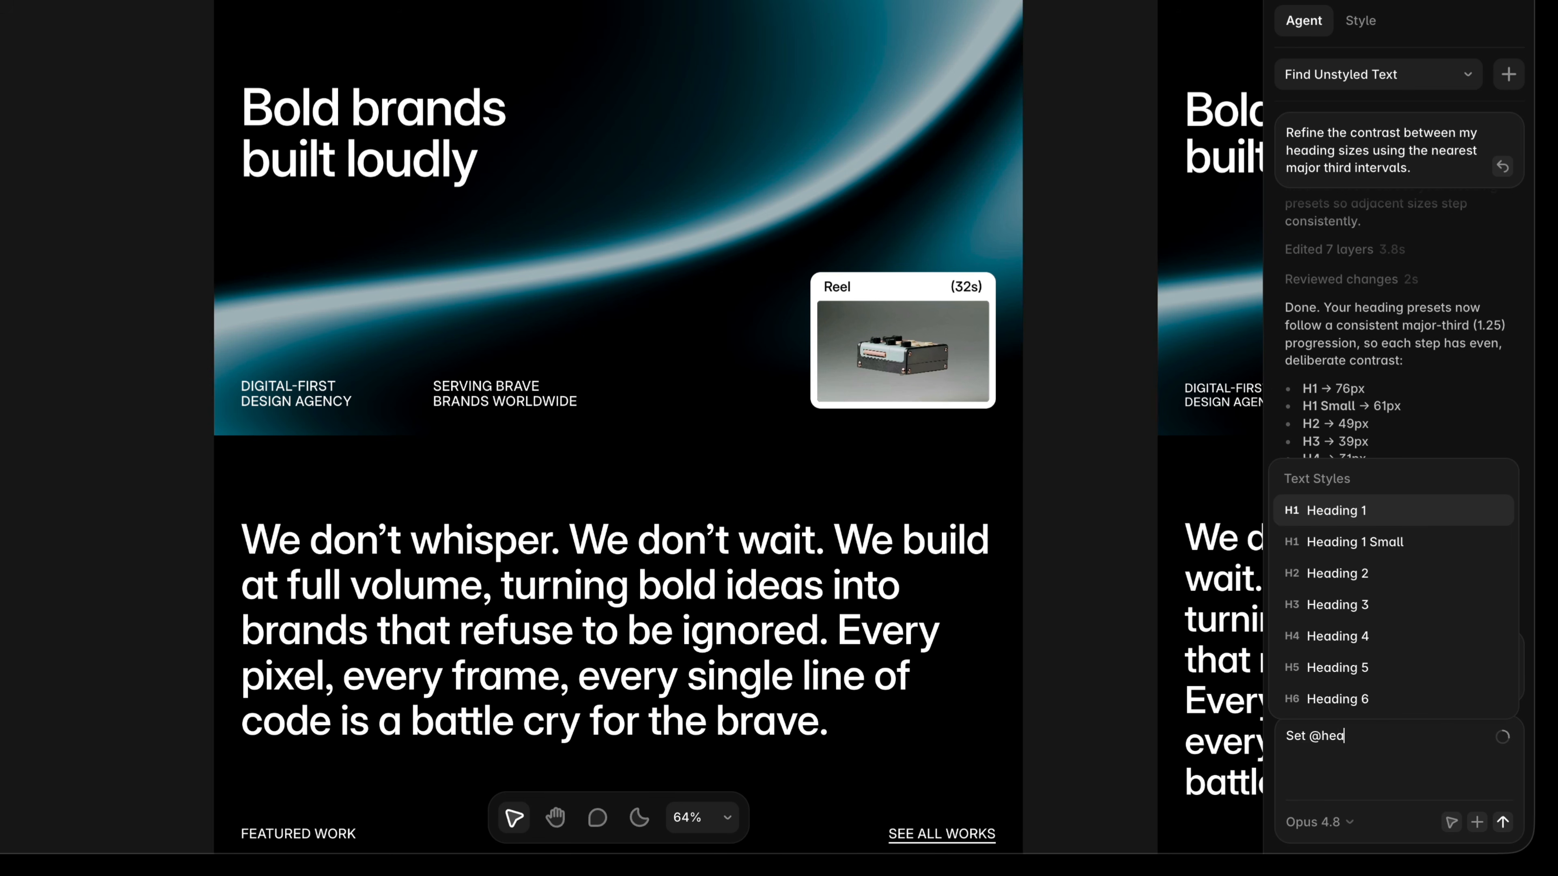
pyautogui.press('Return')
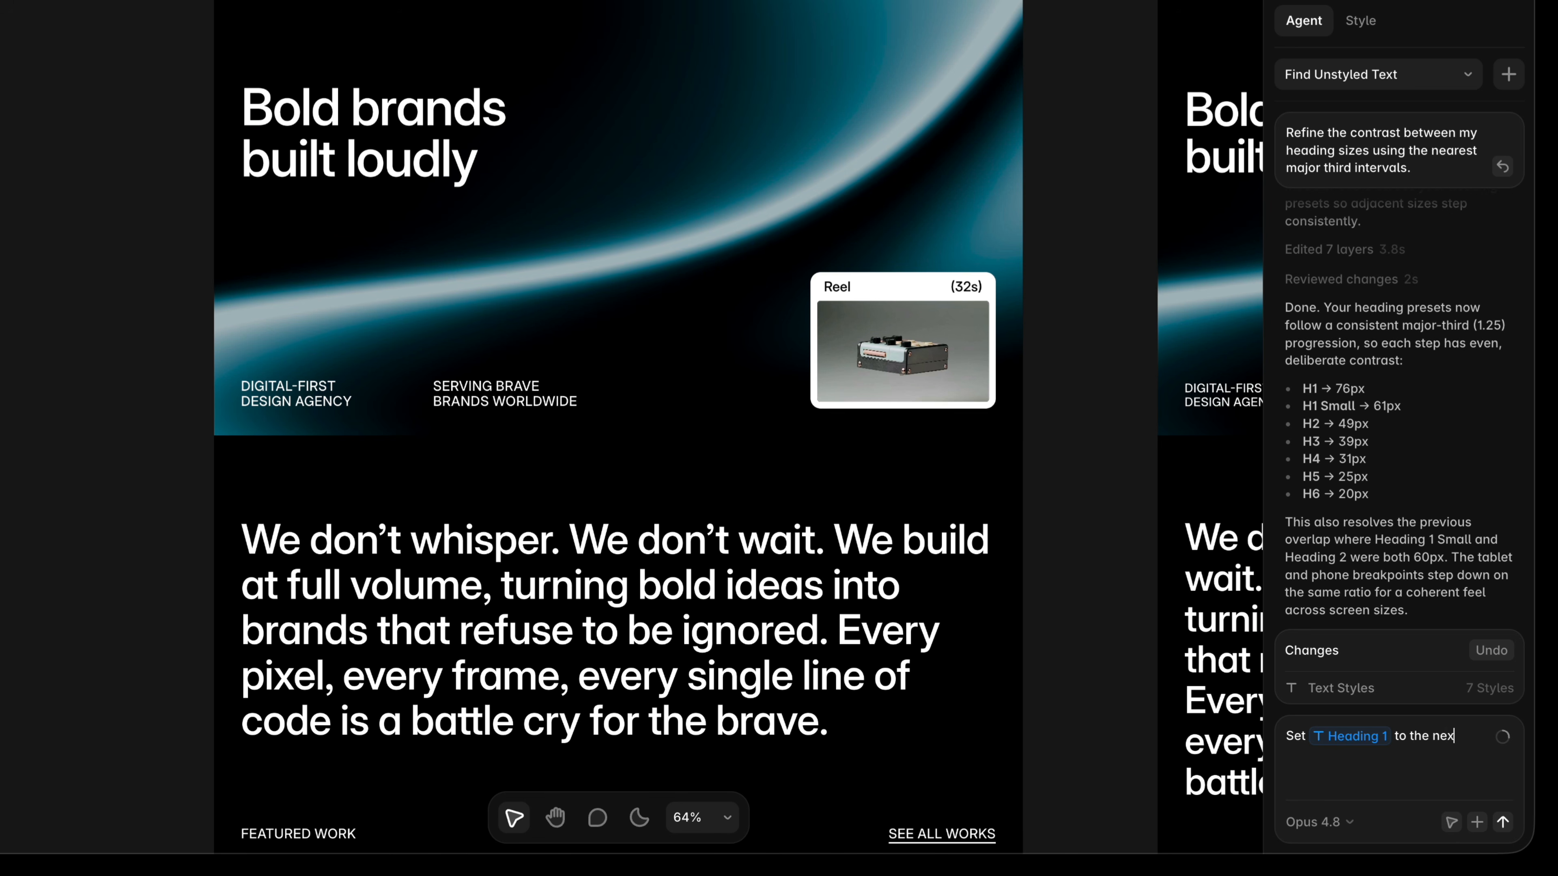
pyautogui.write('to the next larger interval.')
pyautogui.press('Return')
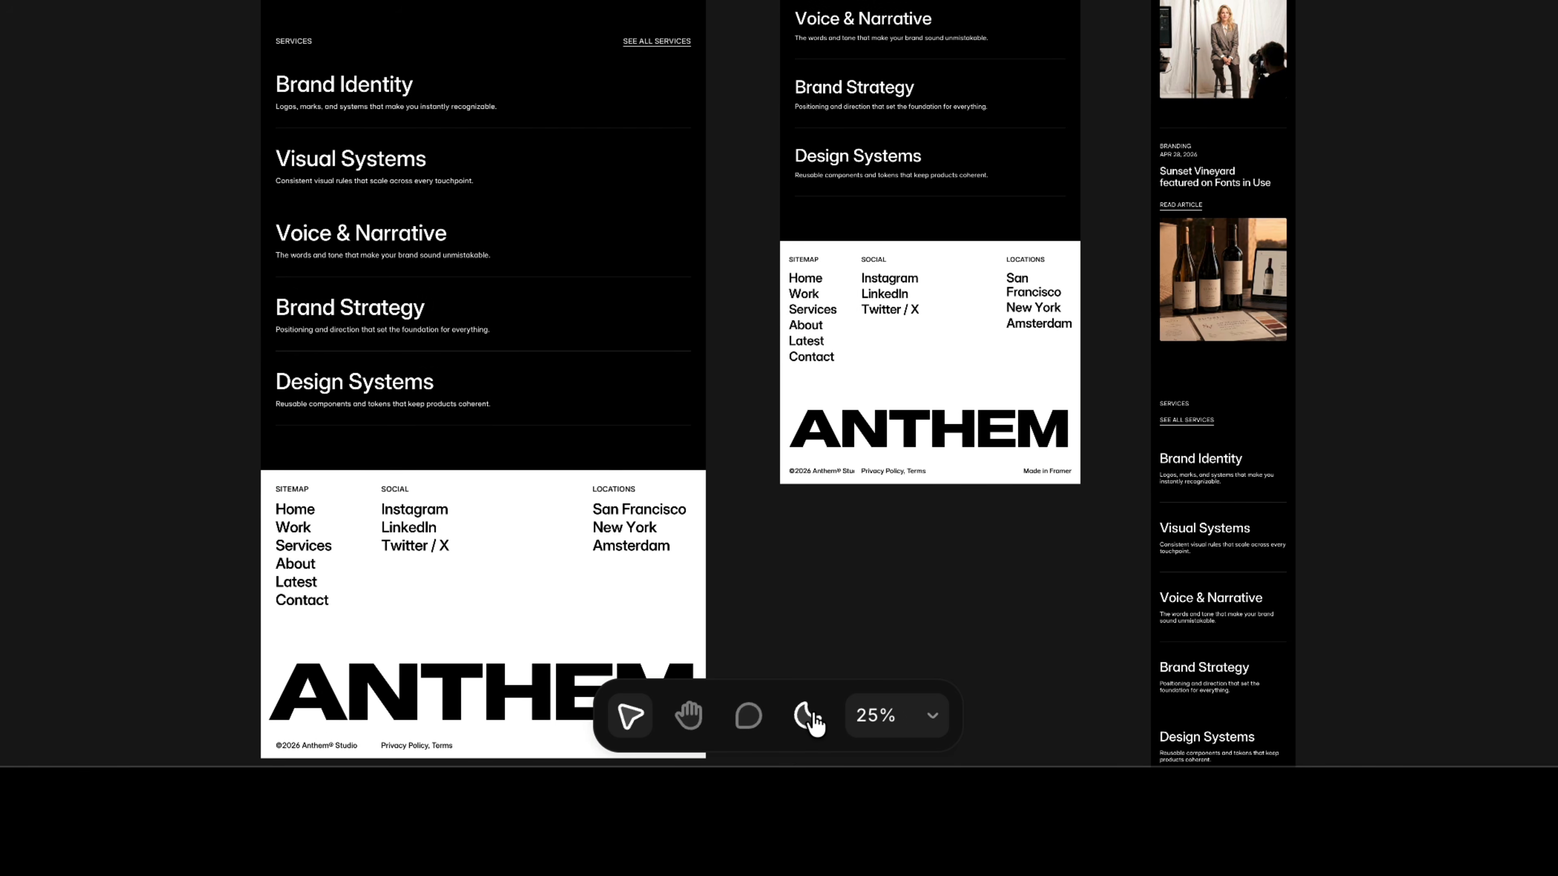
# In a new chat, ask the agent to theme the site for light and dark mode, keeping current values for dark and creating new light values.
pyautogui.click(808, 717)
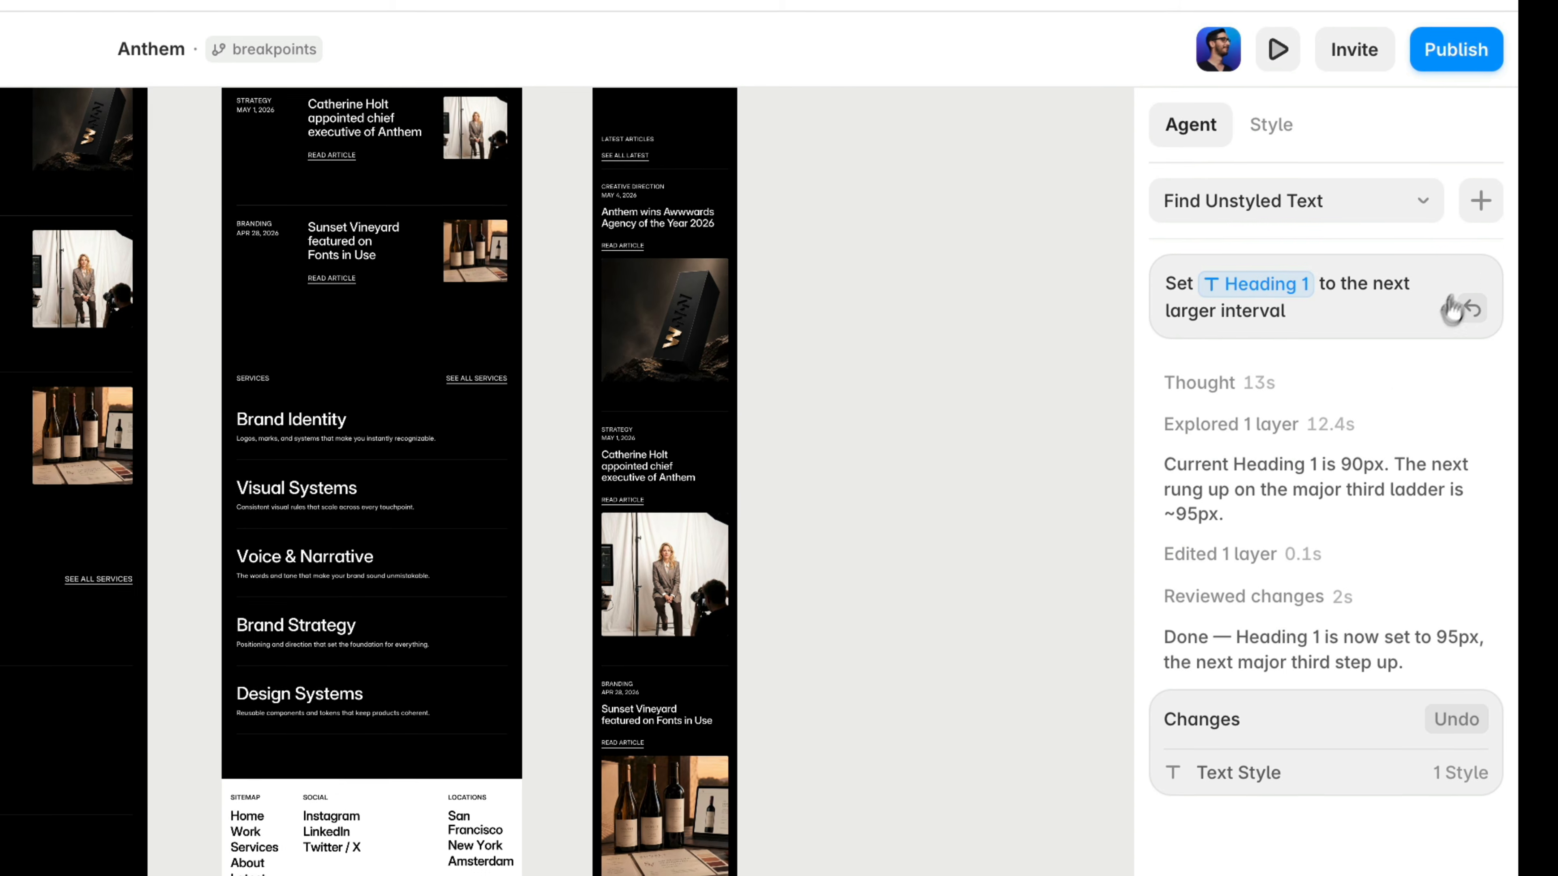
pyautogui.click(1480, 201)
pyautogui.click(1300, 289)
pyautogui.write('Theme the site for light and')
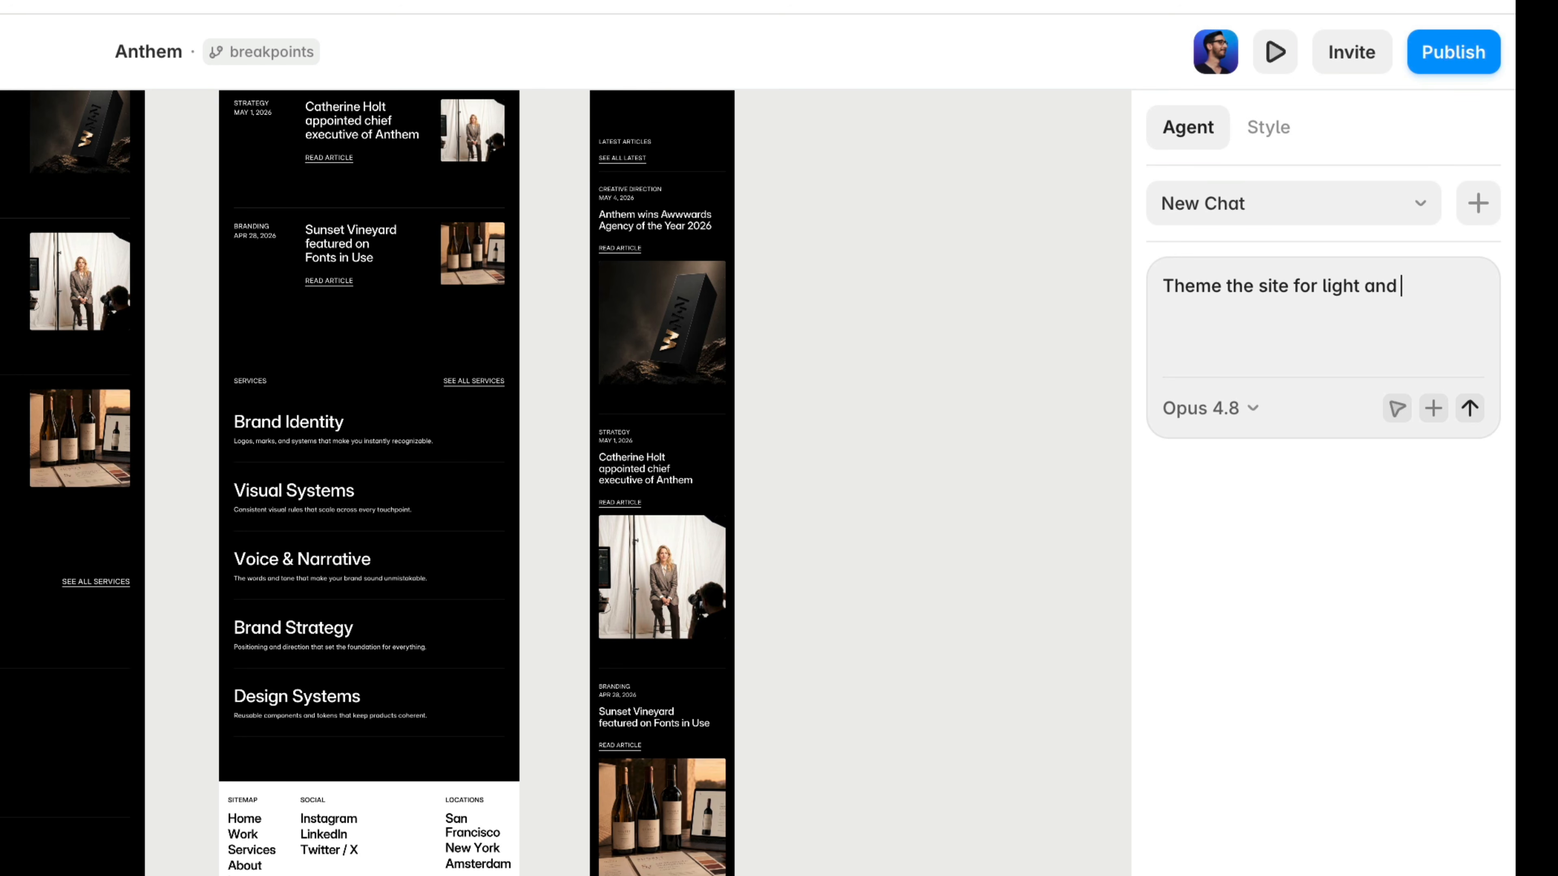
pyautogui.write(' dark mode. Use the current values for dark mode and creat')
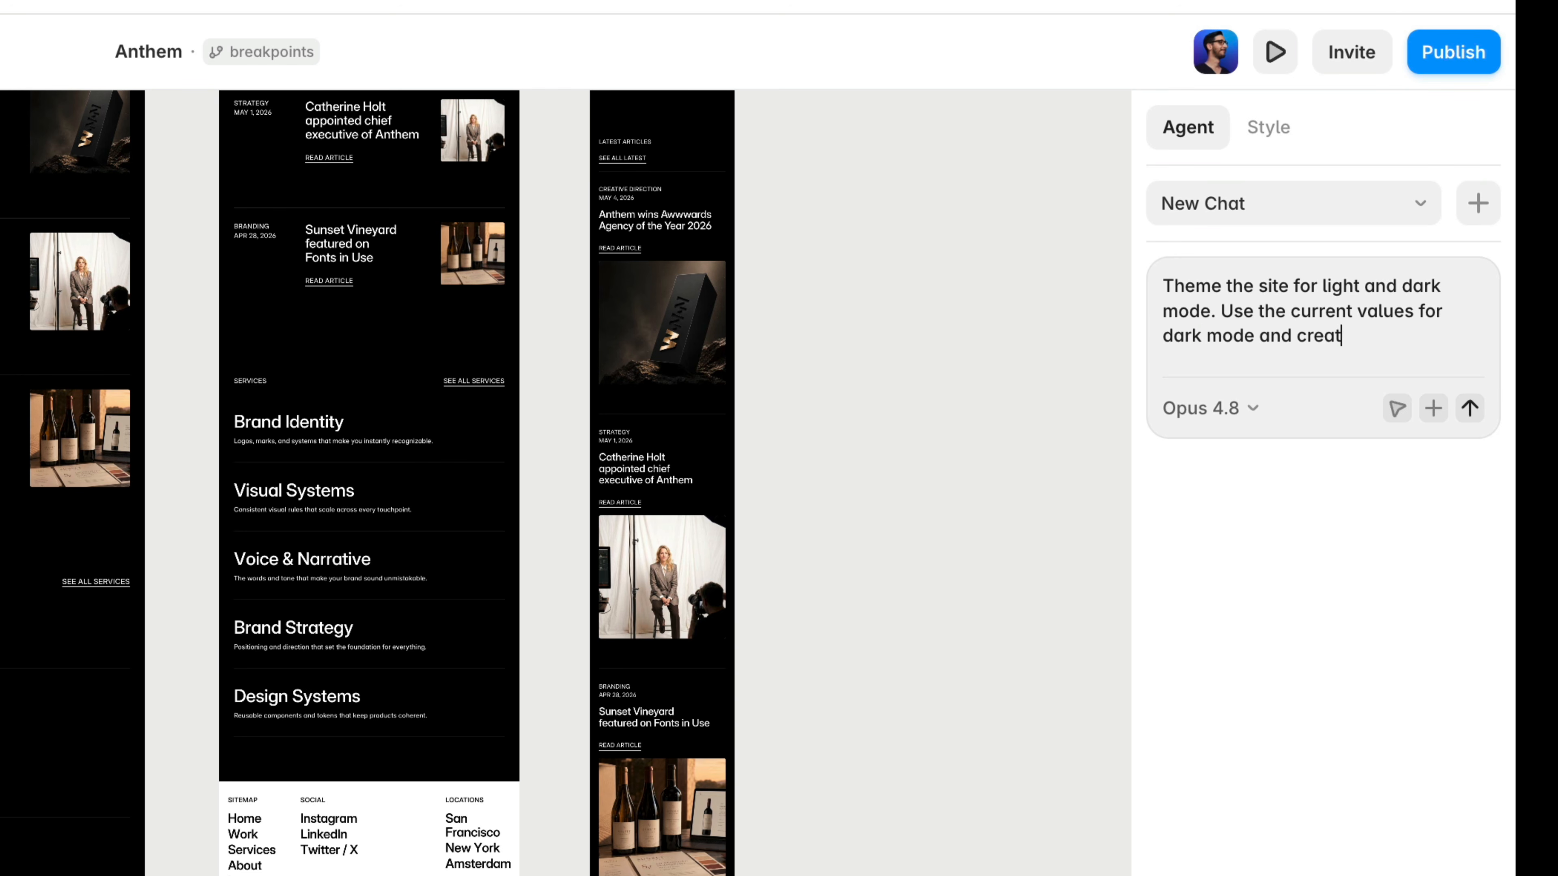
pyautogui.write('ight mode. Leave static colors alone')
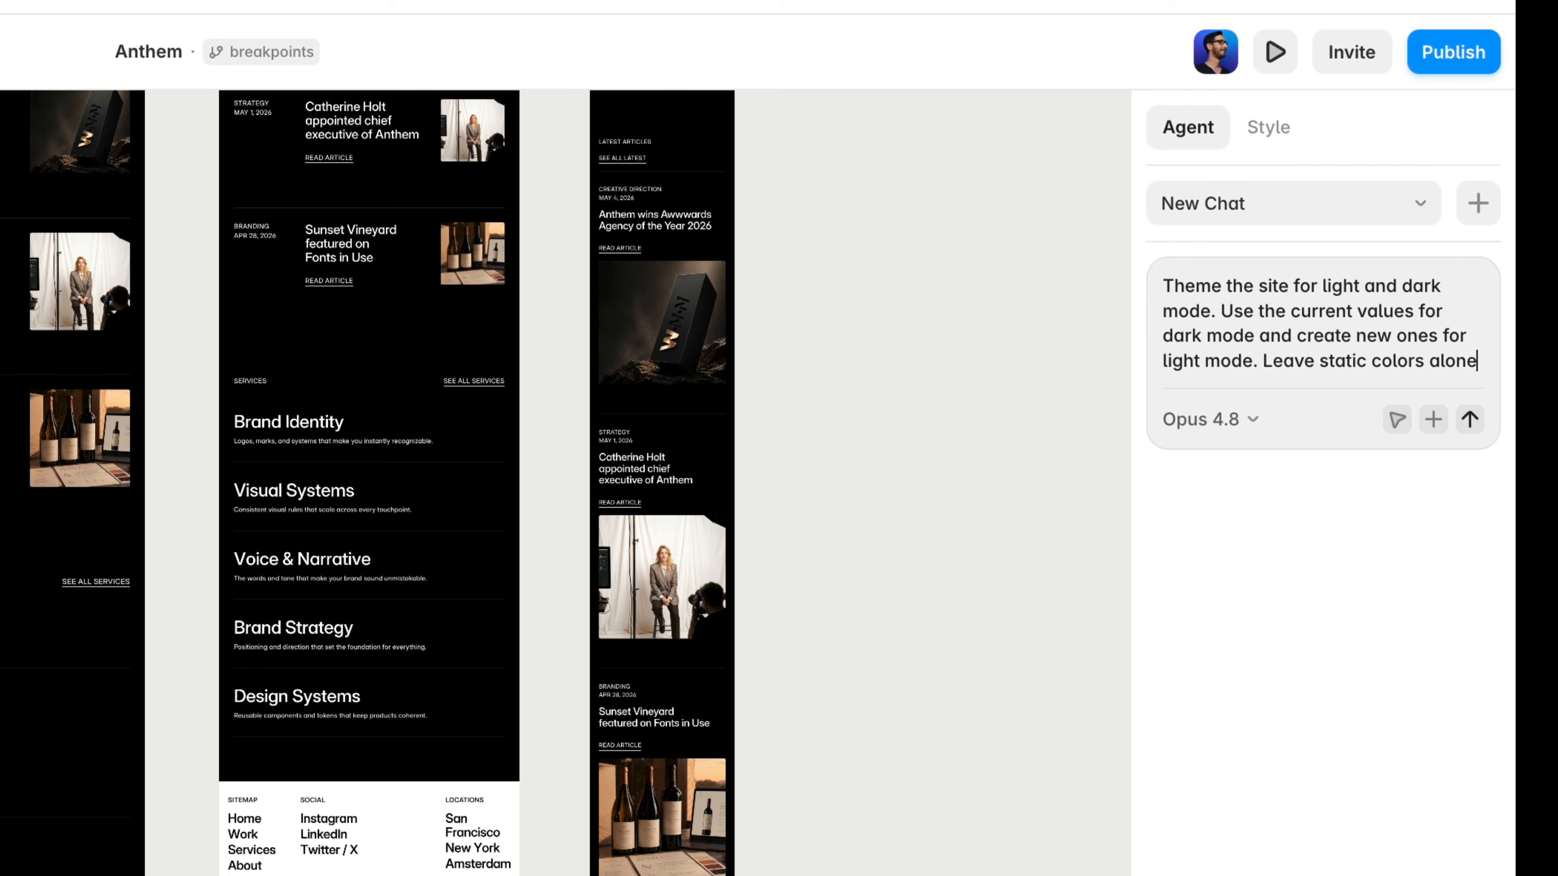
pyautogui.press('Return')
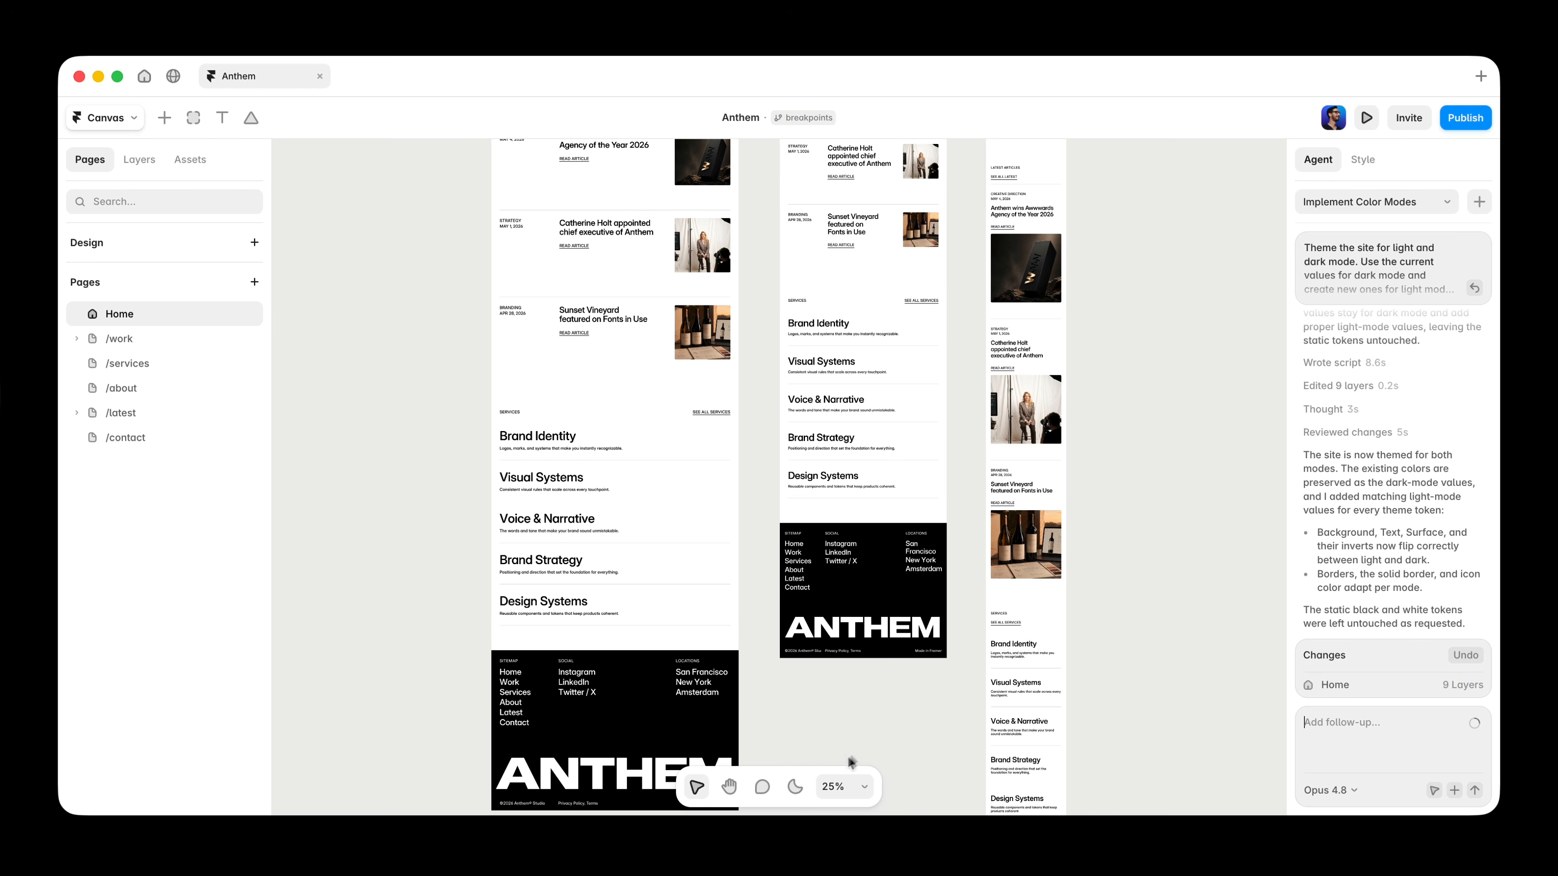
# Toggle the canvas between light and dark mode and review the themed Home page breakpoints.
pyautogui.click(799, 787)
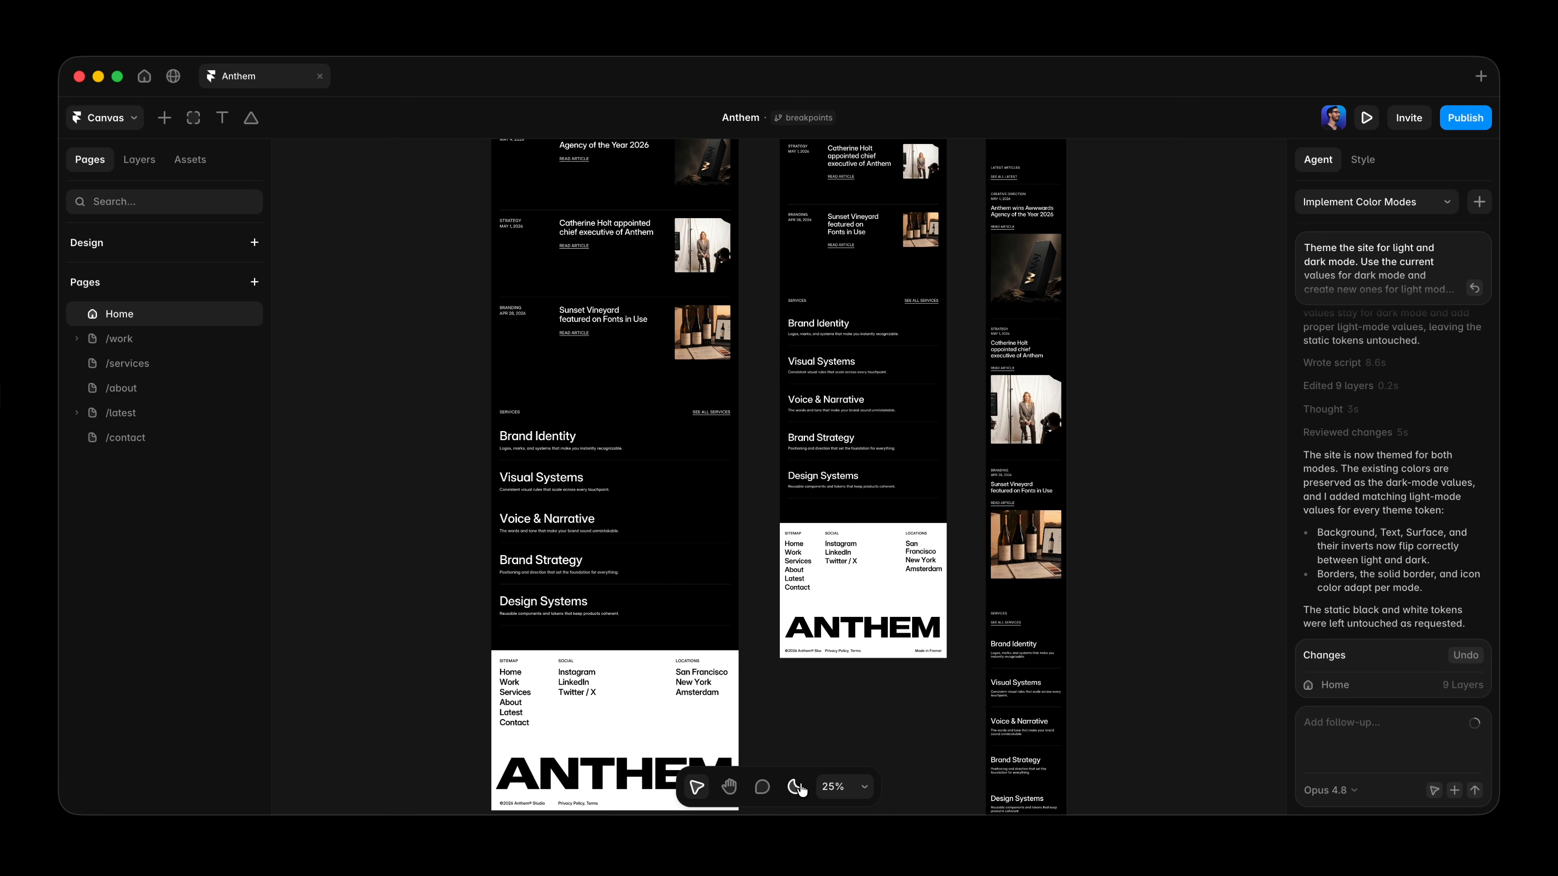
pyautogui.click(799, 787)
pyautogui.scroll(5, 759, 678)
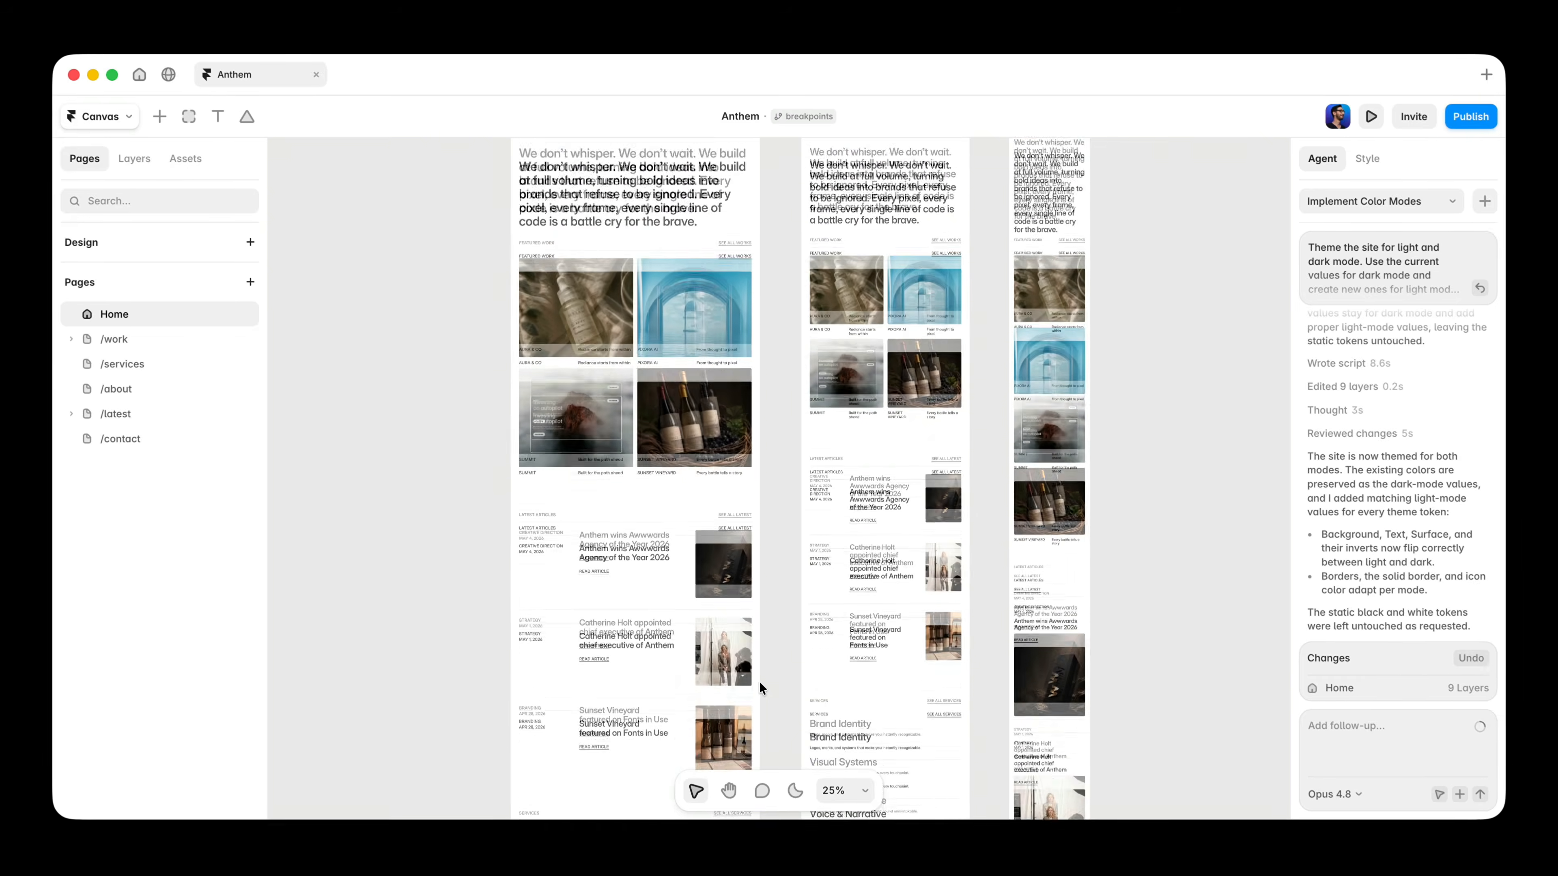
pyautogui.scroll(5, 760, 682)
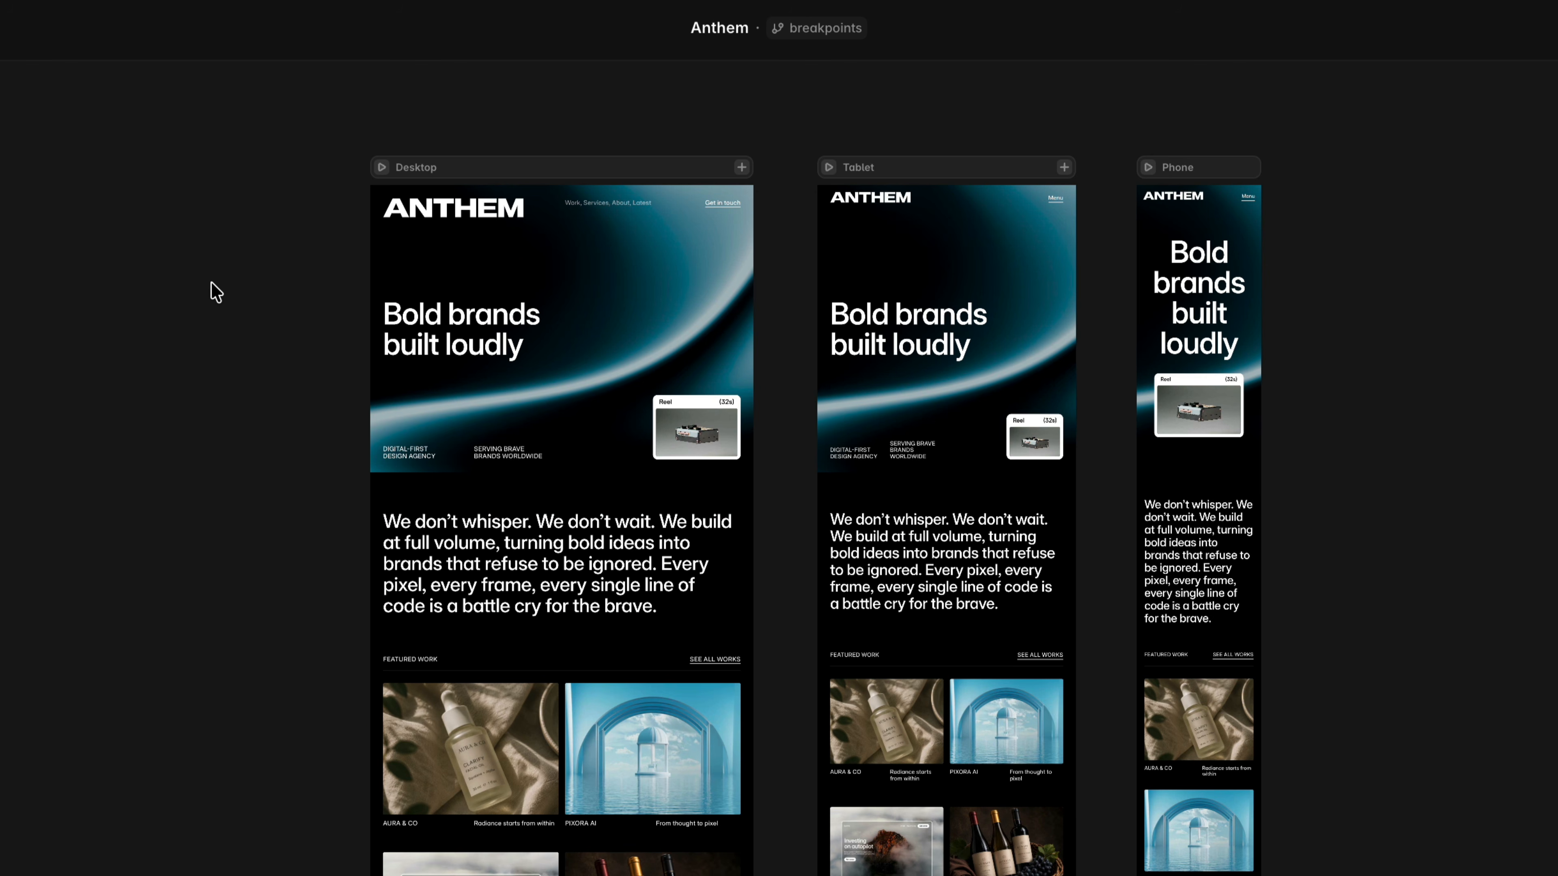
# Ask the agent to make all color styles a slightly cool tone with reduced contrast, avoiding absolute black or absolute white.
pyautogui.moveTo(212, 283); pyautogui.dragTo(1359, 682)
pyautogui.hotkey('shift', '2')
pyautogui.click(1291, 676)
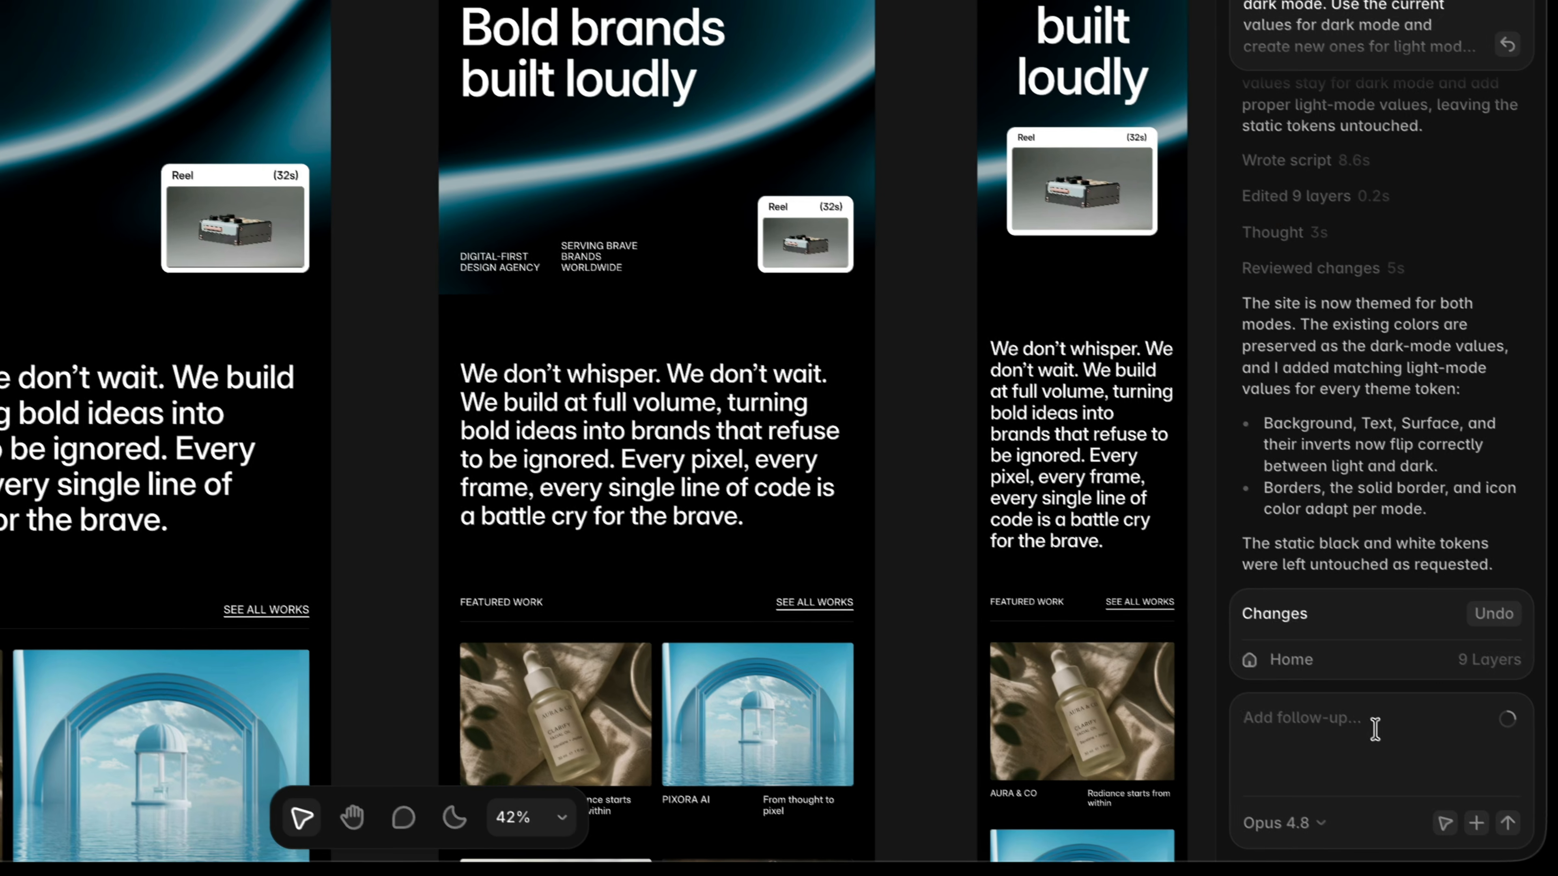
pyautogui.click(1363, 721)
pyautogui.write('Make')
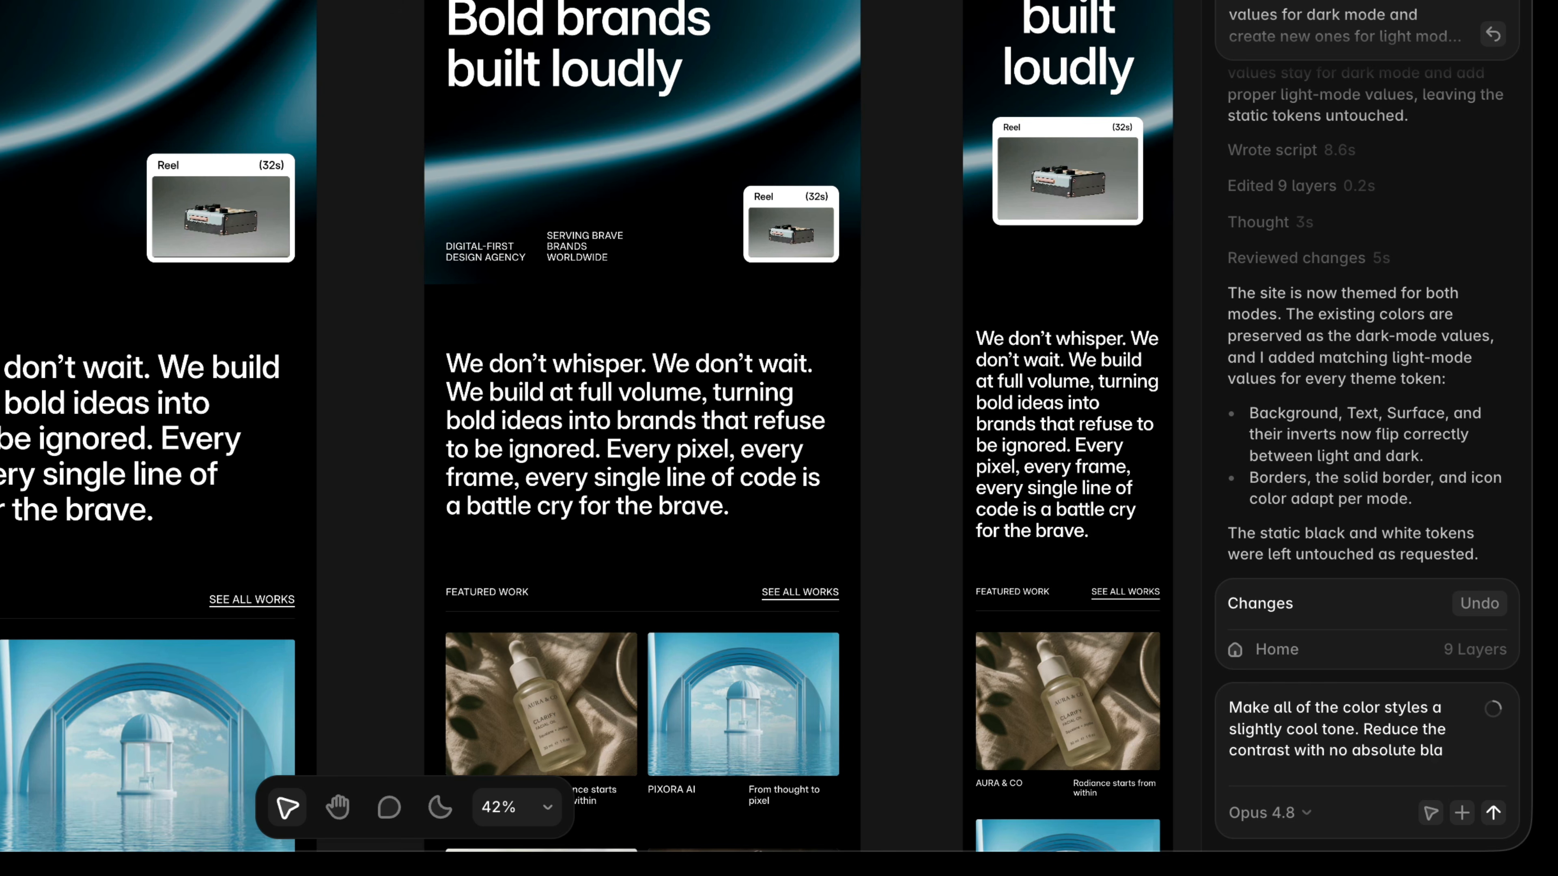
pyautogui.write('ck or absolute whi')
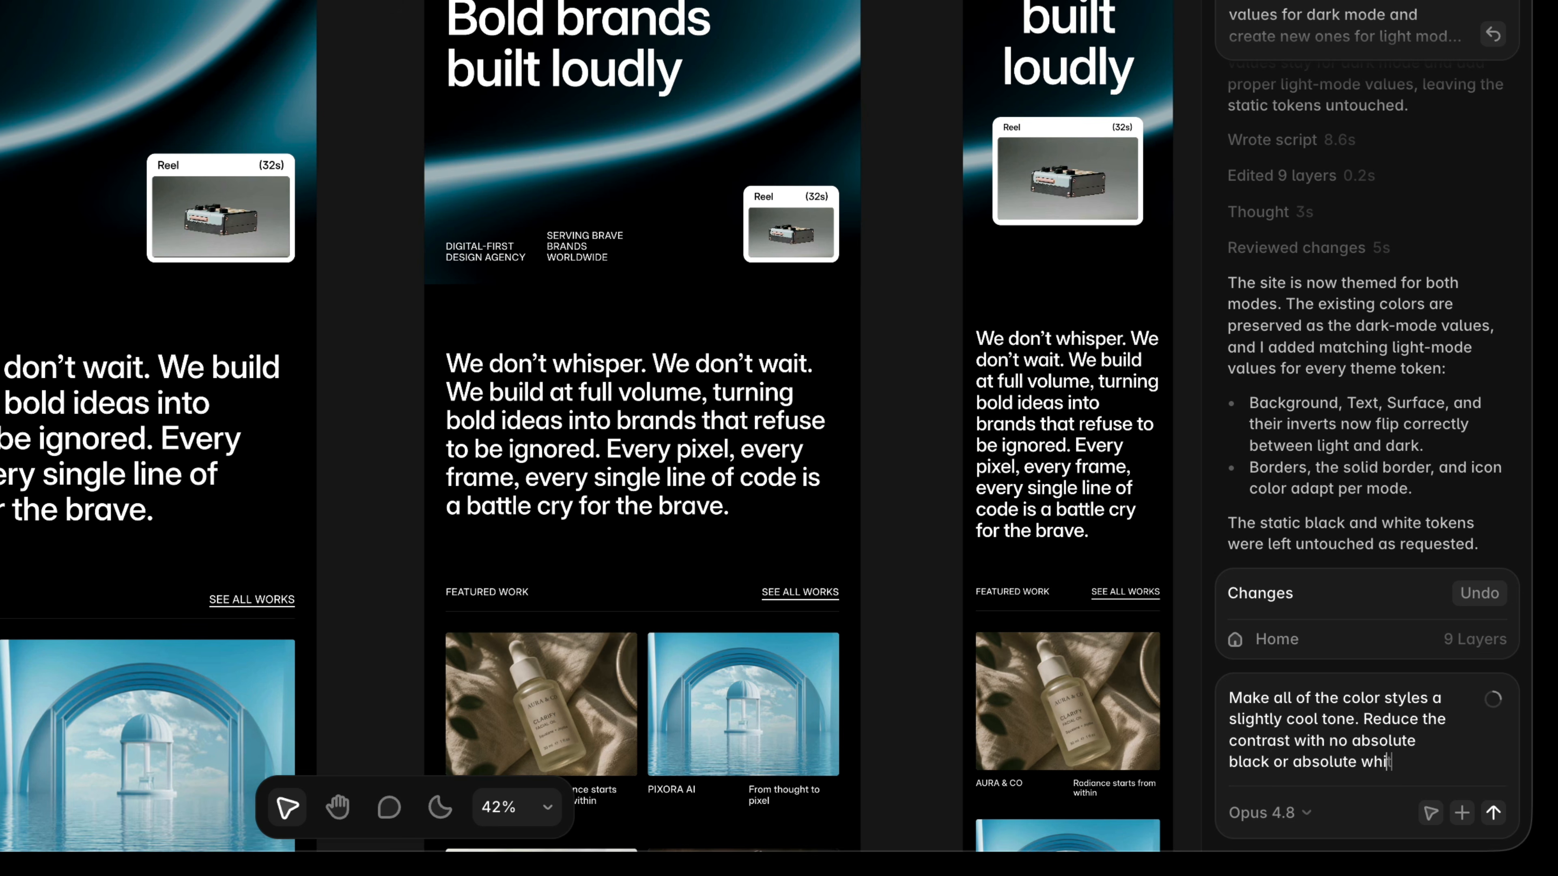
pyautogui.write('te.')
pyautogui.press('Return')
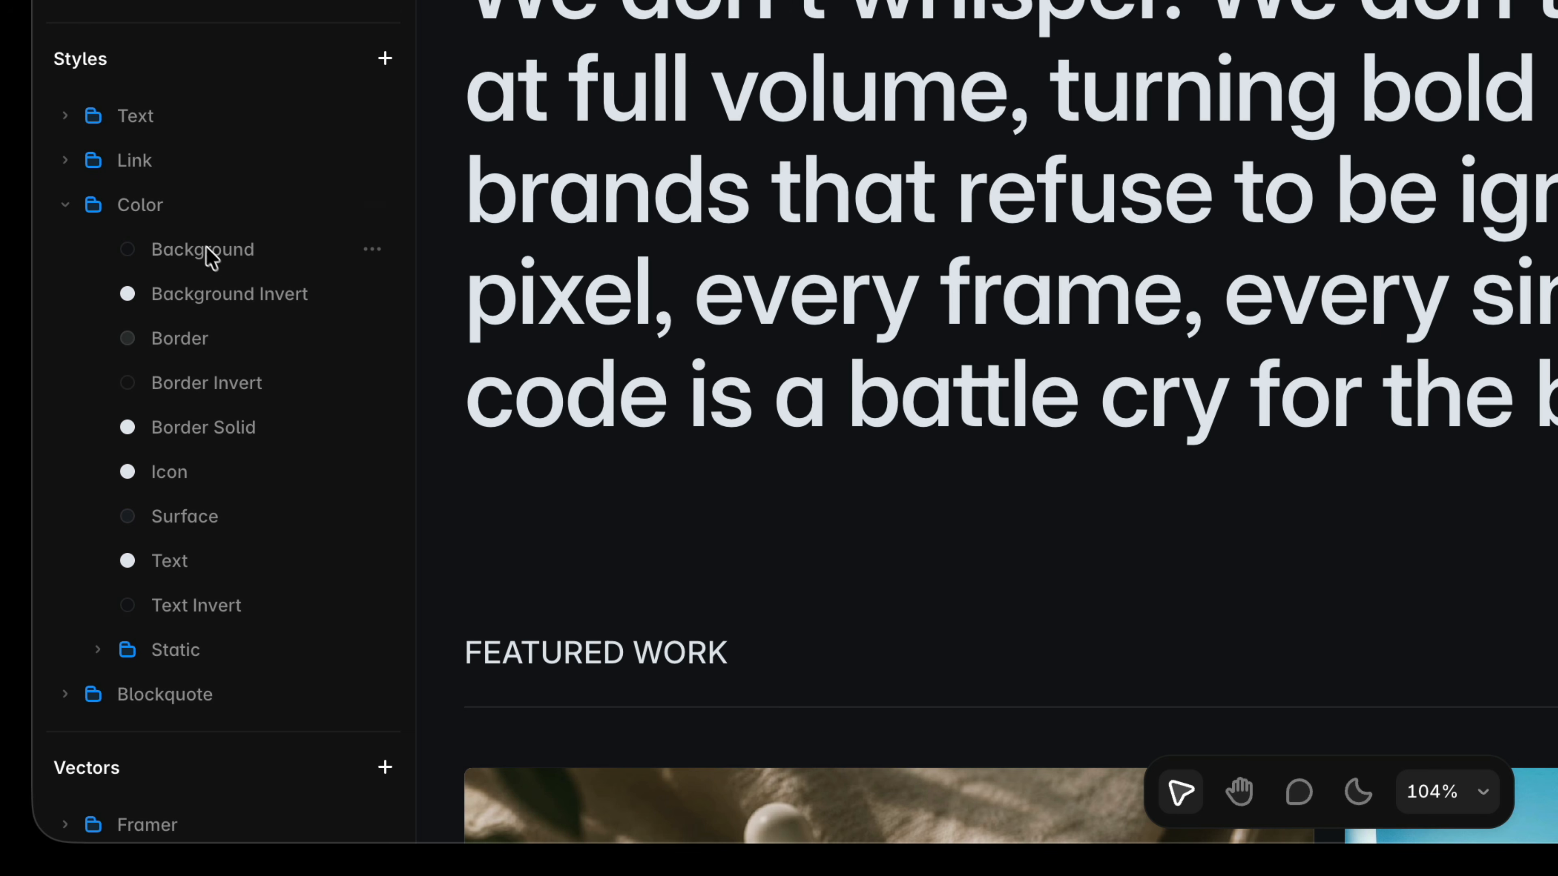
# Inspect the updated color styles one by one, from Background through Border Solid, in their color pickers.
pyautogui.click(208, 257)
pyautogui.click(221, 303)
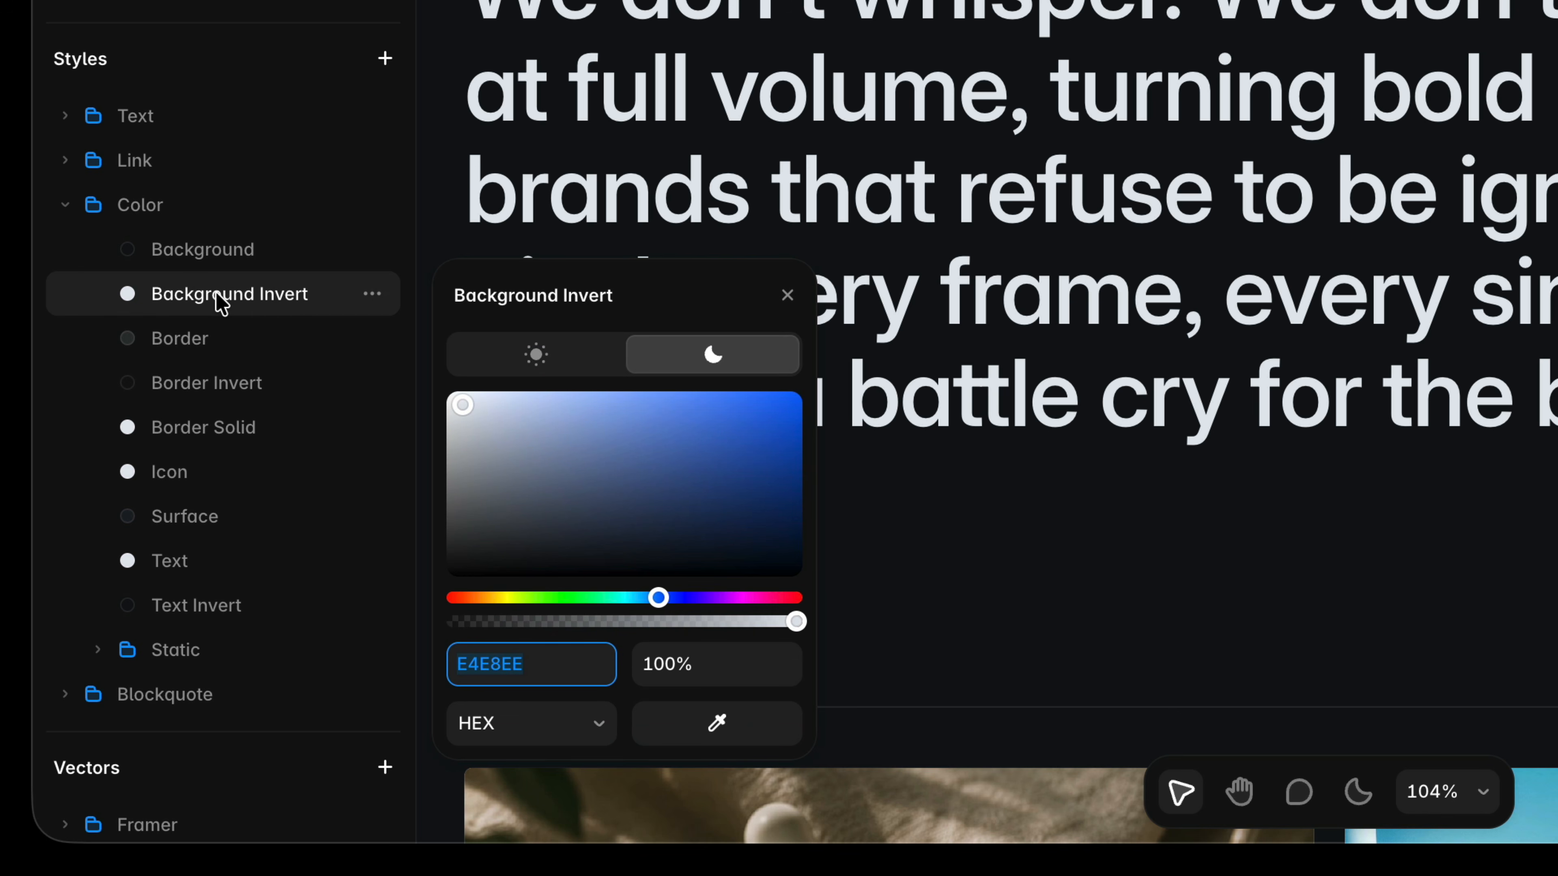
pyautogui.click(222, 338)
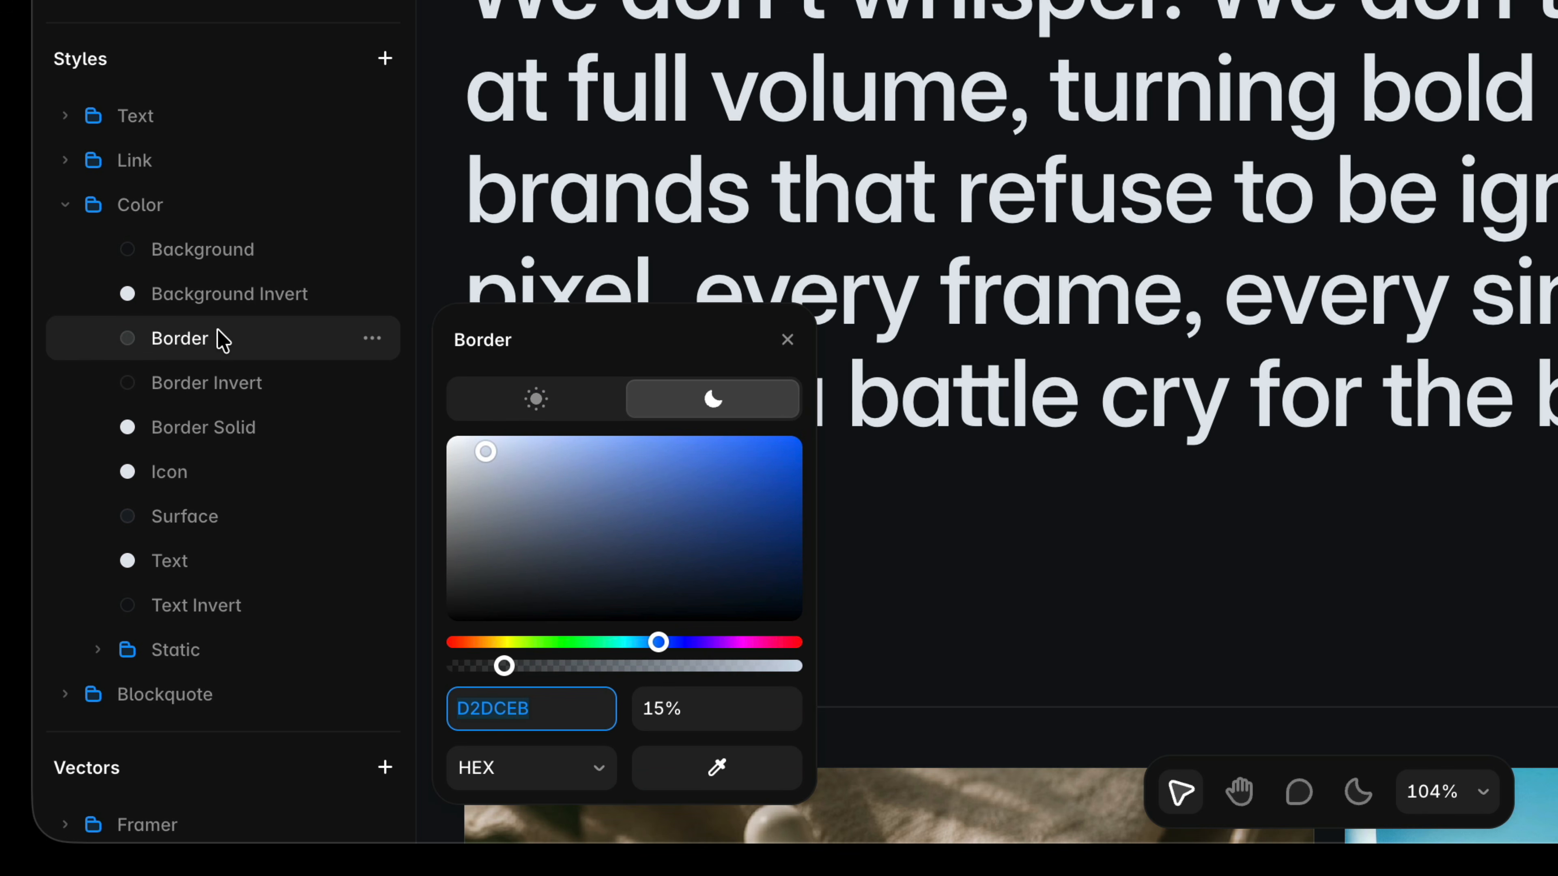
pyautogui.click(224, 388)
pyautogui.click(230, 432)
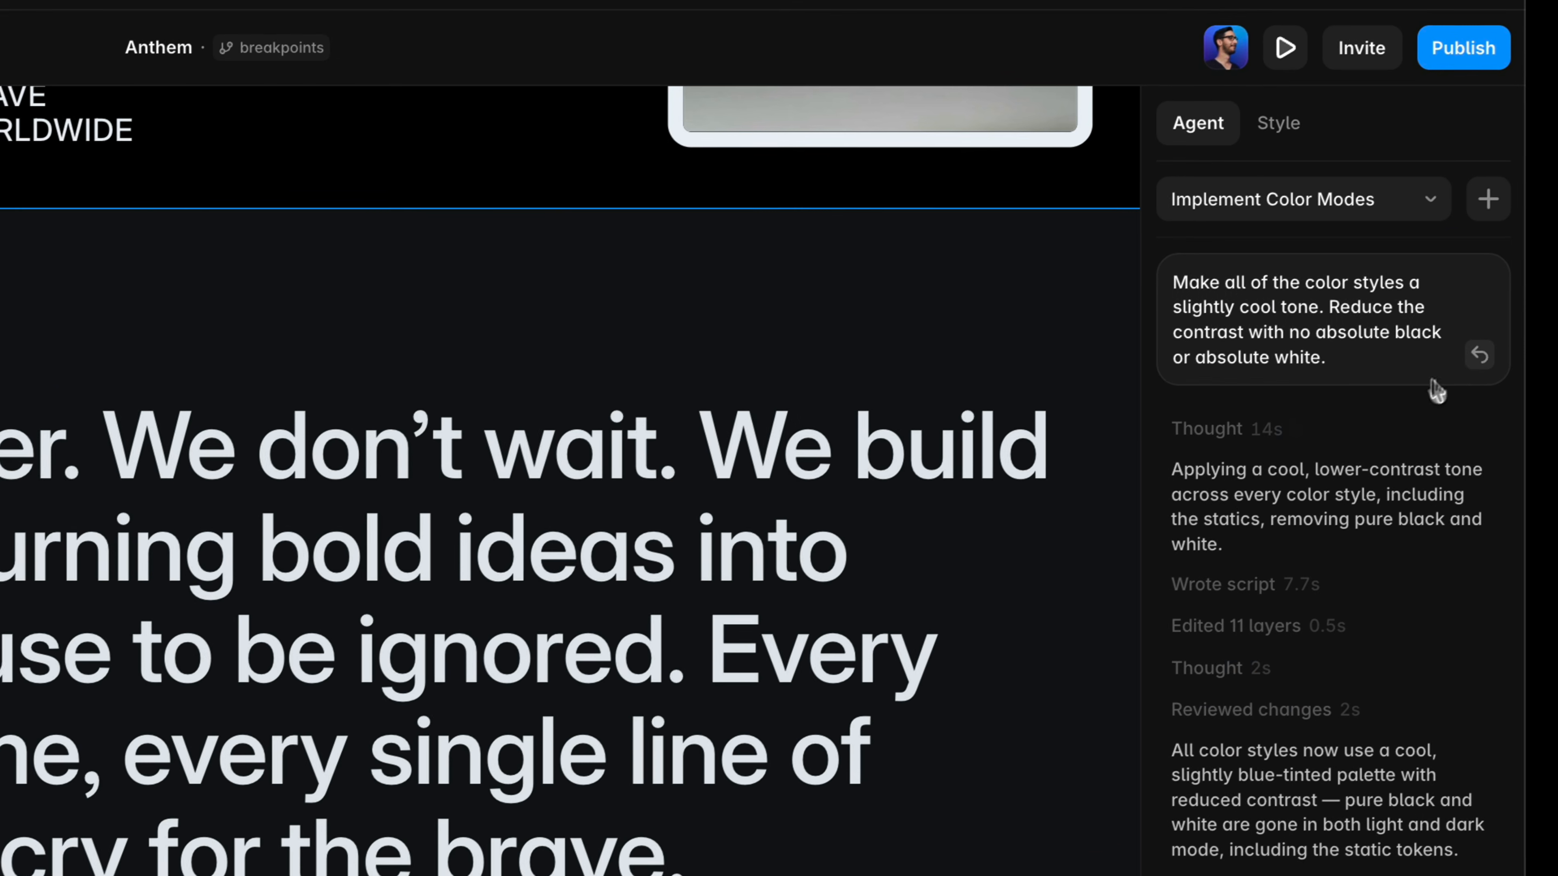
# Apply the breakpoints branch changes to the main branch.
pyautogui.click(1478, 357)
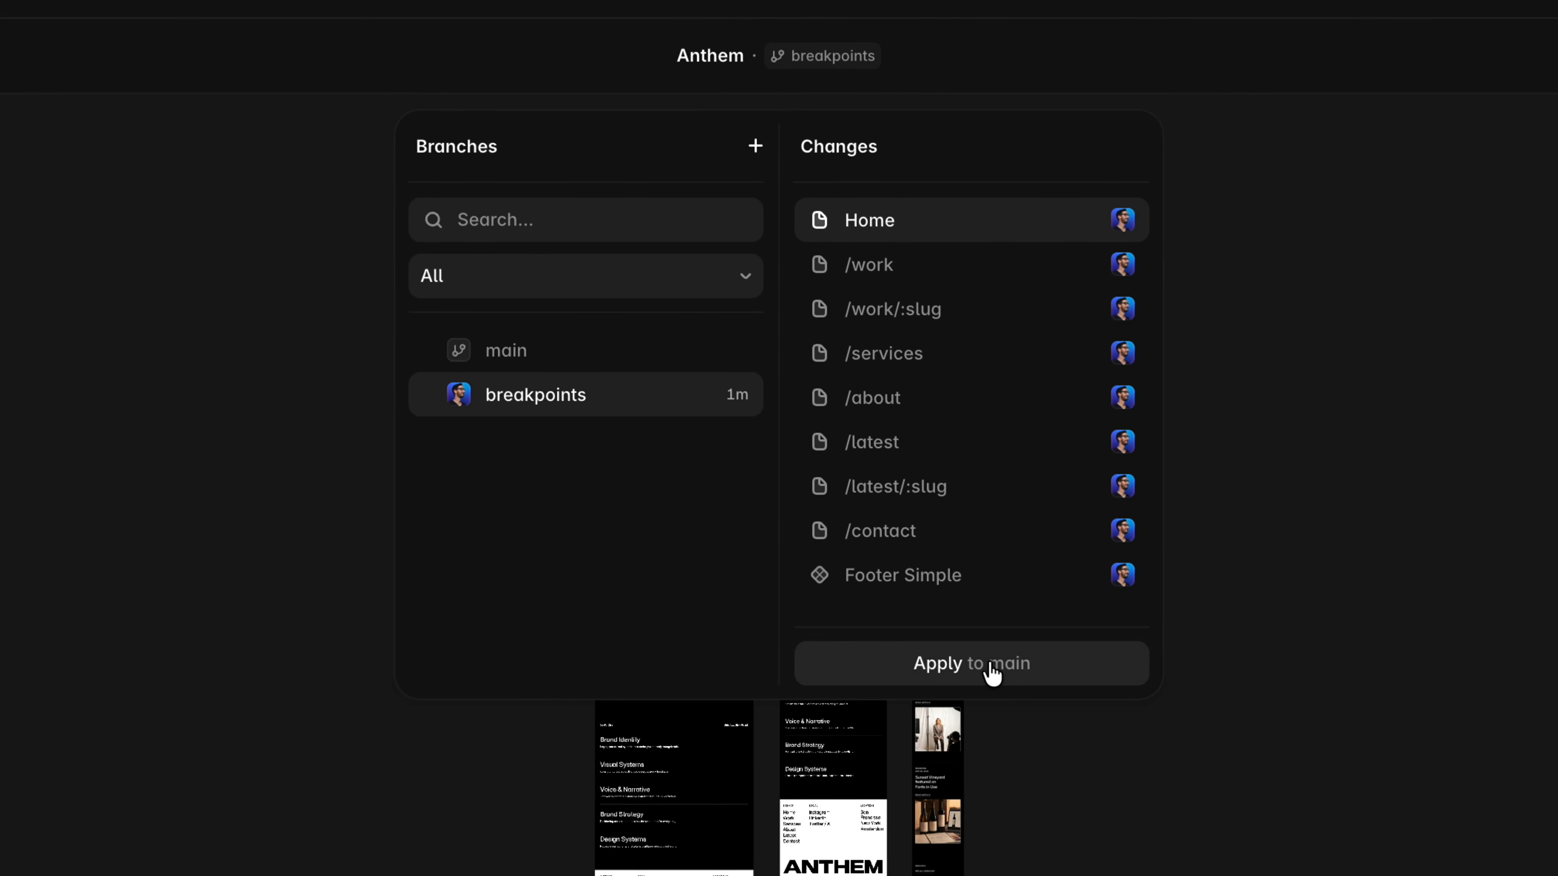
pyautogui.click(992, 673)
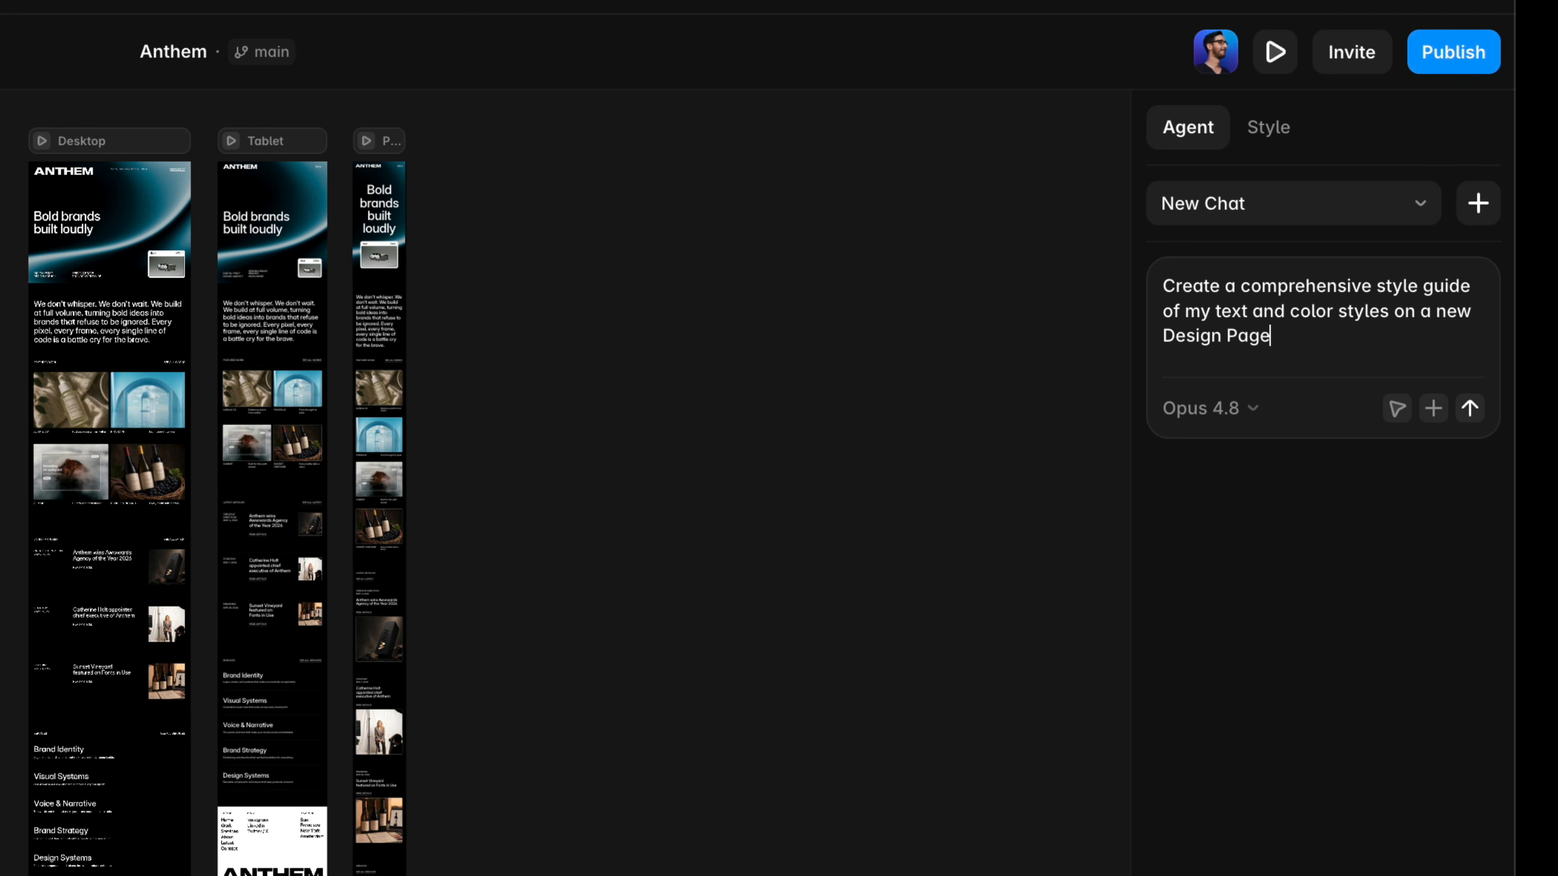
# Ask the agent to create a comprehensive style guide of the text and color styles on a new Design page.
pyautogui.press('Return')
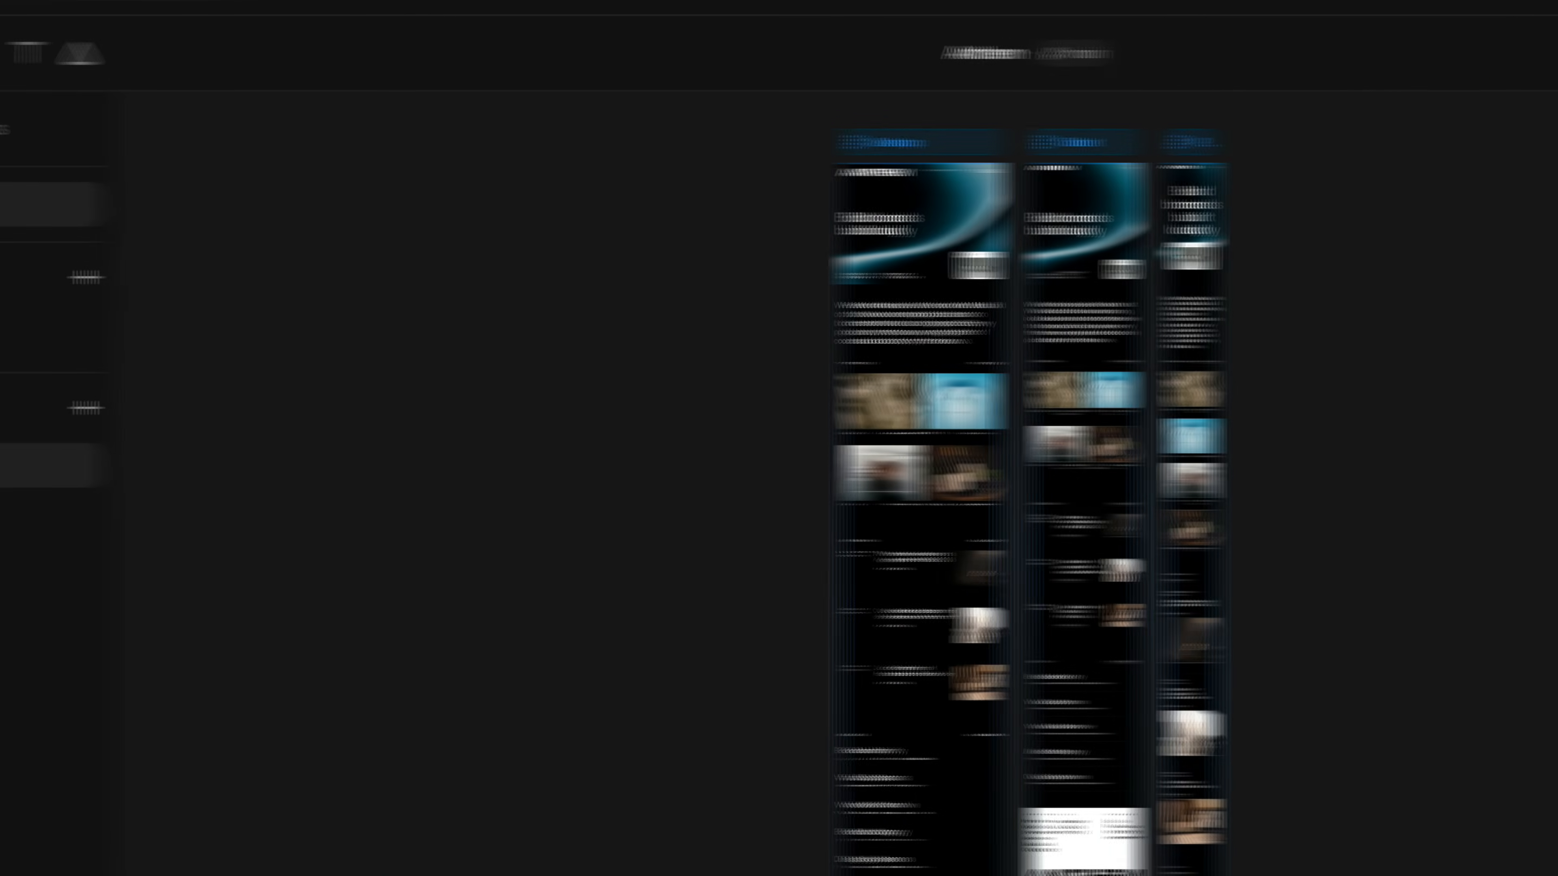
pyautogui.click(294, 346)
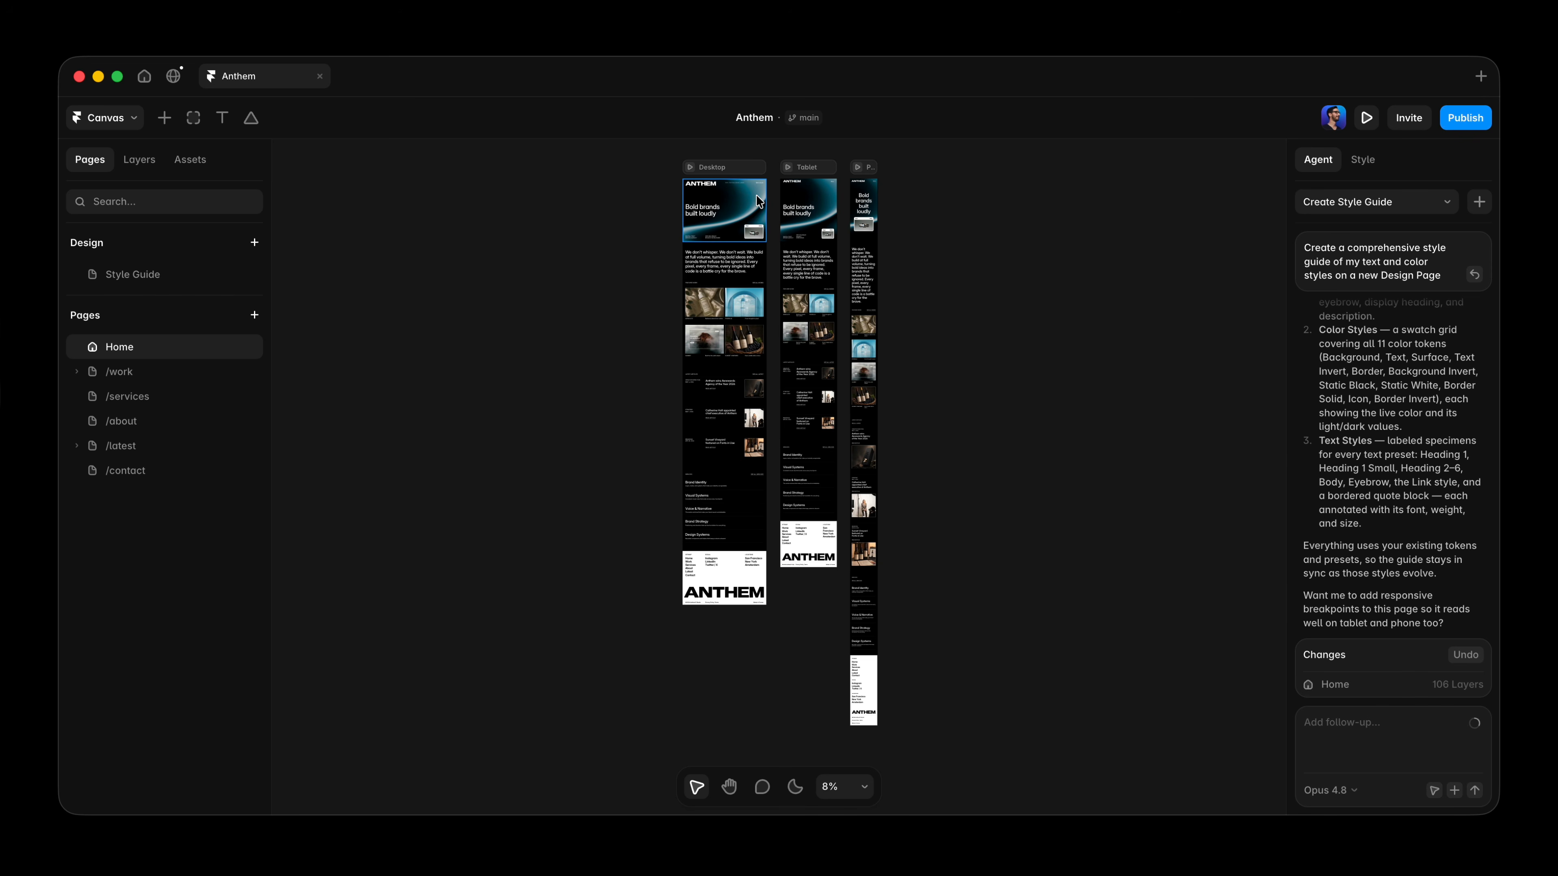
# With the Desktop hero selected, ask the agent in a new chat for a design page with 6 drastically different hero layouts using existing styles, liquid gradient shaders and the same colors.
pyautogui.click(758, 197)
pyautogui.press('super+2')
pyautogui.click(1327, 166)
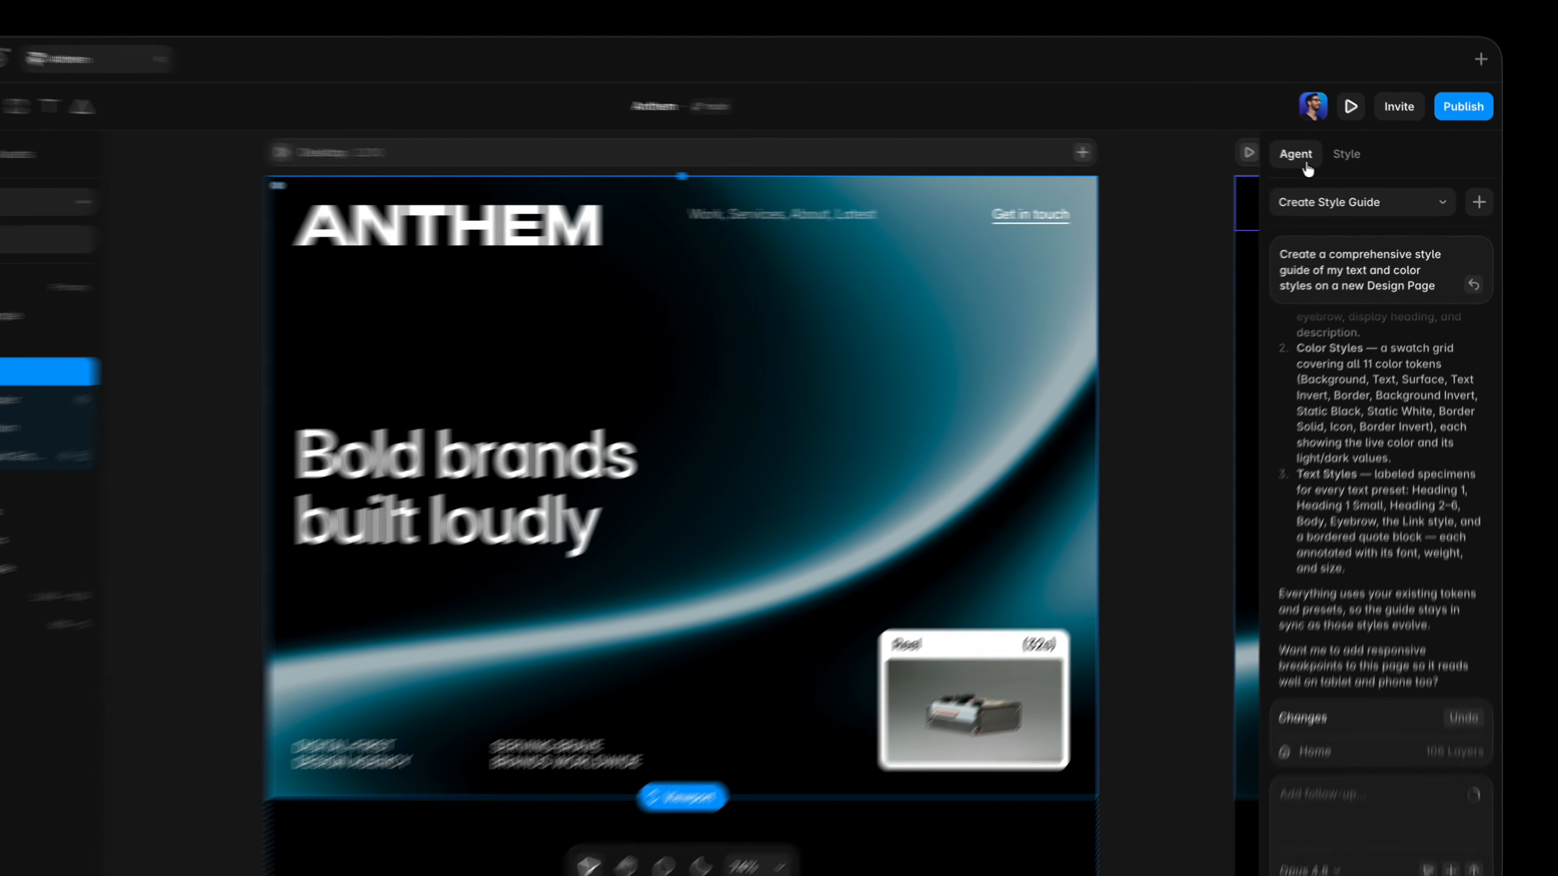
pyautogui.click(1478, 202)
pyautogui.write('C')
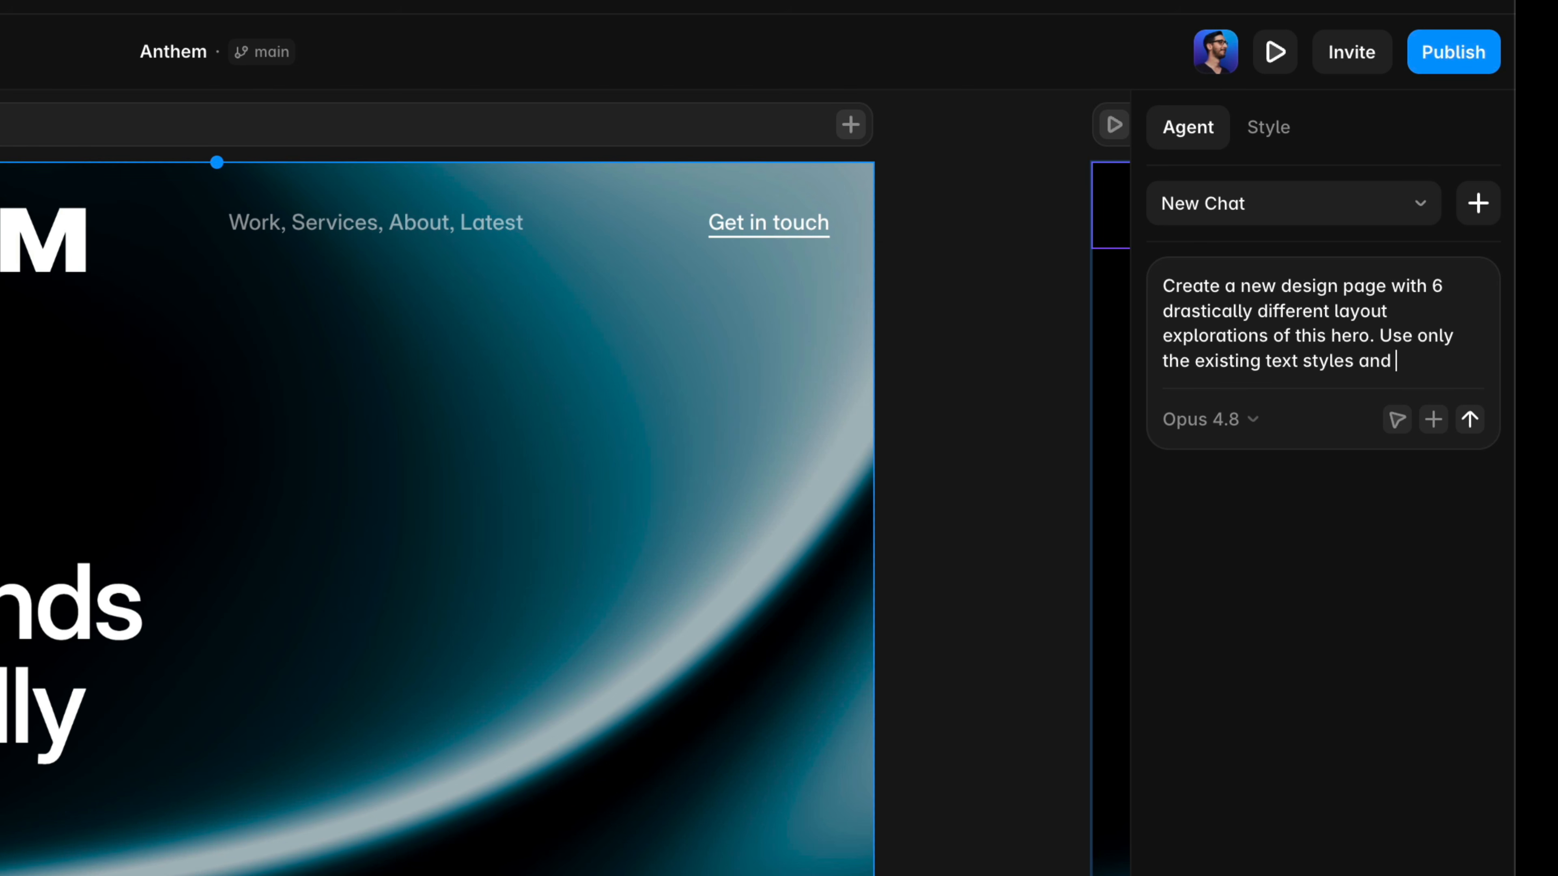
pyautogui.write('es on the site. Try different l')
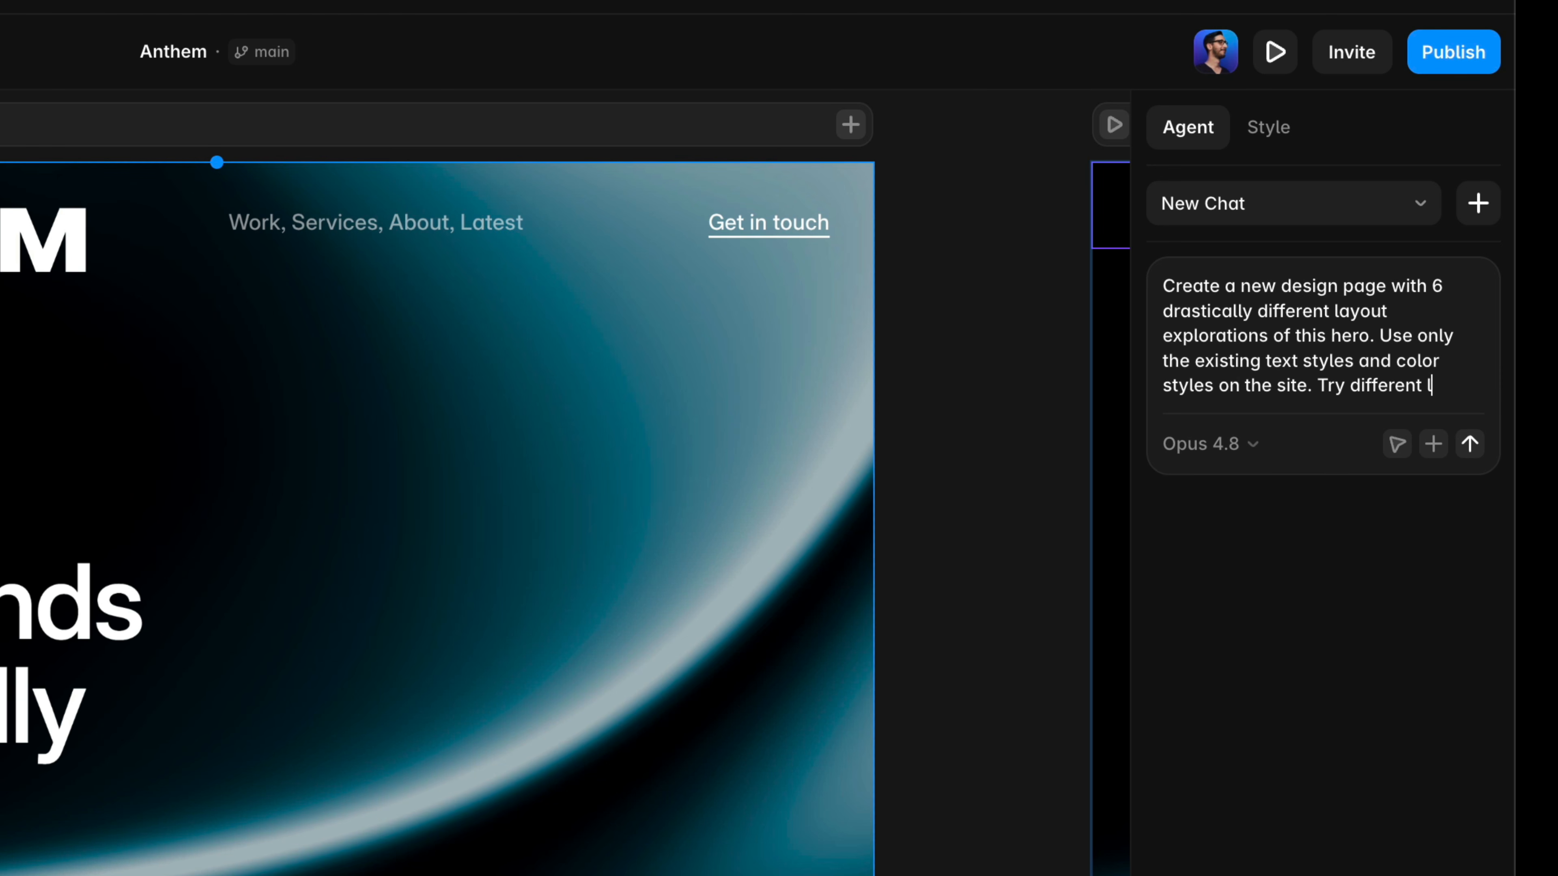
pyautogui.write('iquid gradient shaders but keep exact')
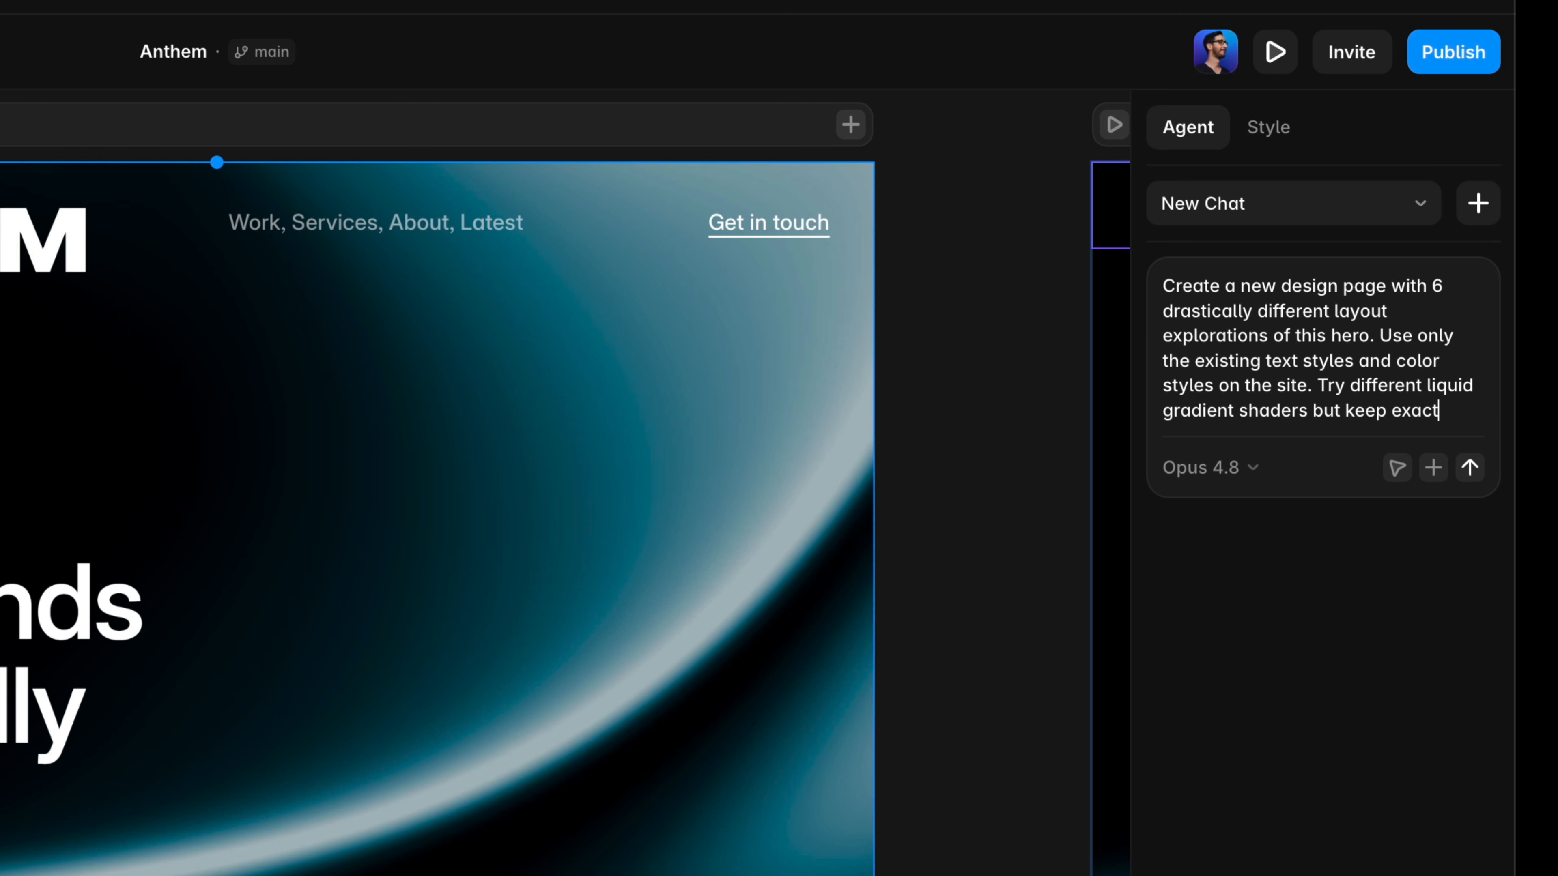
pyautogui.write('he same colors.')
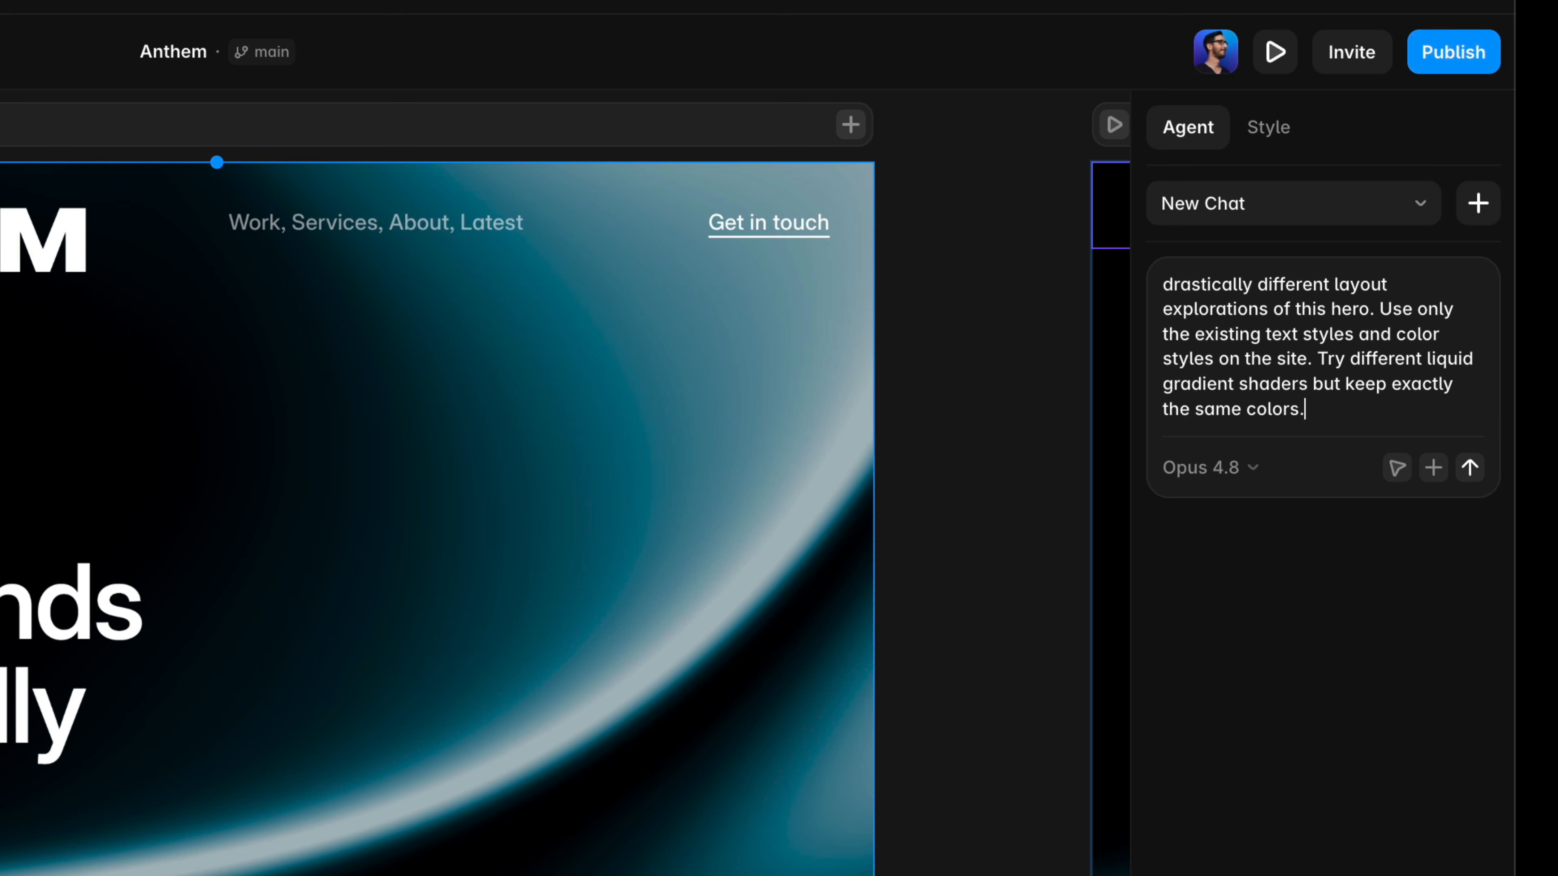
pyautogui.press('Return')
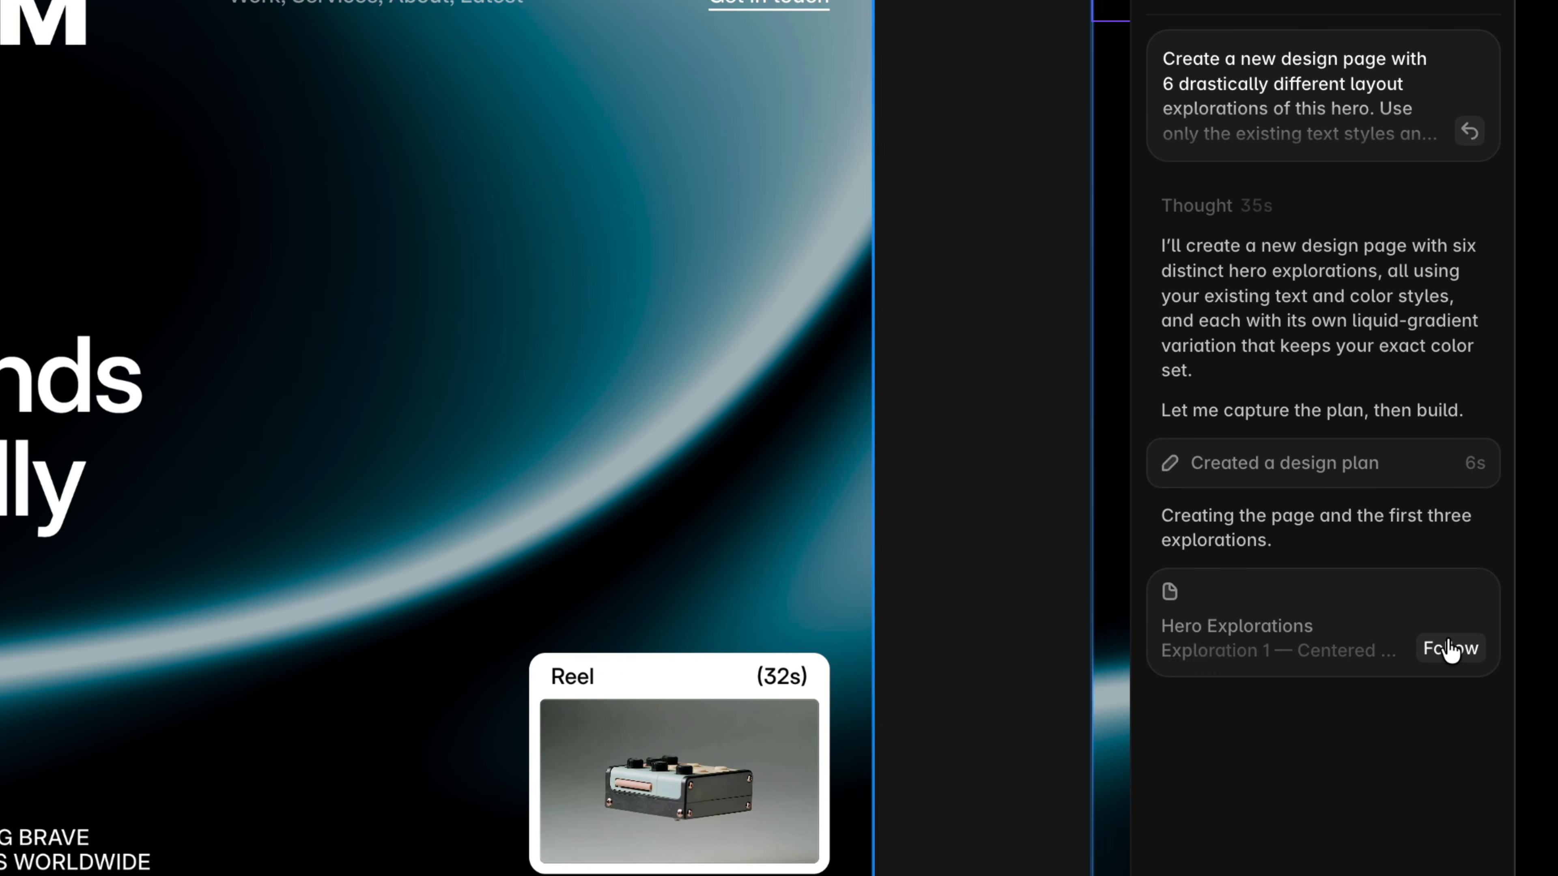
# Follow the agent building the Hero Explorations page and select the 02 Editorial exploration.
pyautogui.click(1450, 649)
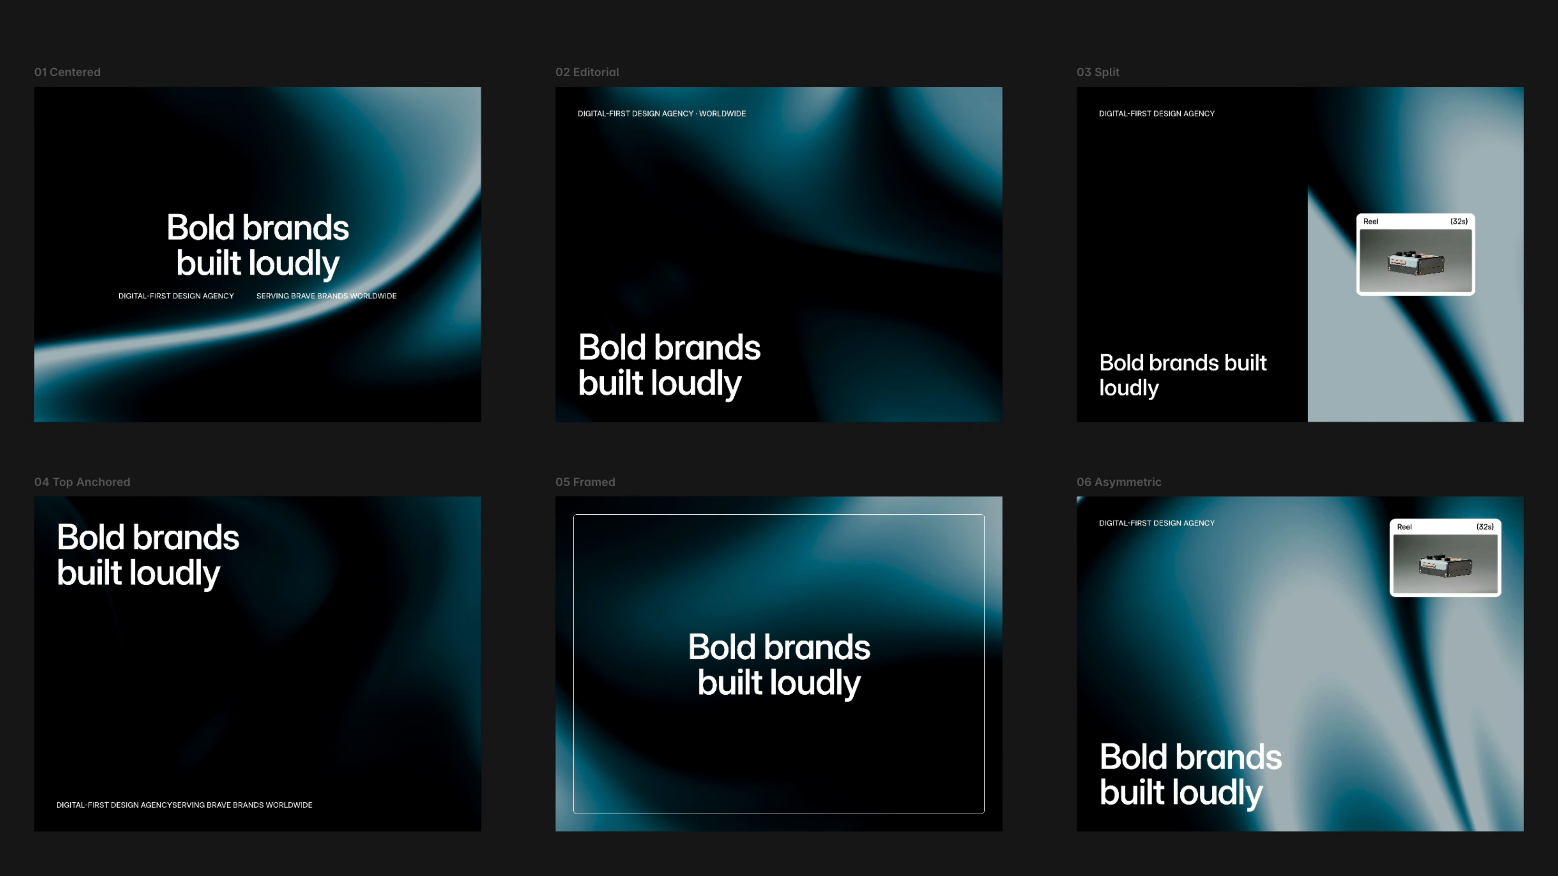
pyautogui.click(779, 255)
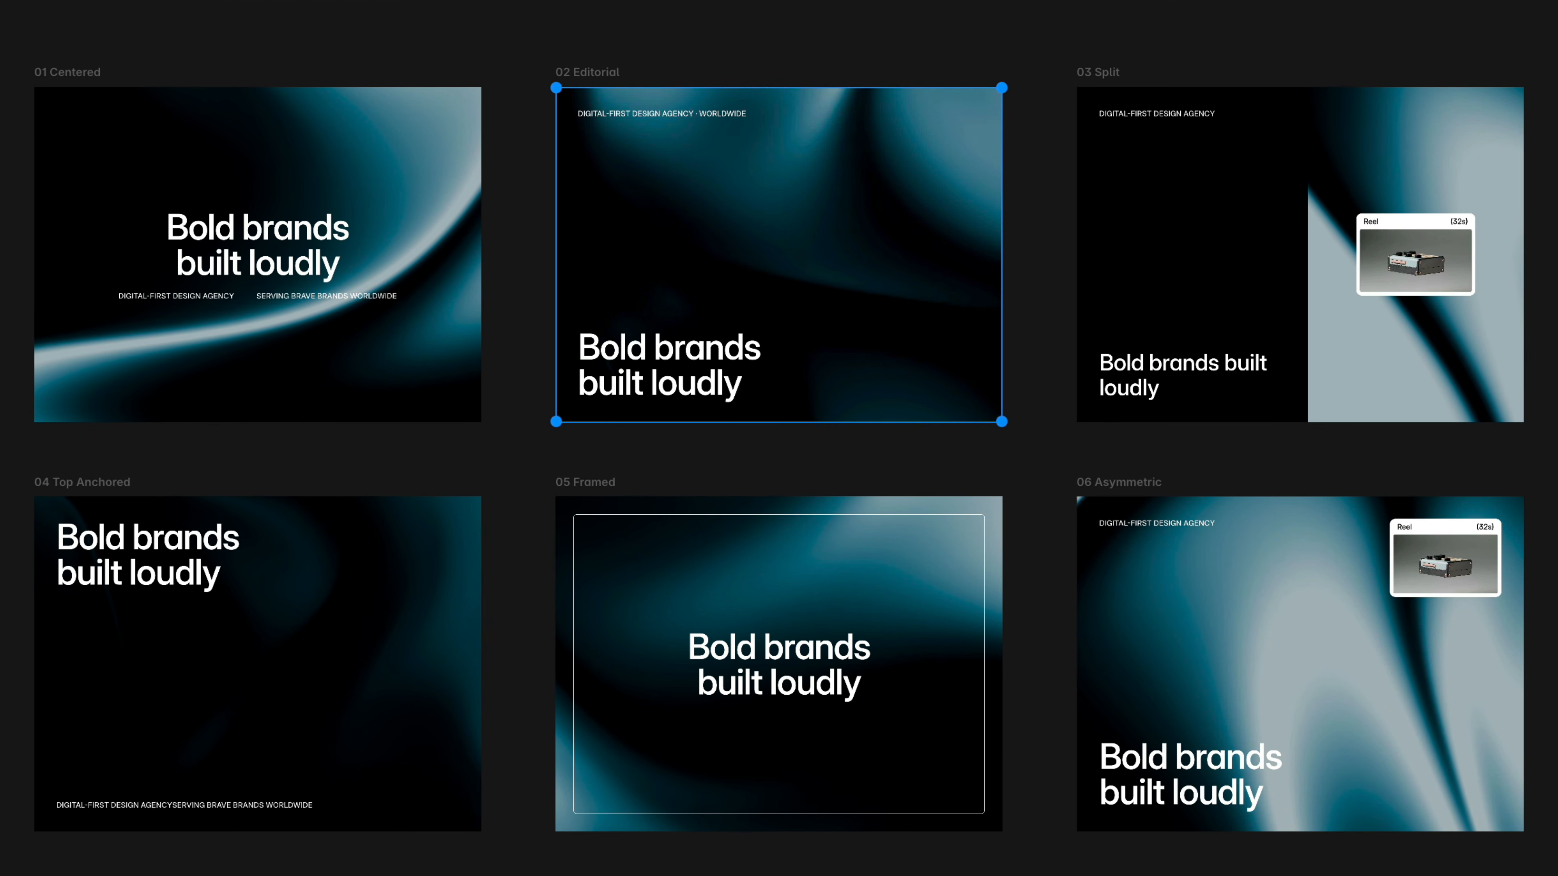